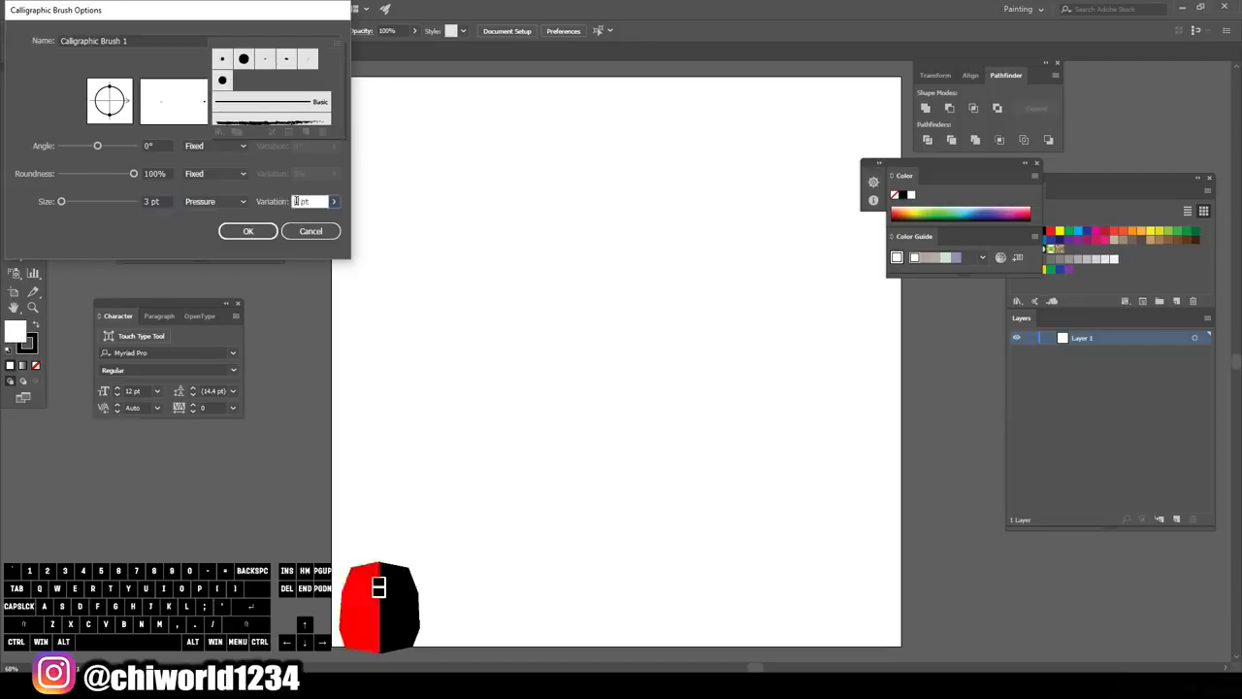
- Create a 3 pt calligraphic brush with pressure-controlled size and choose a pink stroke for the Paintbrush
click(248, 231)
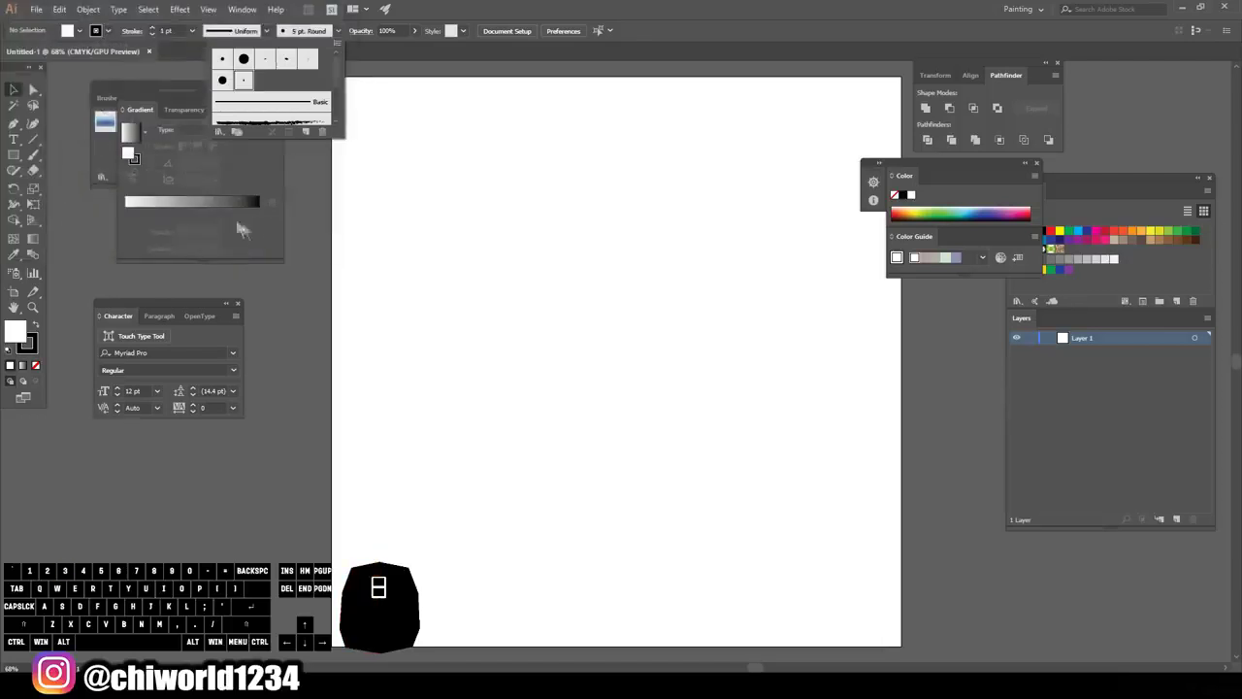
click(36, 165)
click(34, 165)
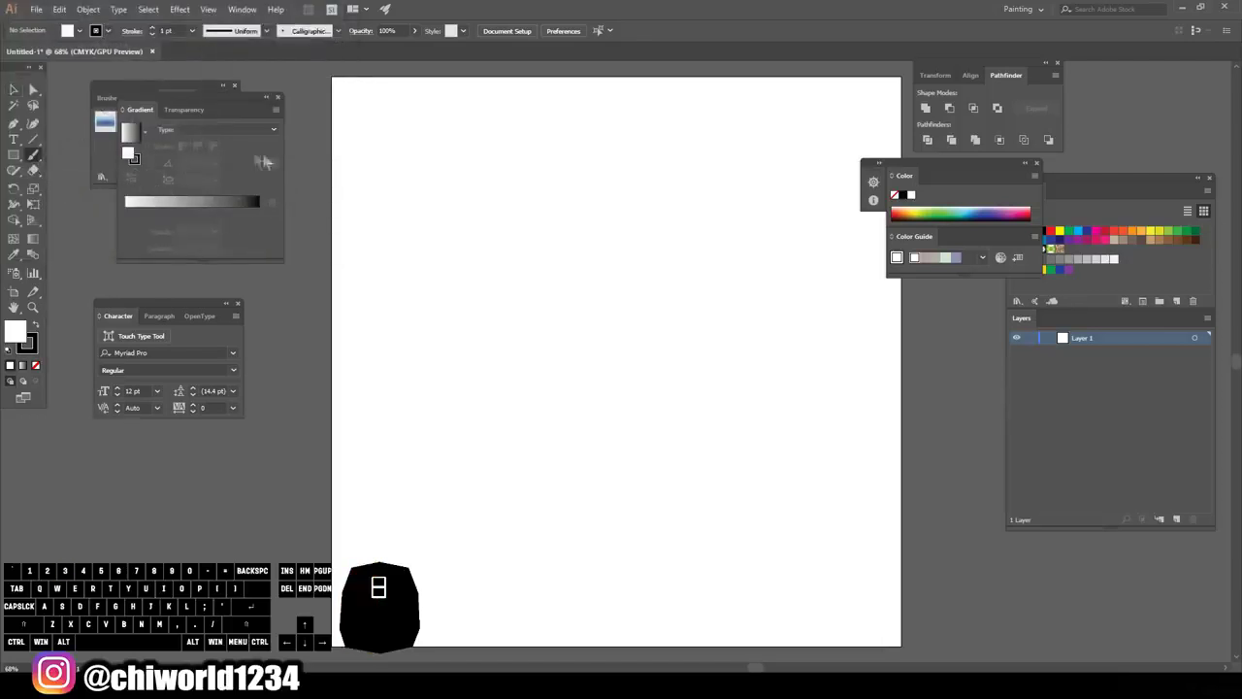
click(1104, 246)
- Sketch a tilted head in pink with skull, jaw, ear, curved face guidelines, facial features and hairline
mouse_move(581, 420)
mouse_down()
mouse_move(659, 408)
mouse_move(549, 221)
mouse_move(662, 271)
mouse_up()
drag(573, 231, 737, 330)
drag(513, 293, 596, 317)
drag(529, 295, 611, 325)
drag(518, 318, 572, 338)
drag(522, 322, 580, 344)
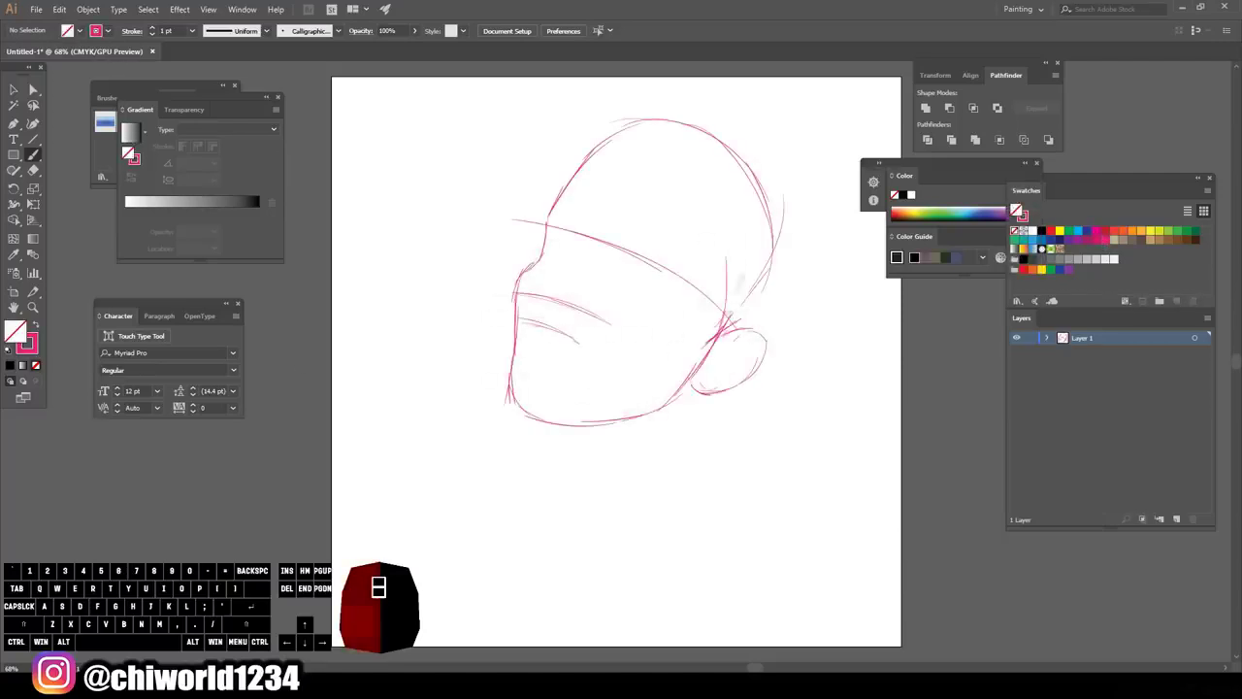
drag(709, 340, 607, 138)
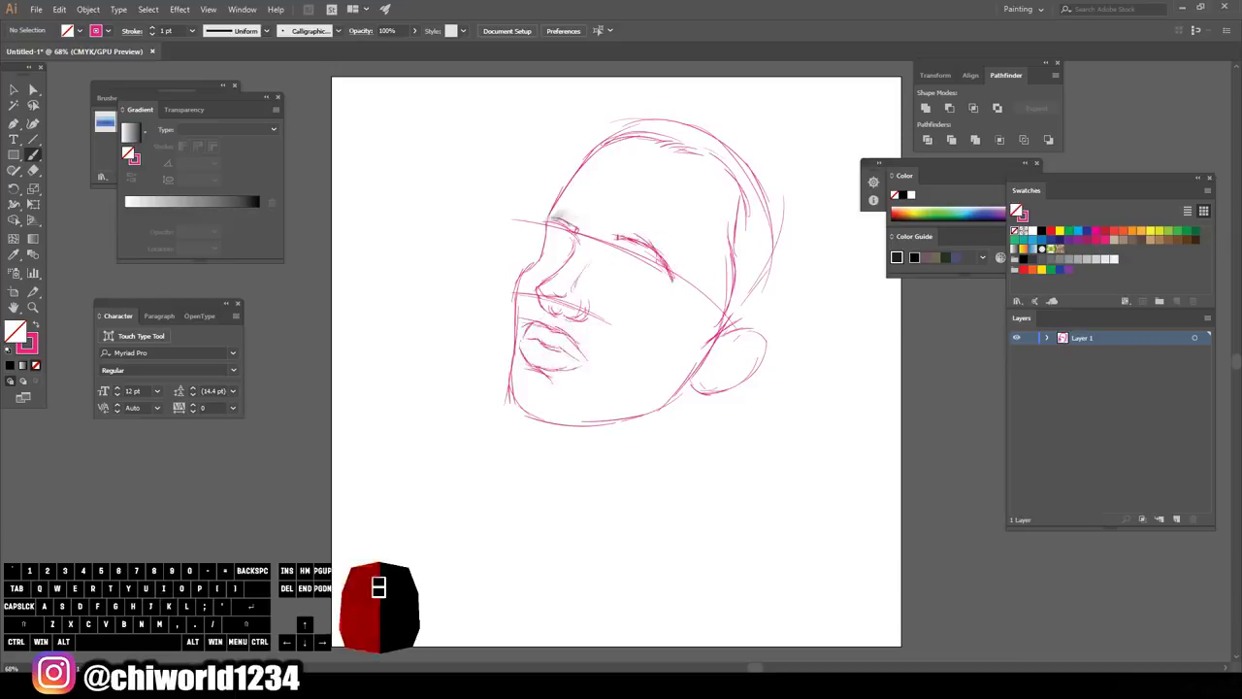
- Enlarge the whole head sketch slightly and reposition it lower on the artboard
click(14, 90)
key(ctrl+a)
mouse_move(784, 482)
mouse_down()
mouse_move(807, 474)
mouse_move(812, 492)
mouse_up()
click(427, 349)
- Sketch two large round glasses lenses over the eyes
mouse_move(641, 291)
mouse_down()
mouse_move(622, 321)
mouse_move(632, 361)
mouse_up()
drag(560, 276, 493, 317)
drag(485, 266, 557, 288)
drag(532, 255, 483, 309)
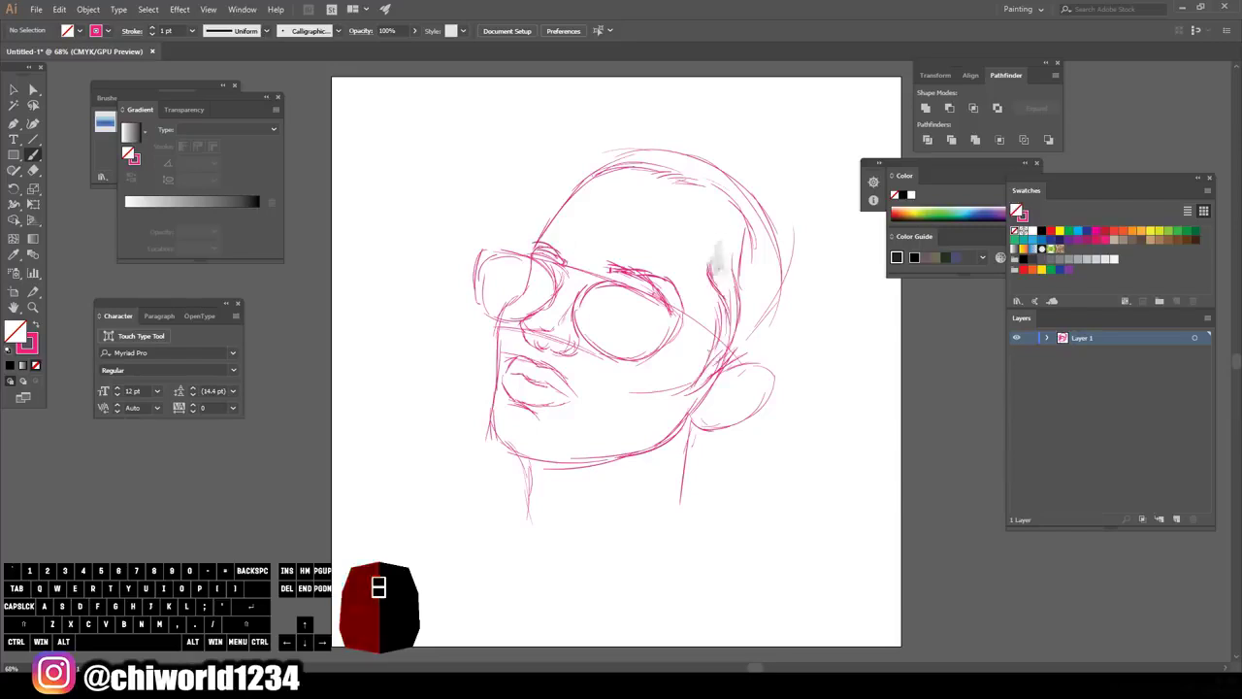
- Fill in the nostrils and strengthen the contour of the nose in the sketch
scroll(536, 360, up, 3)
mouse_move(569, 297)
mouse_down()
mouse_move(600, 332)
mouse_move(592, 324)
mouse_up()
drag(531, 297, 536, 313)
scroll(576, 624, down, 1)
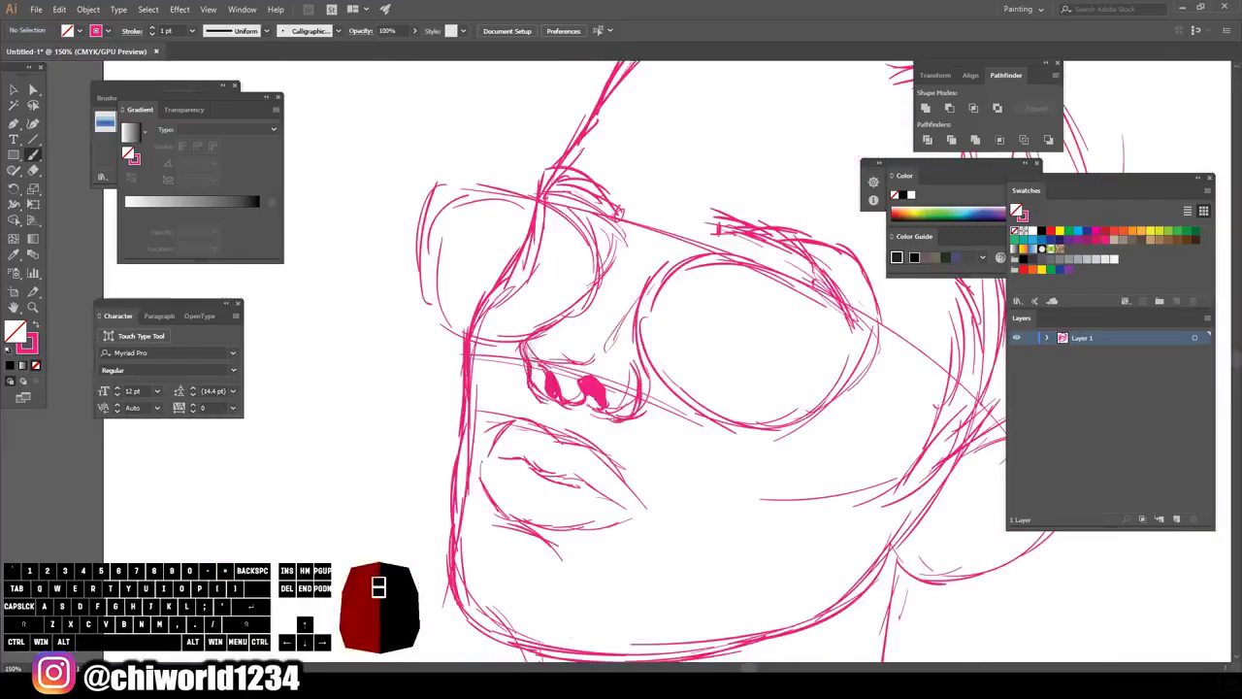
drag(615, 255, 588, 301)
- Strengthen the lip contours and the jawline with heavier sketch strokes
drag(602, 388, 532, 327)
drag(508, 351, 490, 364)
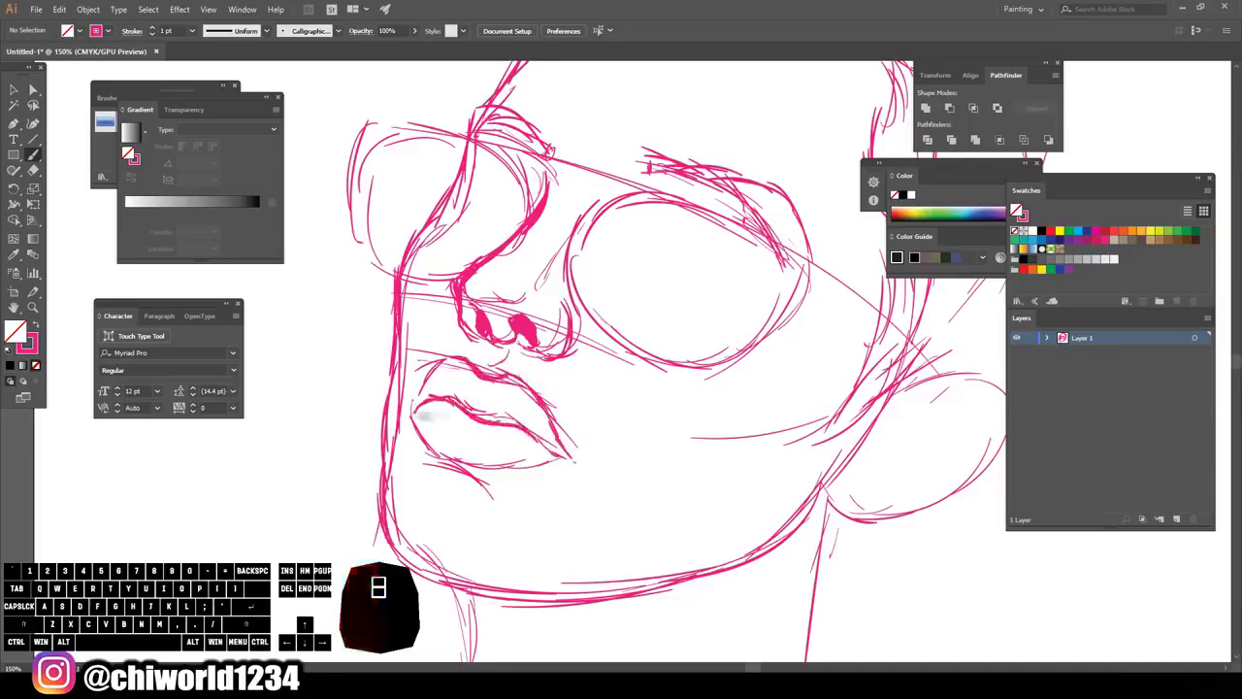
scroll(638, 597, down, 2)
drag(387, 437, 658, 493)
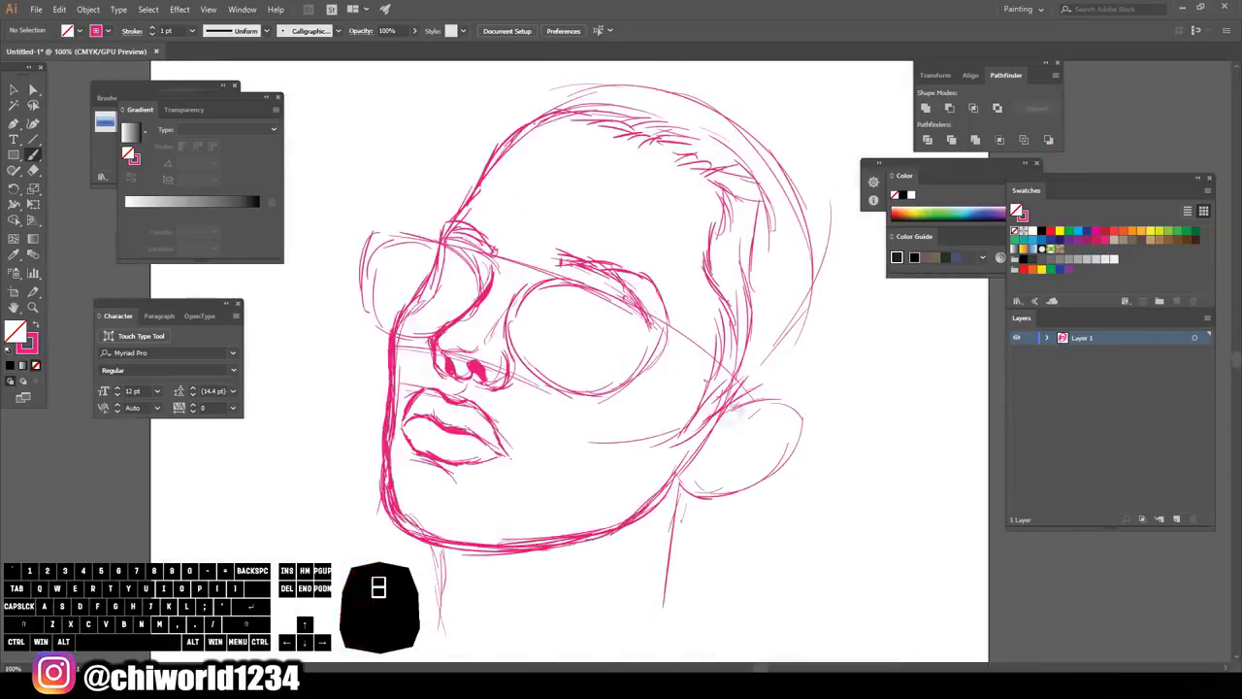
- Darken both neck lines and go over the outline of the ear
drag(443, 545, 442, 615)
scroll(563, 436, down, 1)
drag(679, 437, 657, 538)
drag(807, 365, 695, 444)
- Select the strokes around the ear and move them slightly closer to the head
scroll(615, 424, up, 1)
key(v)
drag(590, 510, 751, 247)
mouse_move(738, 417)
mouse_down()
mouse_move(681, 437)
mouse_move(716, 395)
mouse_up()
click(782, 472)
key(ctrl+minus)
- Add Paintbrush contour strokes around the ear and the side hairline
key(b)
drag(752, 271, 687, 387)
mouse_move(769, 341)
mouse_down()
mouse_move(693, 394)
mouse_move(726, 417)
mouse_up()
- Sketch long liquid drips running down the face from both glasses lenses
key(ctrl+equal)
scroll(563, 388, down, 3)
drag(569, 340, 499, 515)
scroll(524, 417, down, 2)
drag(510, 339, 451, 614)
scroll(466, 388, up, 1)
drag(364, 243, 327, 464)
- Refine the ear's outline and inner folds and add contour strokes to the glasses and hair
key(ctrl+minus)
mouse_move(735, 379)
mouse_down()
mouse_move(712, 546)
mouse_move(674, 458)
mouse_up()
drag(561, 308, 601, 320)
drag(440, 303, 531, 299)
drag(767, 657, 666, 579)
drag(700, 392, 685, 429)
drag(705, 389, 747, 376)
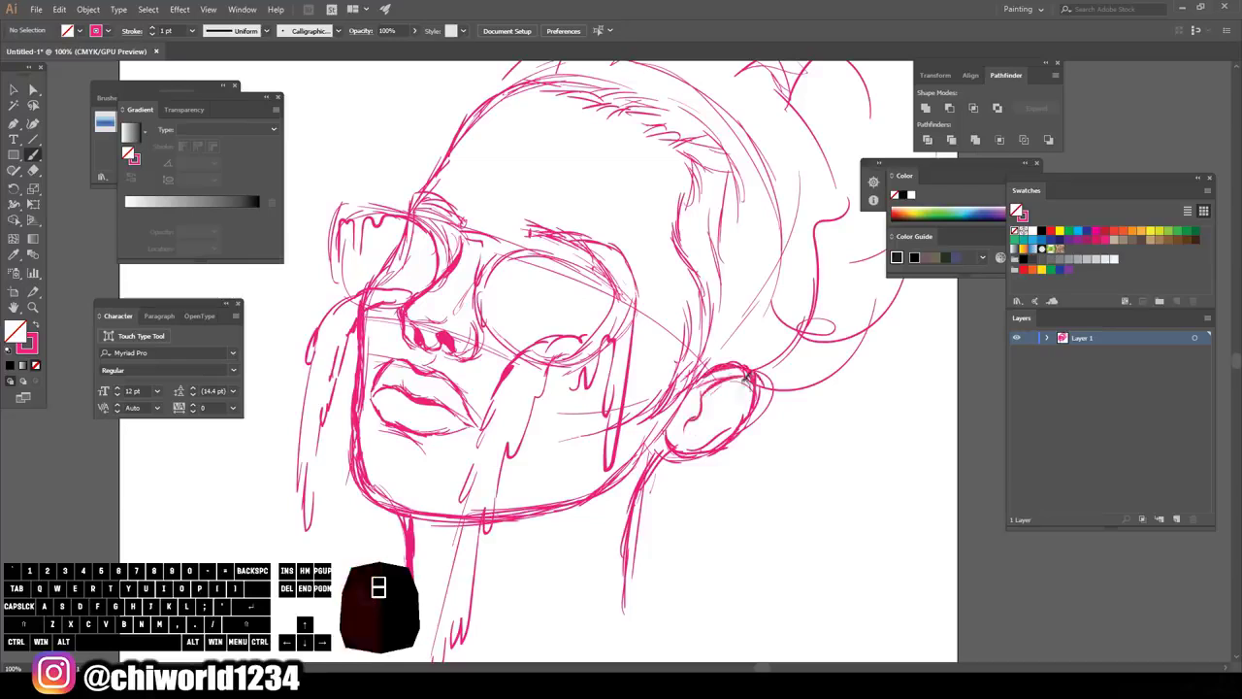
- Delete a stray stroke from the hair bun at the back of the head
scroll(738, 512, down, 1)
scroll(506, 583, up, 1)
key(v)
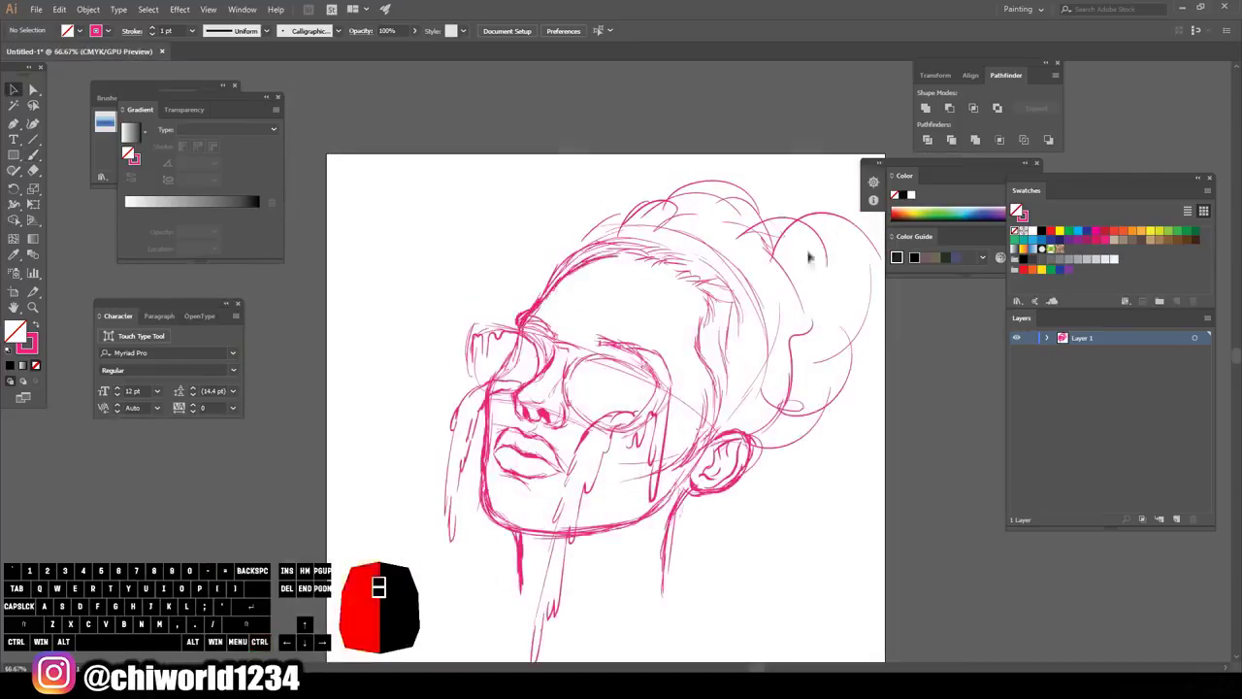
click(805, 250)
key(Delete)
- Sketch a dripping lower edge across the base of the neck with the Paintbrush
scroll(826, 502, down, 3)
key(ctrl+plus)
key(b)
mouse_move(693, 462)
mouse_down()
mouse_move(688, 517)
mouse_move(509, 504)
mouse_move(465, 515)
mouse_up()
drag(673, 510, 631, 572)
drag(625, 529, 596, 557)
key(ctrl+minus)
- Fill the near glasses lens with concentric curved stripes
scroll(599, 562, up, 3)
key(ctrl+plus)
key(ctrl+plus)
drag(594, 306, 555, 437)
drag(527, 390, 698, 374)
drag(540, 426, 684, 406)
mouse_move(558, 437)
mouse_down()
mouse_move(672, 424)
mouse_move(657, 430)
mouse_up()
drag(594, 433, 639, 421)
- Add matching curved stripes inside the far glasses lens
drag(376, 308, 433, 294)
drag(366, 327, 440, 330)
drag(354, 347, 433, 342)
key(ctrl+minus)
key(ctrl+plus)
- Sketch the bridge connecting the two glasses lenses across the nose
scroll(621, 427, left, 1)
scroll(621, 427, up, 1)
drag(549, 319, 615, 341)
drag(537, 338, 593, 356)
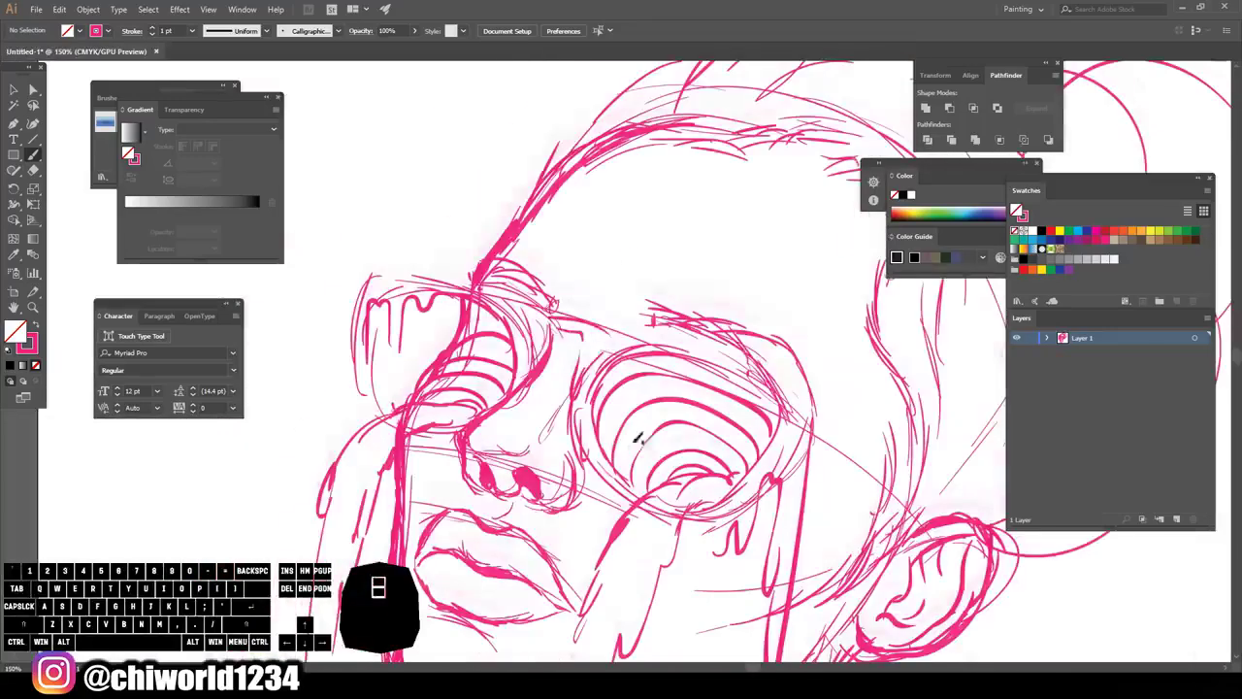
- Add more curls around the top and back of the hair and draw the glasses' temple toward the ear
scroll(696, 590, down, 2)
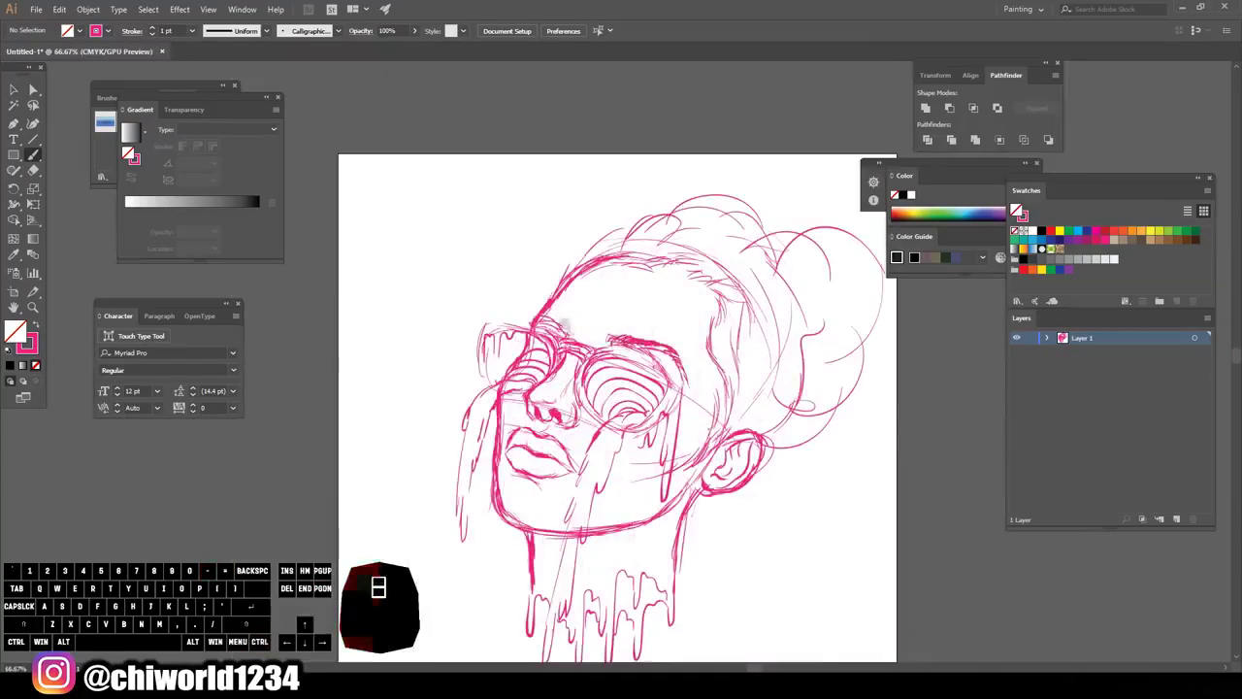
drag(582, 271, 738, 194)
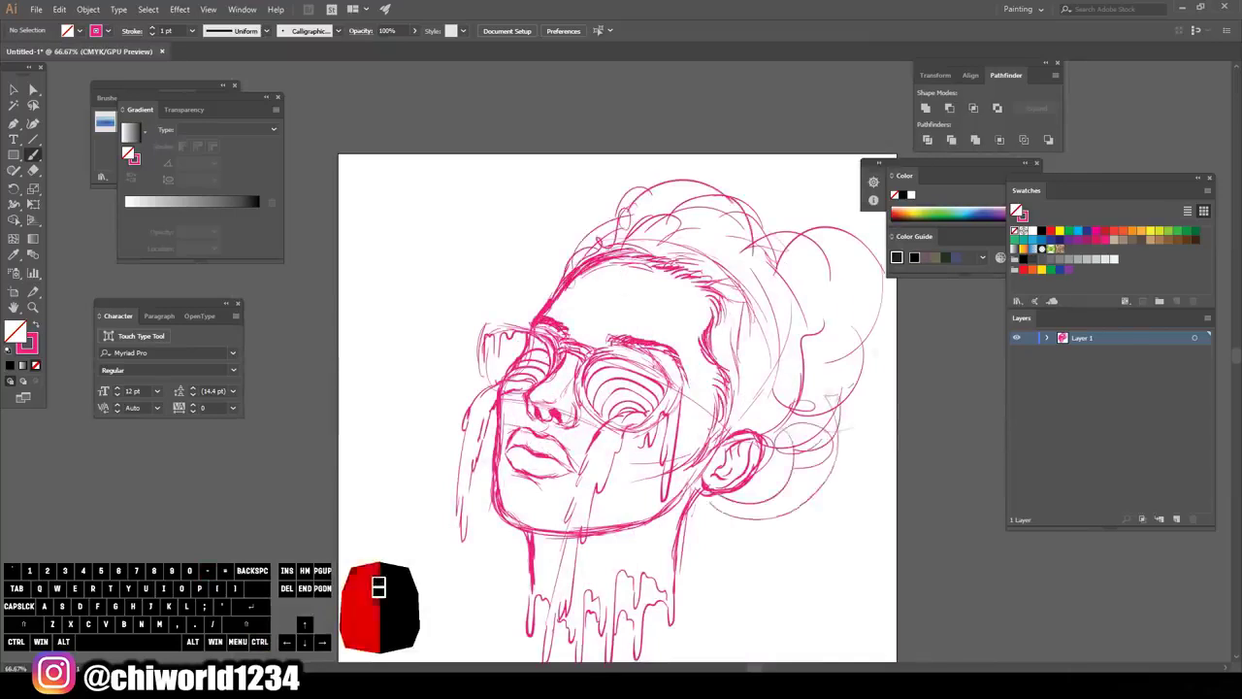
drag(737, 407, 835, 486)
drag(514, 320, 621, 427)
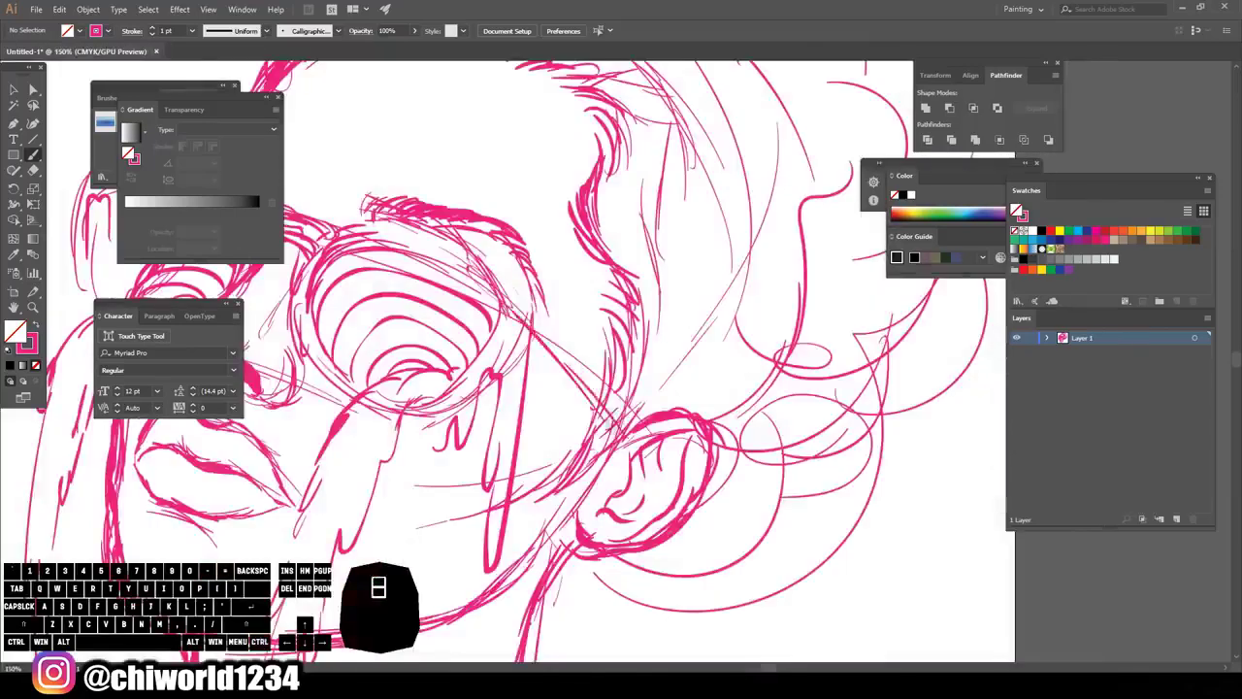
scroll(442, 588, down, 2)
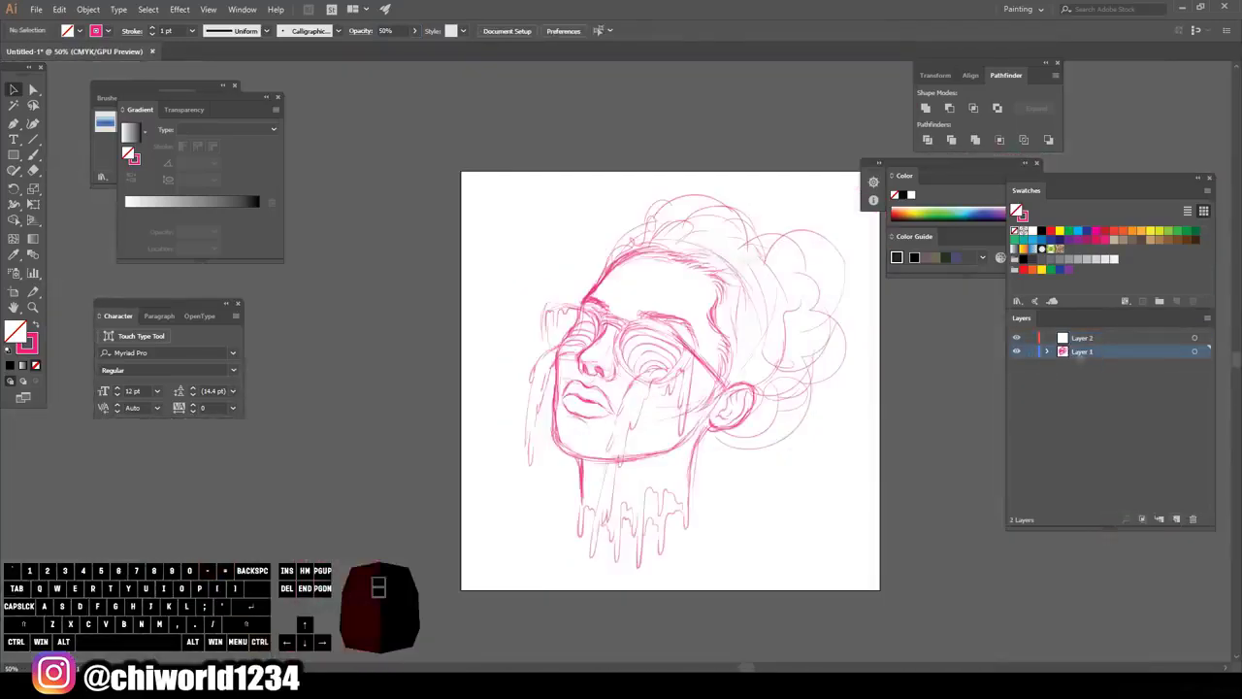
- Lower the sketch's opacity to 25%, lock Layer 1 and make Layer 2 active
key(ctrl+a)
click(1030, 351)
click(1068, 339)
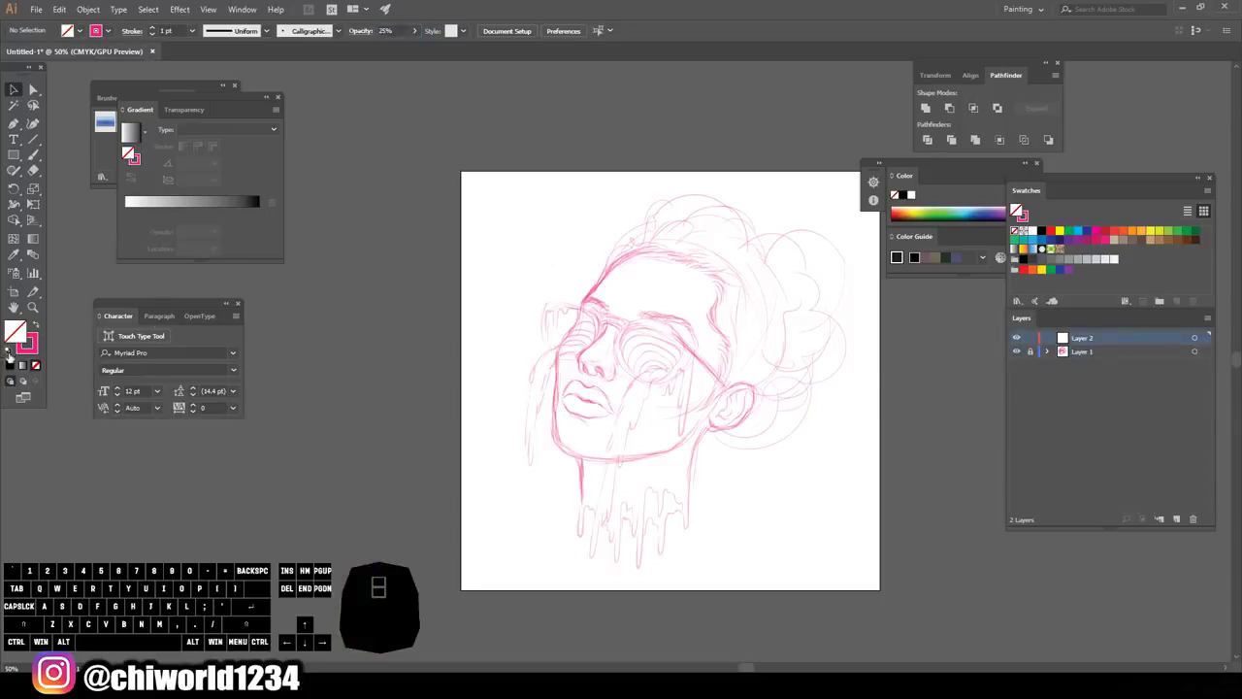
- Set the Paintbrush to the default fill and stroke colours with a 0.25 pt stroke weight
click(11, 363)
click(32, 156)
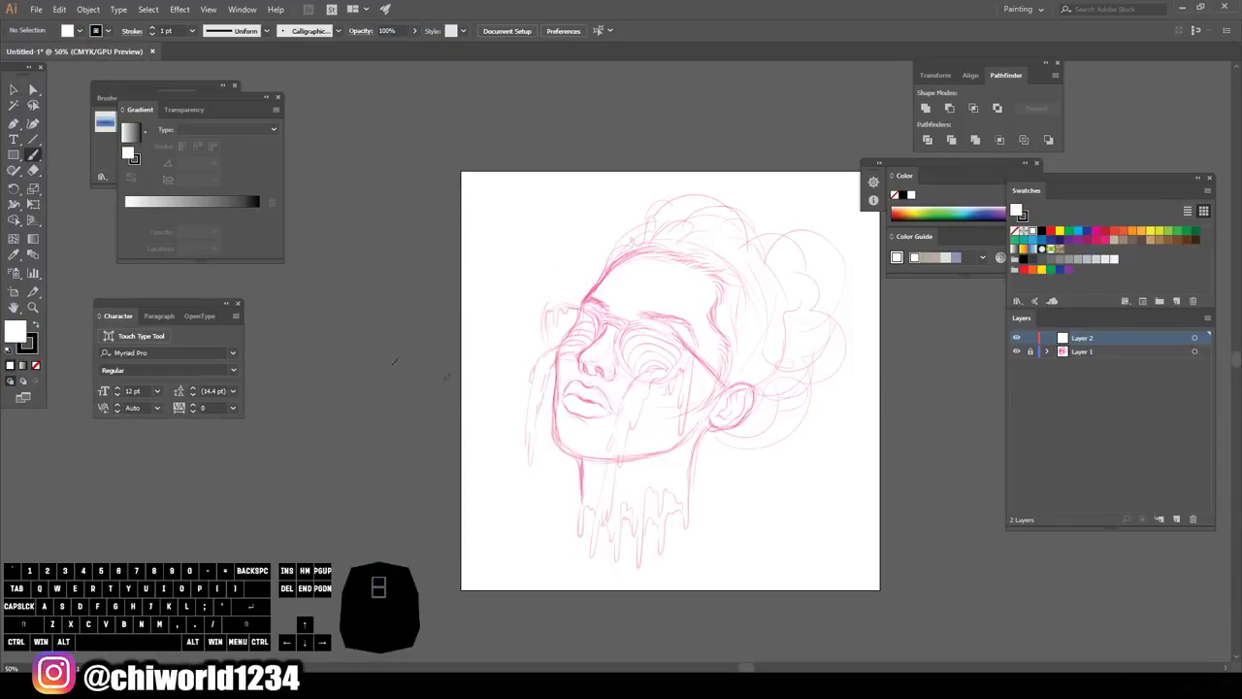
scroll(427, 397, up, 10)
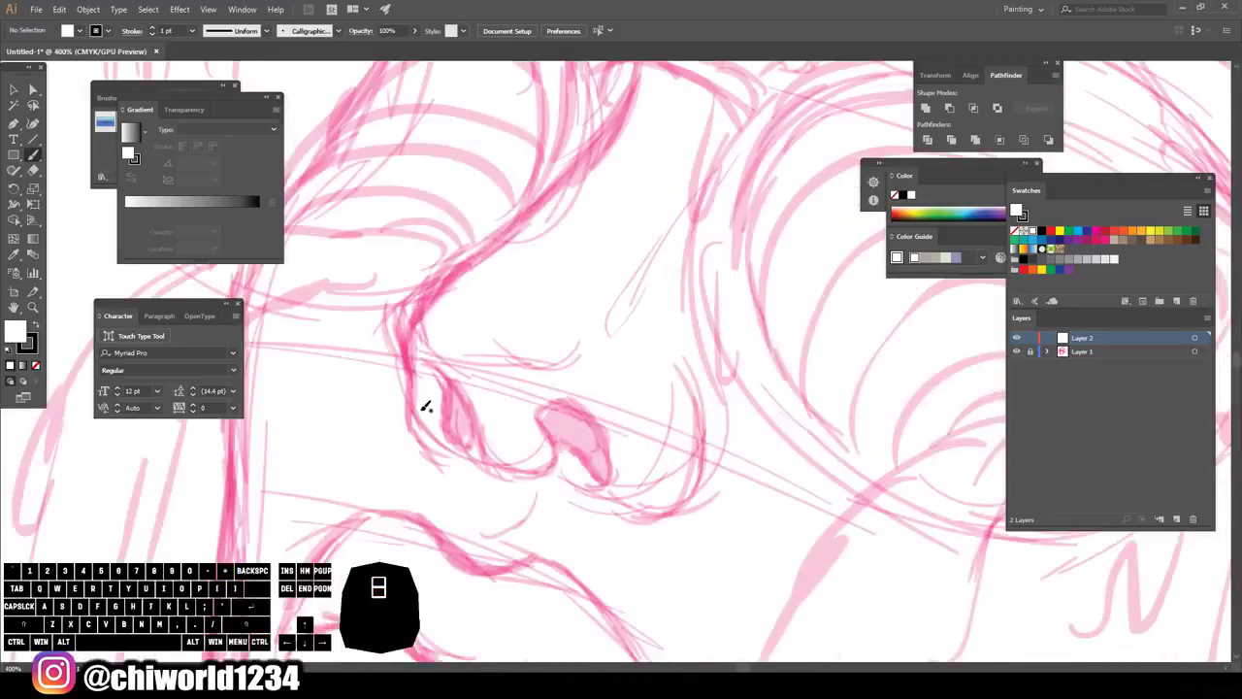
click(192, 31)
click(205, 58)
- Ink the tip and bridge of the nose in black over the sketch
drag(514, 469, 500, 467)
drag(477, 401, 431, 361)
key(ctrl+z)
drag(440, 457, 410, 390)
mouse_move(415, 409)
mouse_down()
mouse_move(410, 376)
mouse_move(633, 66)
mouse_up()
- Ink the outlines of both nostrils, redrawing the unsatisfactory stroke
key(ctrl+plus)
scroll(621, 359, left, 4)
mouse_move(658, 534)
mouse_down()
mouse_move(610, 430)
mouse_move(542, 358)
mouse_up()
drag(580, 389, 623, 493)
key(ctrl+minus)
key(ctrl+z)
drag(497, 384, 527, 449)
drag(587, 424, 651, 483)
- Ink the curved outer wing of the nose beside the near nostril
mouse_move(647, 505)
mouse_down()
mouse_move(749, 447)
mouse_move(747, 412)
mouse_up()
key(ctrl+z)
key(ctrl+minus)
drag(666, 468, 711, 372)
key(ctrl+minus)
key(ctrl+minus)
key(ctrl+plus)
key(ctrl+plus)
- Ink the side contour of the nose and the short philtrum curve beneath it
key(v)
click(548, 300)
key(ctrl+shift+a)
key(b)
mouse_move(549, 303)
mouse_down()
mouse_move(611, 192)
mouse_move(612, 207)
mouse_up()
drag(633, 398, 593, 429)
- Ink the wavy parting line between the lips from corner to corner
drag(561, 530, 757, 617)
key(ctrl+equal)
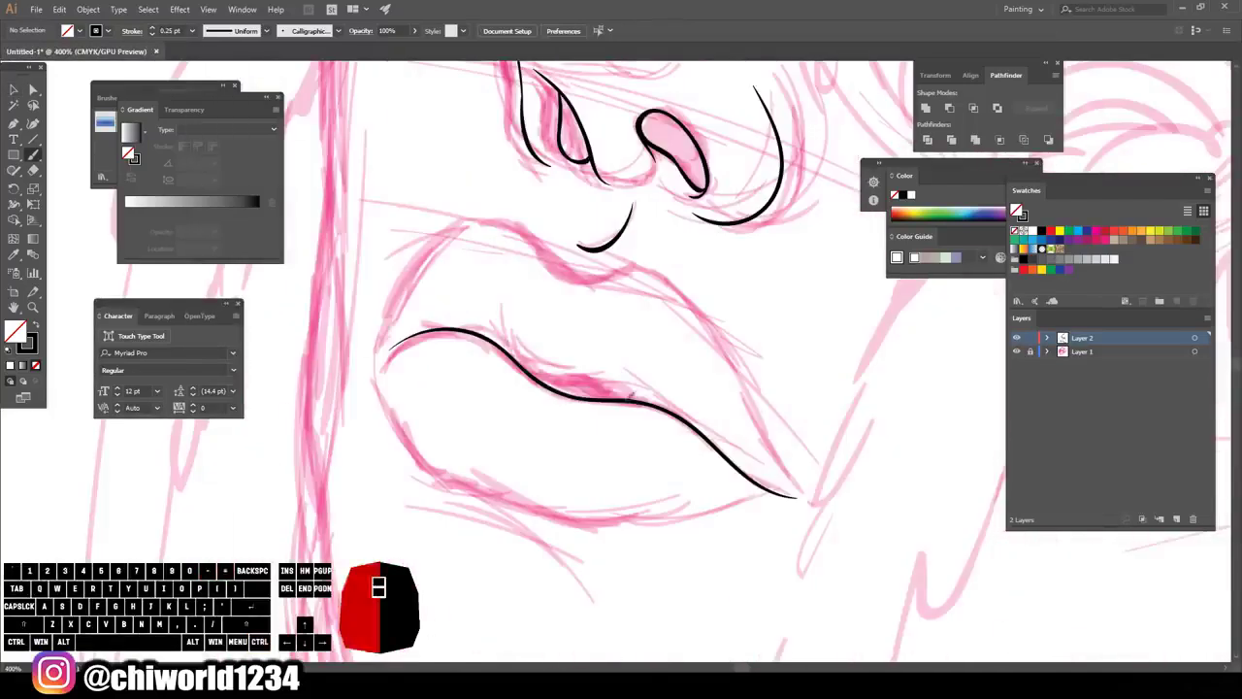
mouse_move(376, 350)
mouse_down()
mouse_move(639, 269)
mouse_move(730, 347)
mouse_move(801, 498)
mouse_up()
key(ctrl+z)
mouse_move(800, 498)
mouse_down()
mouse_move(641, 527)
mouse_move(375, 351)
mouse_up()
key(ctrl+minus)
key(ctrl+minus)
key(ctrl+minus)
key(ctrl+equal)
- Try several ink strokes for the mouth contours and undo them
drag(851, 446, 851, 357)
key(ctrl+z)
key(ctrl+z)
mouse_move(416, 419)
mouse_down()
mouse_move(493, 361)
mouse_move(636, 491)
mouse_up()
key(ctrl+equal)
key(ctrl+equal)
key(ctrl+z)
key(ctrl+z)
mouse_move(354, 424)
mouse_down()
mouse_move(493, 419)
mouse_move(781, 553)
mouse_move(592, 335)
mouse_move(782, 552)
mouse_up()
key(ctrl+z)
key(ctrl+z)
key(ctrl+z)
- Ink the outlines of the upper and lower lips between the mouth corners
mouse_move(777, 552)
mouse_down()
mouse_move(706, 454)
mouse_move(511, 290)
mouse_up()
key(ctrl+z)
mouse_move(344, 430)
mouse_down()
mouse_move(722, 465)
mouse_move(528, 498)
mouse_move(332, 351)
mouse_move(340, 324)
mouse_move(766, 473)
mouse_up()
- Check the inked nose and lips with the Layer 1 sketch hidden and shown again, and undo the last change
key(ctrl+minus)
key(ctrl+minus)
key(ctrl+minus)
click(1017, 352)
click(1017, 353)
key(ctrl+equal)
key(ctrl+equal)
key(ctrl+equal)
key(ctrl+z)
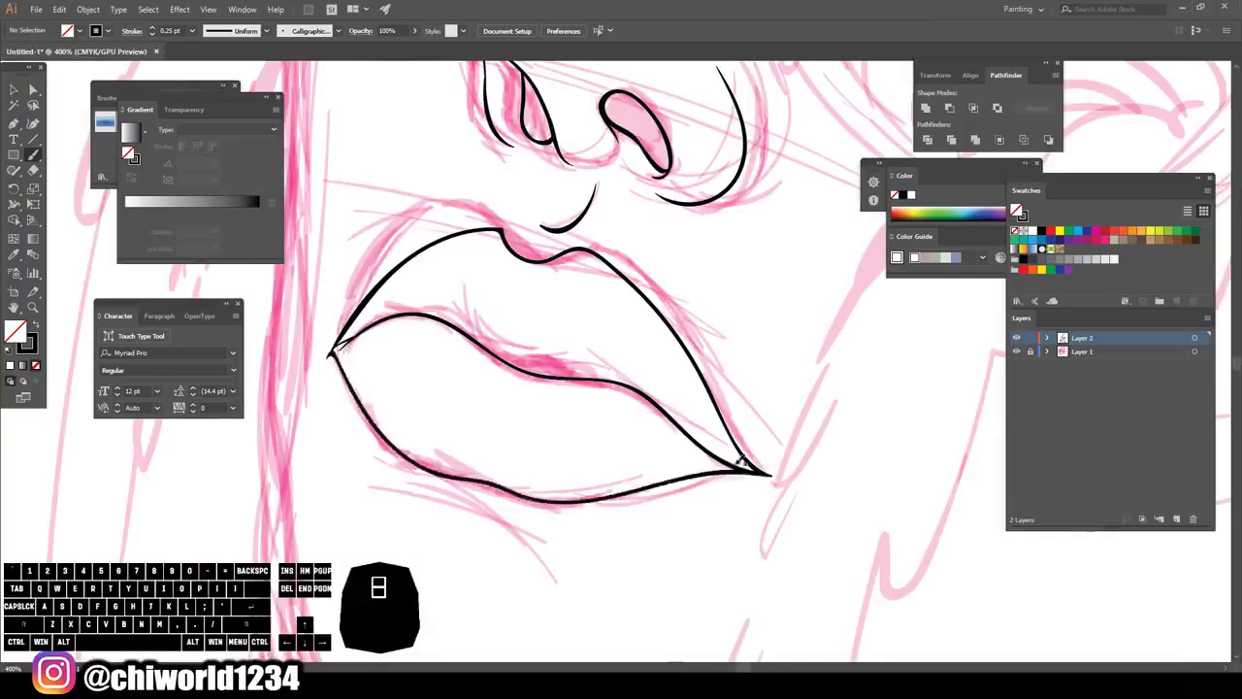
- Ink the crease below the lower lip and short contour strokes around the nose
key(ctrl+minus)
key(ctrl+minus)
drag(514, 429, 583, 461)
scroll(942, 391, up, 5)
scroll(697, 575, up, 2)
drag(551, 376, 456, 390)
drag(470, 470, 429, 527)
scroll(407, 485, down, 2)
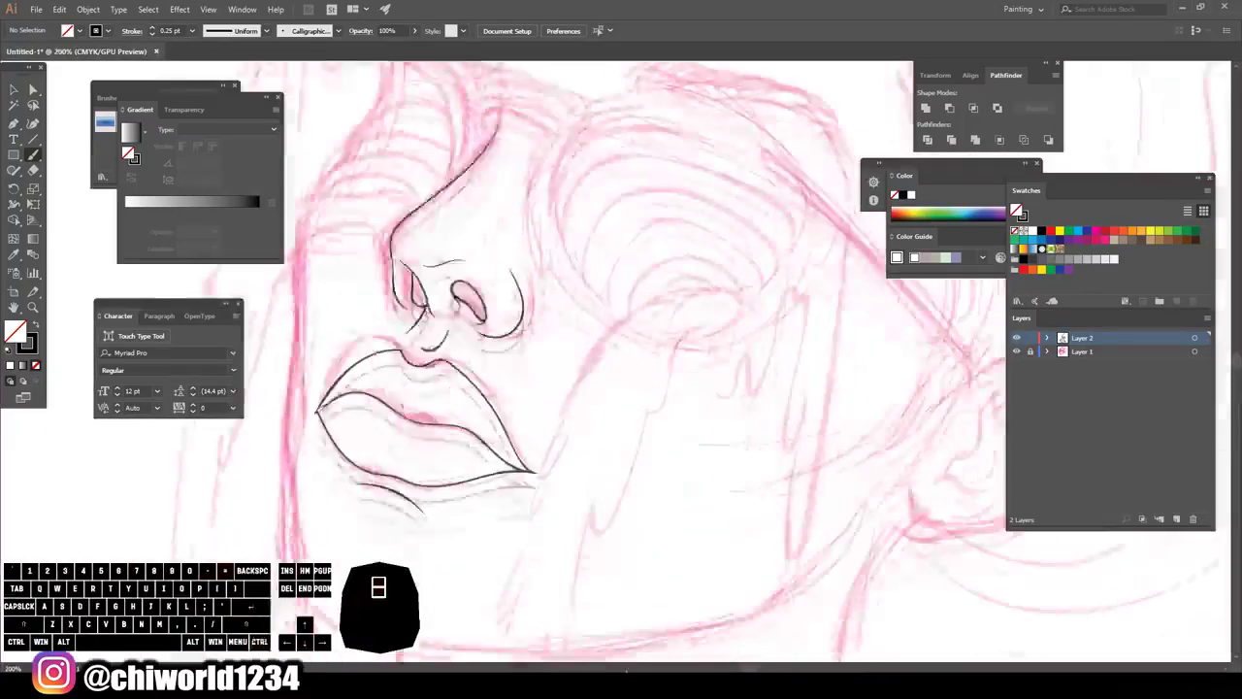
- Ink the curved rim of the larger lens and check it with the Layer 1 sketch hidden and shown
scroll(707, 466, up, 3)
drag(658, 519, 814, 395)
drag(510, 442, 751, 240)
key(ctrl+minus)
key(ctrl+minus)
key(ctrl+minus)
key(ctrl+minus)
click(1016, 352)
click(1017, 352)
- Ink the melting, dripping edge of the glasses frame around the larger lens
key(ctrl+equal)
key(ctrl+equal)
key(ctrl+equal)
key(ctrl+equal)
mouse_move(542, 519)
mouse_down()
mouse_move(455, 403)
mouse_move(469, 231)
mouse_up()
key(ctrl+minus)
key(ctrl+minus)
key(ctrl+minus)
scroll(709, 577, up, 3)
- Ink the start of the drip spilling from the larger lens's lower rim, replacing the first attempt
drag(670, 254, 624, 341)
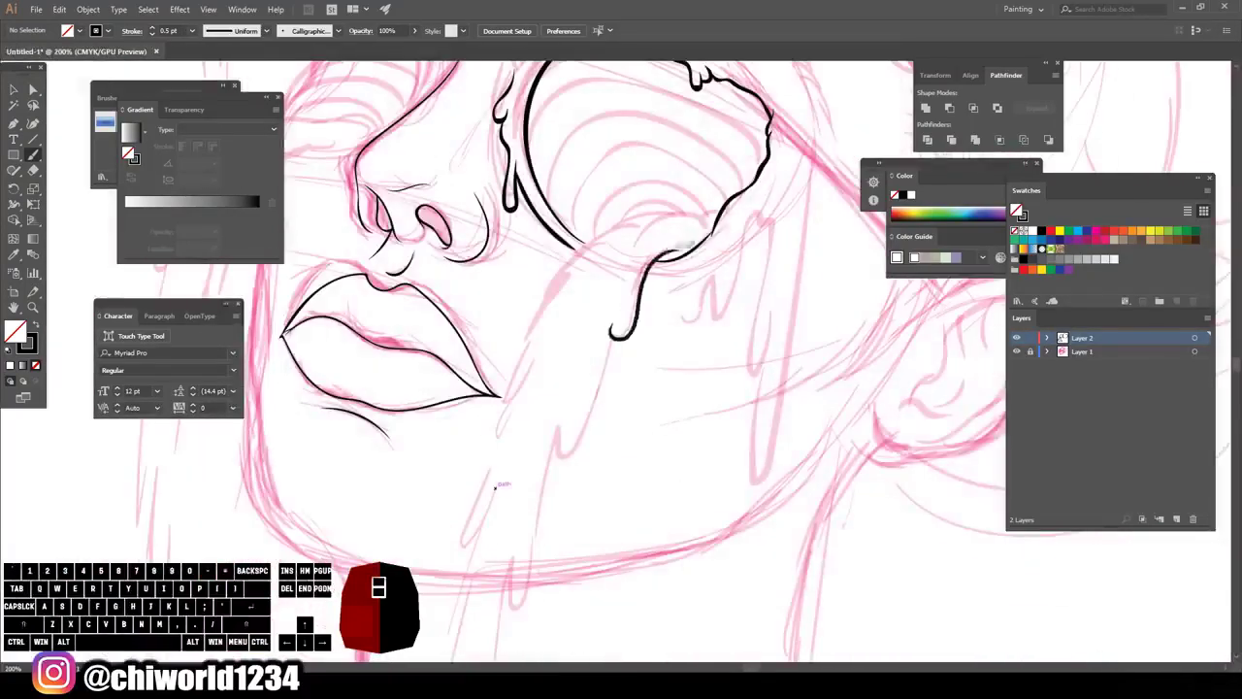
key(ctrl+z)
key(ctrl+equal)
key(ctrl+equal)
drag(743, 186, 607, 328)
scroll(621, 361, up, 2)
drag(644, 269, 744, 185)
drag(453, 408, 806, 194)
key(ctrl+minus)
key(ctrl+minus)
- Ink one wavy edge of the long drip from the lens across the cheek down past the neck
drag(661, 205, 619, 271)
key(ctrl+equal)
scroll(621, 361, down, 3)
drag(612, 173, 538, 357)
scroll(544, 388, down, 5)
drag(529, 184, 450, 451)
scroll(524, 194, down, 6)
drag(440, 227, 376, 429)
key(ctrl+minus)
key(ctrl+minus)
key(ctrl+minus)
key(ctrl+minus)
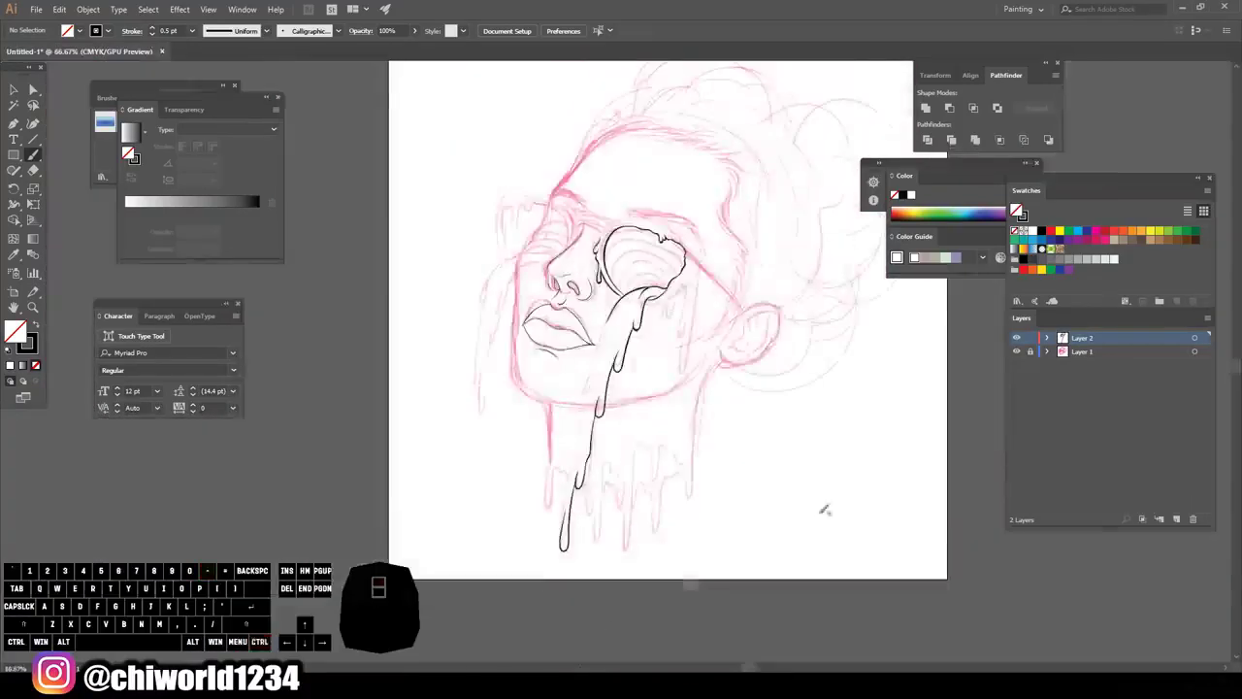
- Set the stroke weight to 0.75 pt and ink the opposite edge of the long drip upward from its tip
key(ctrl+equal)
key(ctrl+equal)
key(ctrl+equal)
scroll(582, 436, down, 4)
click(192, 31)
click(208, 73)
drag(446, 594, 532, 211)
scroll(534, 223, up, 4)
drag(551, 341, 535, 412)
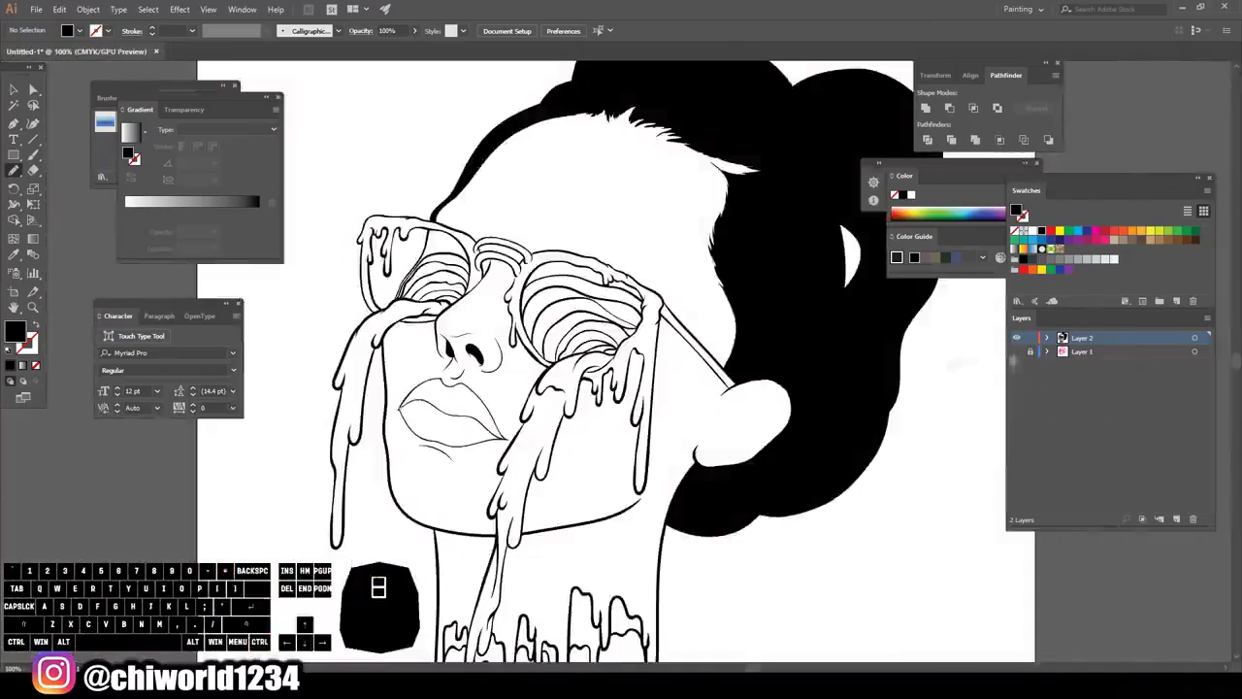
- Compare the line art with Layer 1 hidden and shown, and ink fine 0.25 pt hairs along the forehead and temple hairline
click(1018, 352)
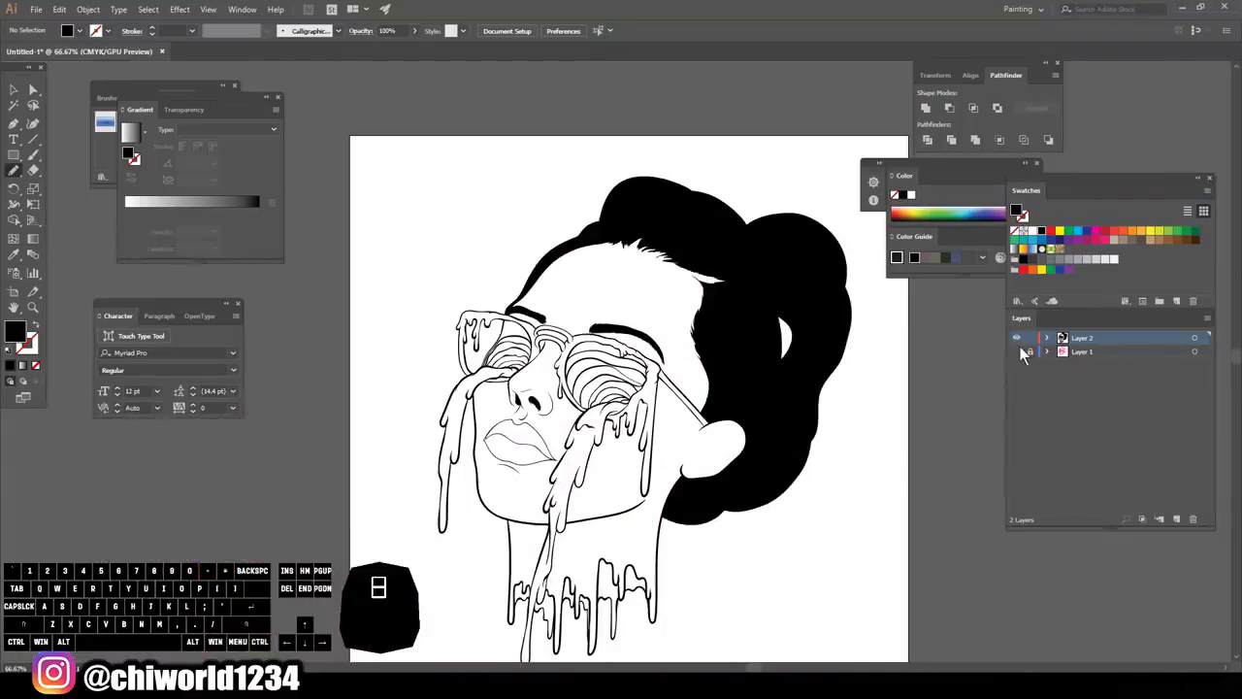
click(1017, 351)
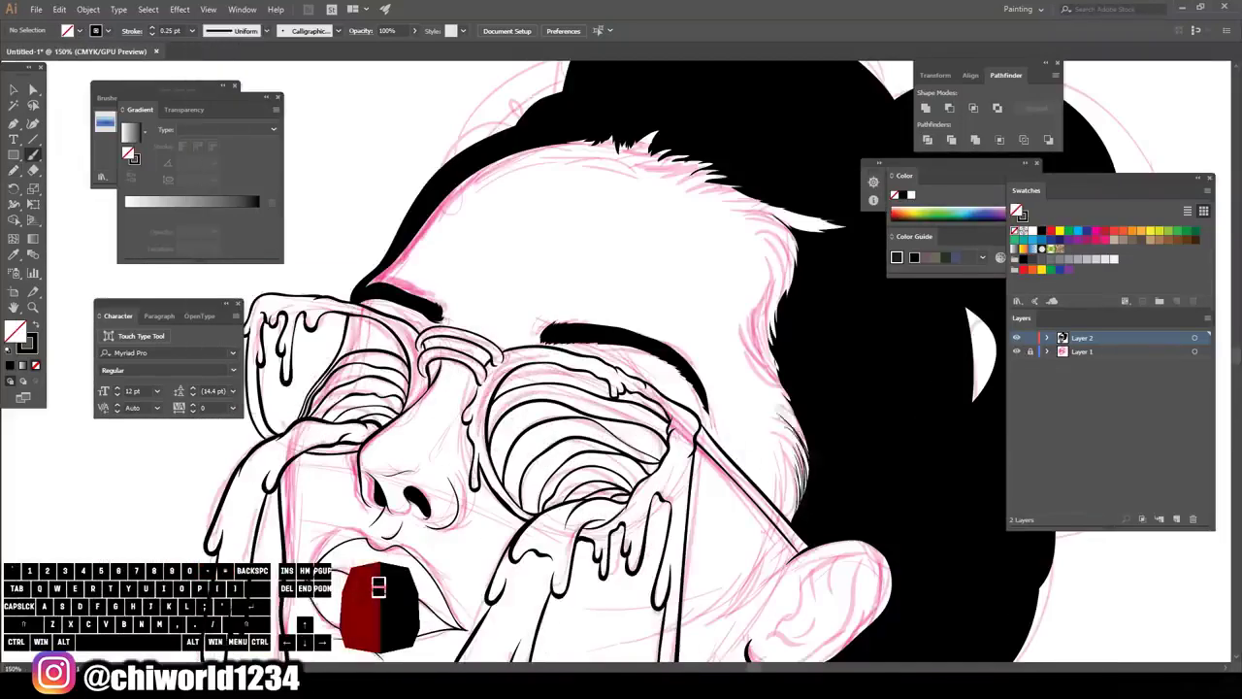
drag(795, 254, 772, 233)
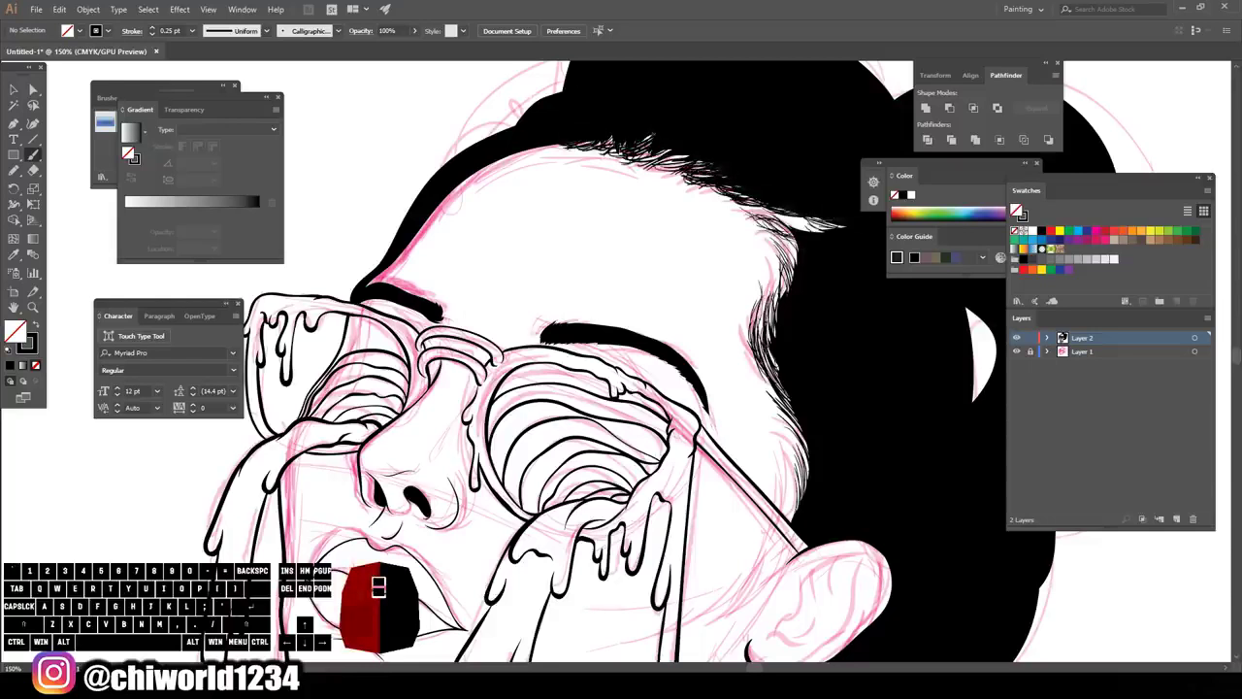
drag(631, 161, 613, 140)
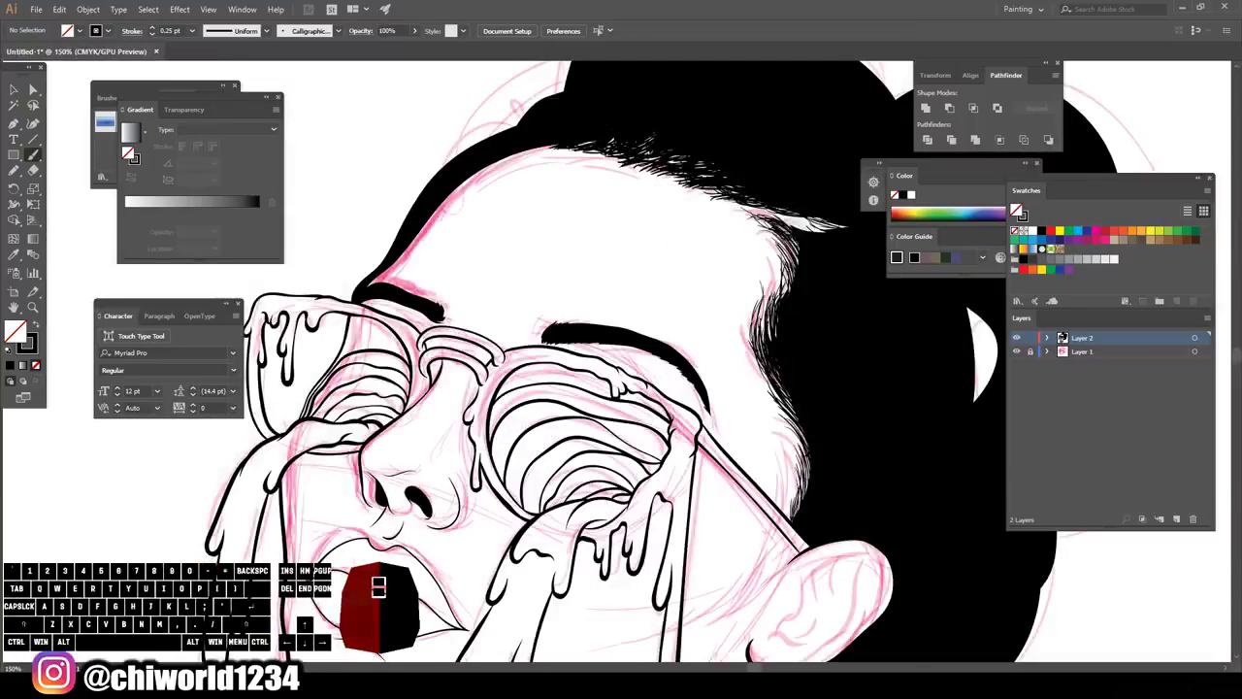
- Ink short hairs at the inner ends of both eyebrows with a 0.25 pt stroke
drag(830, 587, 703, 541)
key(ctrl+equal)
drag(602, 291, 762, 509)
key(bracketright)
key(bracketright)
key(bracketright)
key(ctrl+minus)
drag(639, 368, 596, 452)
key(ctrl+equal)
key(bracketleft)
key(bracketleft)
drag(495, 507, 673, 270)
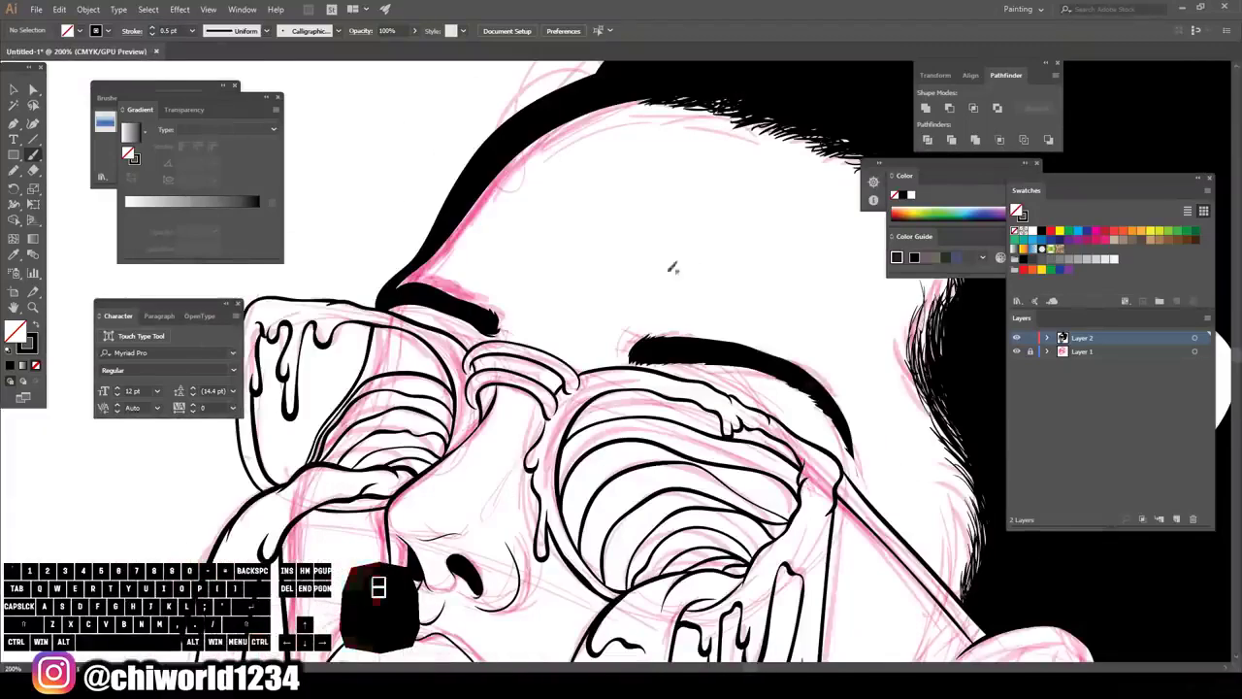
drag(495, 310, 496, 335)
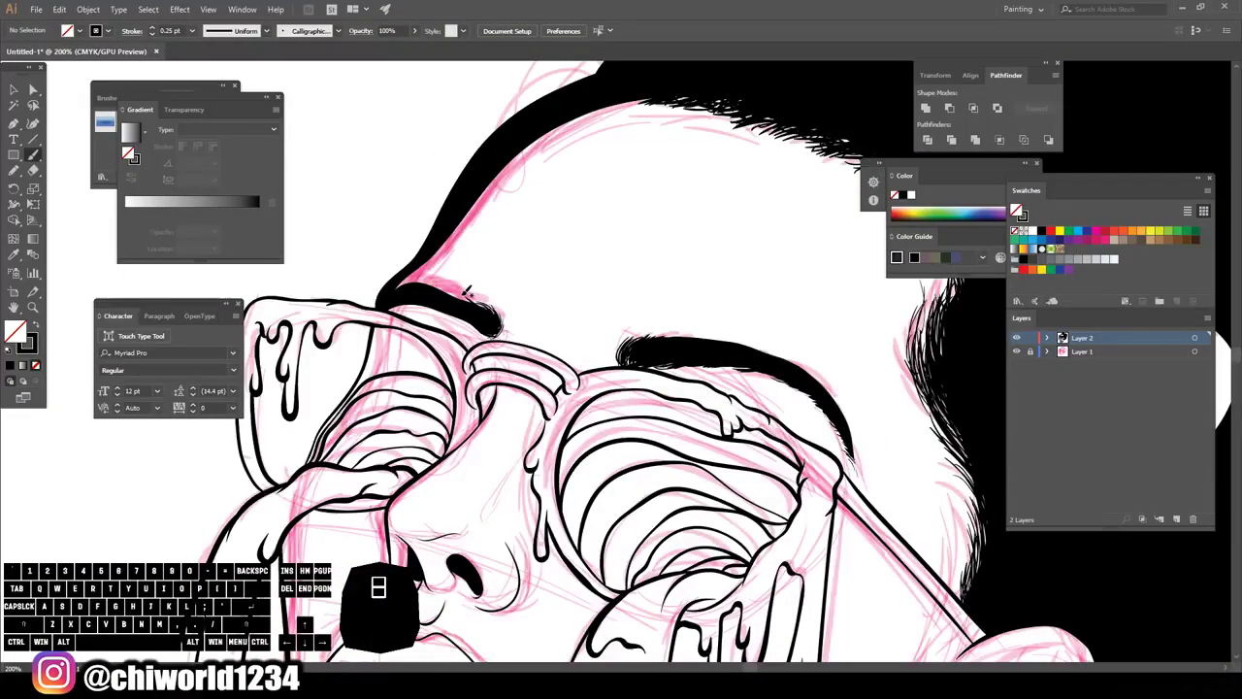
- Set the stroke weight to 0.75 pt and ink the first contours of the ear
key(ctrl+minus)
key(ctrl+minus)
key(ctrl+equal)
drag(732, 355, 604, 595)
click(192, 31)
click(215, 73)
drag(714, 283, 796, 317)
drag(503, 337, 461, 393)
drag(522, 332, 354, 495)
- Ink the curve inside the ear's upper and outer rim following the sketch
key(ctrl+minus)
key(ctrl+minus)
key(ctrl+equal)
key(ctrl+equal)
mouse_move(588, 310)
mouse_down()
mouse_move(650, 366)
mouse_move(738, 337)
mouse_up()
drag(833, 379, 879, 512)
key(ctrl+minus)
key(ctrl+minus)
- Ink the inner folds in the middle of the ear
key(ctrl+equal)
key(ctrl+equal)
key(ctrl+equal)
drag(583, 573, 714, 165)
mouse_move(717, 448)
mouse_down()
mouse_move(670, 515)
mouse_move(806, 454)
mouse_move(741, 540)
mouse_up()
drag(719, 454, 714, 514)
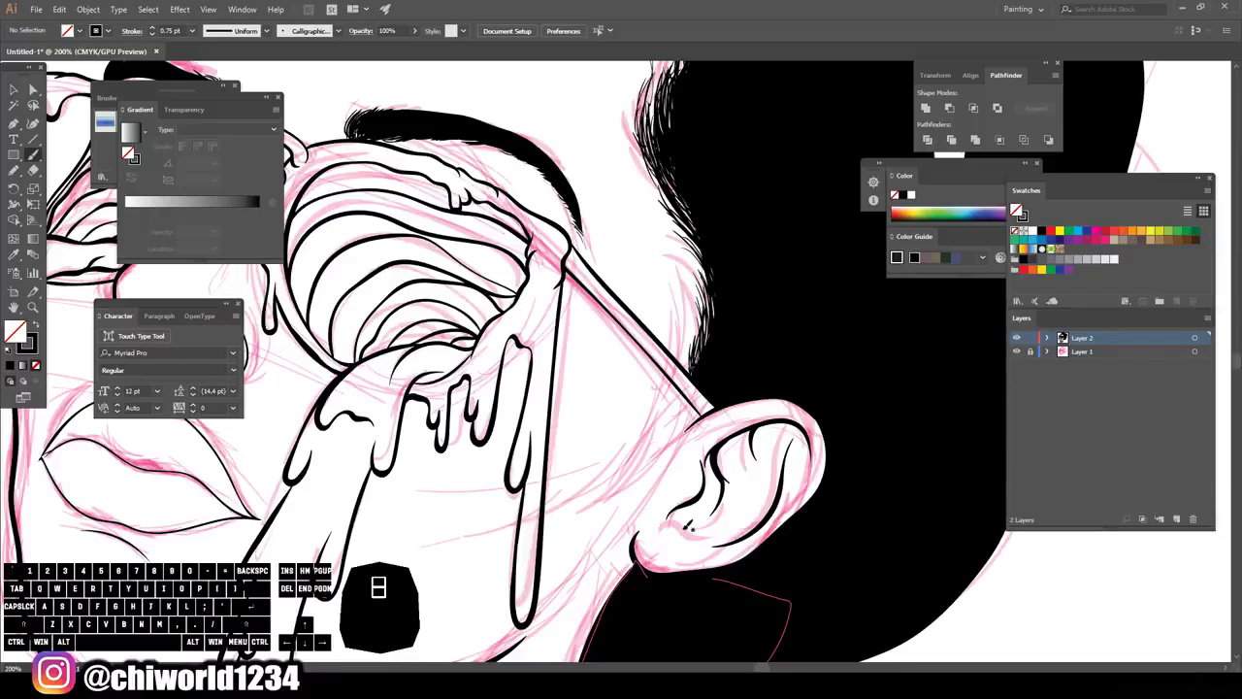
- Ink the ear's lower fold near the lobe and the sideburn in front of the ear
drag(702, 557, 798, 480)
key(ctrl+minus)
key(ctrl+minus)
key(ctrl+minus)
mouse_move(649, 537)
mouse_down()
mouse_move(664, 551)
mouse_move(680, 471)
mouse_move(739, 422)
mouse_up()
key(ctrl+equal)
key(ctrl+equal)
key(ctrl+equal)
key(ctrl+equal)
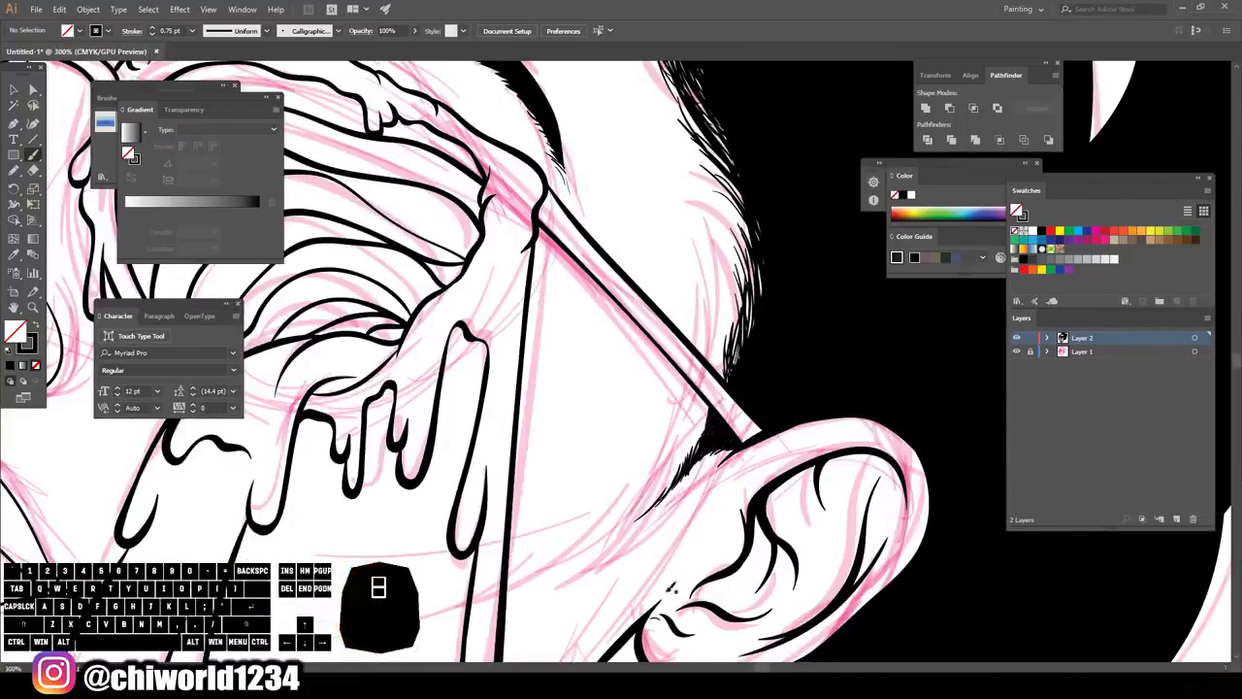
- Check the whole portrait with the Layer 1 sketch hidden and shown
key(ctrl+minus)
key(ctrl+minus)
key(ctrl+minus)
key(ctrl+minus)
key(ctrl+minus)
key(ctrl+minus)
click(1016, 352)
click(1016, 351)
- Choose a stroke weight for the hair and ink loose strands along the hair's outer outline
key(ctrl+equal)
key(ctrl+equal)
key(ctrl+equal)
key(ctrl+equal)
click(200, 43)
drag(570, 110, 640, 429)
scroll(670, 597, up, 2)
drag(826, 299, 774, 531)
scroll(773, 530, up, 4)
- Ink overlapping looping strands to loosen the silhouette of the black hair
drag(729, 284, 831, 449)
drag(703, 279, 583, 242)
drag(557, 285, 563, 275)
mouse_move(704, 281)
mouse_down()
mouse_move(590, 254)
mouse_move(561, 276)
mouse_up()
drag(718, 281, 588, 301)
scroll(417, 507, down, 6)
- Draw a freehand Pencil shape at the lower hair, select it and swap its fill and stroke
key(n)
drag(468, 499, 592, 493)
key(v)
click(527, 553)
key(shift+x)
scroll(553, 631, down, 1)
- Return to the Paintbrush with a black stroke and ink more curling strands in the hair
key(b)
key(shift+x)
scroll(553, 582, down, 2)
mouse_move(718, 301)
mouse_down()
mouse_move(738, 408)
mouse_move(728, 417)
mouse_up()
drag(582, 243, 583, 325)
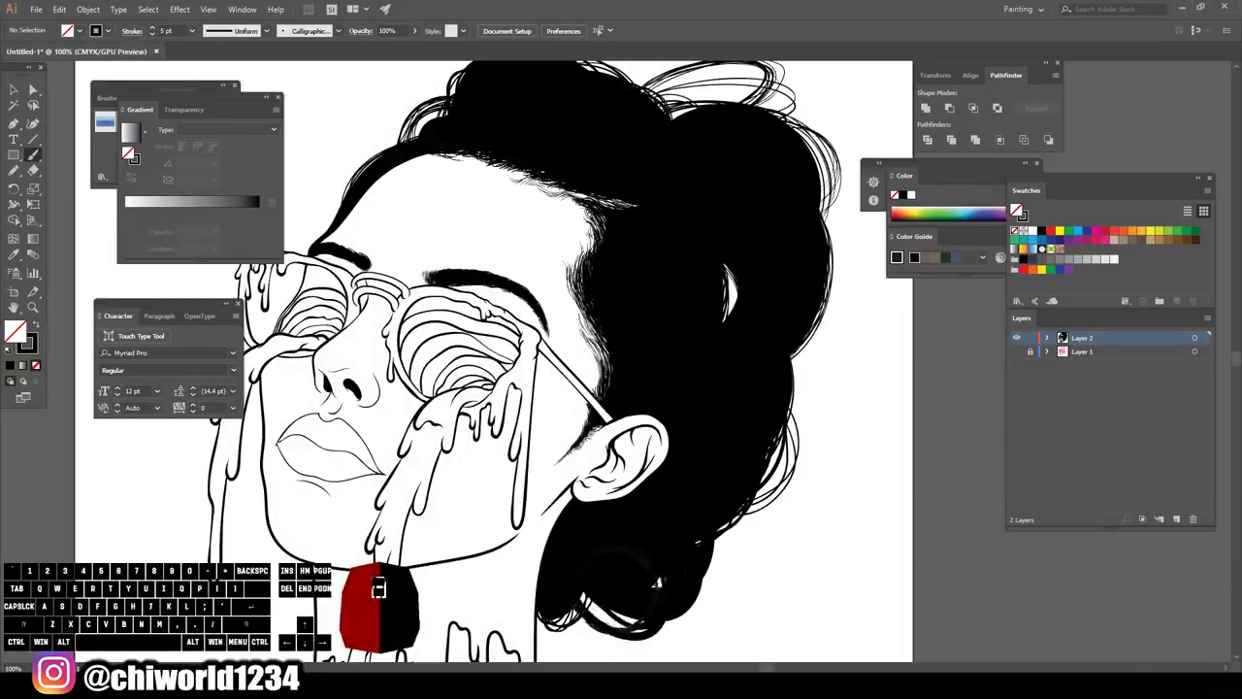
- Set the brush stroke weight to 0.5 pt
key(ctrl+minus)
click(192, 30)
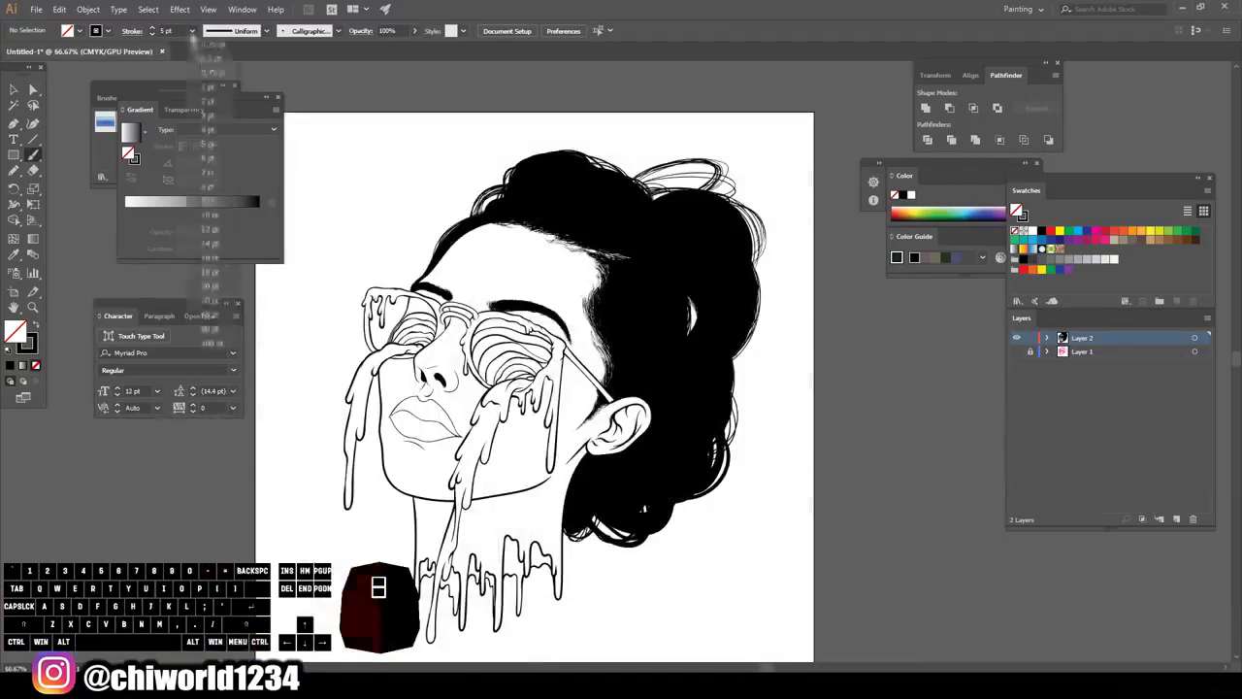
click(204, 51)
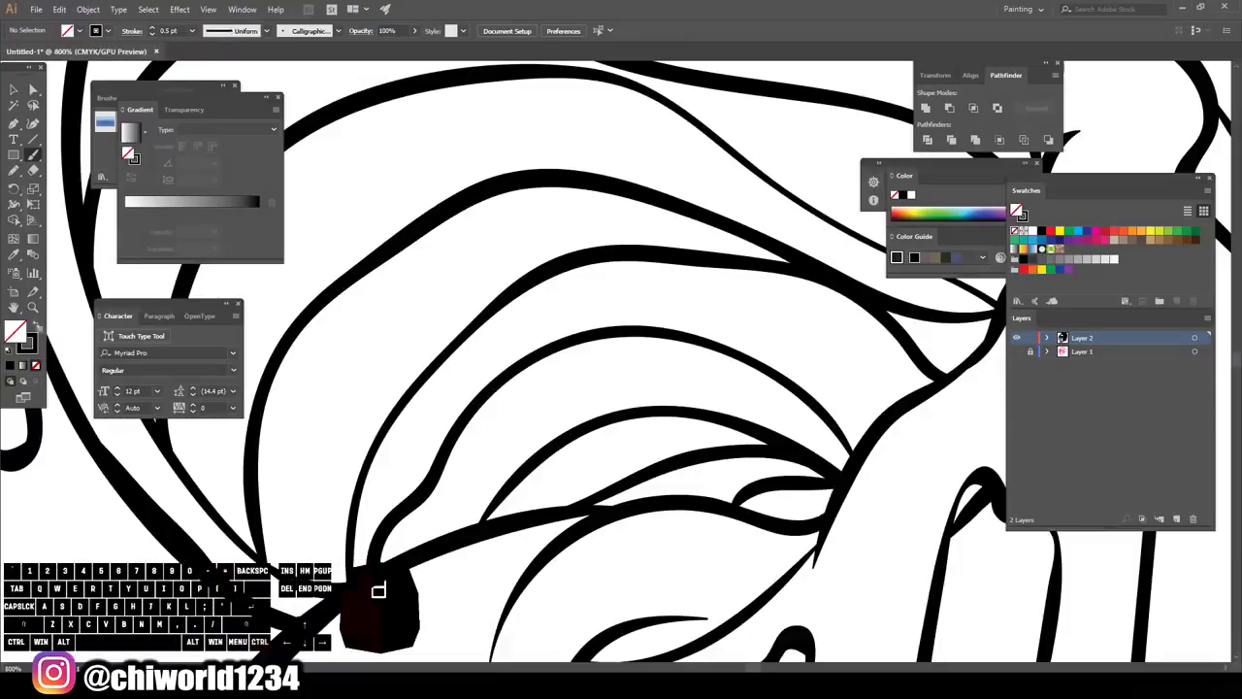
- Swap the stroke to a black fill and draw solid shadow shapes along the long drip below the jaw with the Pencil
key(shift+x)
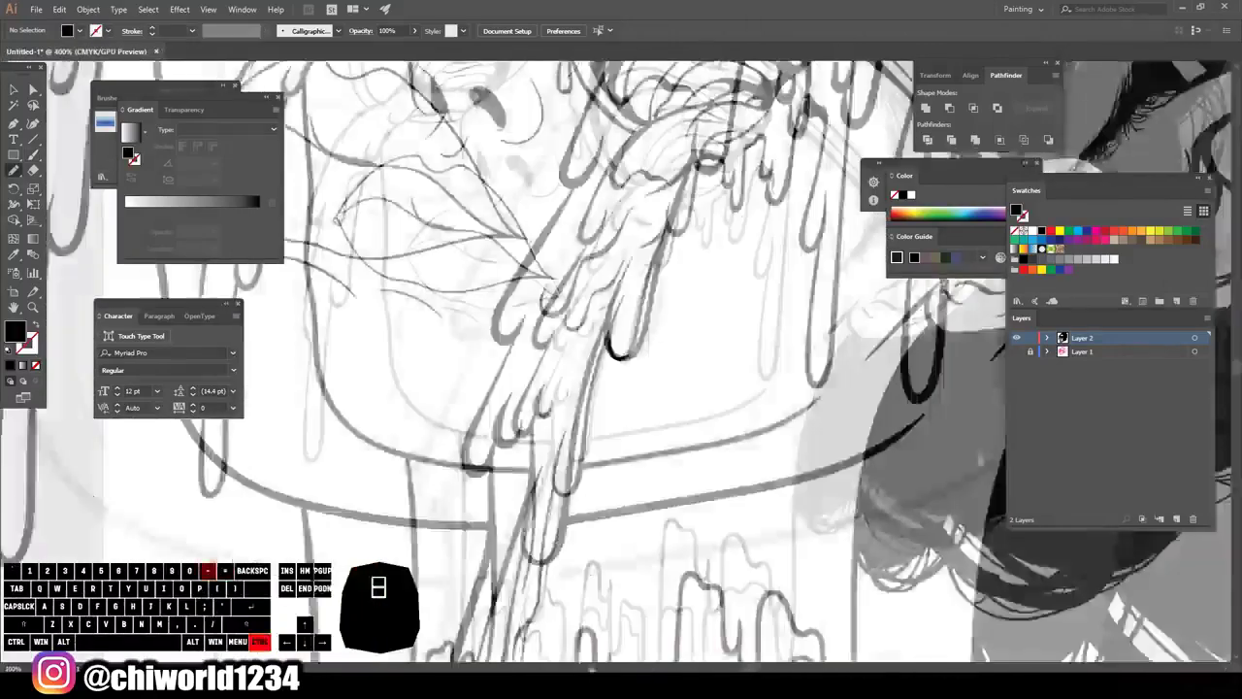
drag(505, 594, 532, 606)
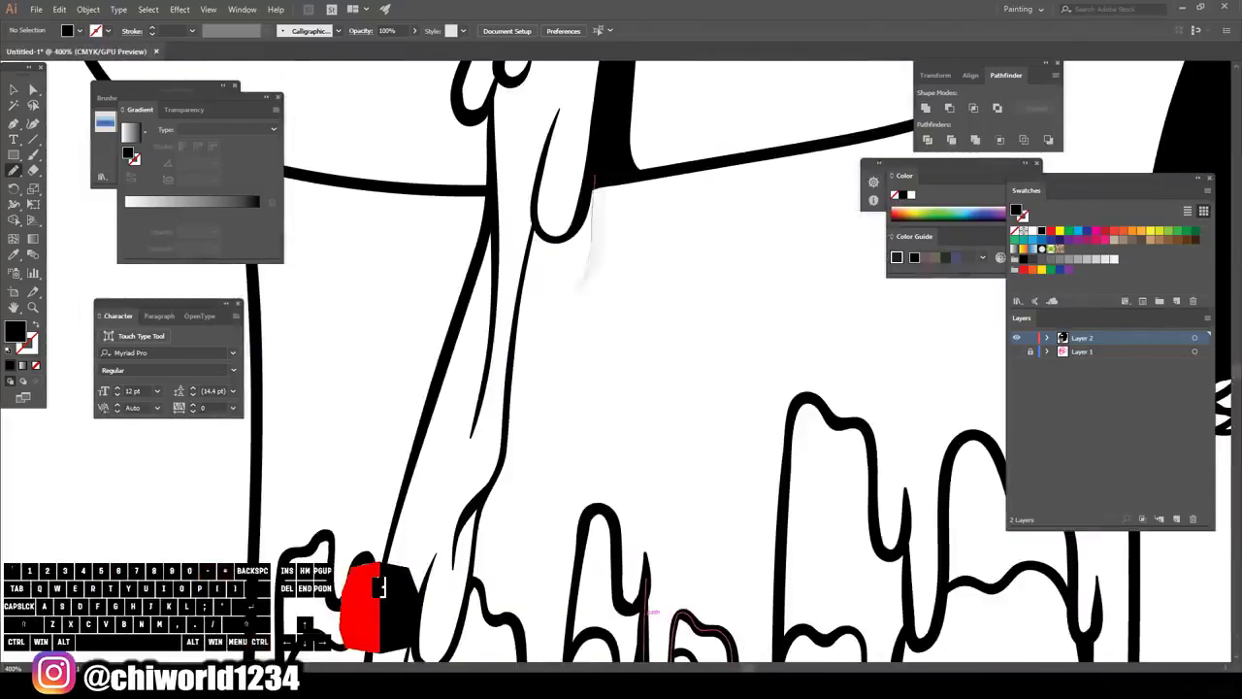
drag(587, 223, 555, 553)
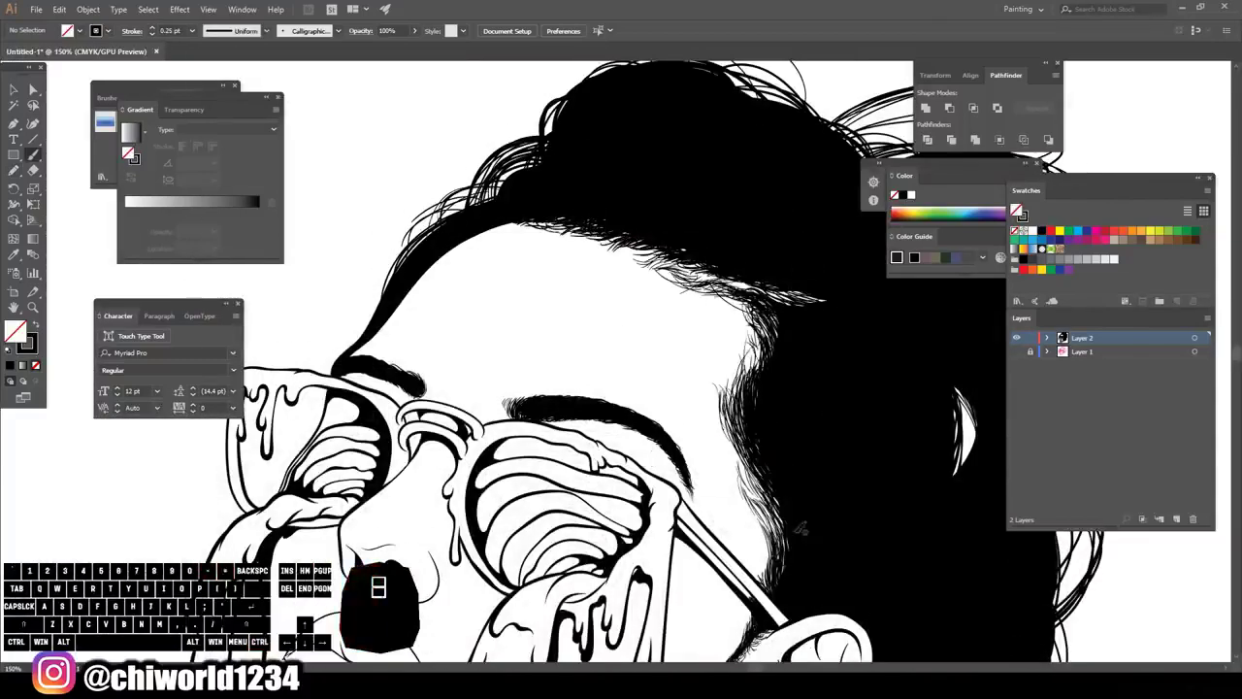
- Ink extra fine 0.25 pt hairs along the temple hairline and the sideburn
drag(798, 528, 747, 311)
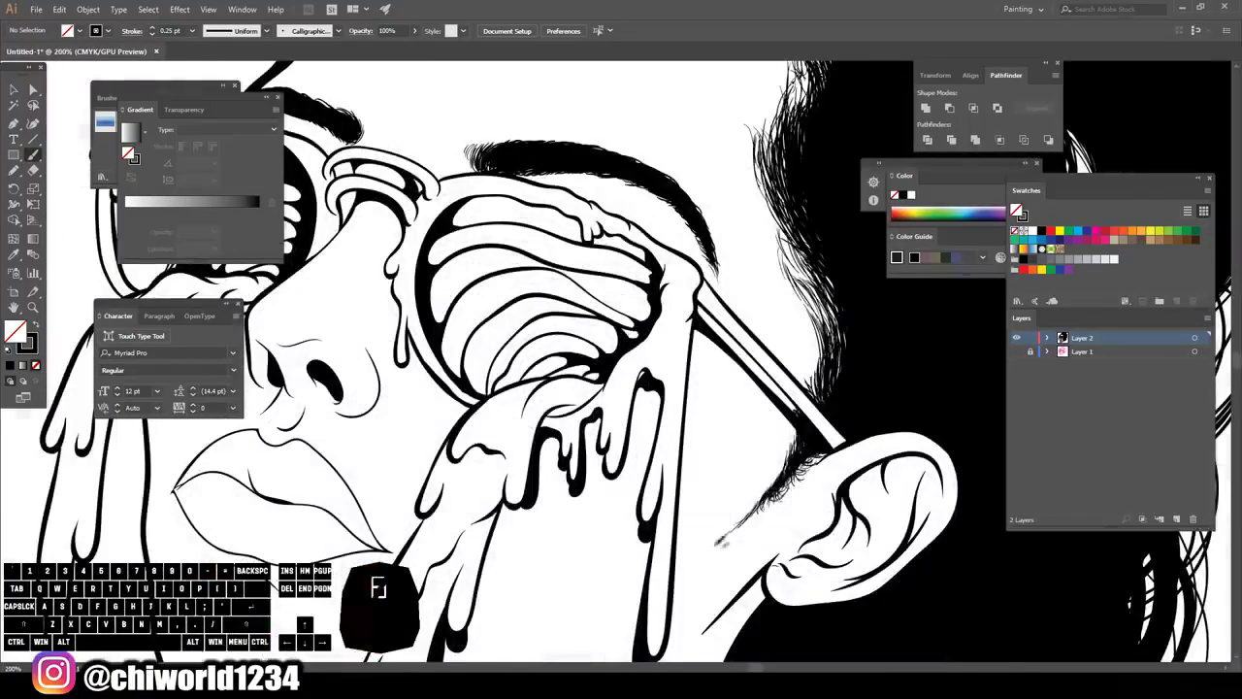
drag(791, 485, 781, 427)
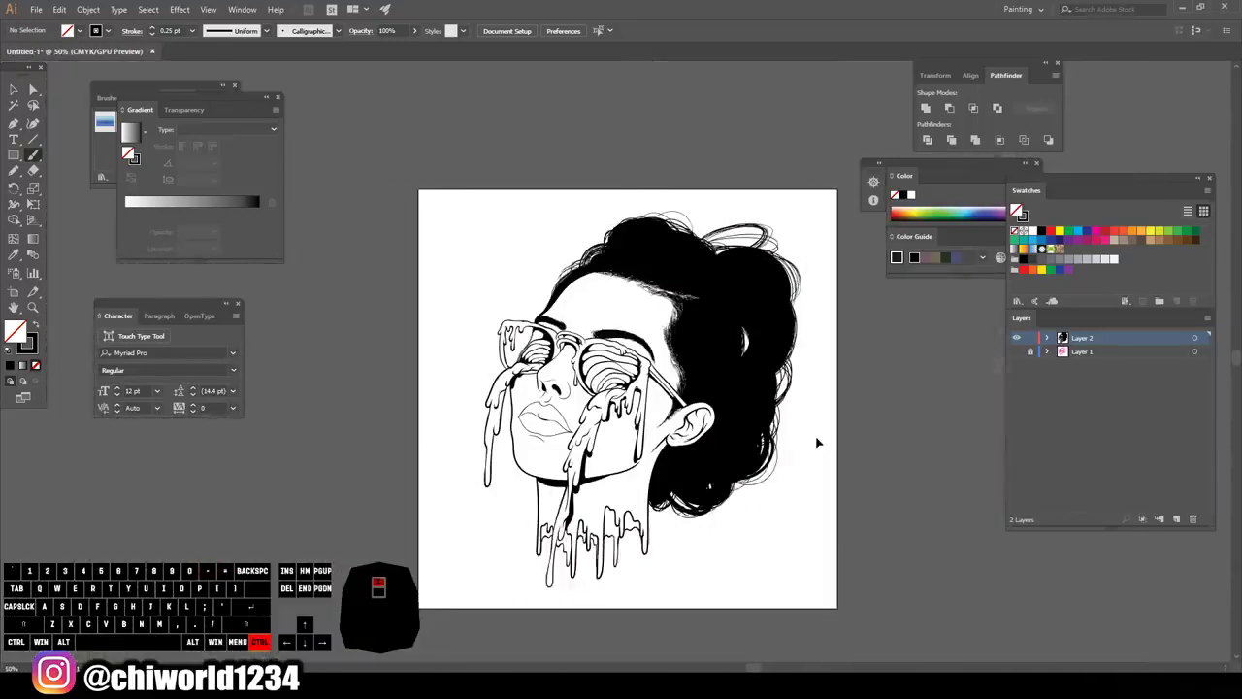
scroll(817, 442, left, 1)
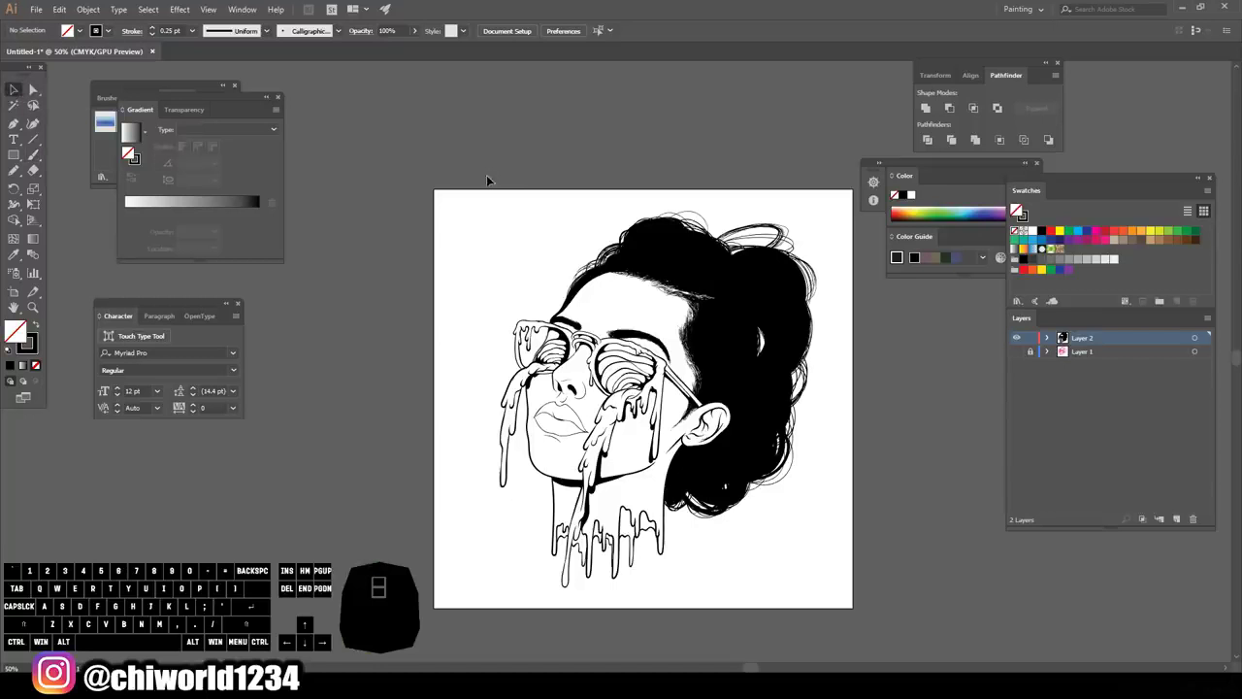
- Select the whole line art, expand its appearance and combine it with the Pathfinder Merge operation
click(635, 252)
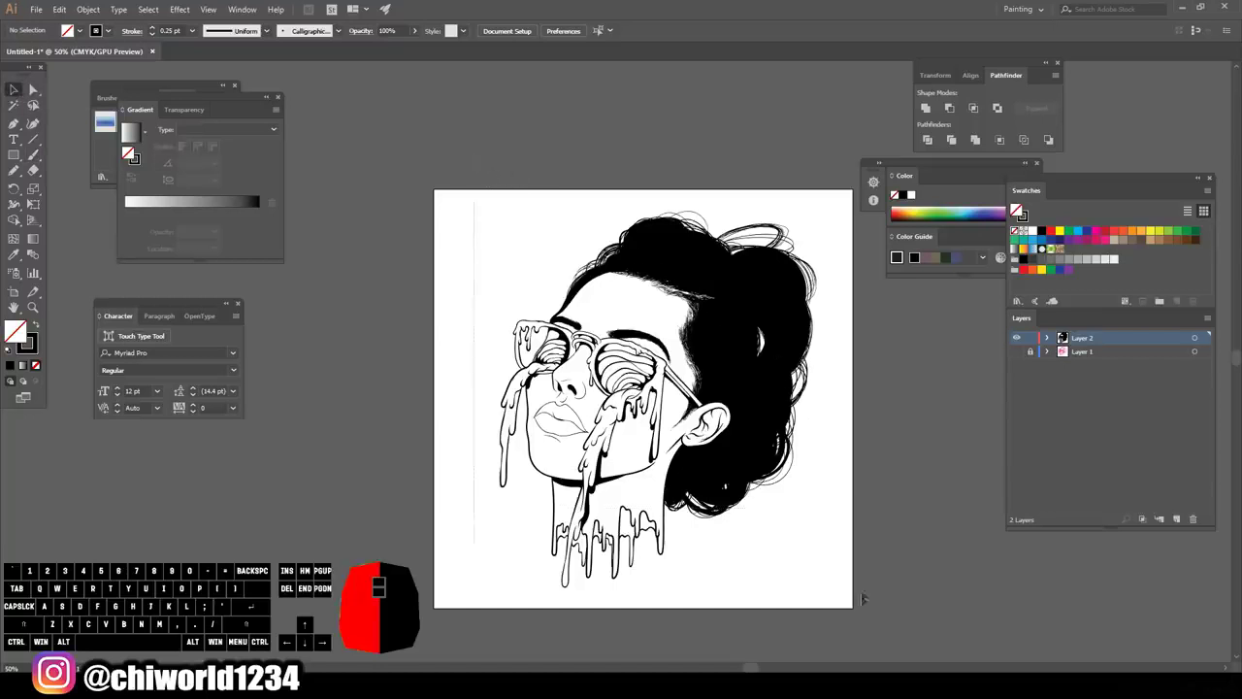
drag(859, 587, 860, 618)
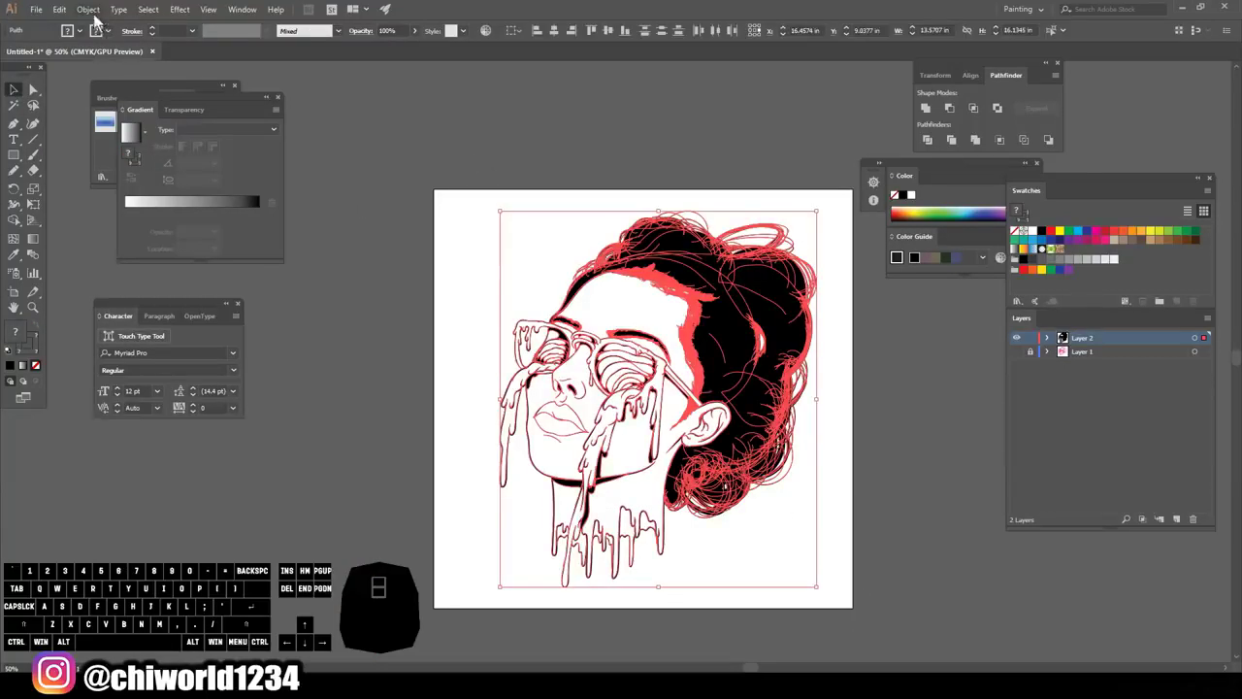
click(94, 12)
click(242, 157)
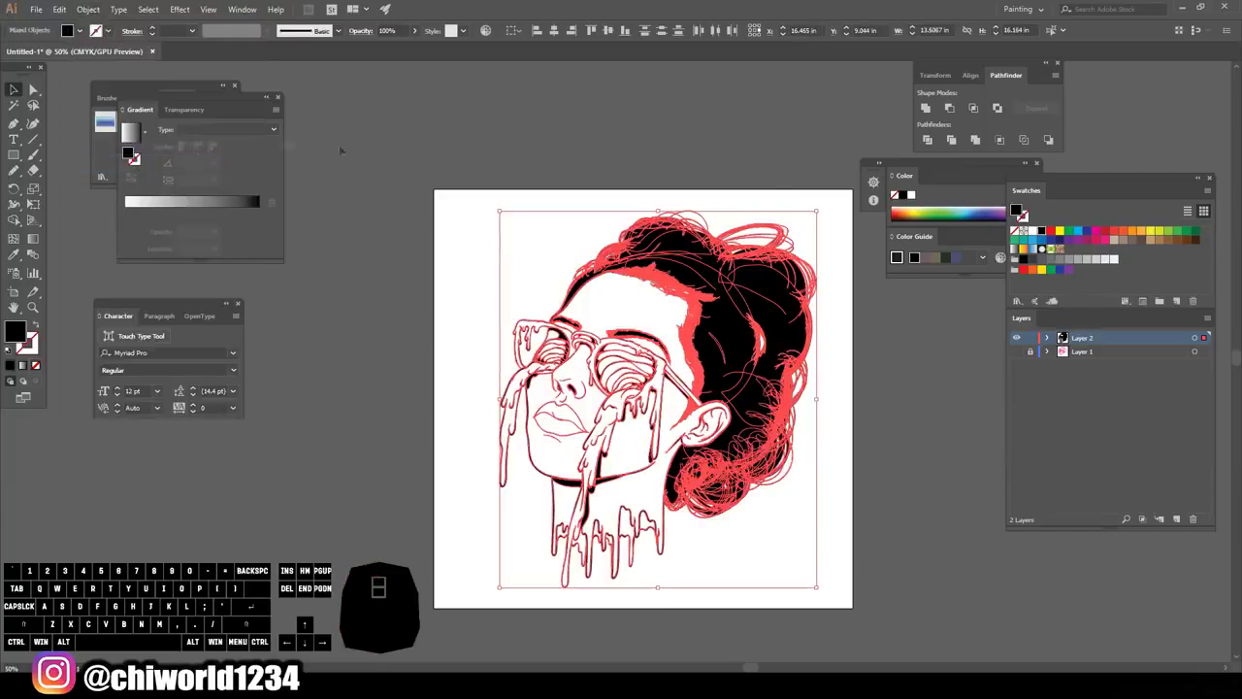
click(975, 140)
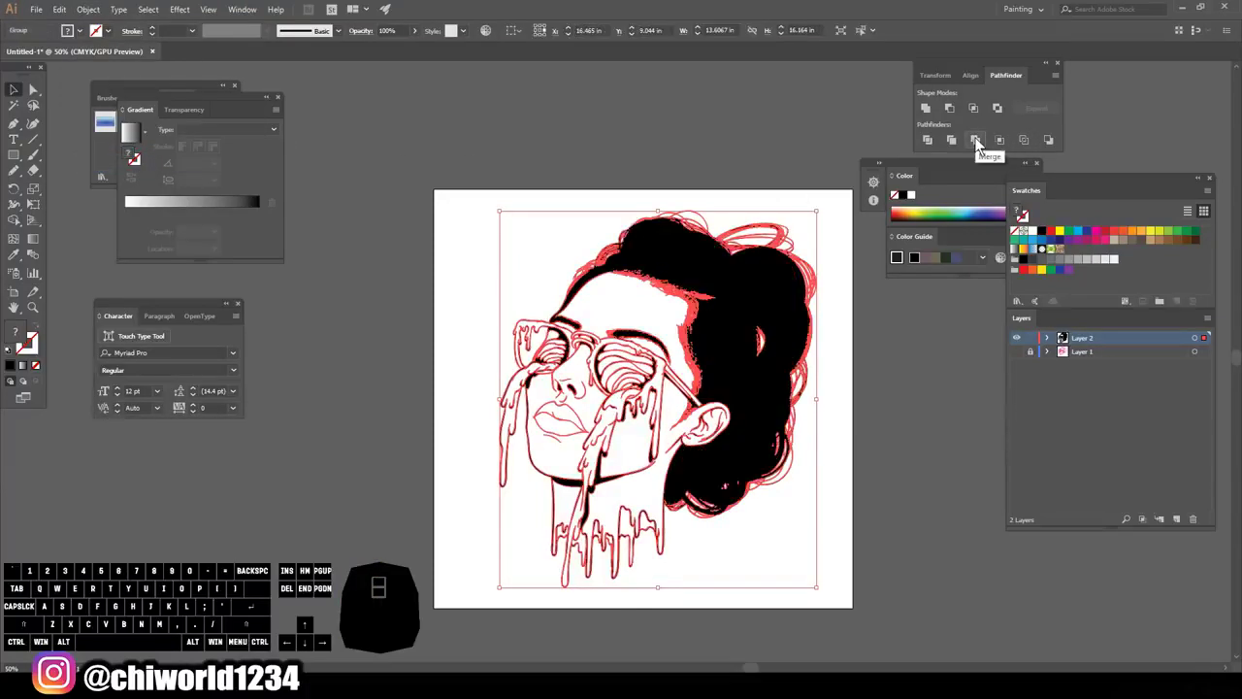
click(897, 359)
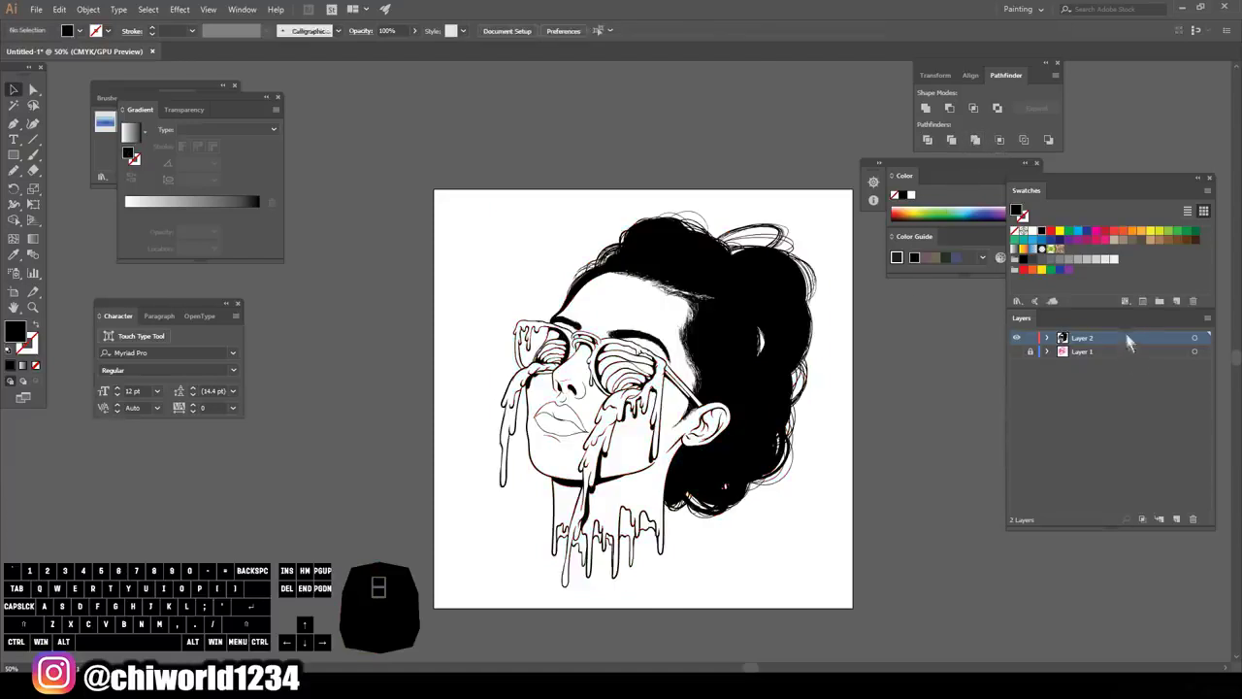
- Duplicate Layer 2, lock the copy and make the original Layer 2 active
drag(1113, 337, 1178, 520)
click(1032, 337)
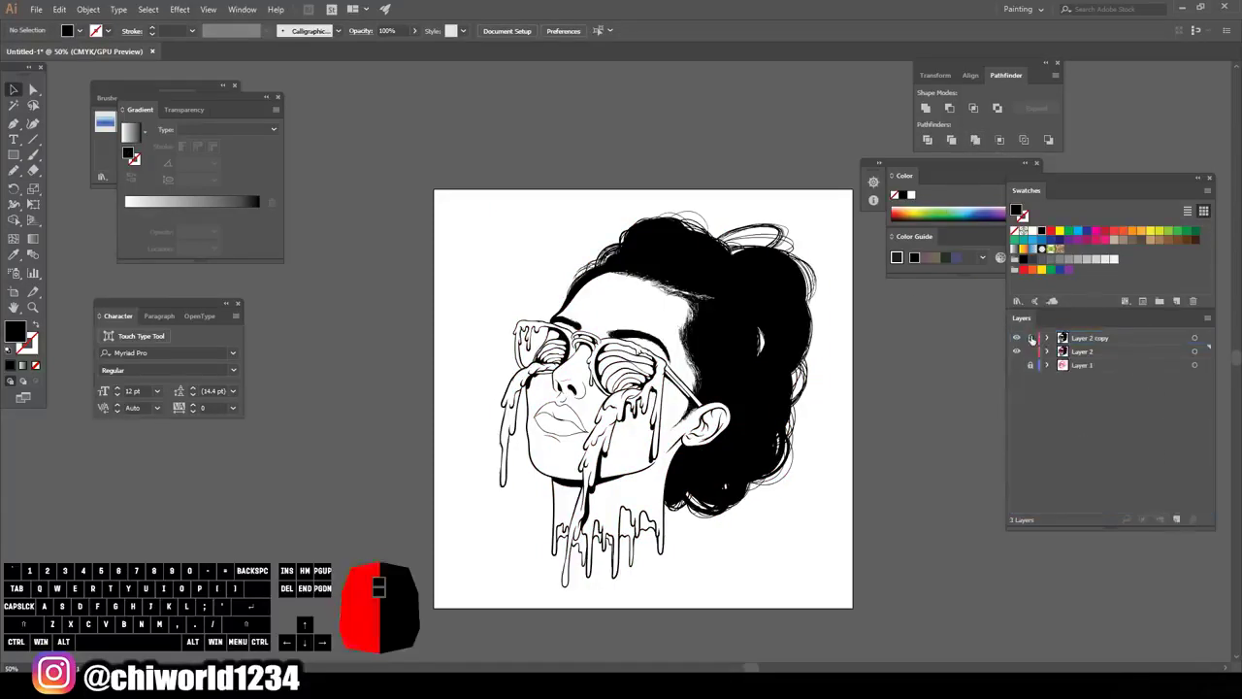
click(1095, 352)
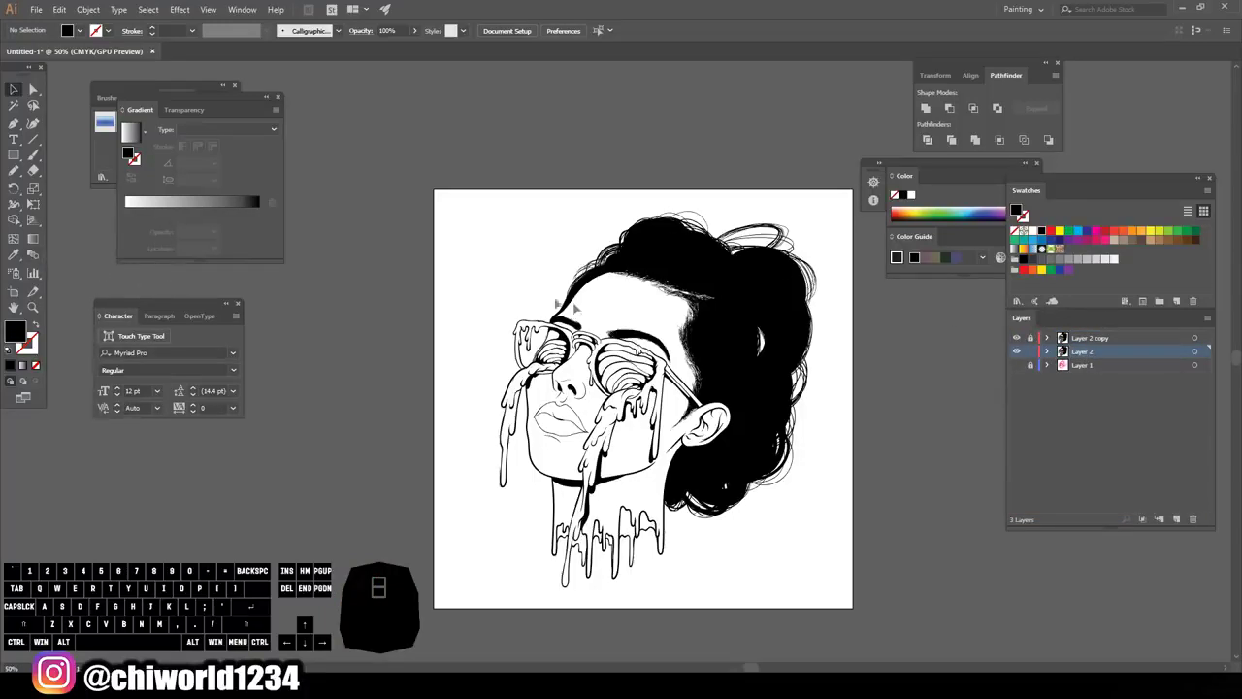
- Set the fill to a light peach skin tone, FFBB8D, starting from the tan swatch
click(1150, 241)
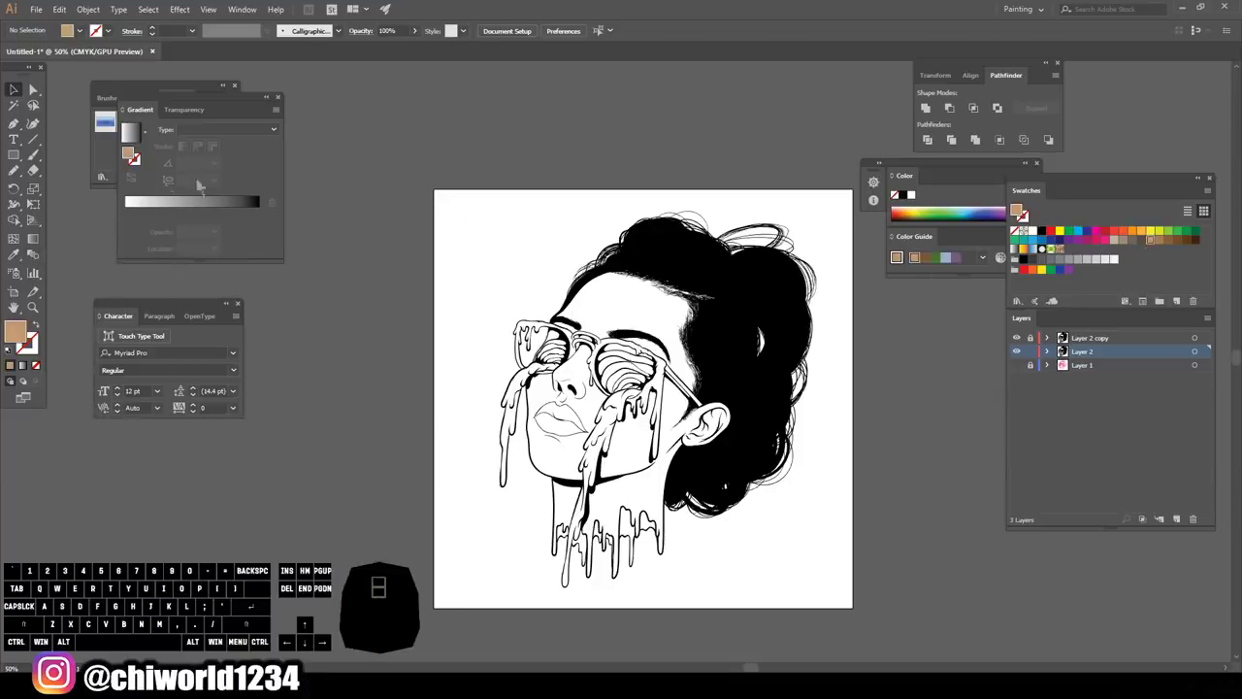
double_click(16, 330)
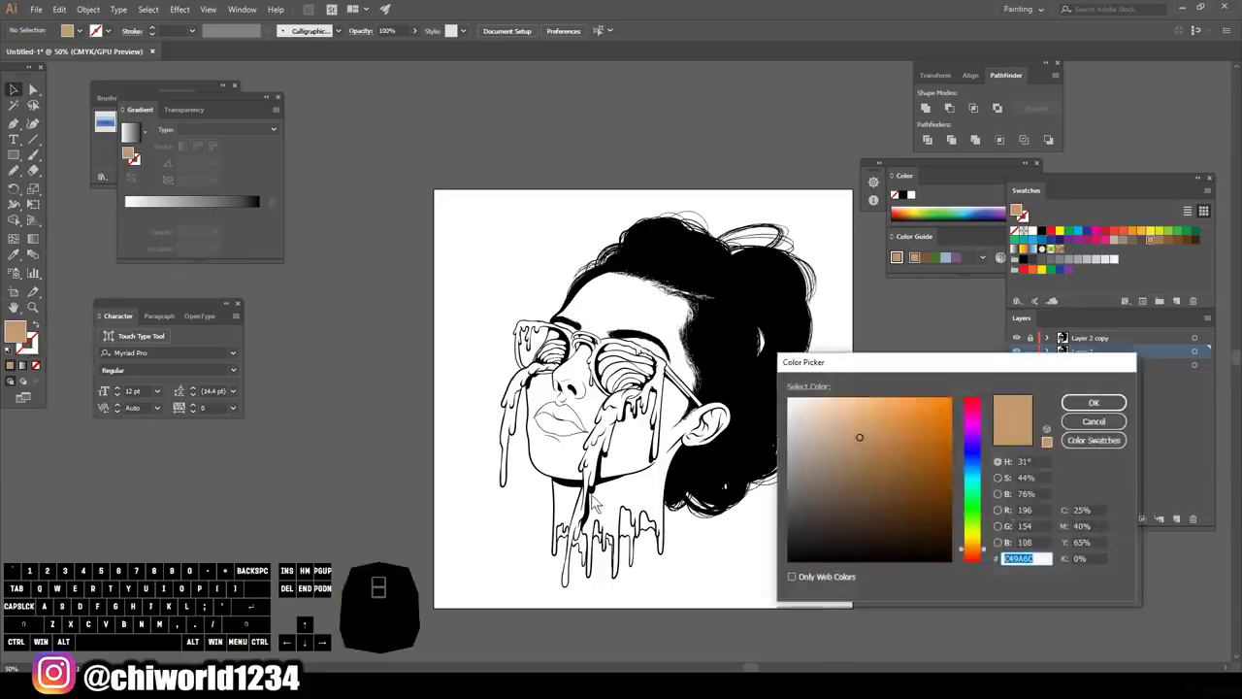
drag(864, 441, 842, 396)
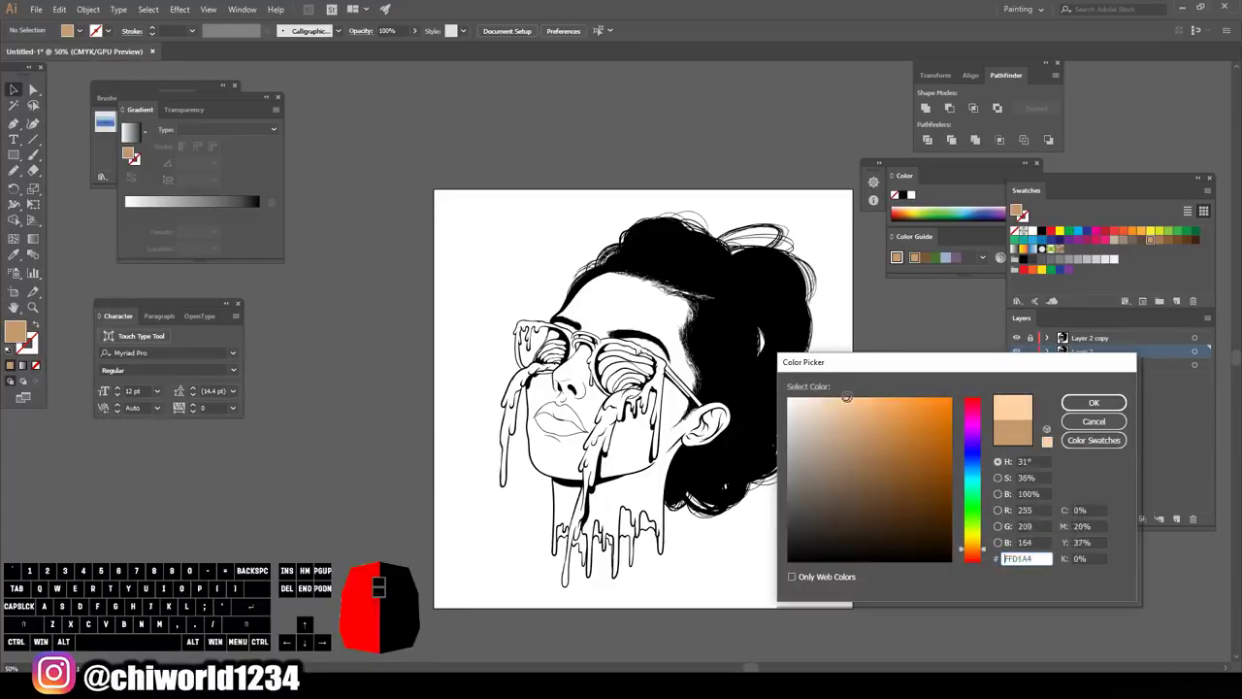
drag(973, 547, 974, 558)
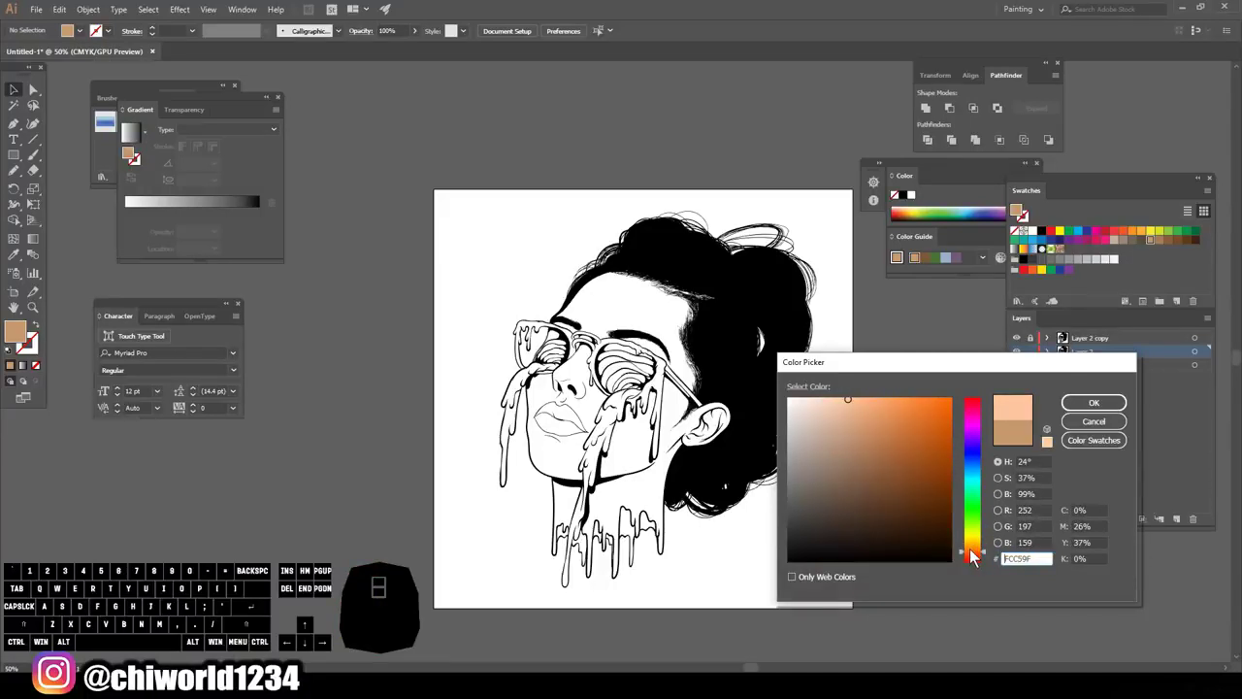
drag(848, 404, 854, 400)
drag(974, 550, 977, 551)
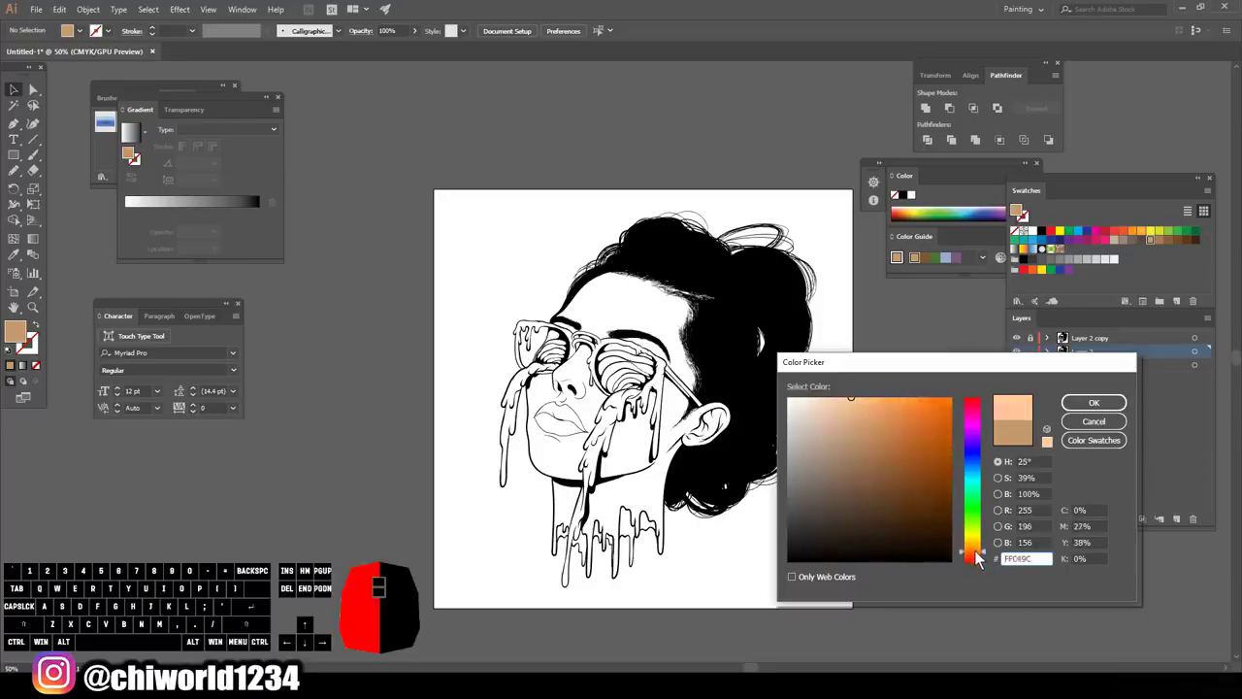
click(847, 399)
drag(861, 394, 861, 393)
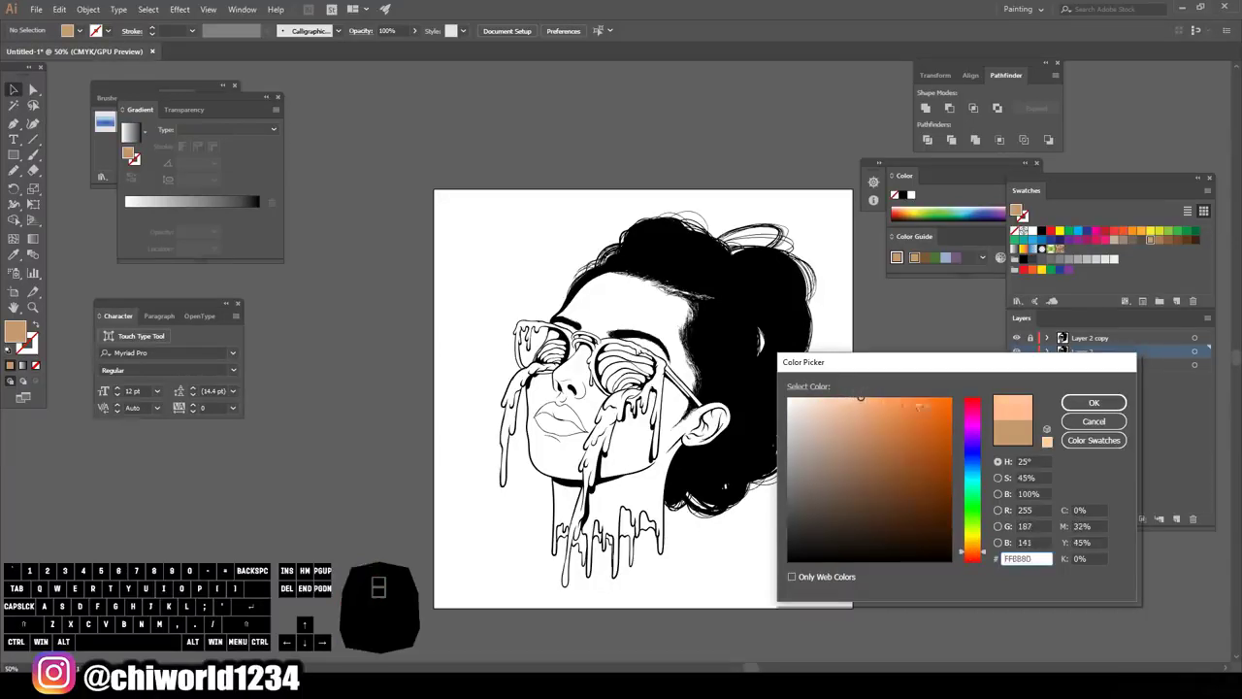
click(1093, 402)
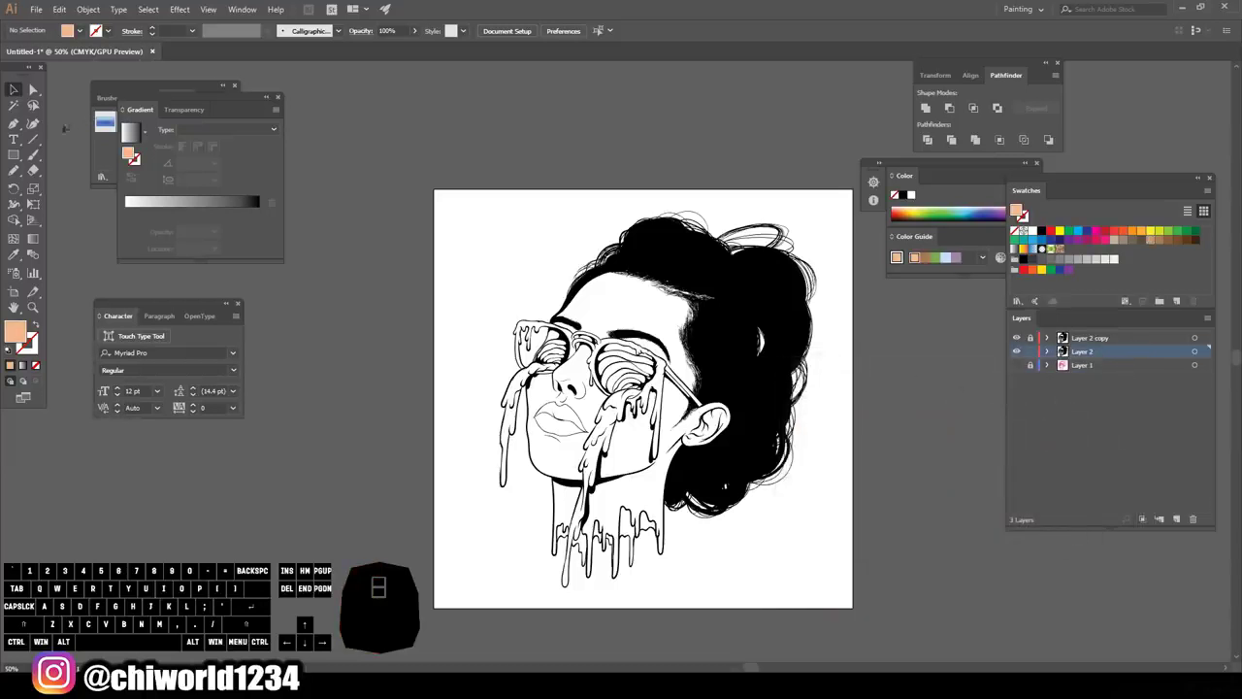
- Draw a peach rectangle about 16.28 by 18.76 in over the whole portrait and send it to the back of Layer 2
click(14, 156)
drag(476, 173, 856, 608)
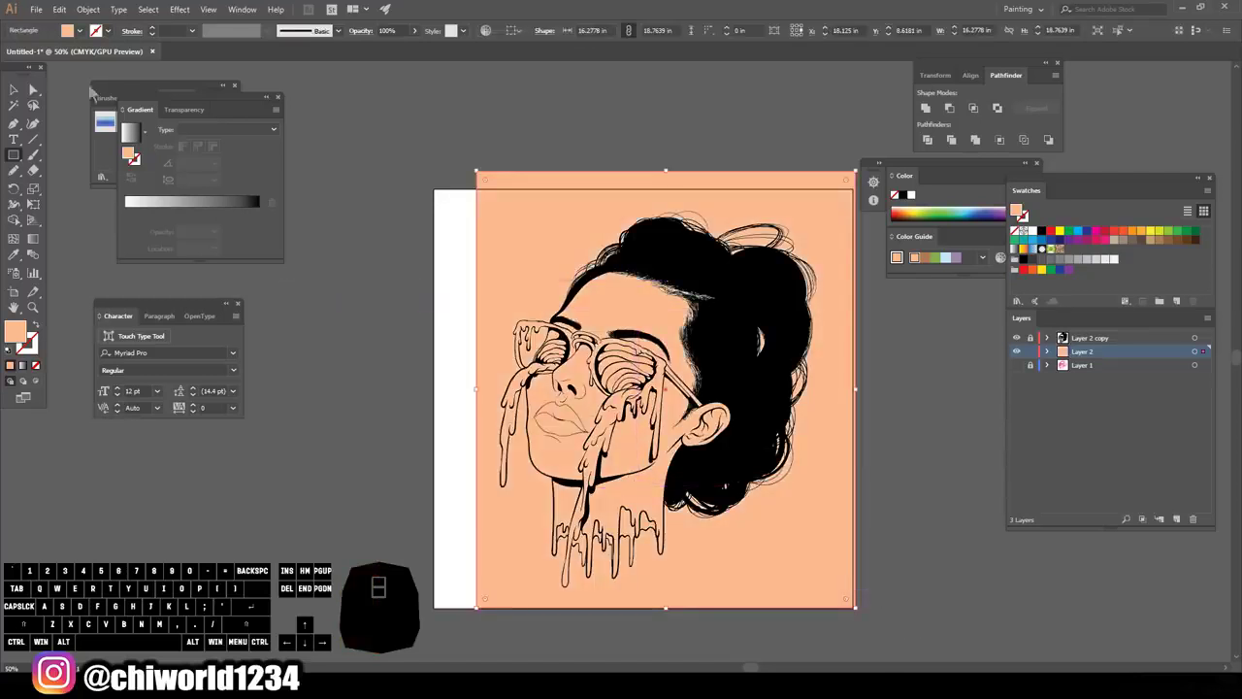
click(12, 90)
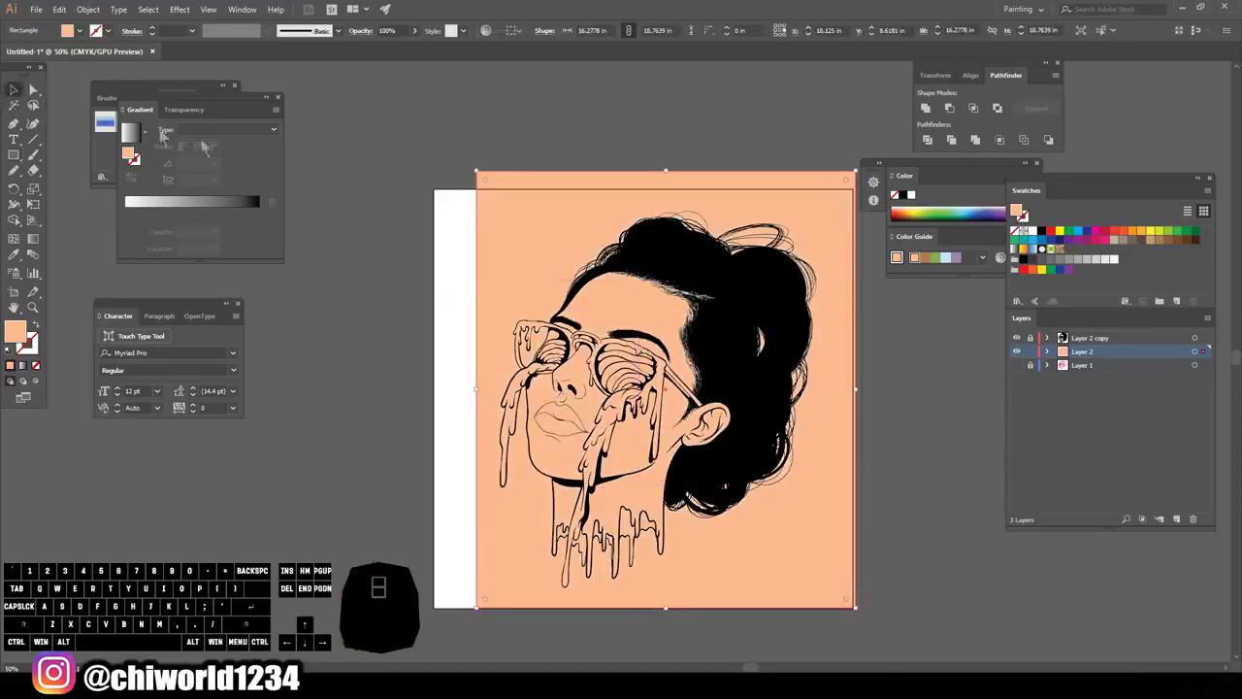
right_click(490, 243)
mouse_move(603, 443)
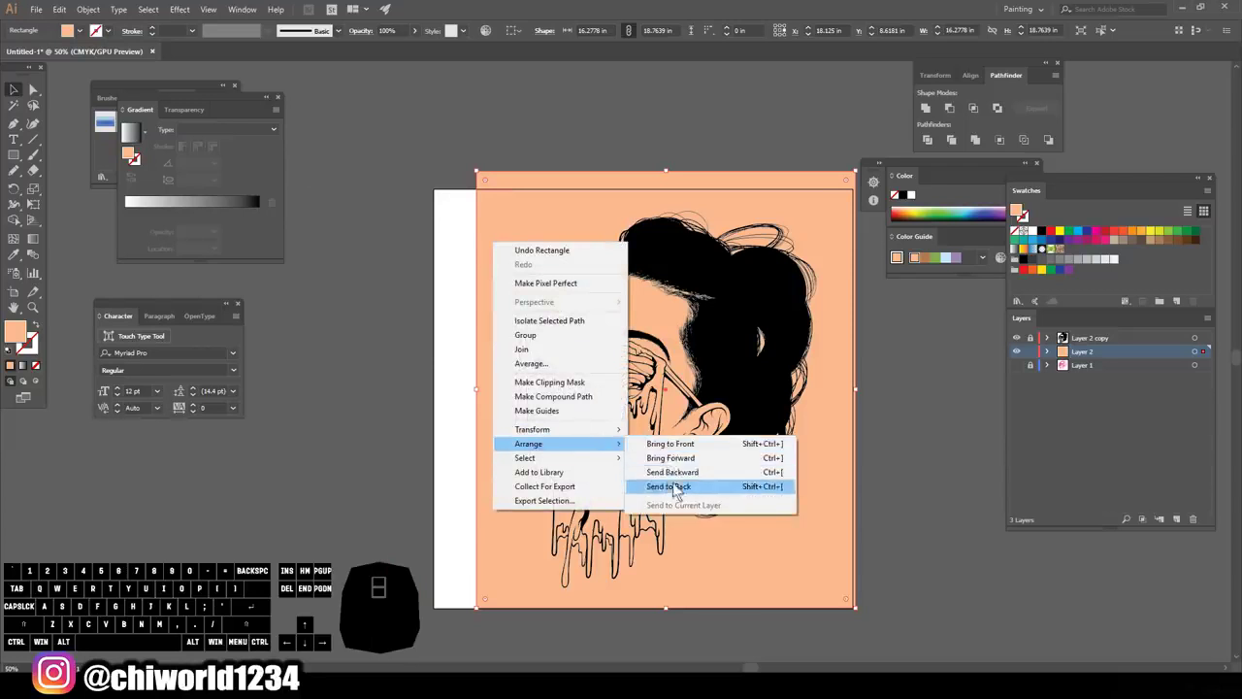
click(669, 487)
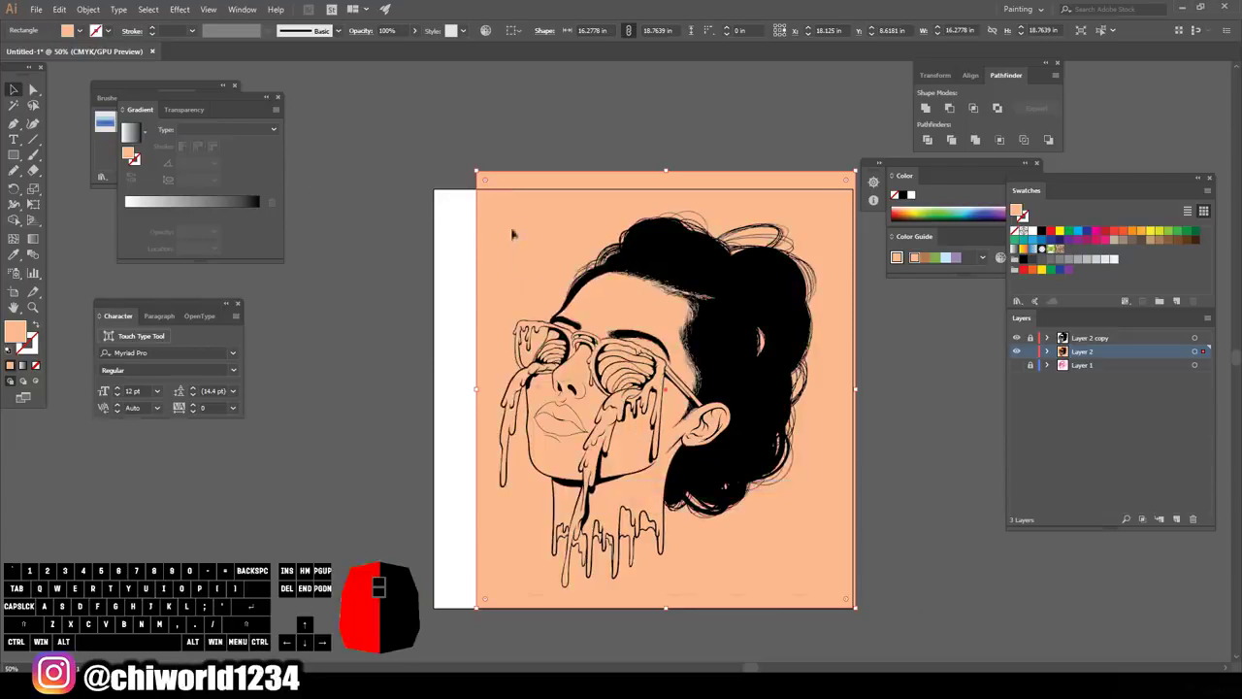
- Merge the rectangle with the Layer 2 line art and delete the peach background around the figure in isolation mode
key(ctrl+a)
click(975, 138)
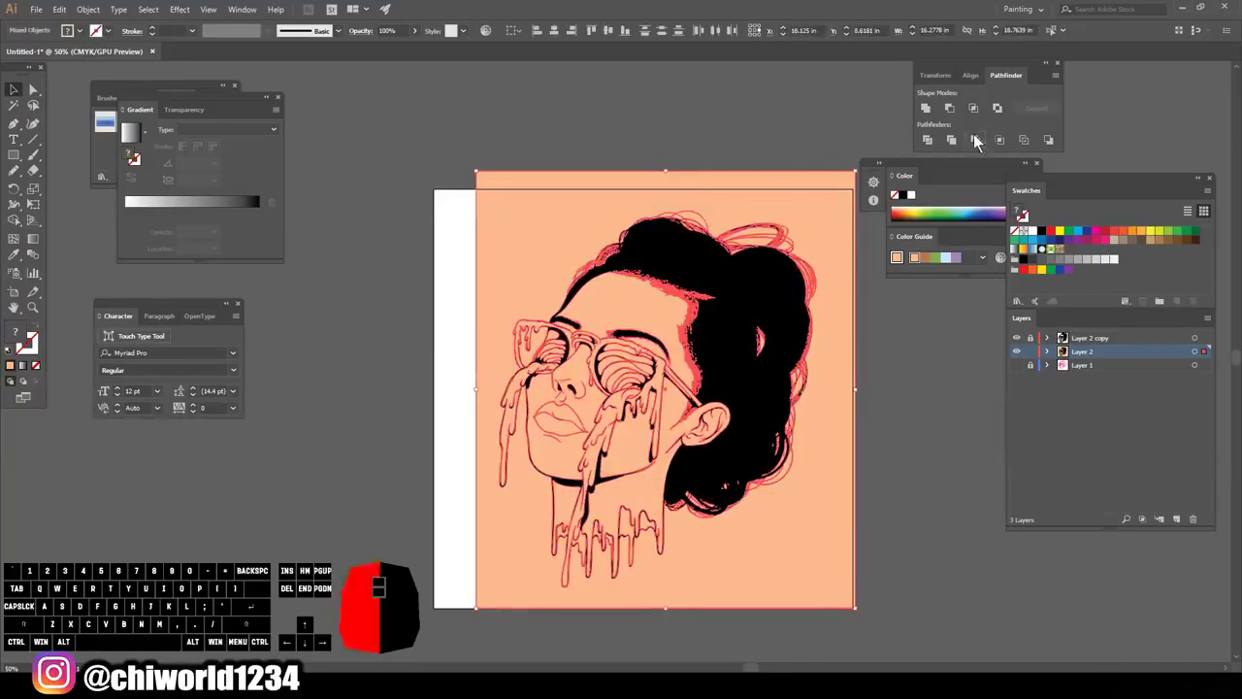
right_click(808, 191)
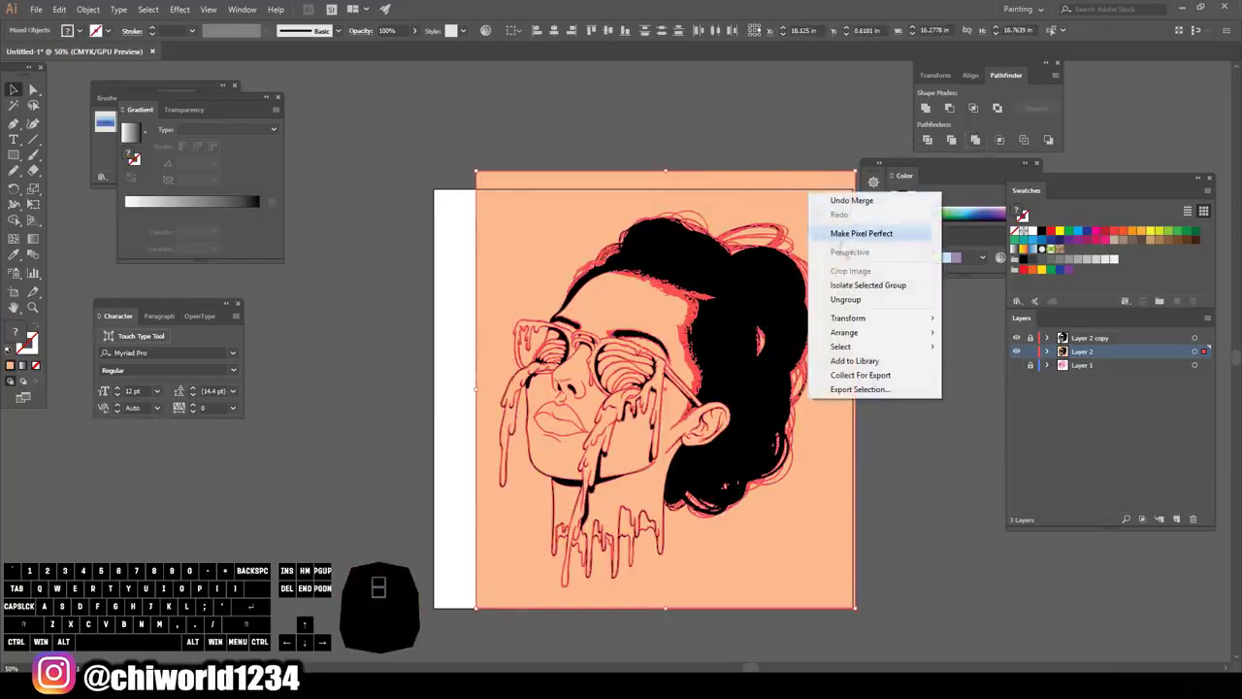
click(866, 285)
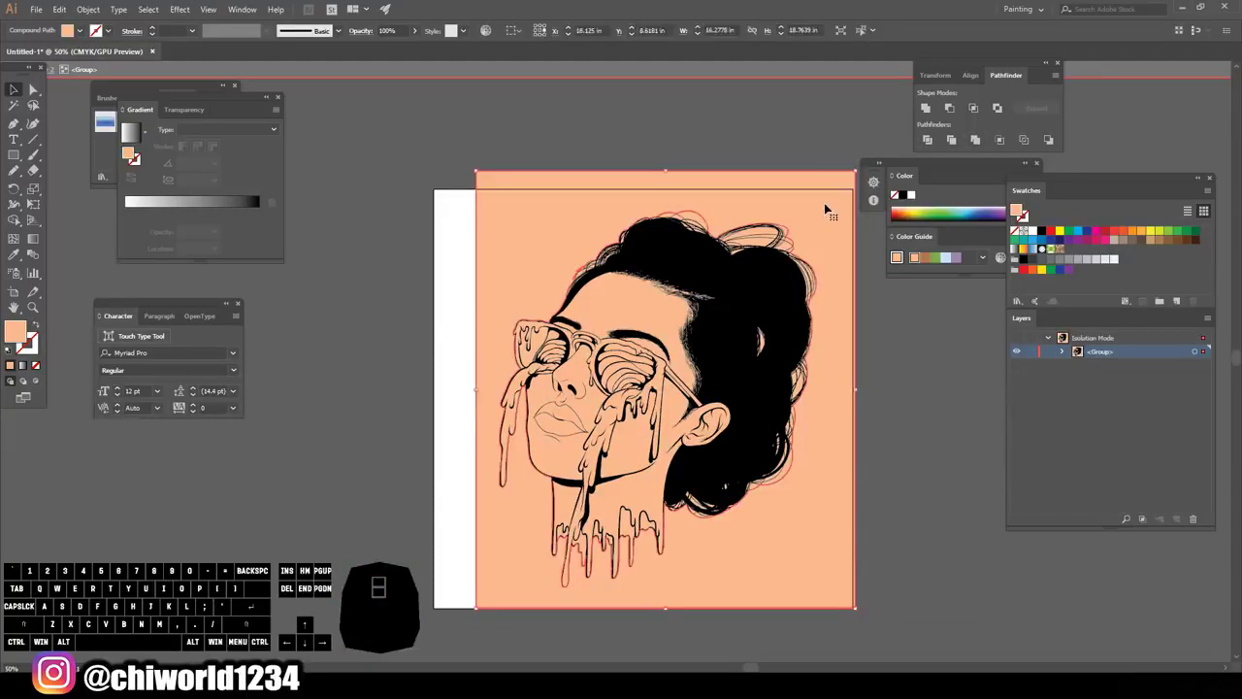
double_click(986, 356)
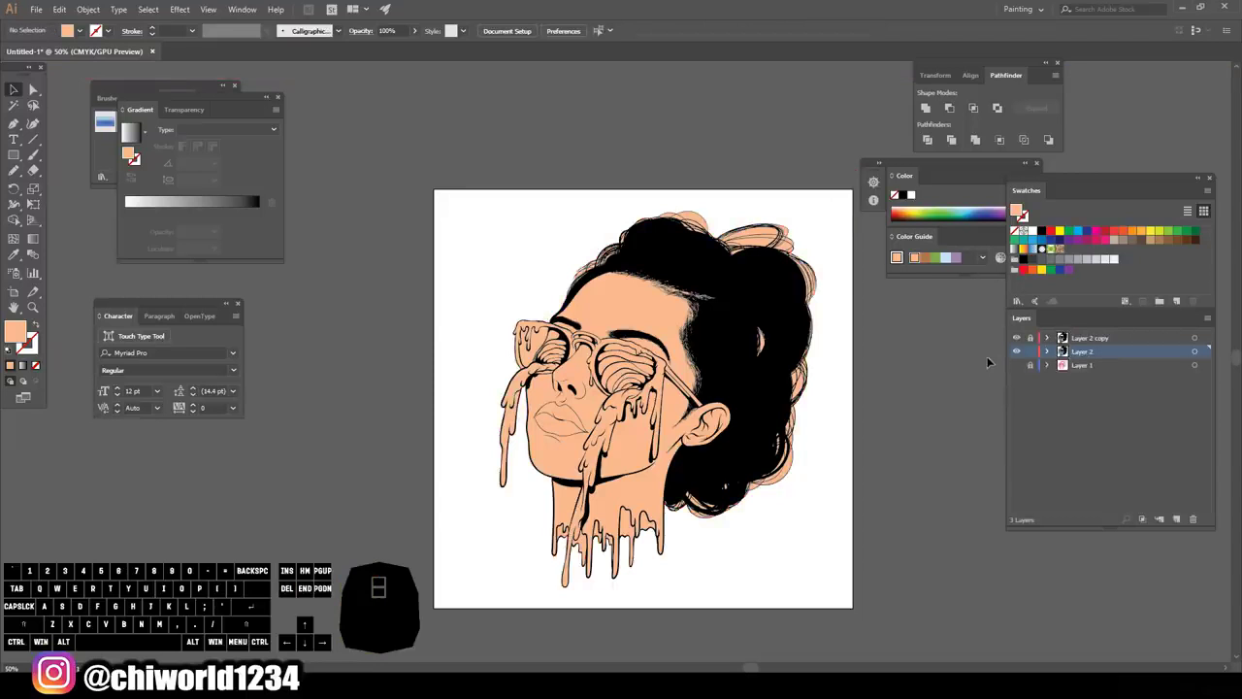
- Expand Layer 2 and its merged group, and lock the black line art paths inside it
click(1047, 352)
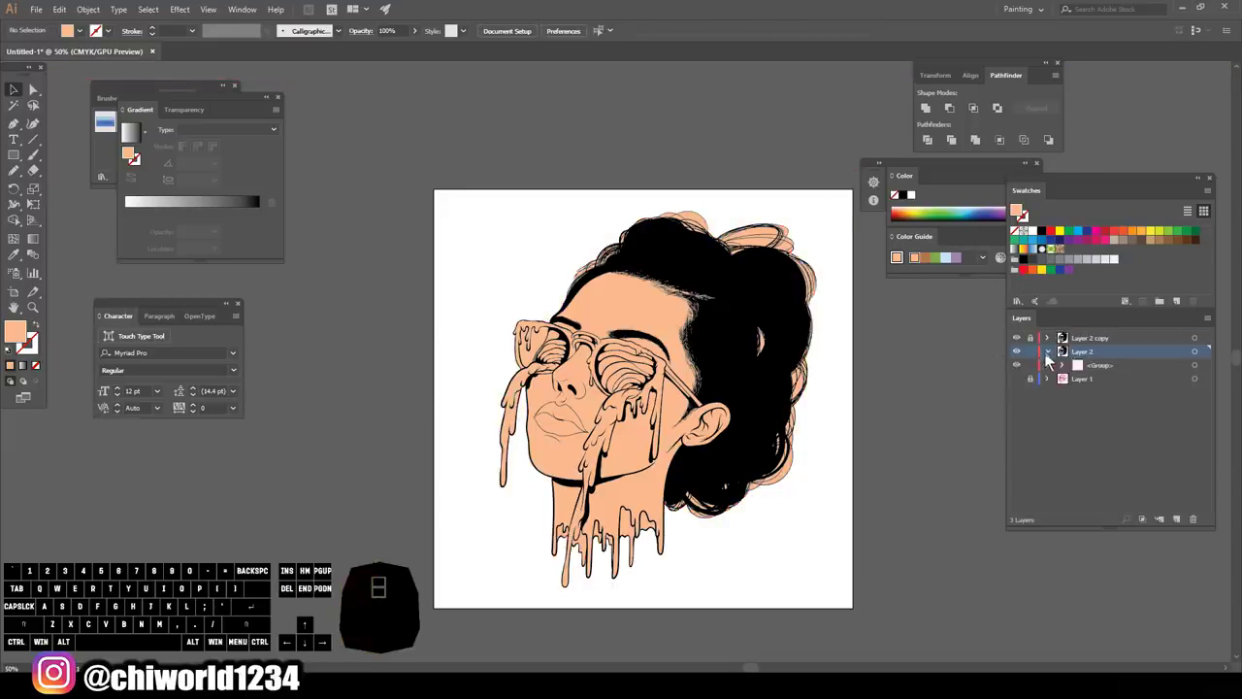
click(1062, 365)
scroll(1056, 387, down, 5)
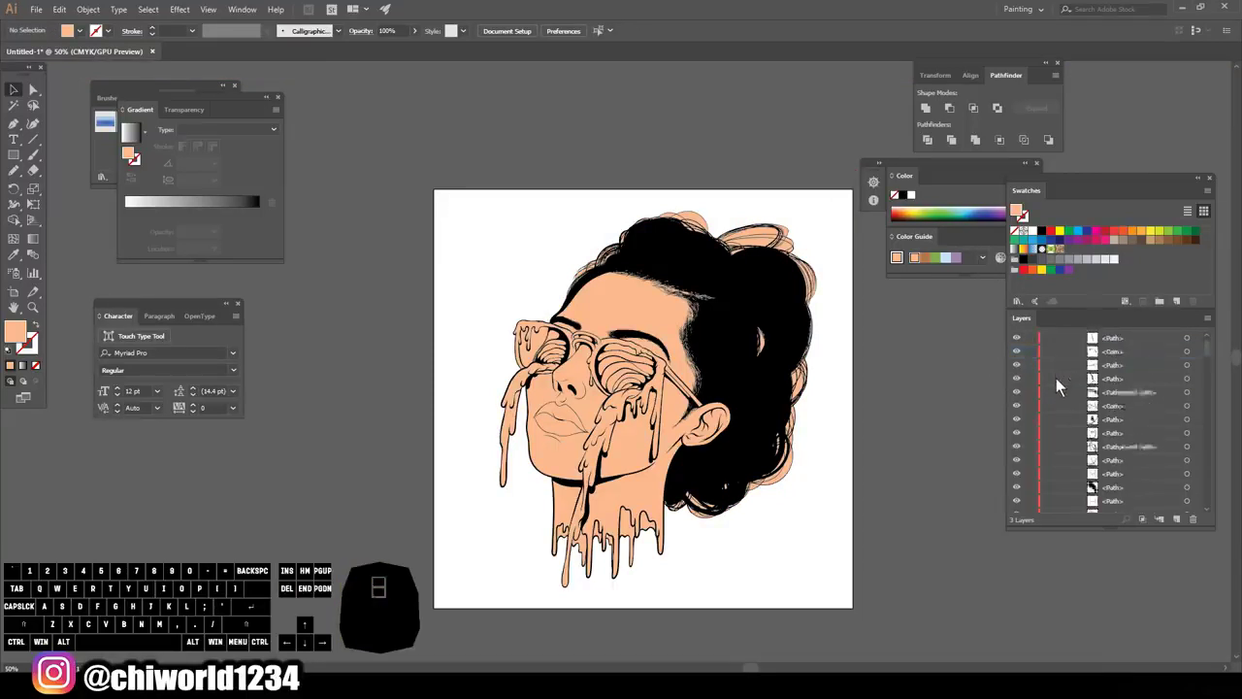
scroll(1056, 378, up, 2)
click(1030, 405)
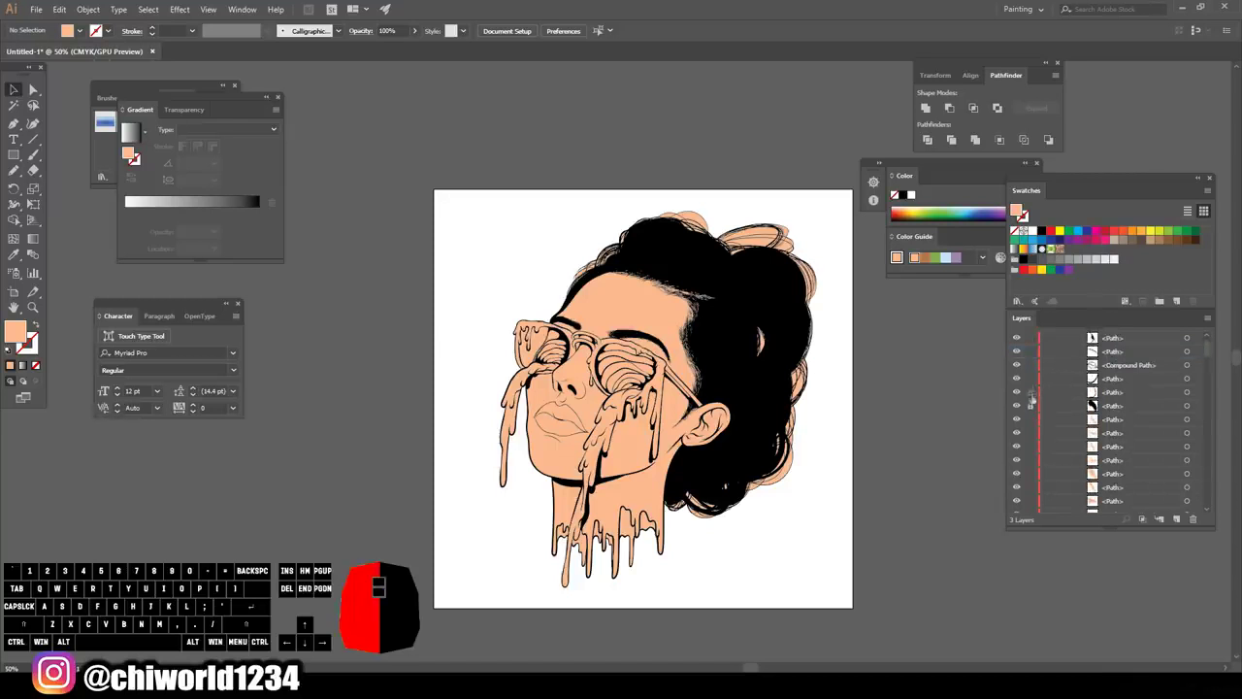
mouse_move(1037, 336)
mouse_down()
mouse_move(1033, 366)
mouse_move(1033, 353)
mouse_up()
- Try to delete the peach pieces along the hair's outer edge by selecting across the back of the hair
drag(859, 525, 755, 257)
key(Delete)
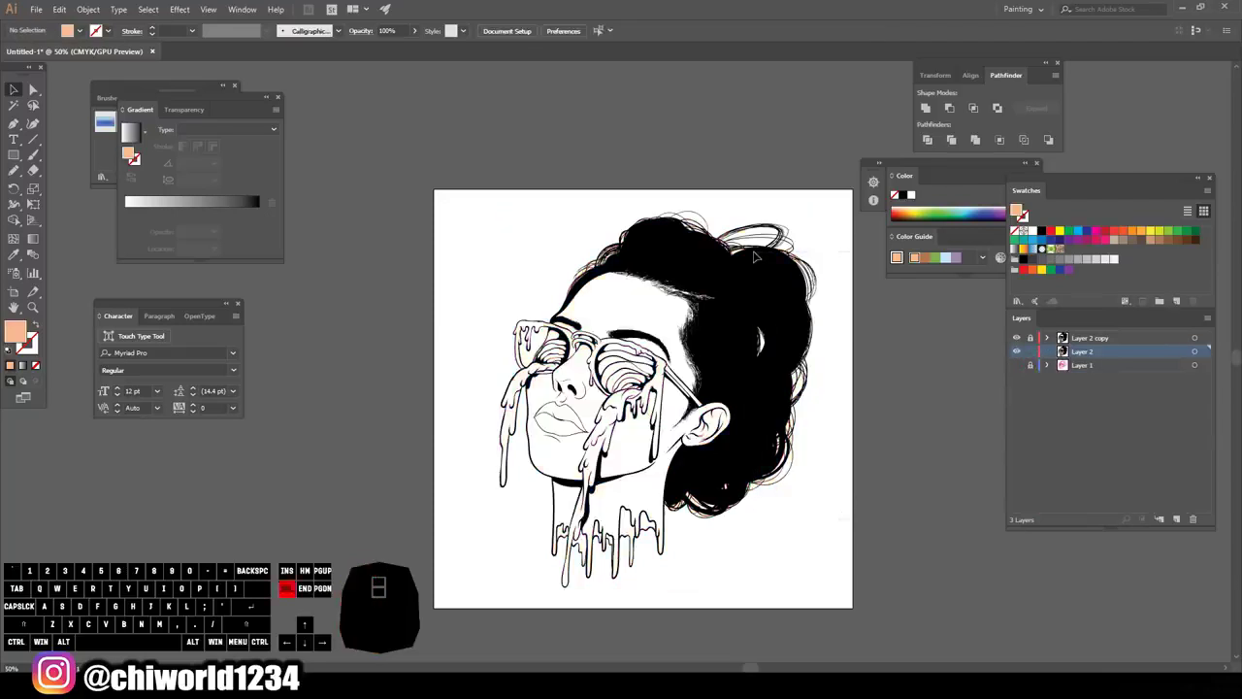
key(ctrl+z)
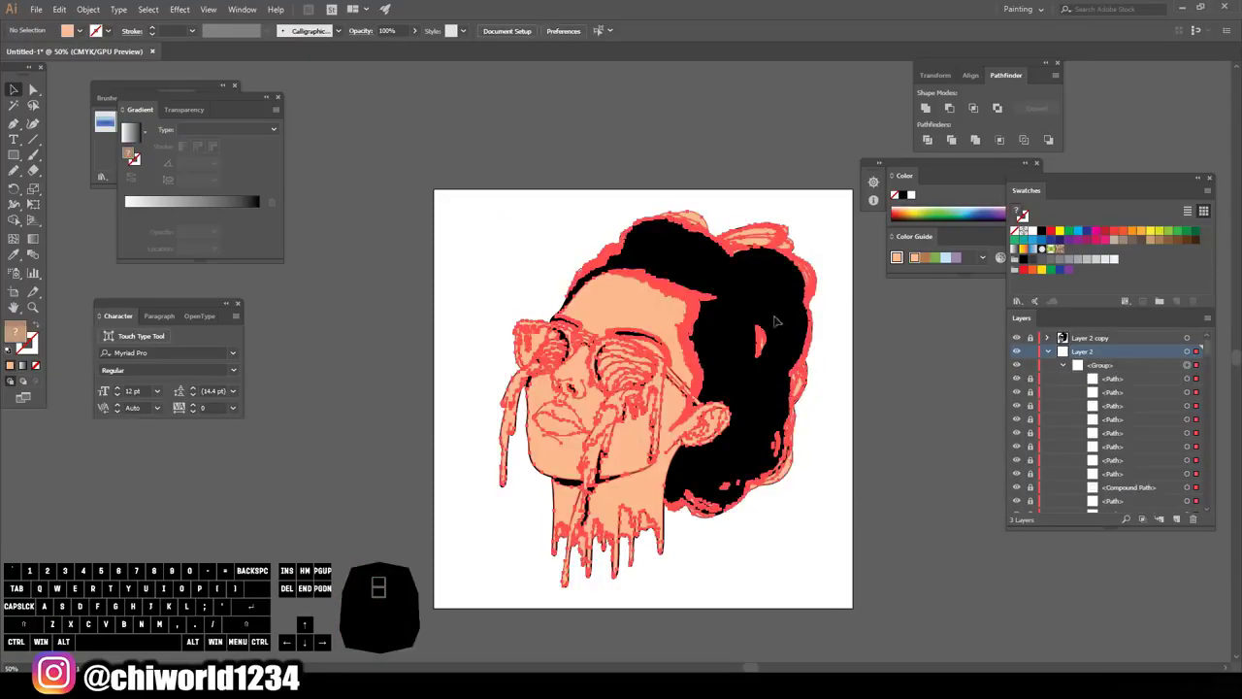
- Isolate the merged group and delete the peach piece behind the loose hairs at the back of the head
right_click(788, 312)
click(806, 408)
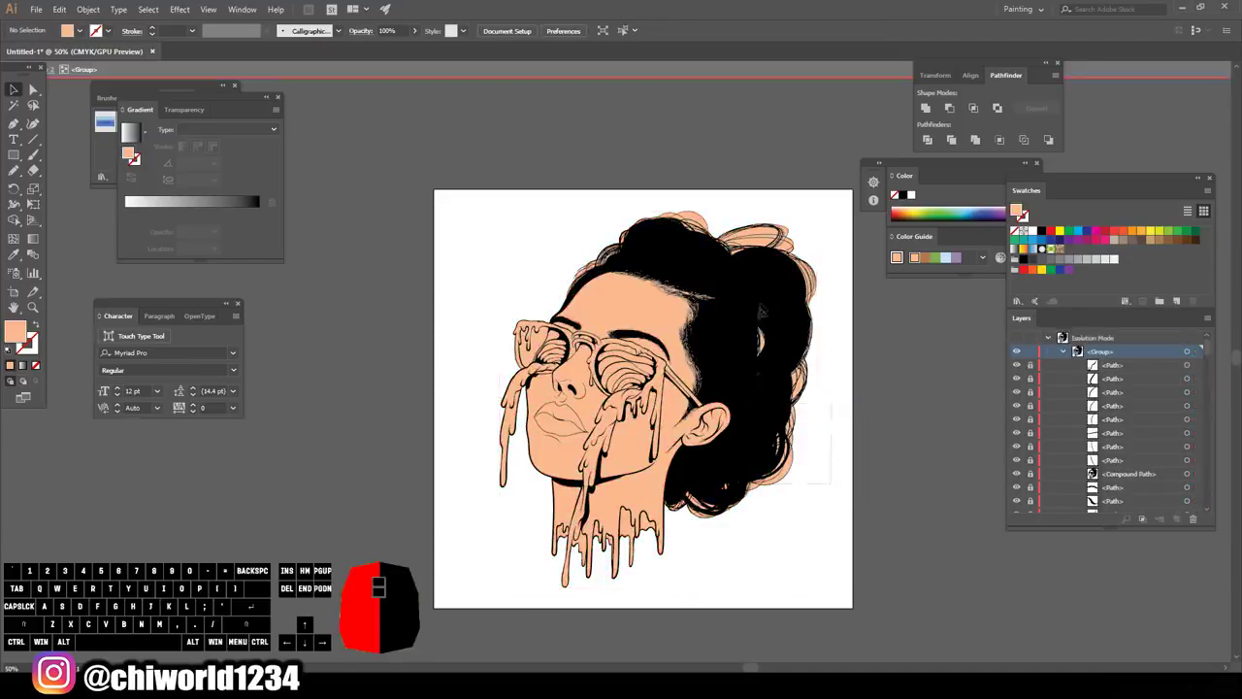
click(750, 284)
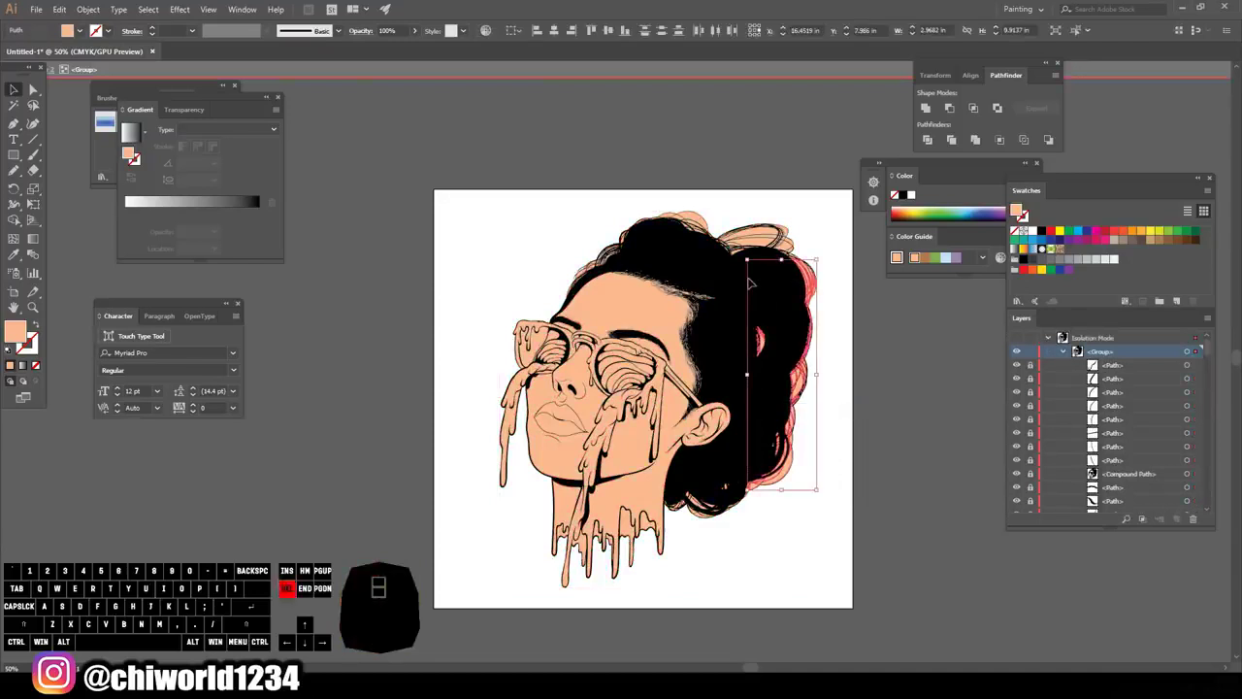
key(Delete)
click(668, 521)
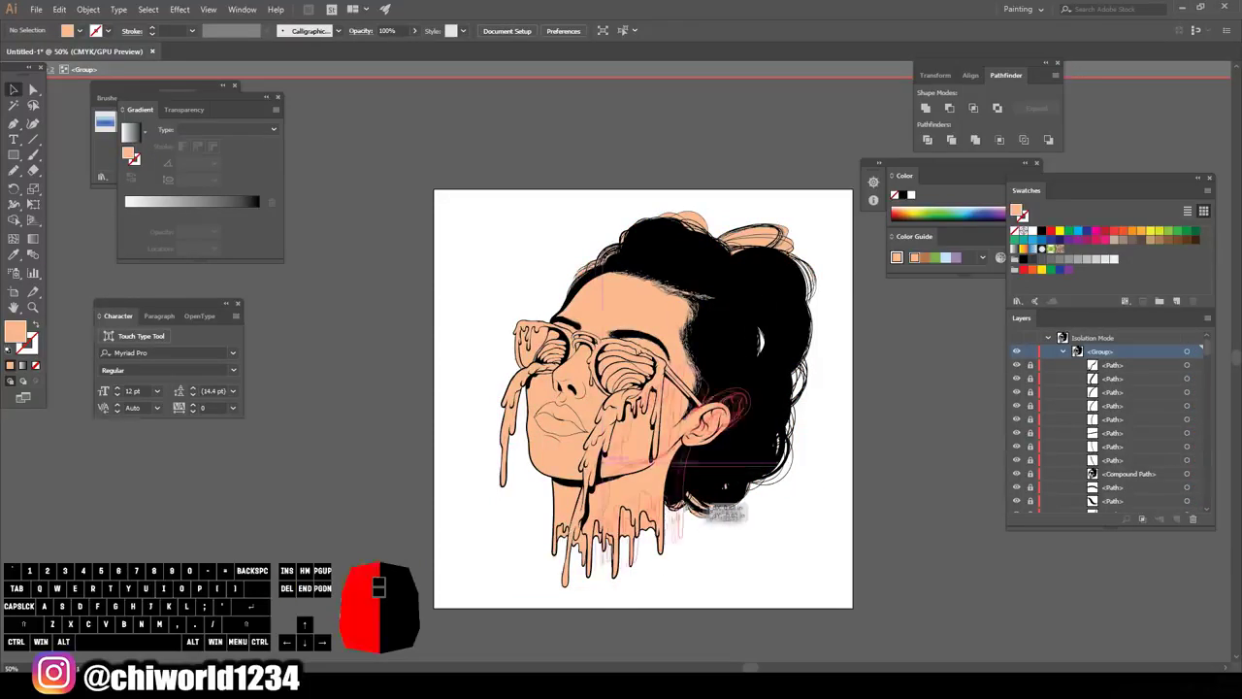
ctrl+click(687, 512)
key(ctrl+z)
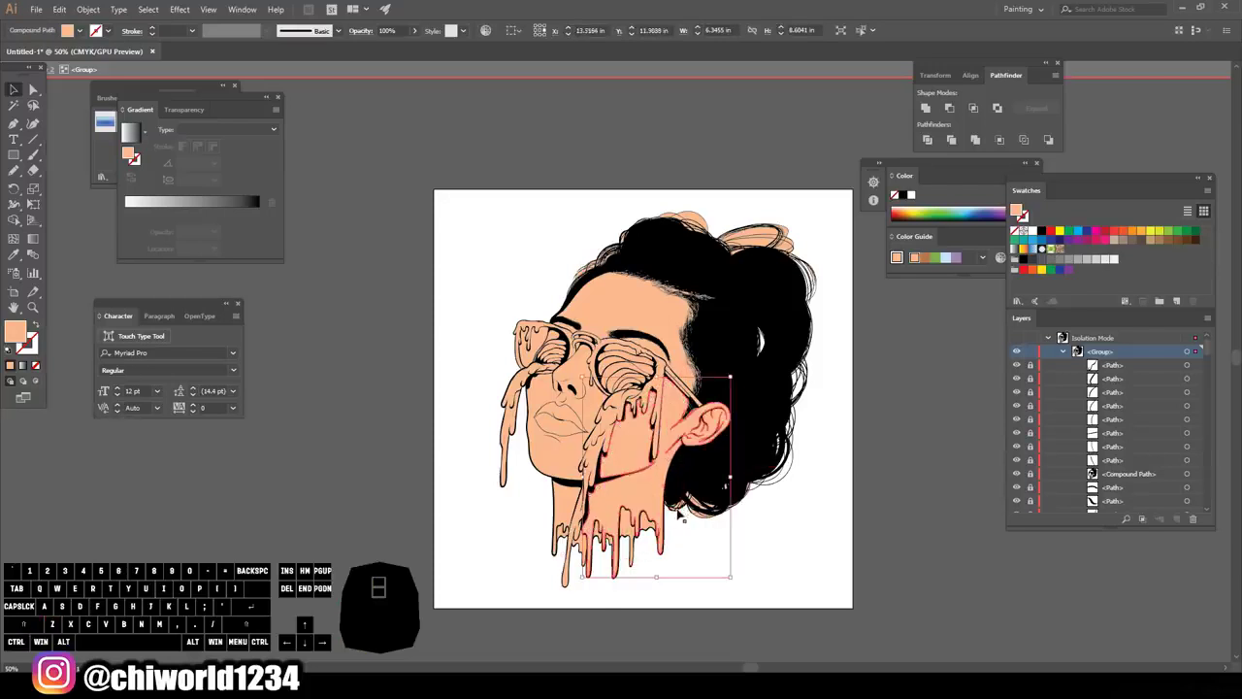
- Delete the peach pieces between the loose hairs along the lower and back edges of the hair
click(678, 524)
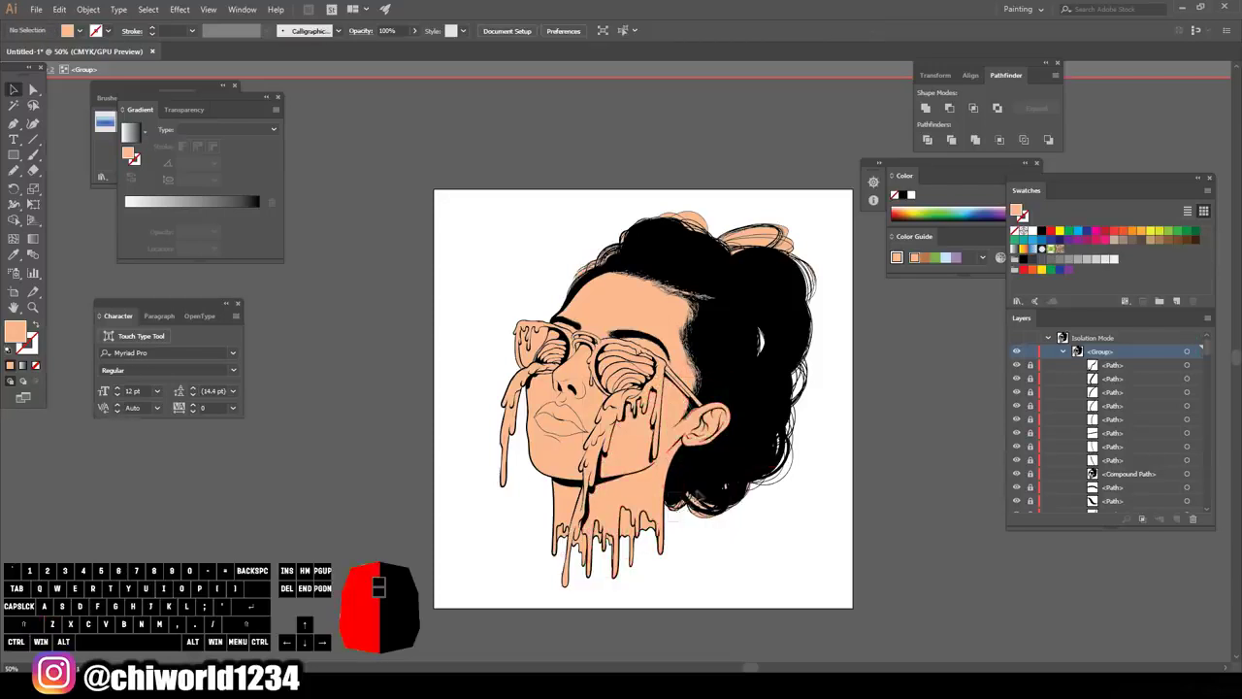
click(705, 496)
key(Delete)
click(670, 501)
key(Delete)
drag(691, 531, 754, 501)
scroll(815, 466, up, 2)
drag(776, 337, 795, 355)
key(Delete)
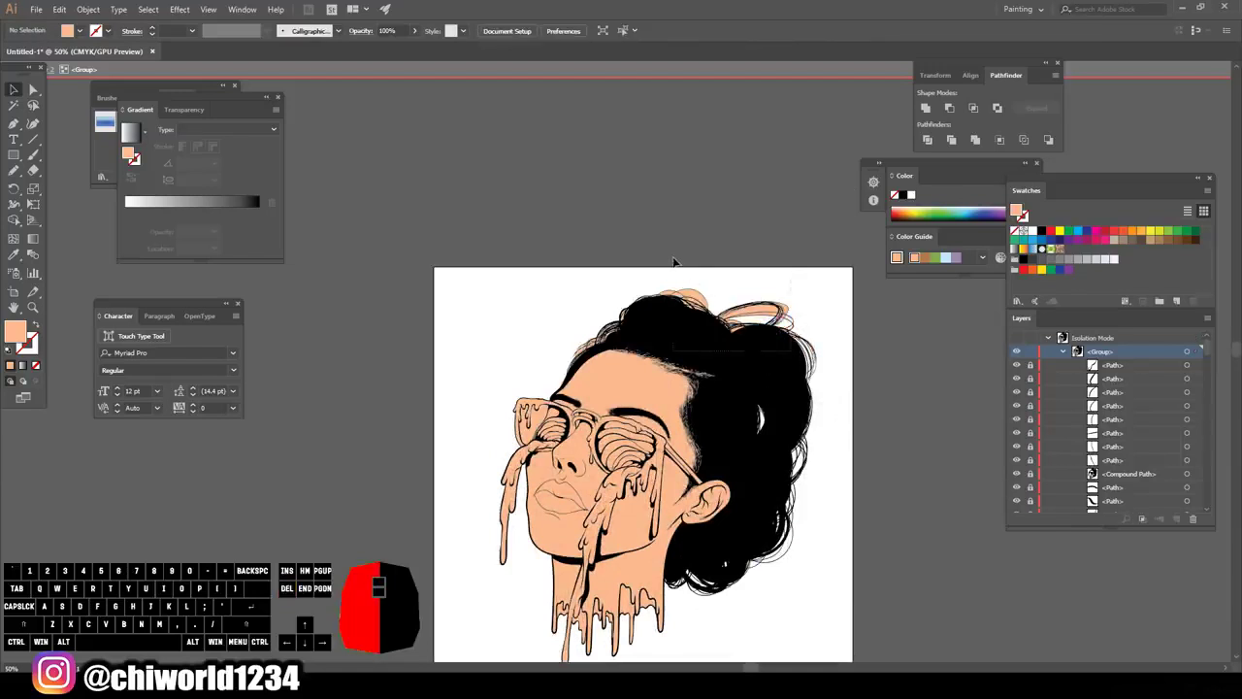
- Delete the peach pieces around the crown, the front hair edge and the looped strands on top of the head
drag(674, 260, 674, 262)
key(Delete)
scroll(582, 271, up, 1)
drag(533, 331, 576, 387)
key(Delete)
drag(576, 342, 583, 377)
key(Delete)
drag(588, 335, 612, 366)
mouse_move(606, 314)
mouse_down()
mouse_move(683, 358)
mouse_move(701, 354)
mouse_up()
mouse_move(649, 293)
mouse_down()
mouse_move(726, 336)
mouse_move(806, 352)
mouse_up()
key(Delete)
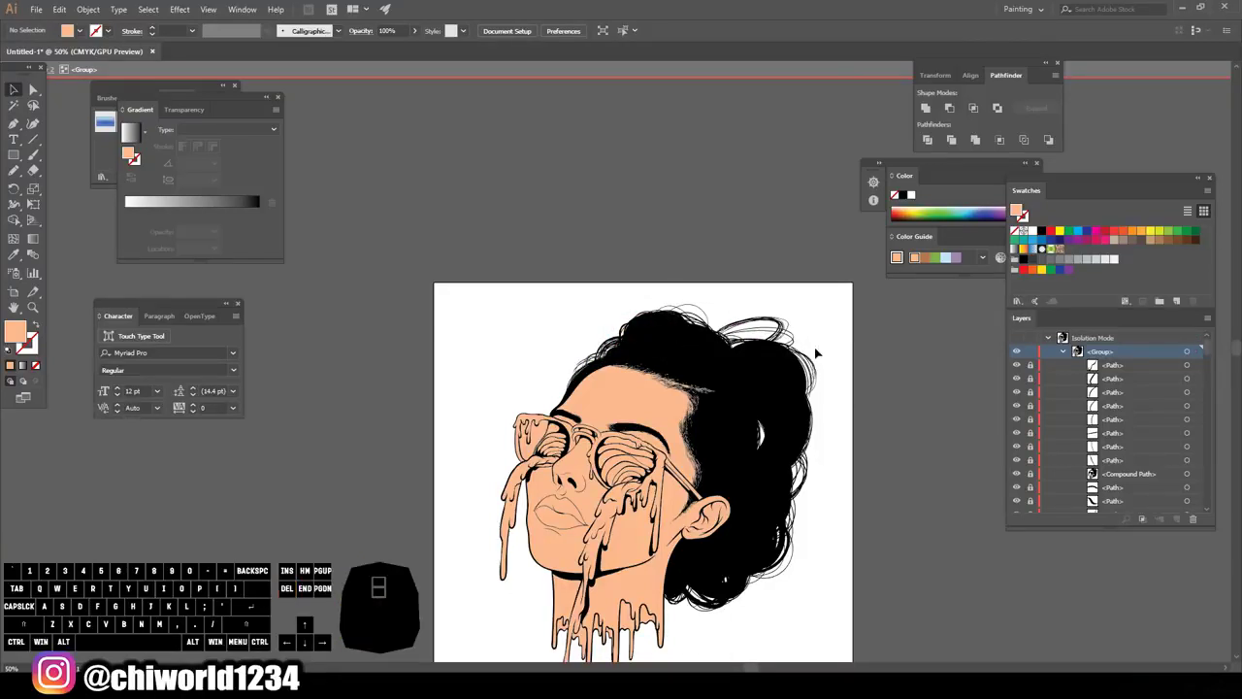
- Examine the whole portrait and a close view of the face and drips for leftover peach pieces
key(ctrl+minus)
key(ctrl+minus)
scroll(765, 413, down, 2)
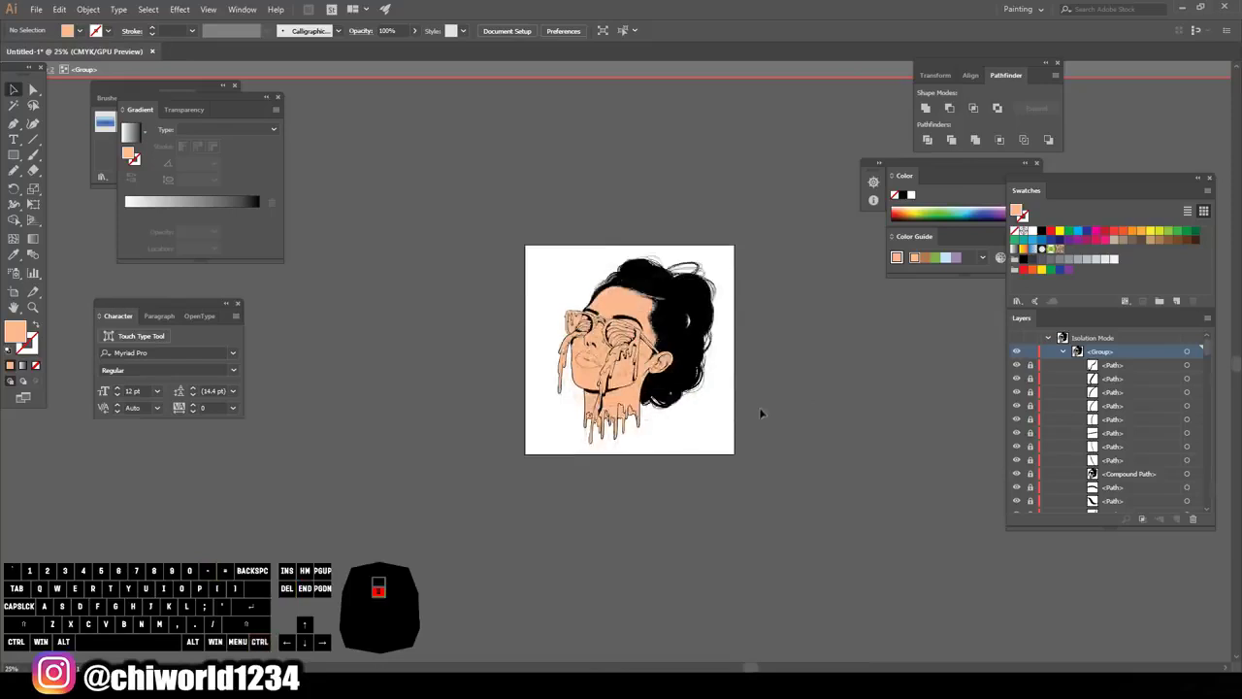
key(ctrl+equal)
key(ctrl+equal)
key(ctrl+equal)
key(ctrl+equal)
click(629, 328)
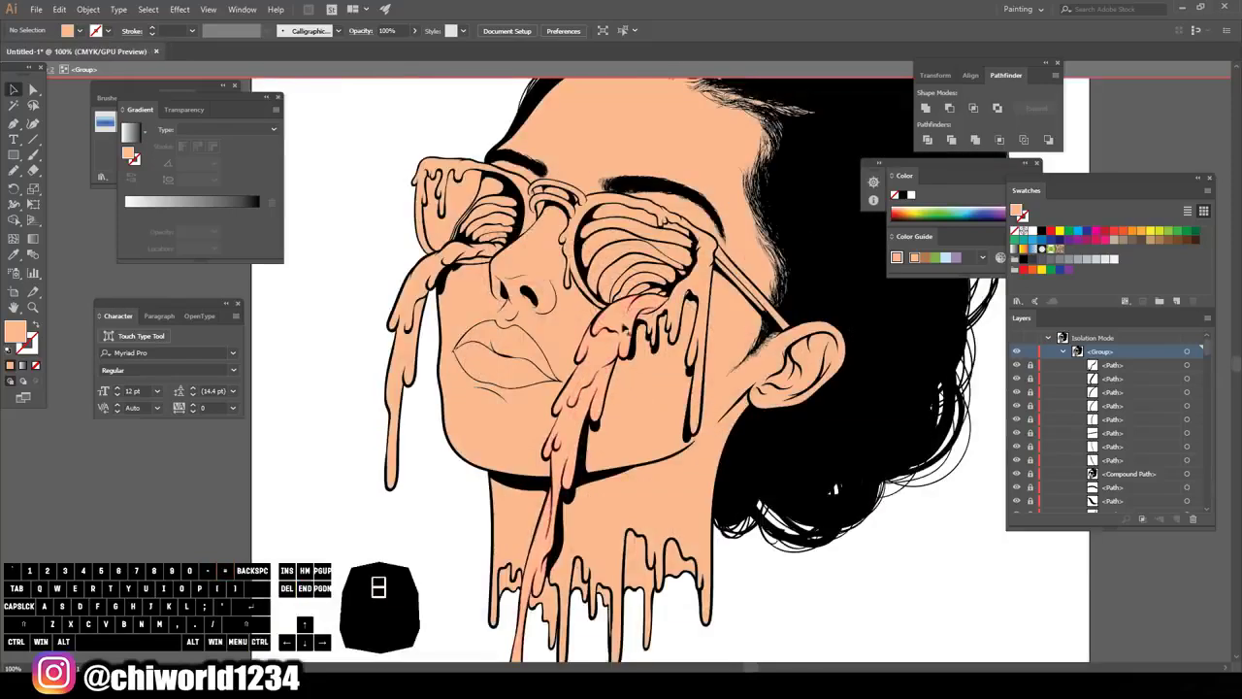
scroll(622, 332, up, 3)
key(ctrl+minus)
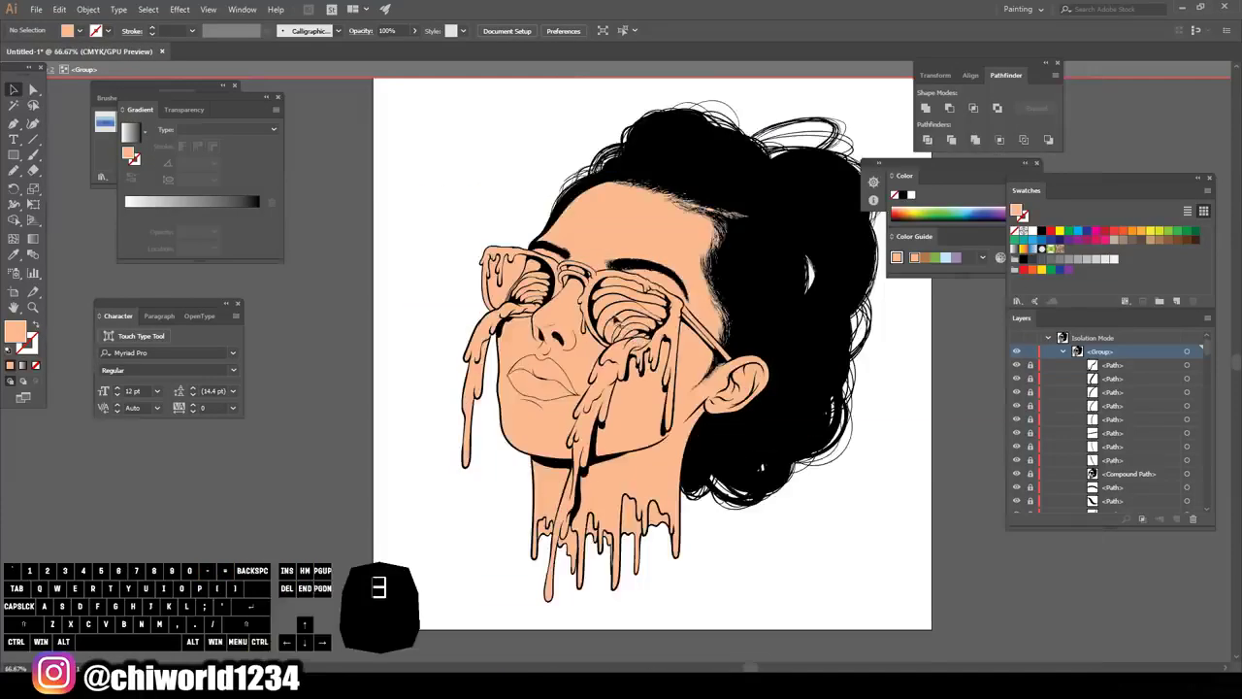
- Delete the tiny leftover peach pieces between the stray hairs above the forehead and over the crown
click(553, 211)
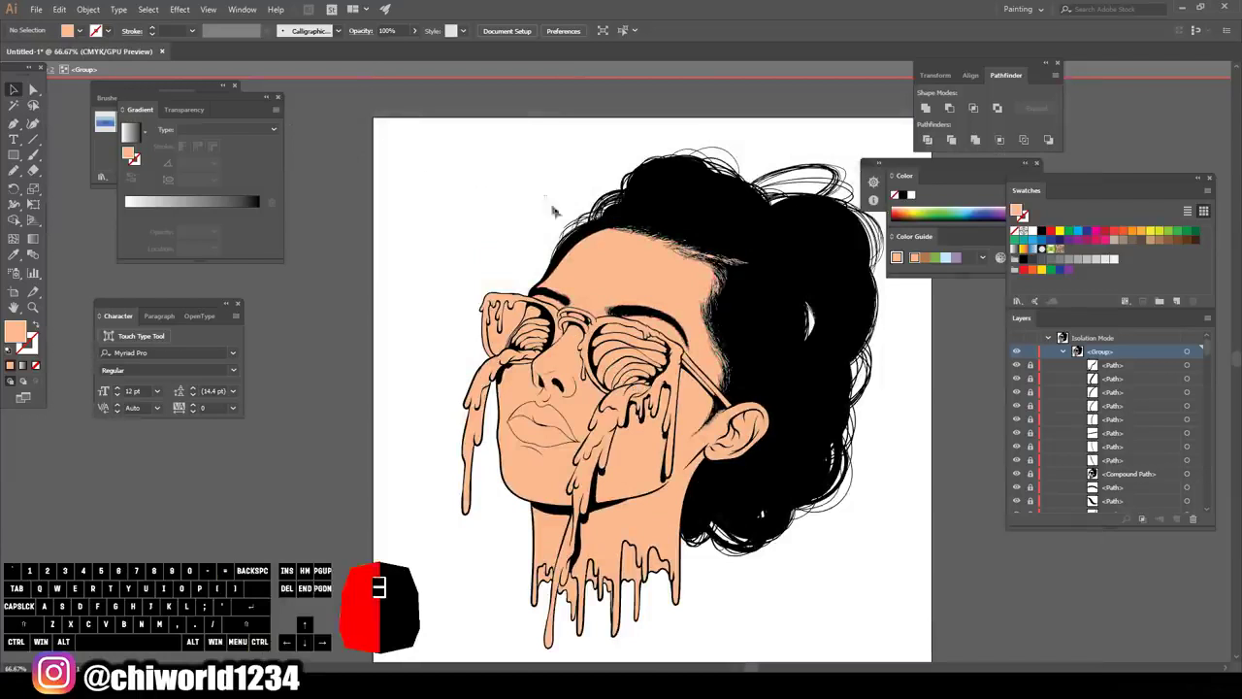
drag(587, 231, 564, 255)
key(Delete)
click(657, 209)
key(Delete)
drag(637, 145, 762, 191)
key(Delete)
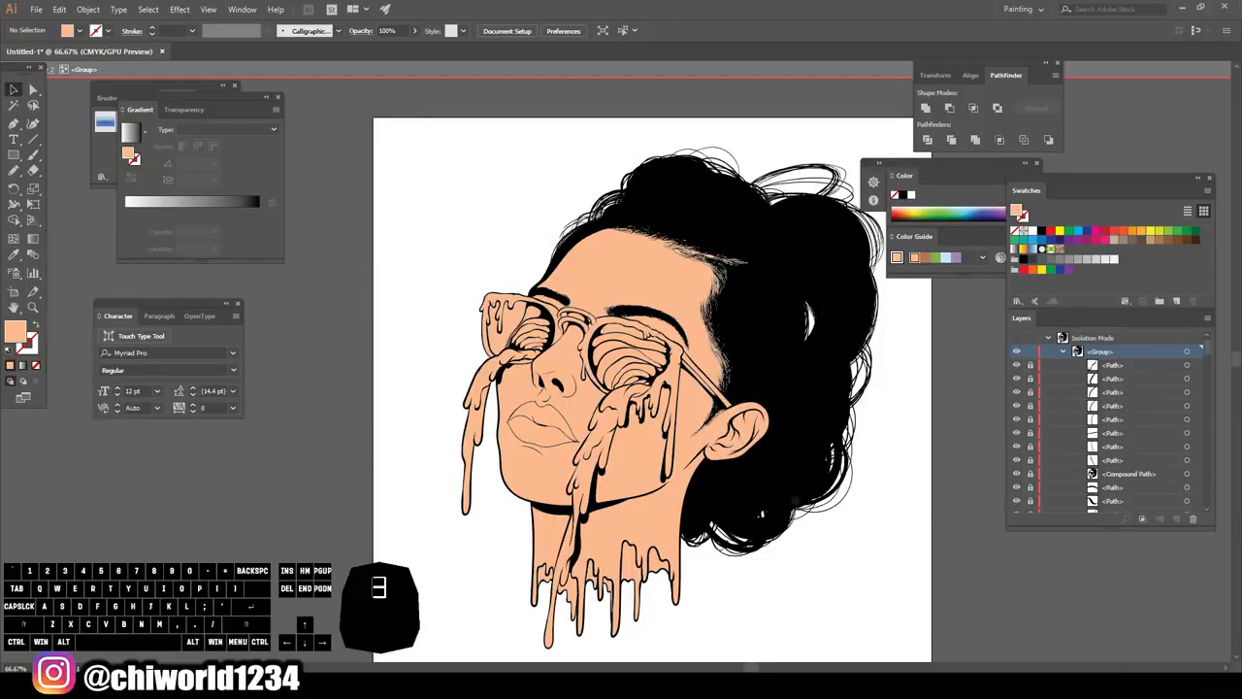
drag(835, 571, 722, 502)
click(60, 9)
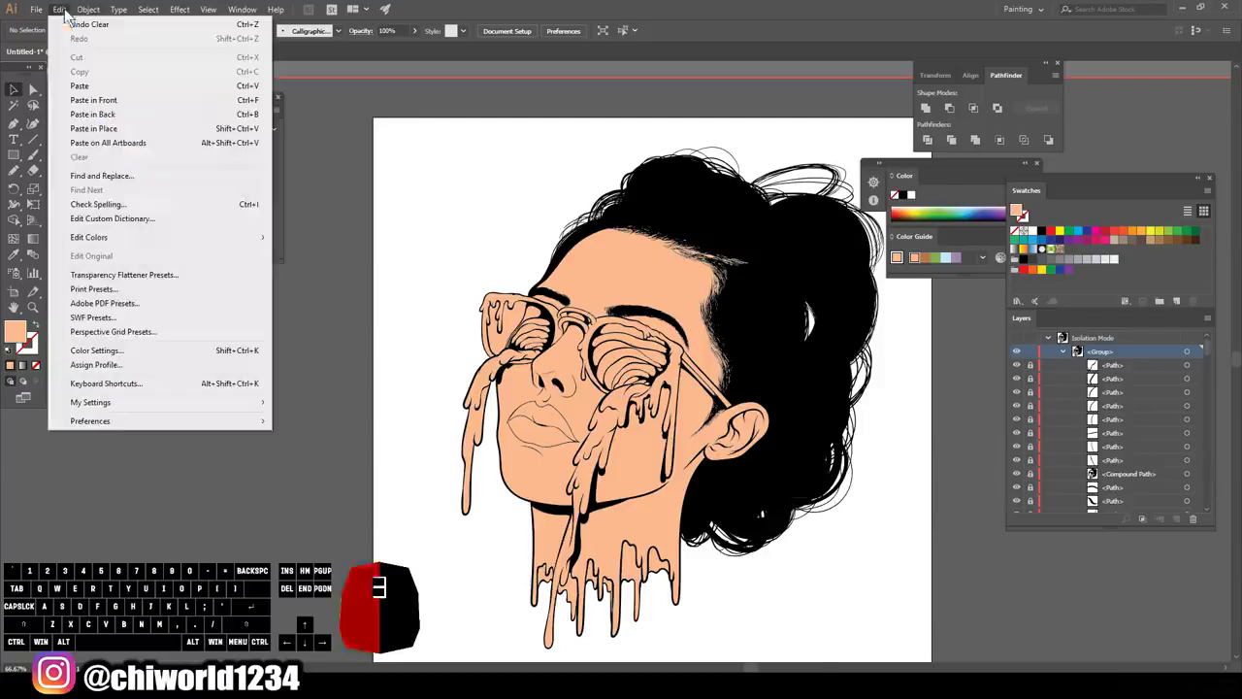
mouse_move(204, 237)
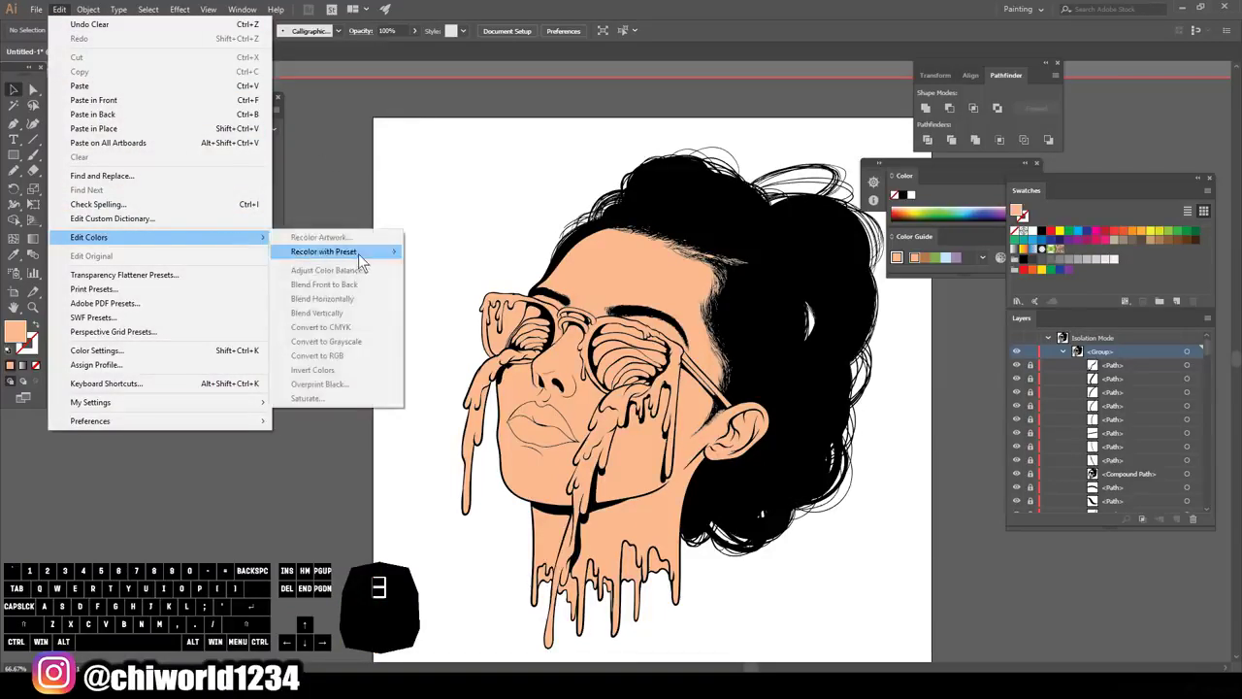
click(58, 10)
click(58, 10)
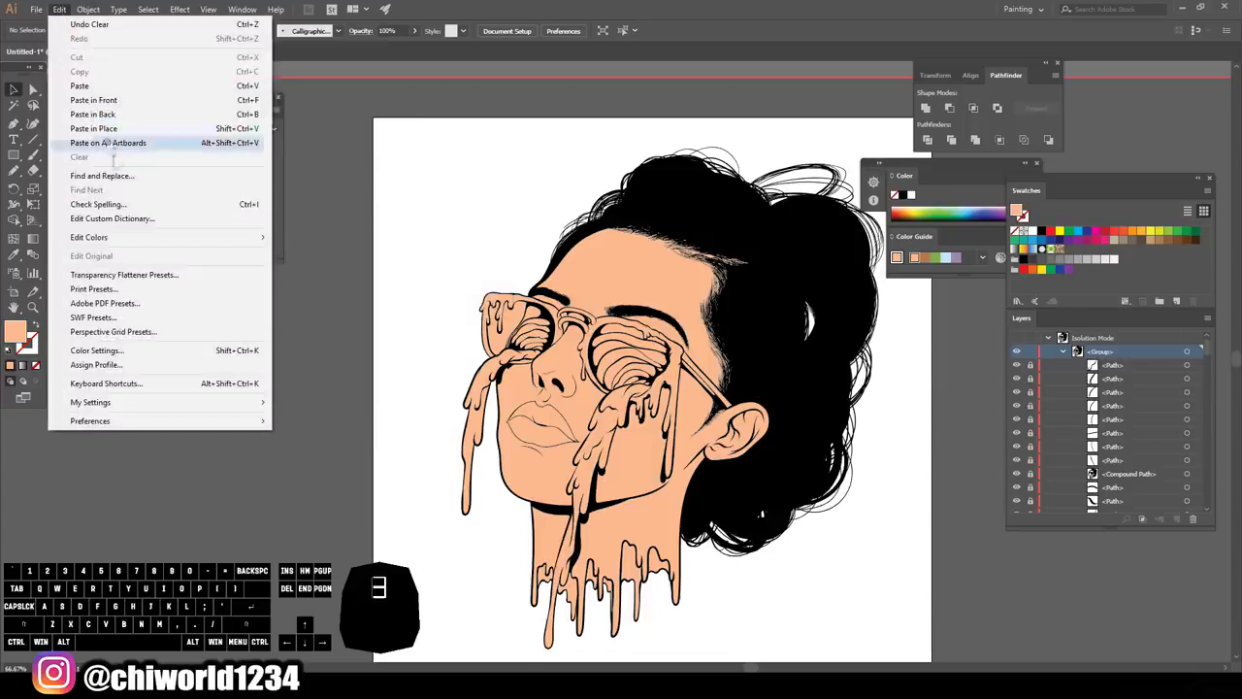
mouse_move(194, 239)
mouse_move(323, 257)
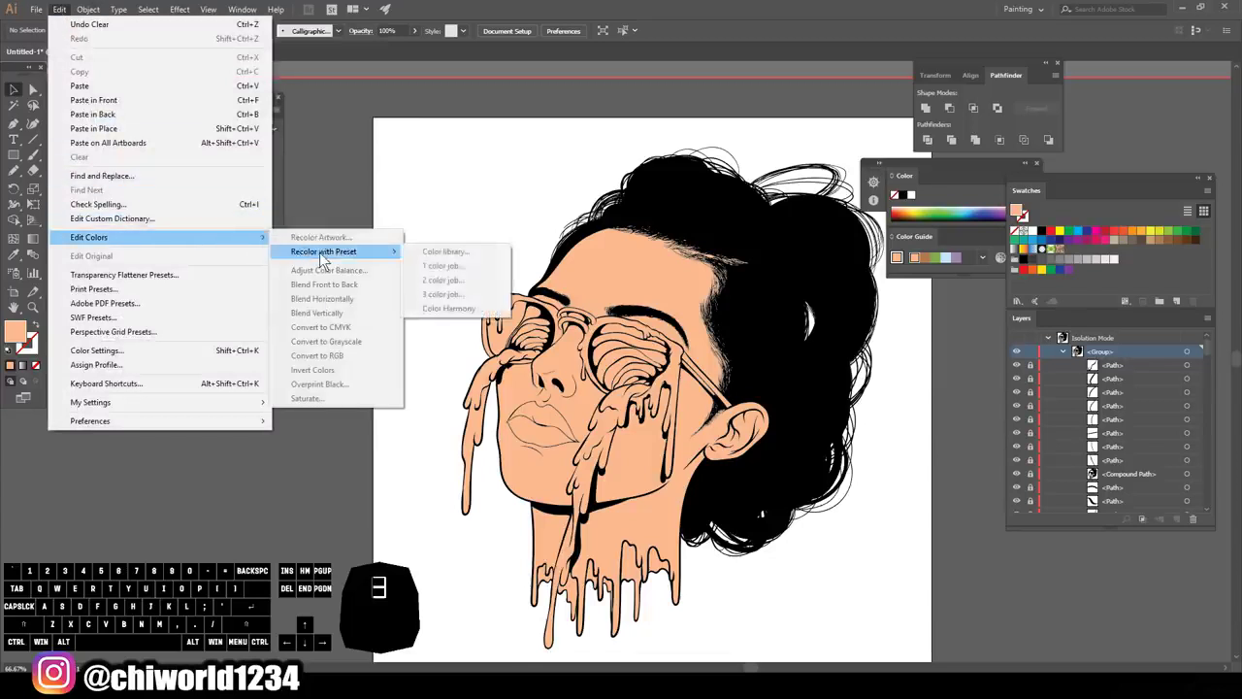
mouse_move(36, 11)
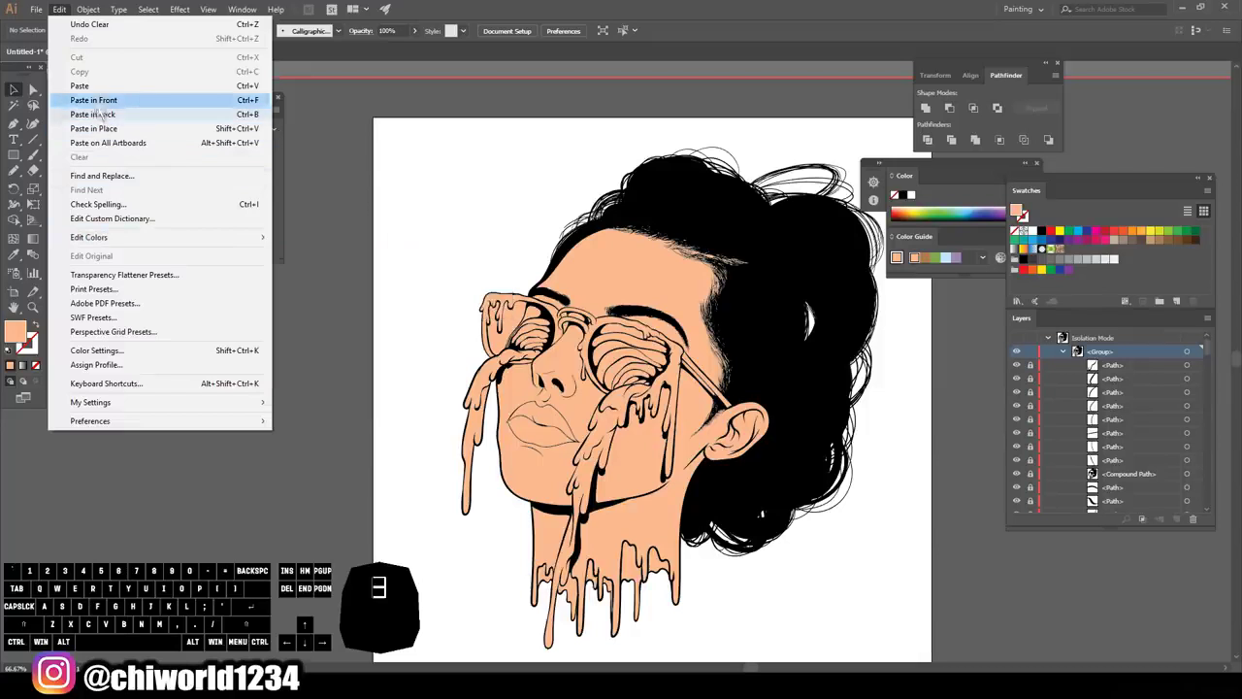
- Exit the isolated group and shift the whole portrait's colour balance to cyan -63, magenta 13, yellow -1 and black -40
double_click(349, 207)
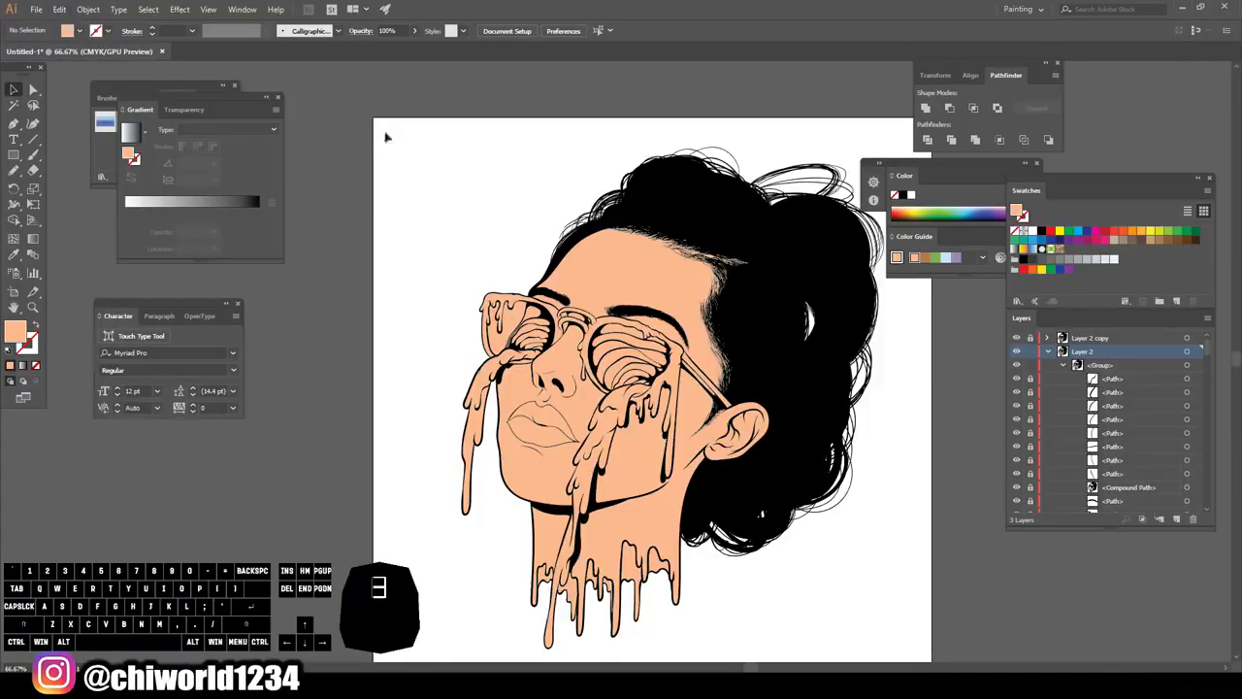
drag(386, 137, 561, 226)
drag(917, 594, 963, 626)
scroll(764, 514, up, 2)
click(59, 9)
mouse_move(202, 237)
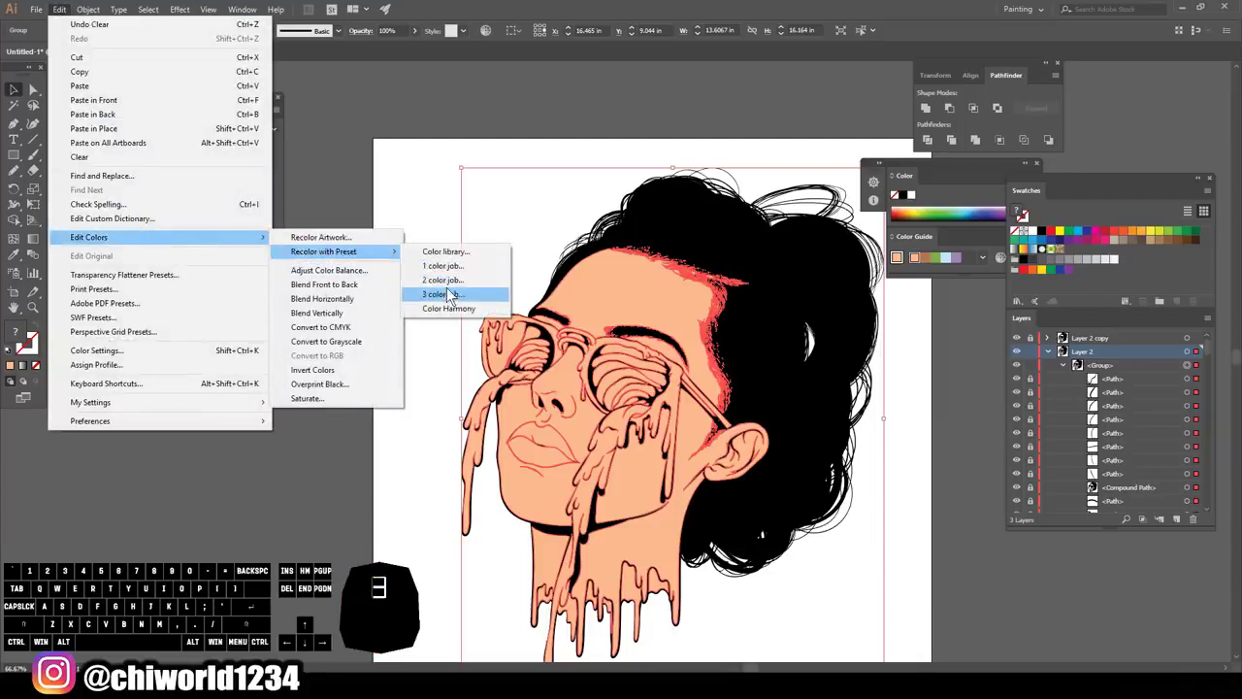
click(340, 270)
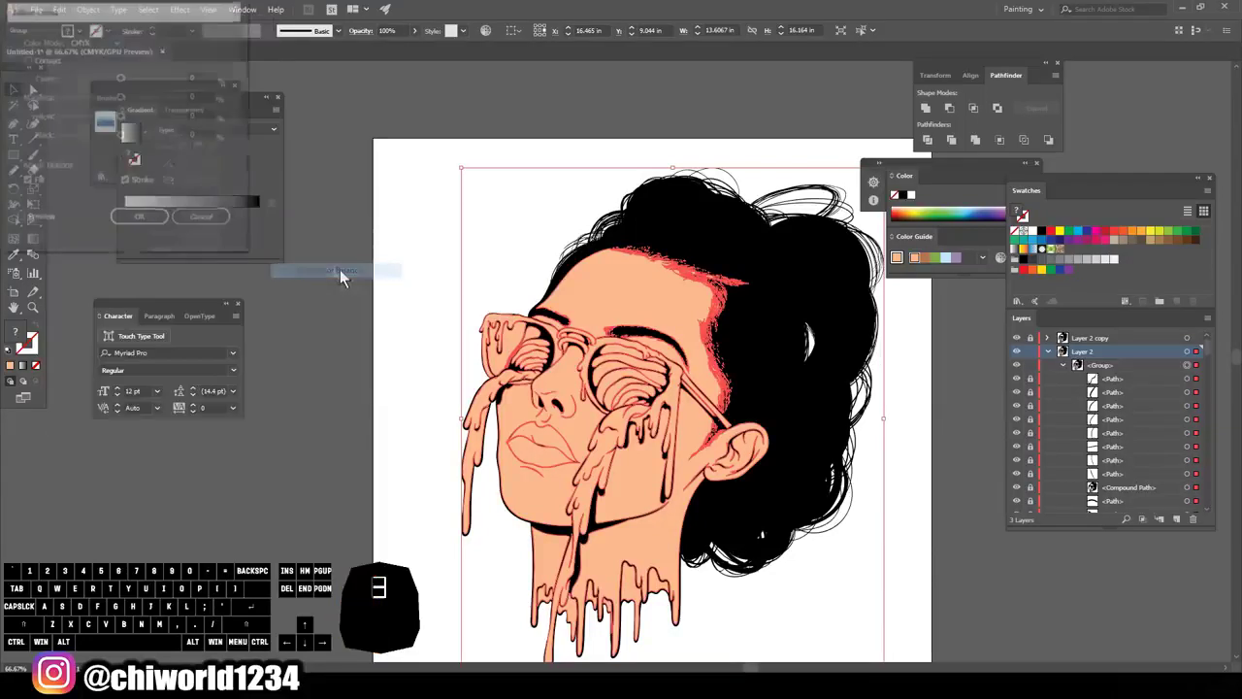
click(29, 219)
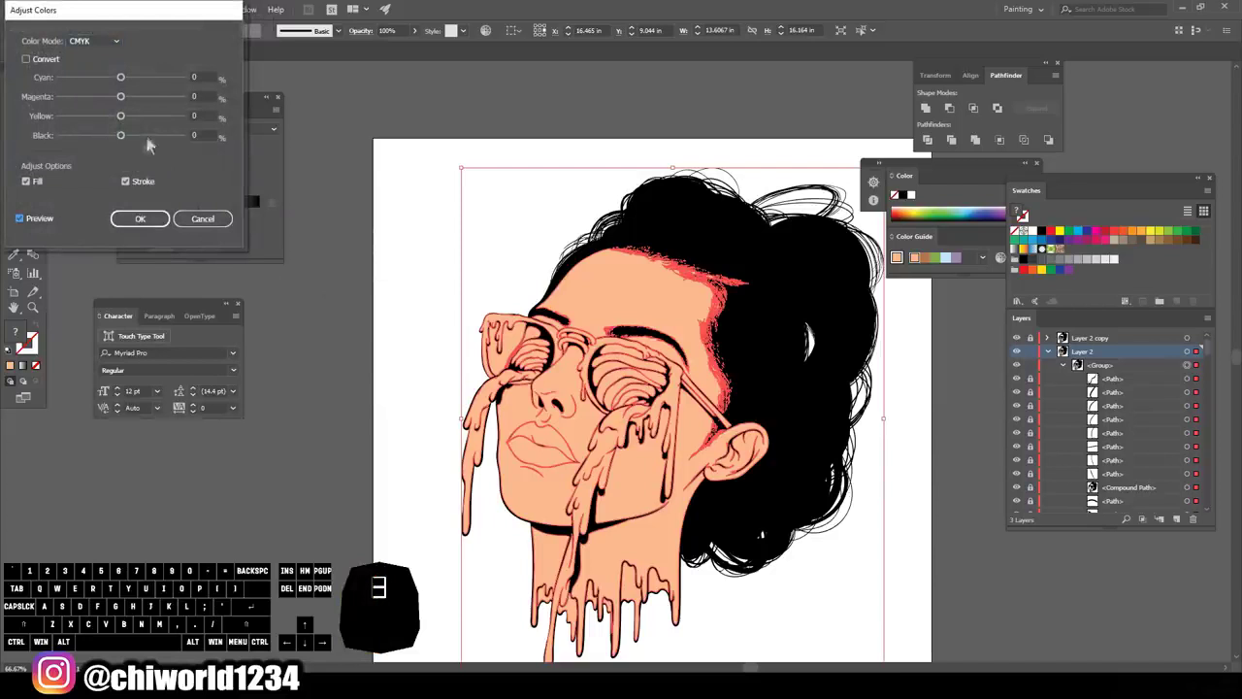
drag(121, 136, 95, 136)
mouse_move(122, 80)
mouse_down()
mouse_move(83, 79)
mouse_move(142, 98)
mouse_move(119, 97)
mouse_move(130, 102)
mouse_move(121, 117)
mouse_move(132, 103)
mouse_up()
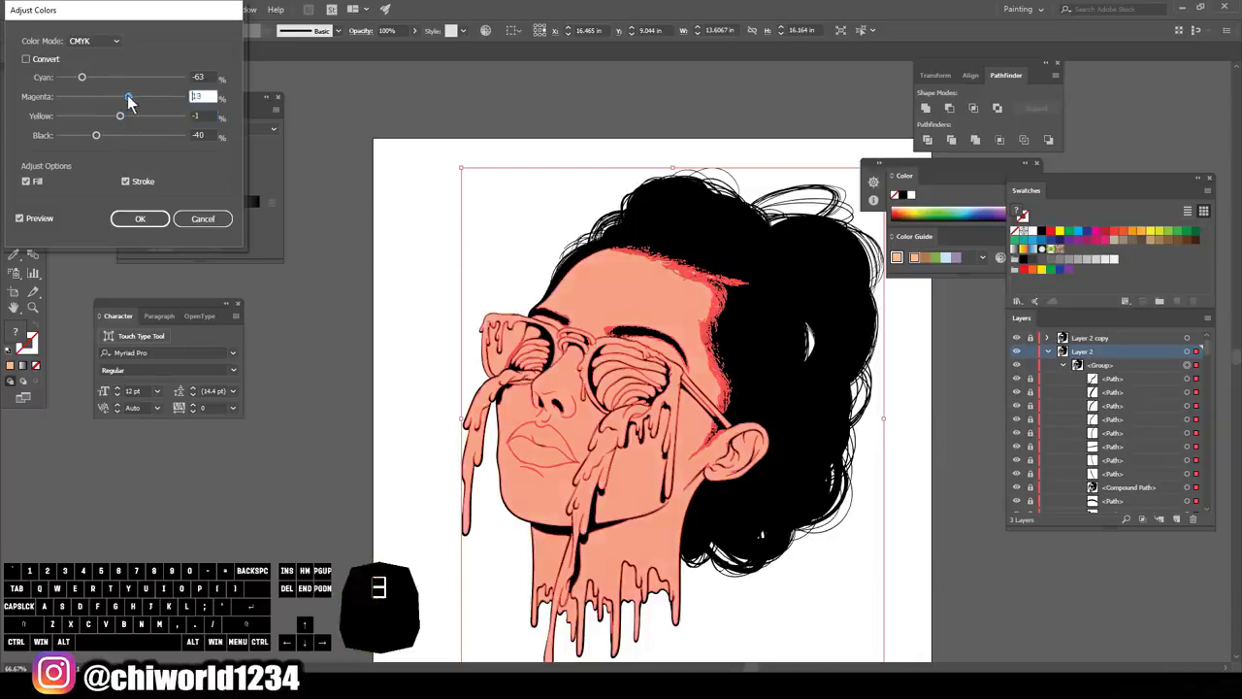
click(136, 218)
click(348, 375)
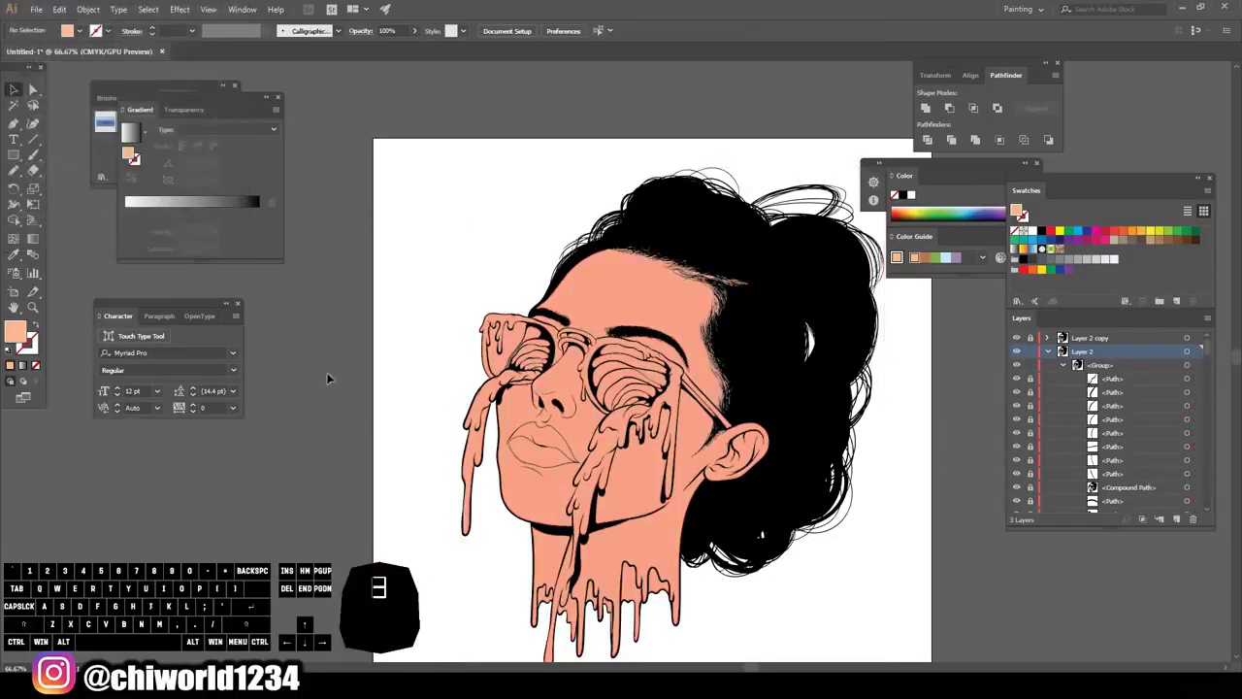
- Isolate the portrait group and recolour the upper lip a darker, dusty rose
scroll(379, 408, down, 2)
key(ctrl+plus)
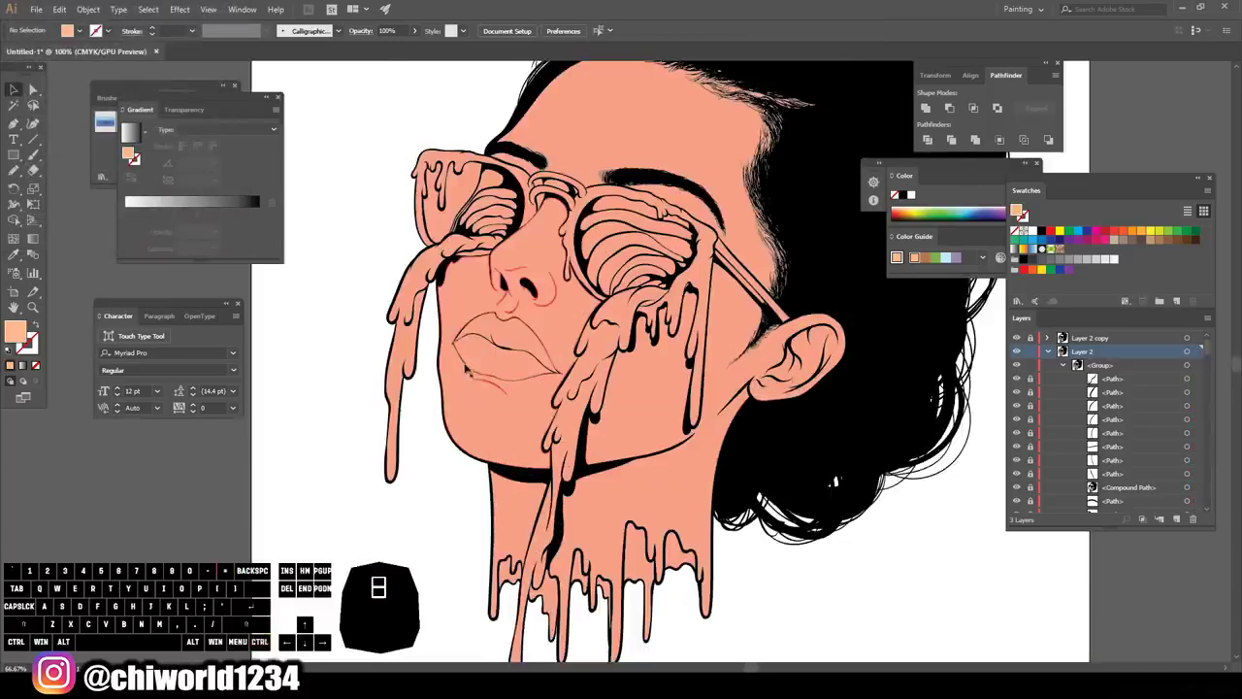
scroll(485, 408, up, 2)
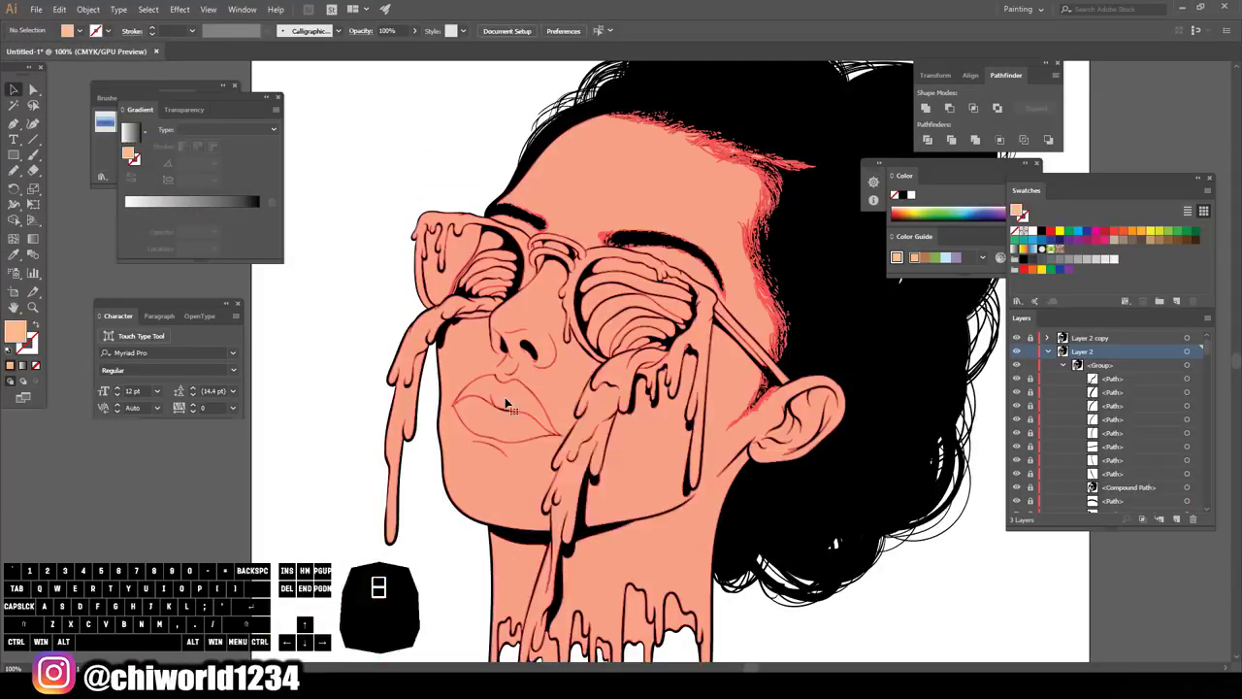
right_click(562, 397)
click(563, 493)
click(517, 417)
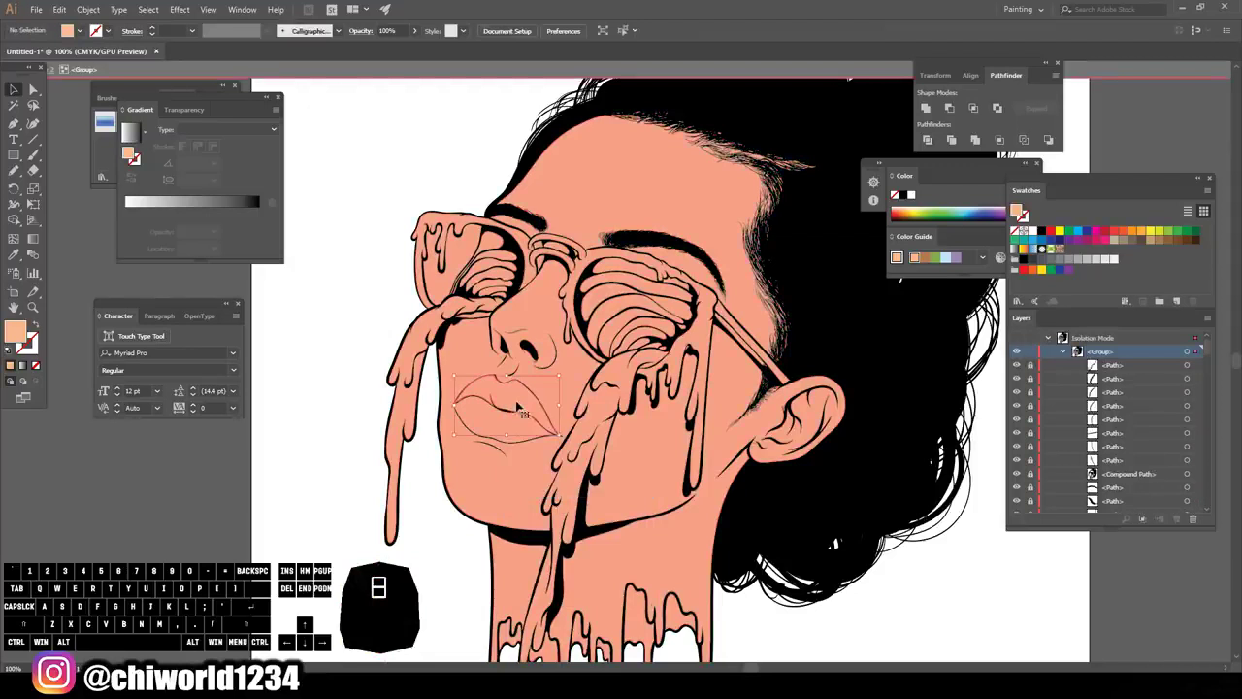
double_click(15, 337)
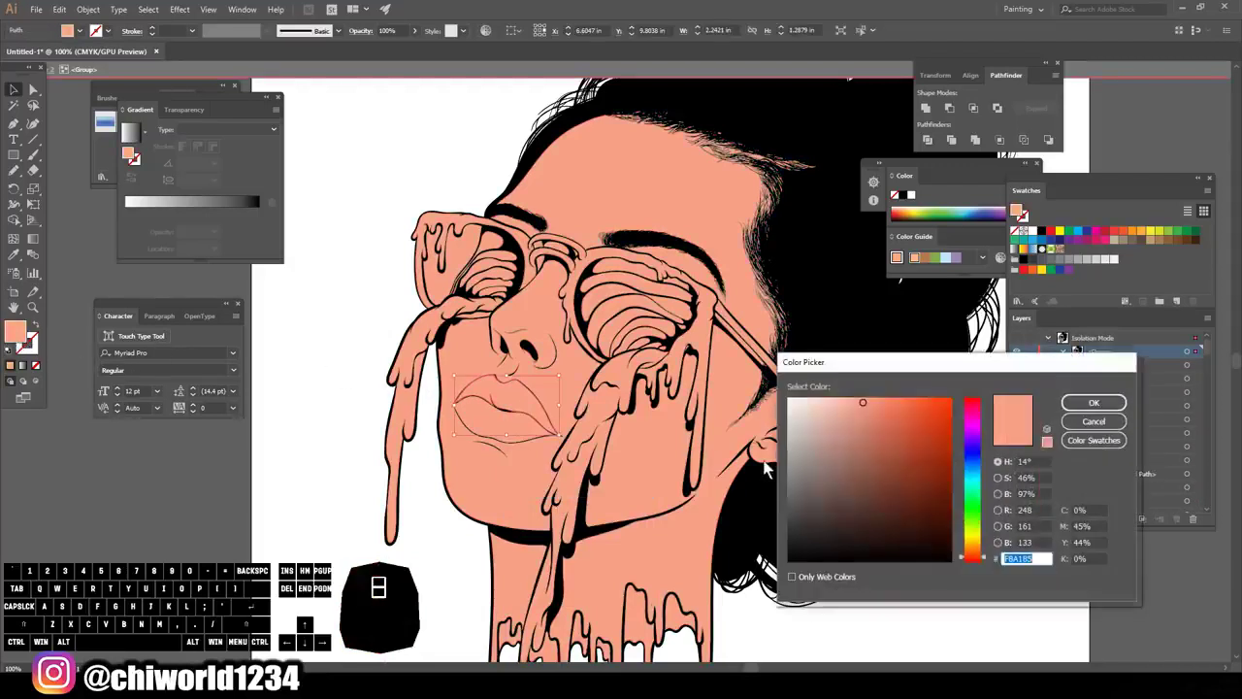
click(873, 453)
drag(971, 559, 974, 568)
mouse_move(874, 456)
mouse_down()
mouse_move(885, 472)
mouse_move(865, 438)
mouse_up()
click(1094, 402)
- Recolour the lower lip with the brighter coral pink FF9280
click(508, 431)
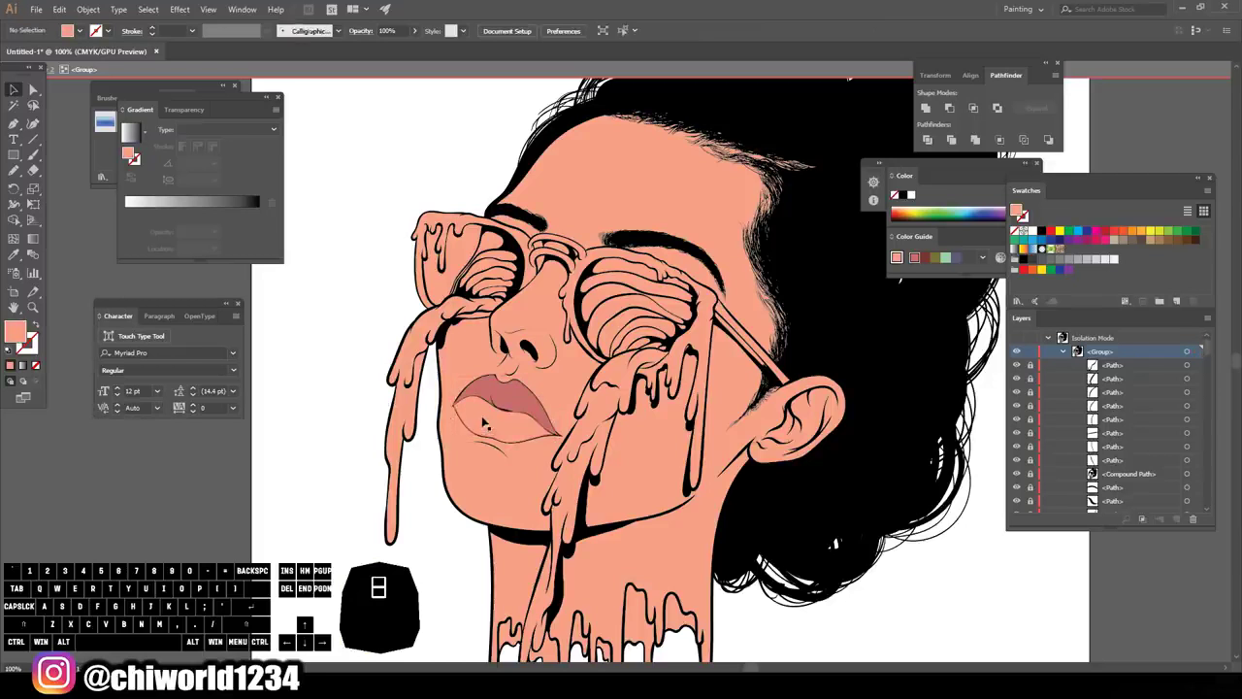
double_click(16, 333)
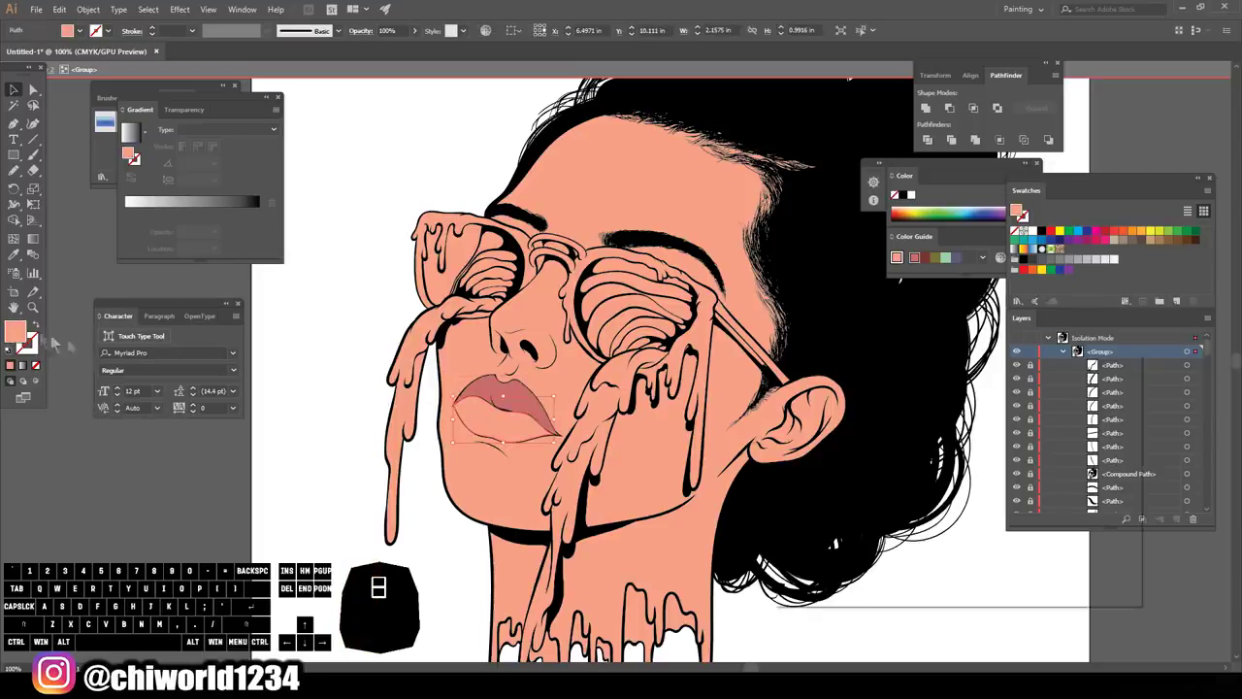
drag(965, 561, 968, 558)
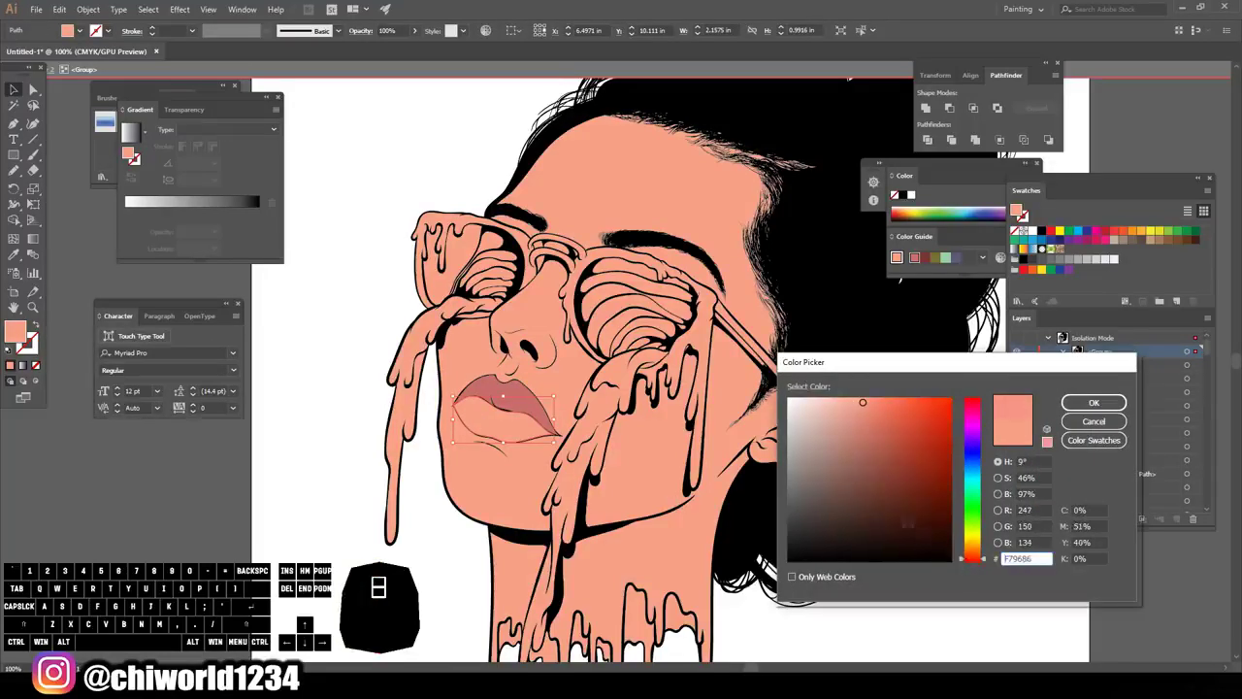
mouse_move(866, 447)
mouse_down()
mouse_move(855, 430)
mouse_move(862, 397)
mouse_move(876, 395)
mouse_up()
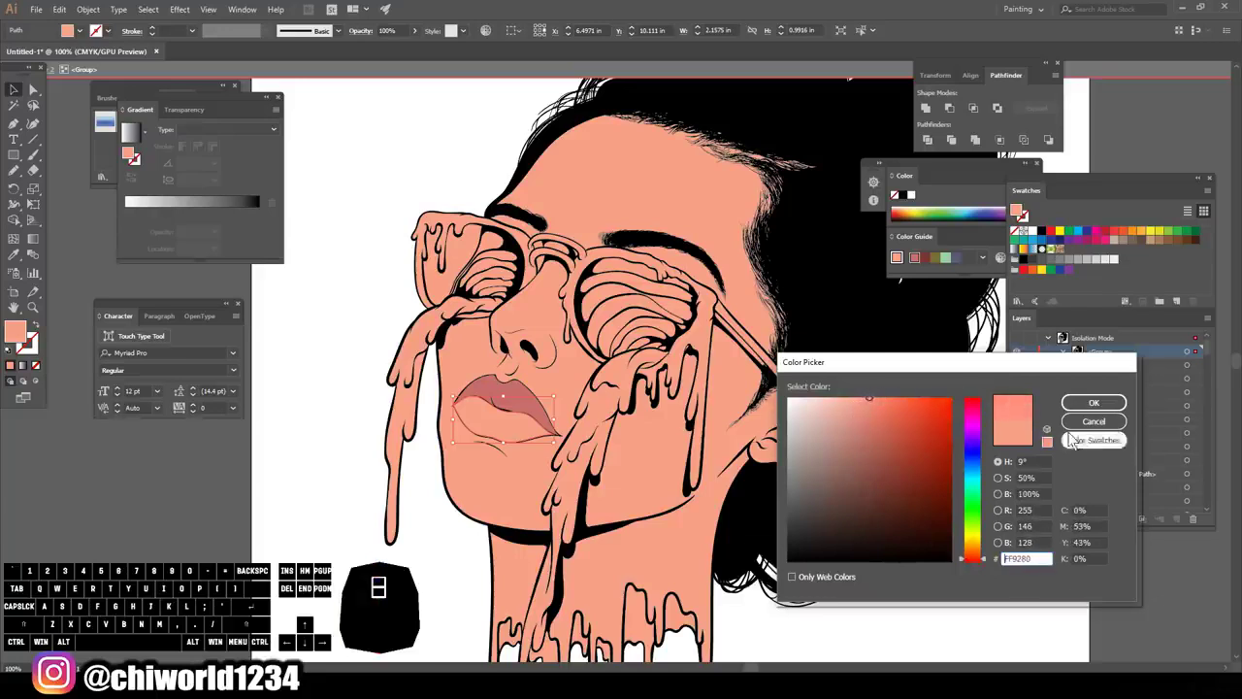
click(1094, 402)
click(449, 577)
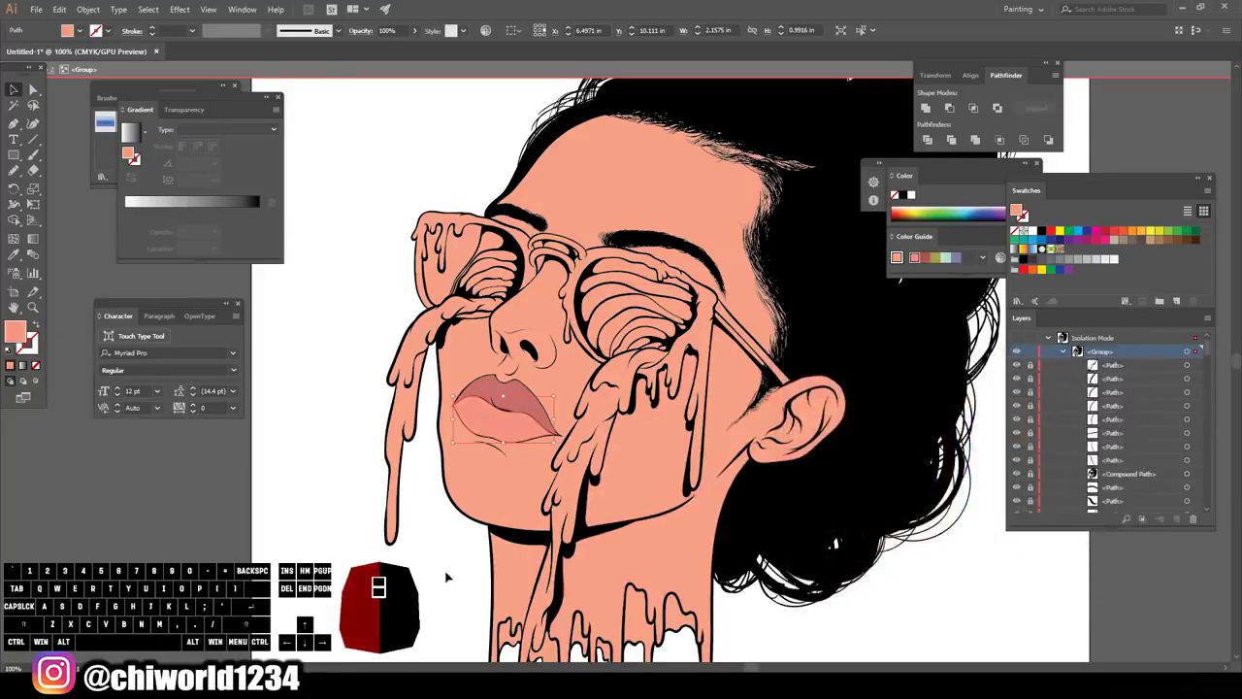
- Fill the two large streams flowing out of the lenses down the face with bright cyan blue
key(ctrl+minus)
key(ctrl+minus)
key(ctrl+equal)
key(ctrl+equal)
key(ctrl+equal)
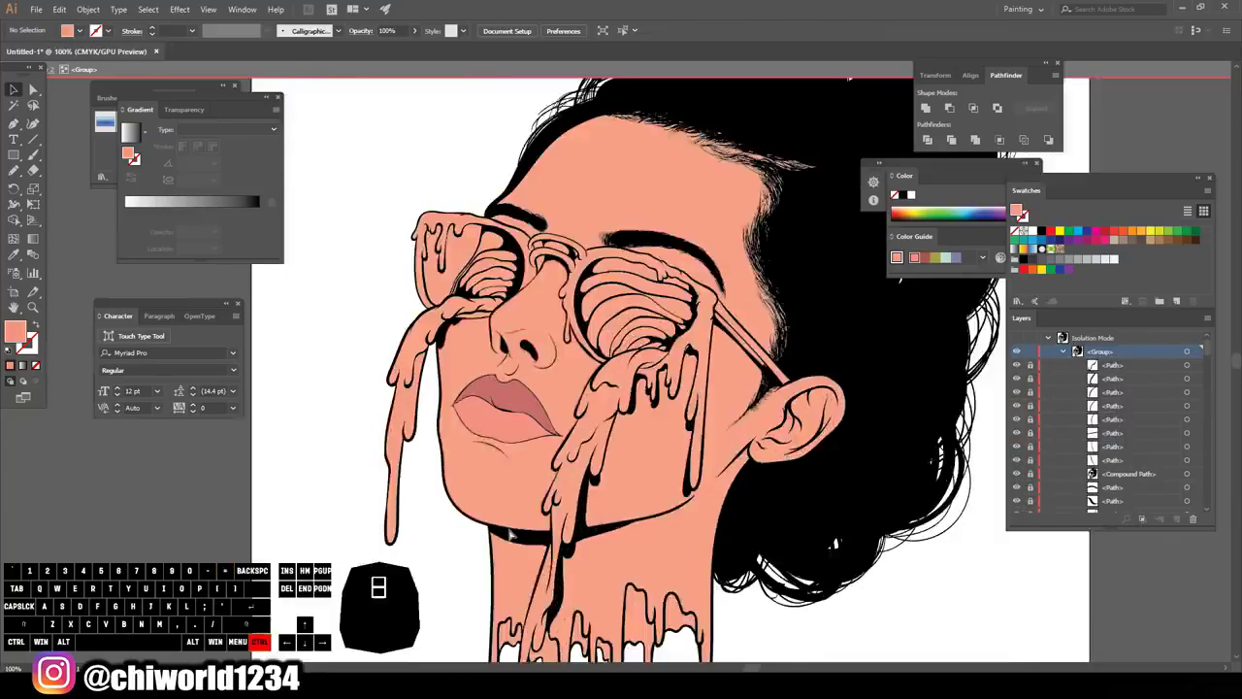
scroll(614, 431, up, 1)
click(616, 421)
shift+click(378, 334)
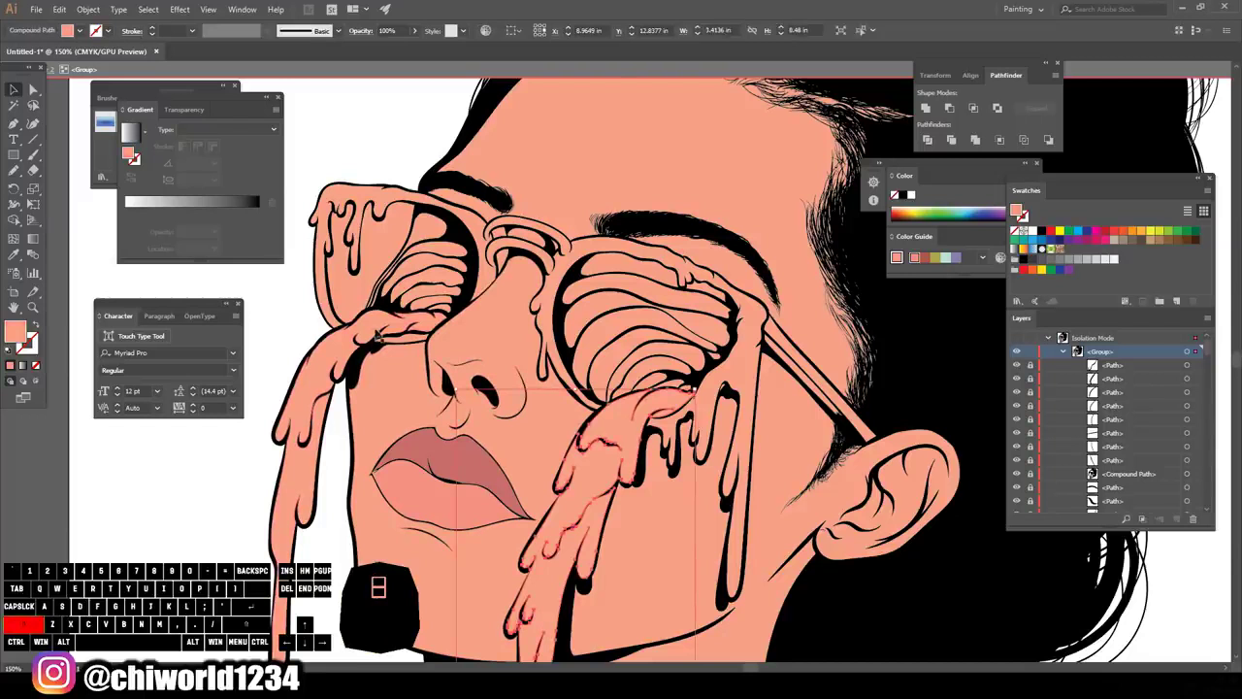
shift+click(340, 356)
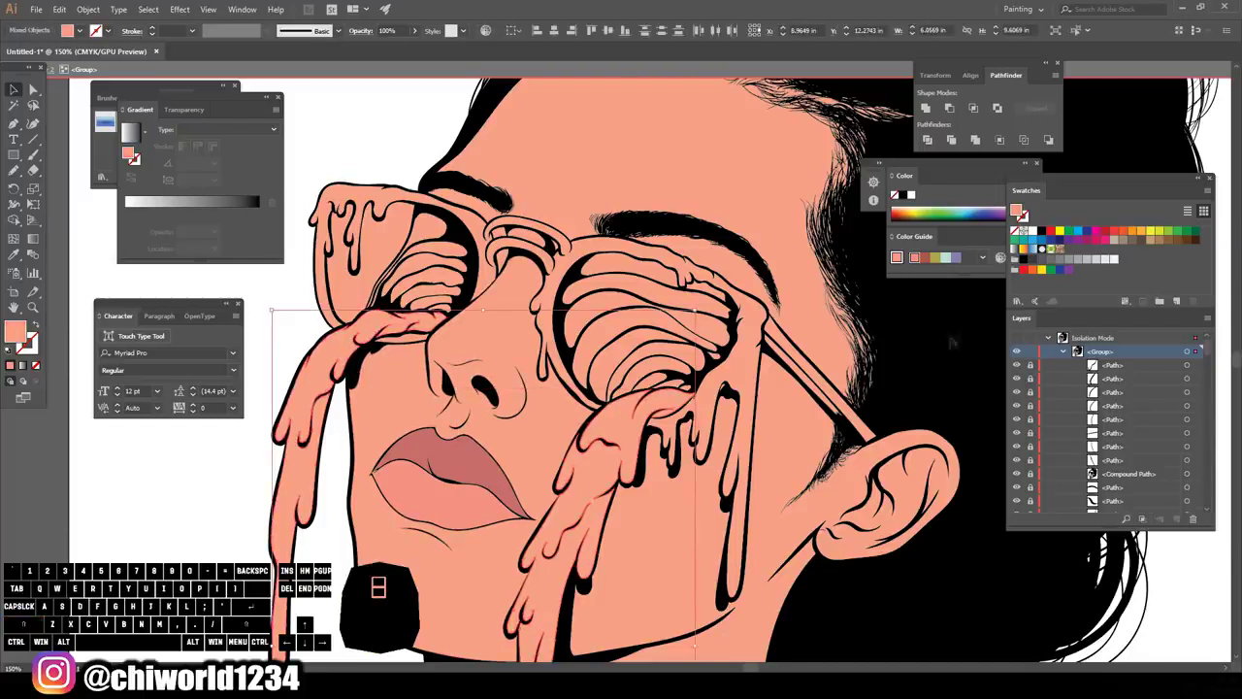
click(1078, 233)
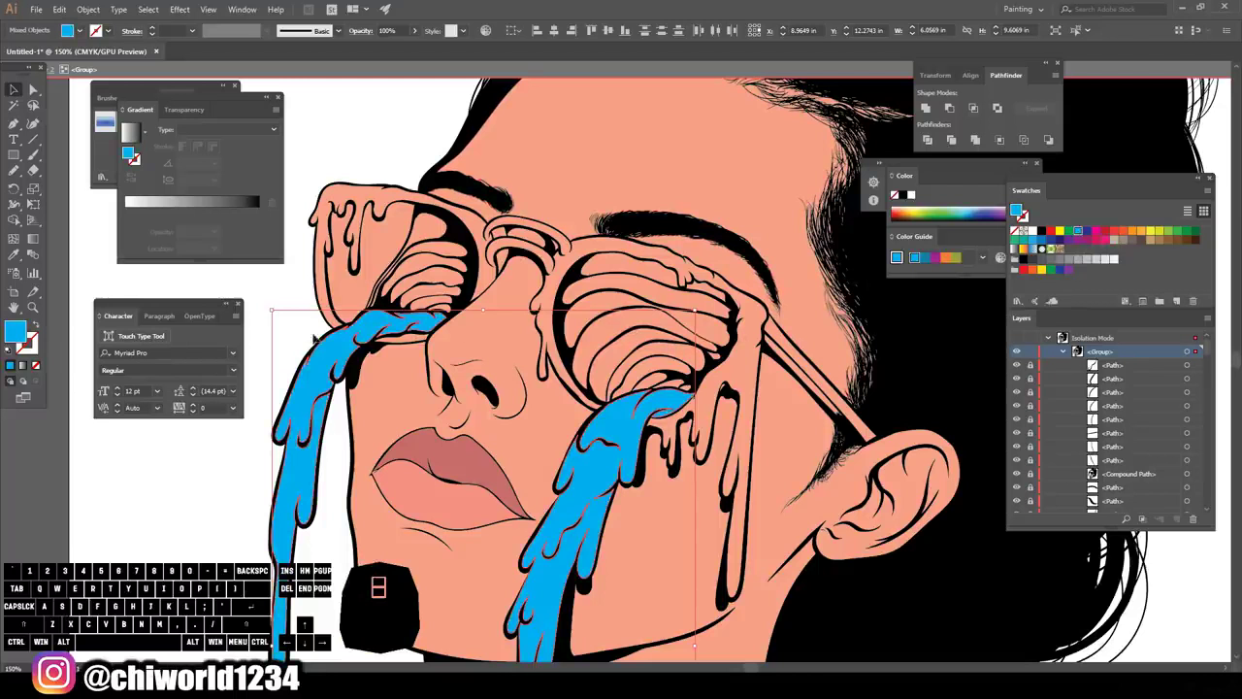
- Fill the dripping glasses frame and its temple arm with orange
click(585, 250)
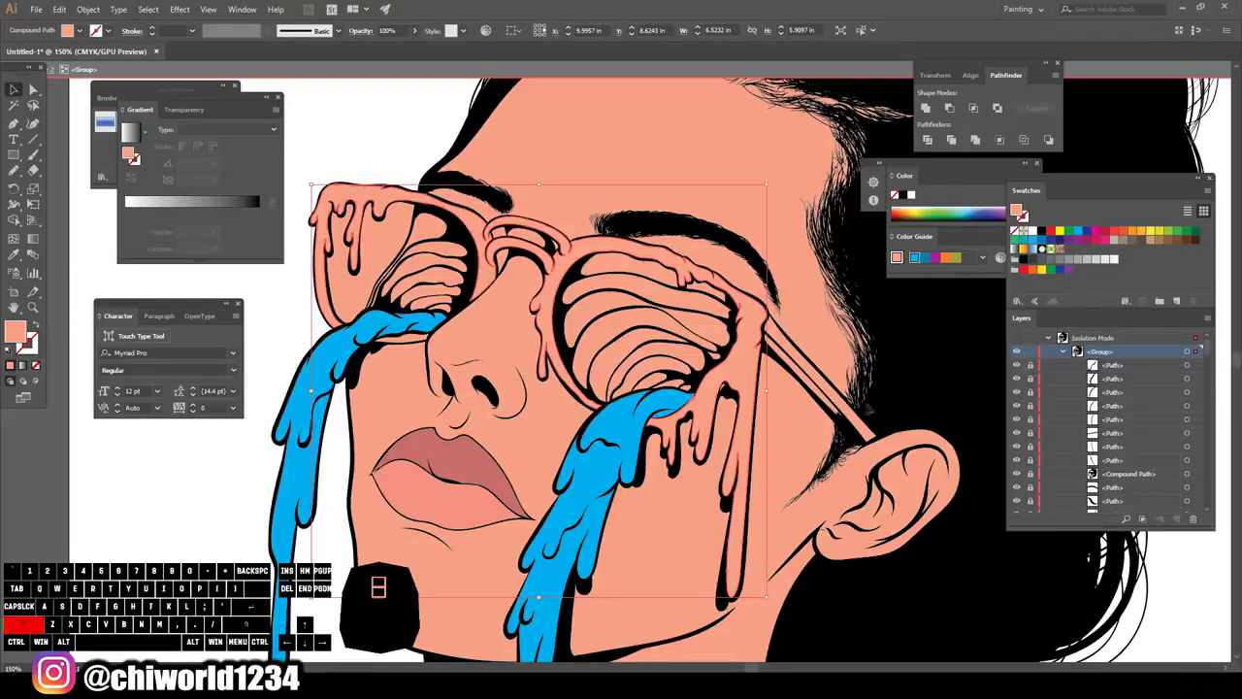
shift+click(870, 437)
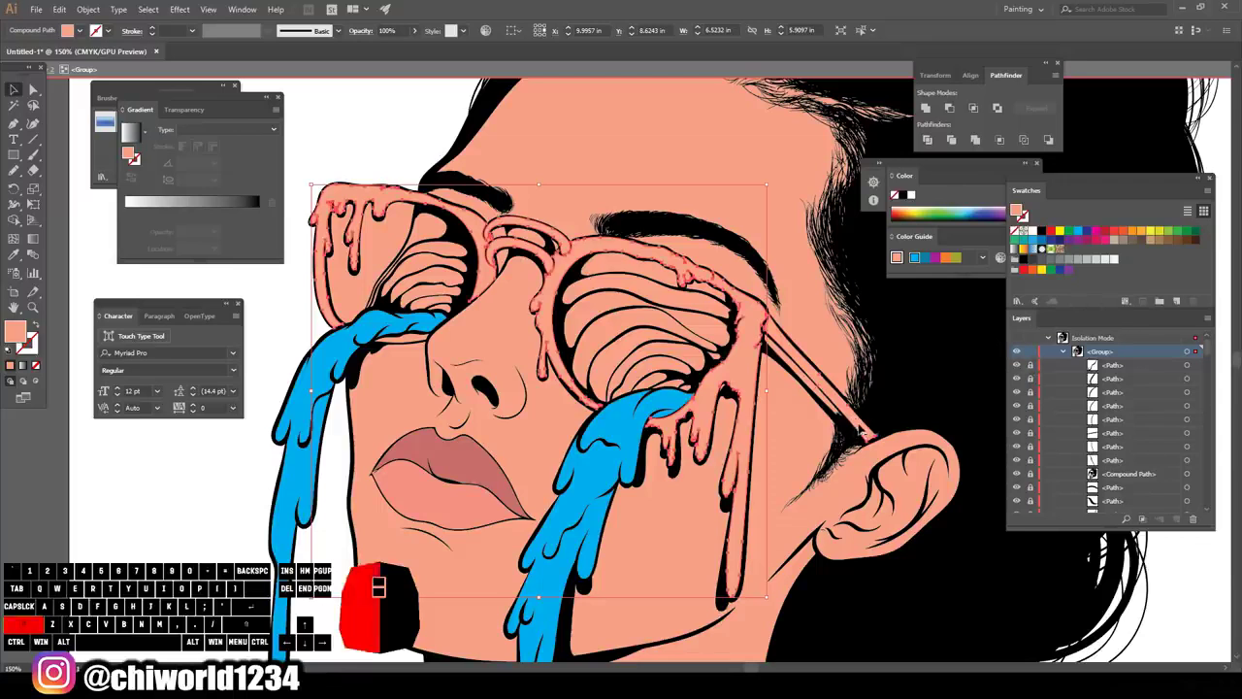
click(1134, 233)
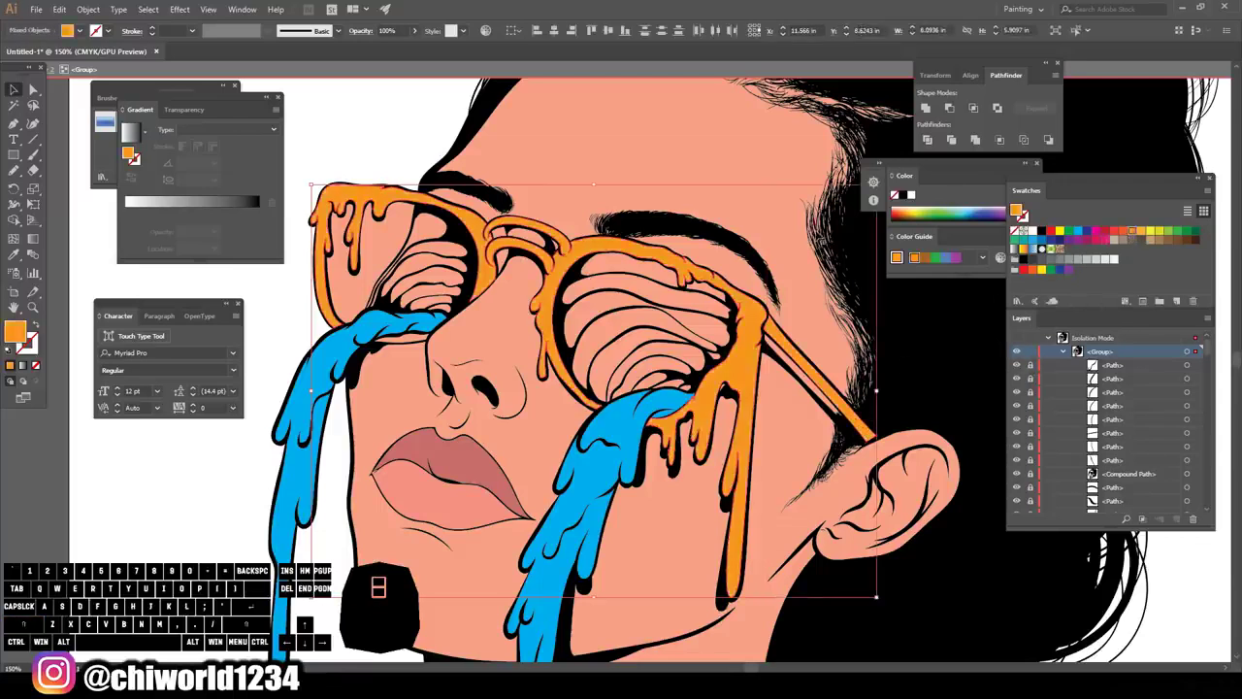
click(405, 104)
- Fill all the inner pieces between the drips at the bottom of the neck with a very dark maroon
scroll(475, 217, down, 5)
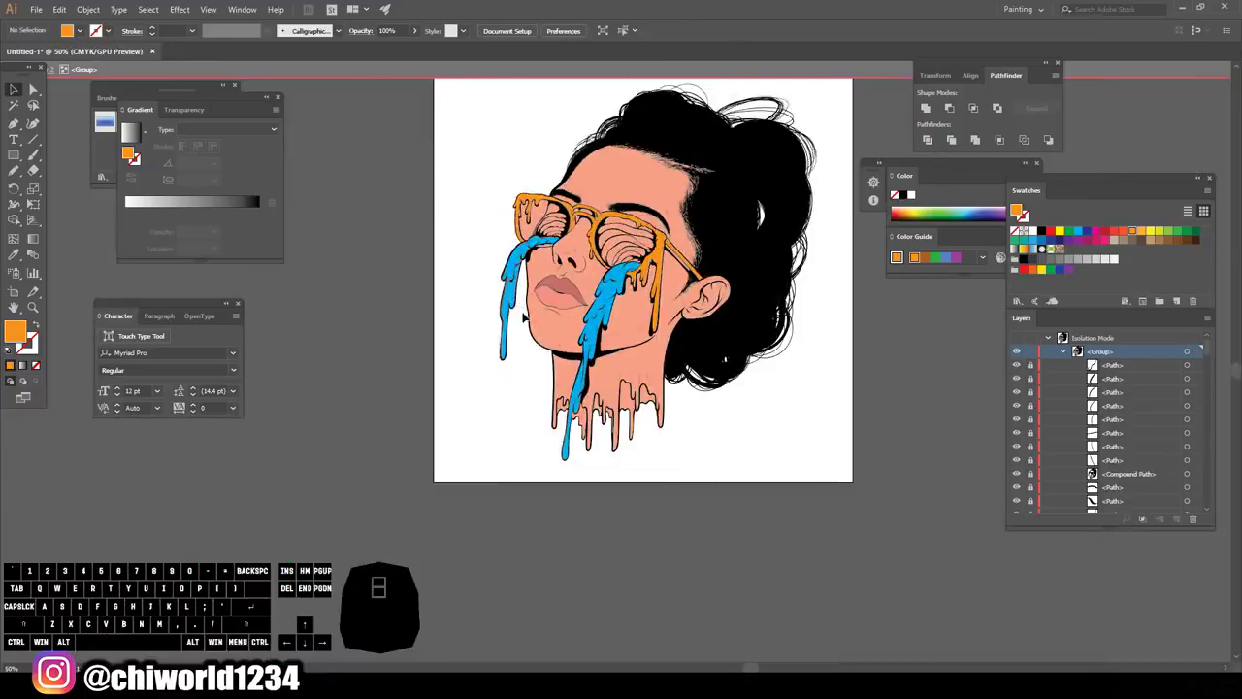
scroll(618, 357, up, 5)
click(696, 469)
shift+click(639, 472)
shift+click(598, 512)
shift+click(562, 493)
shift+click(524, 510)
shift+click(496, 504)
shift+click(451, 490)
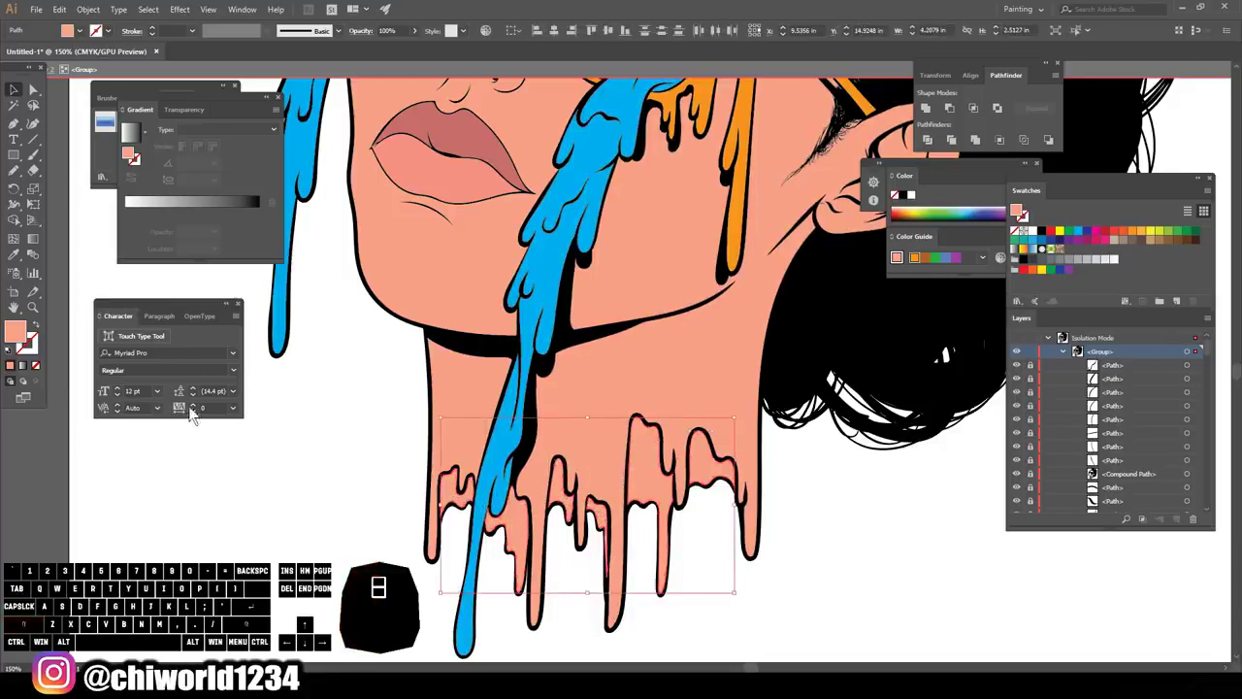
double_click(14, 333)
mouse_move(898, 497)
mouse_down()
mouse_move(893, 524)
mouse_move(920, 524)
mouse_up()
drag(968, 559, 970, 567)
click(1094, 402)
click(364, 441)
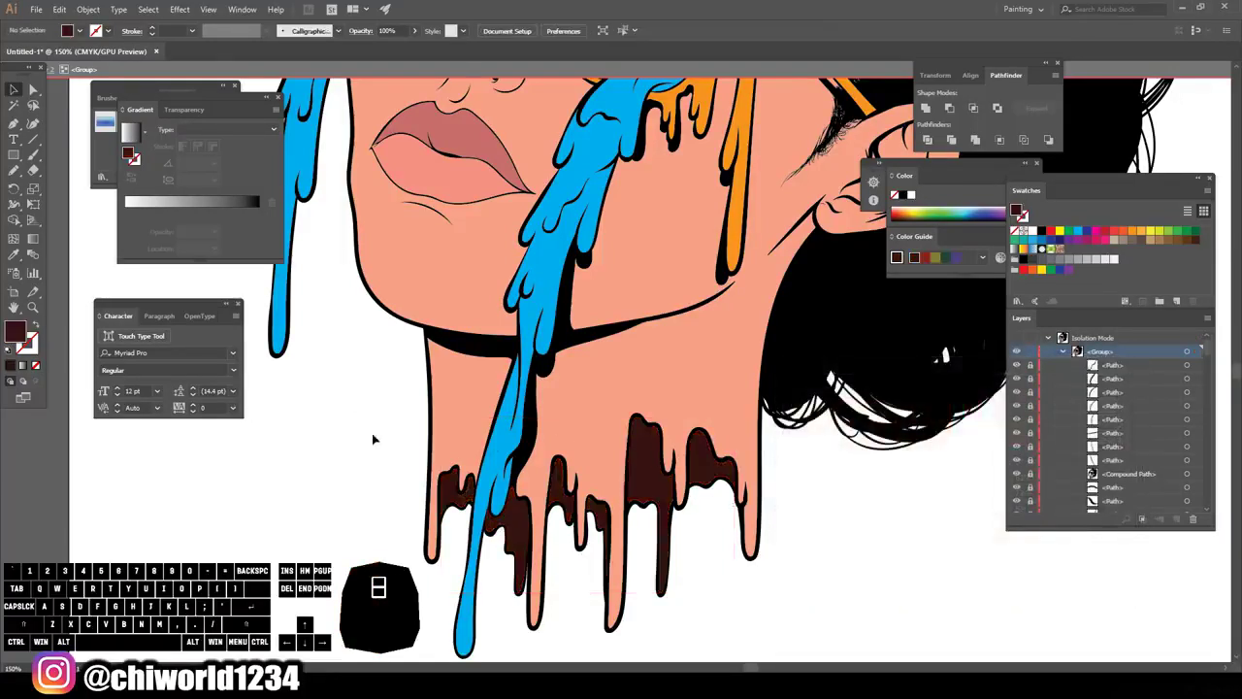
- Delete the skin-coloured piece inside the far lens that extends beyond the edge of the face
scroll(385, 420, down, 2)
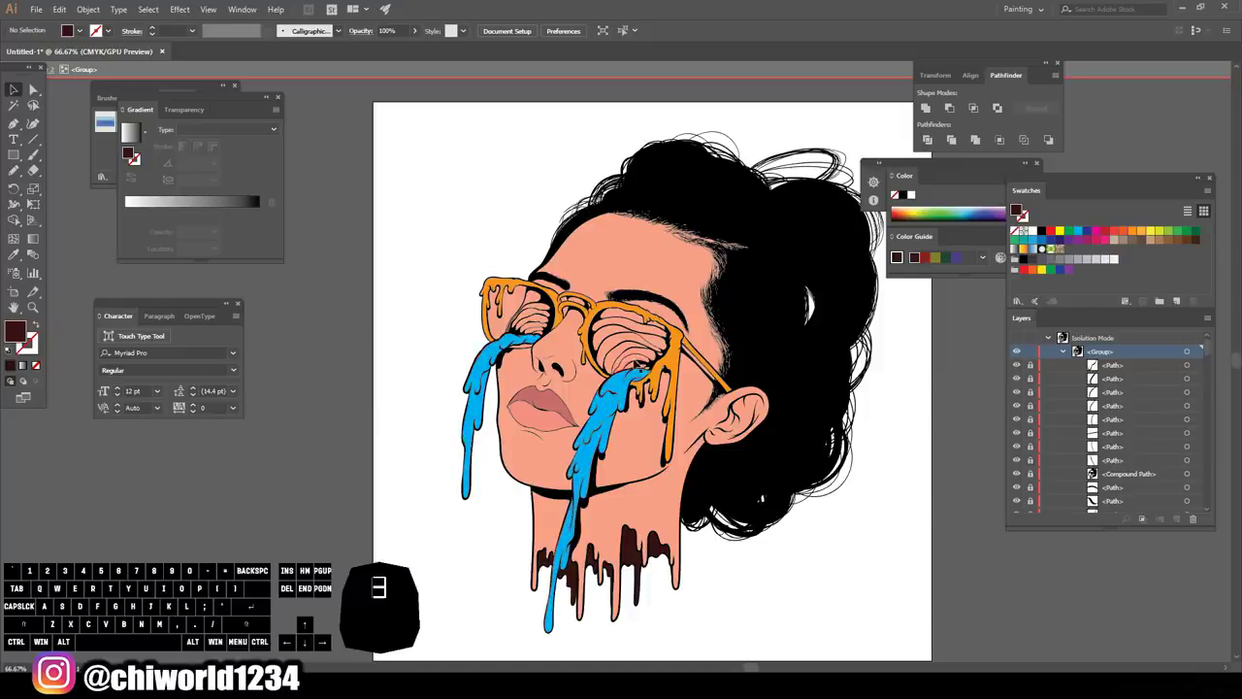
key(ctrl+equal)
key(ctrl+equal)
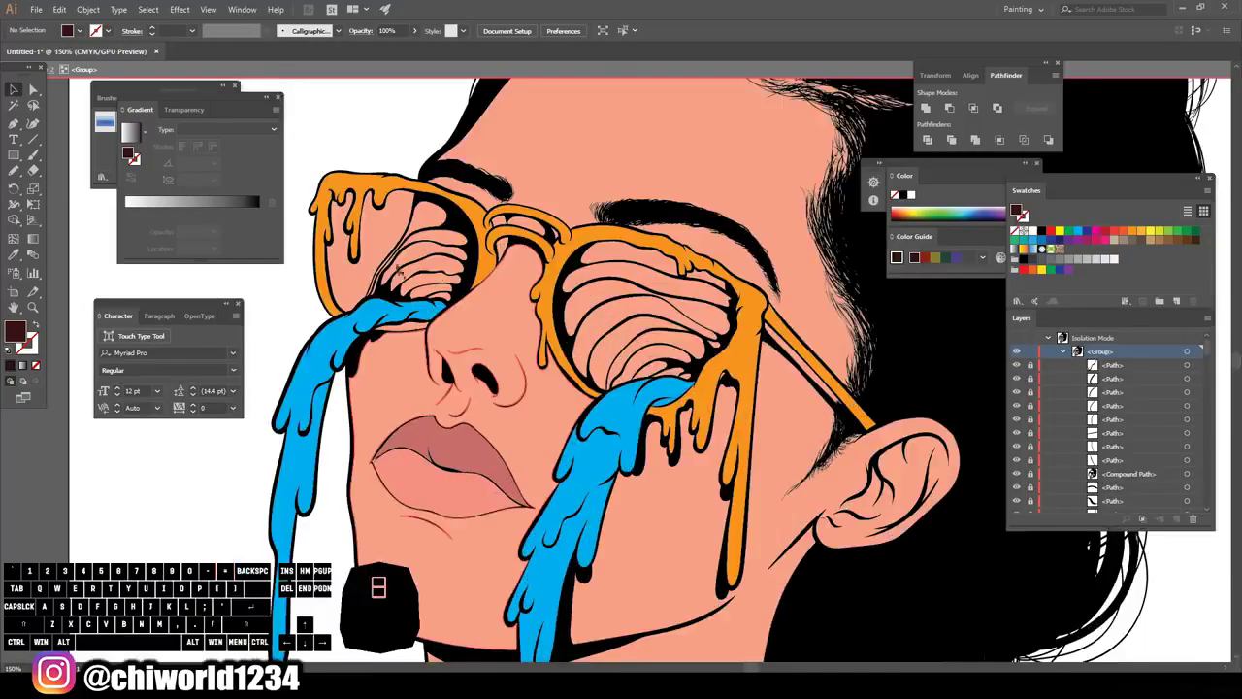
click(386, 250)
key(Delete)
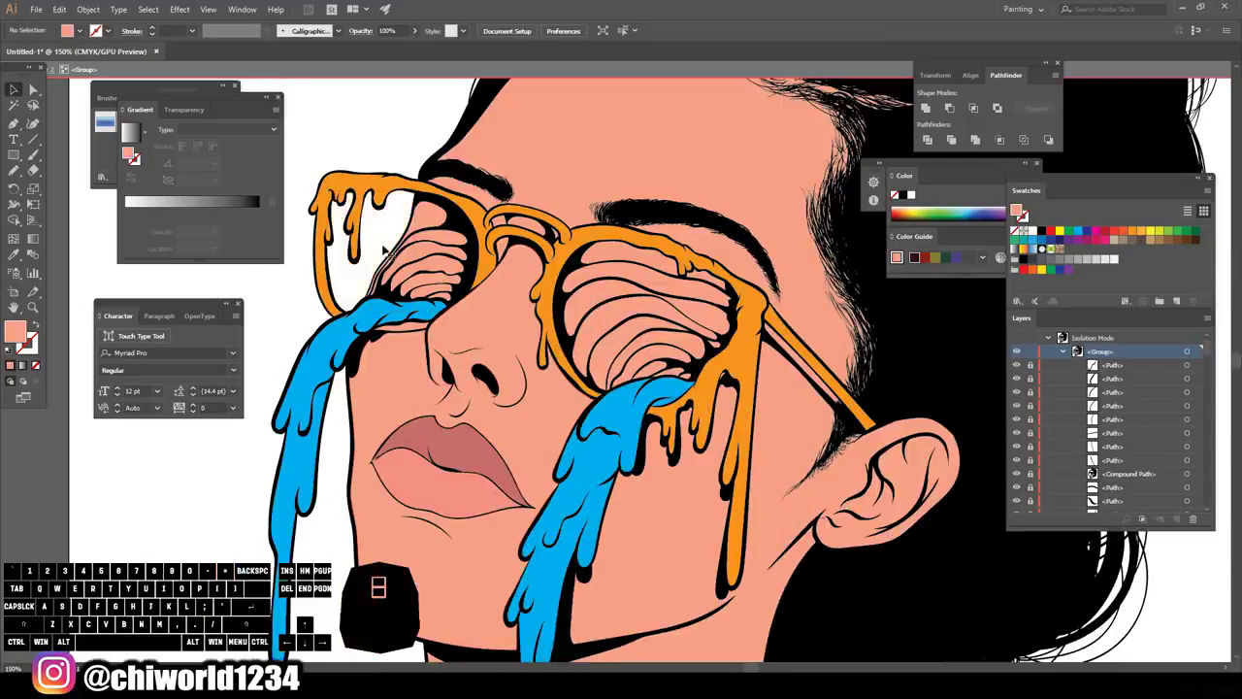
key(ctrl+minus)
key(ctrl+minus)
key(ctrl+equal)
key(ctrl+equal)
key(ctrl+equal)
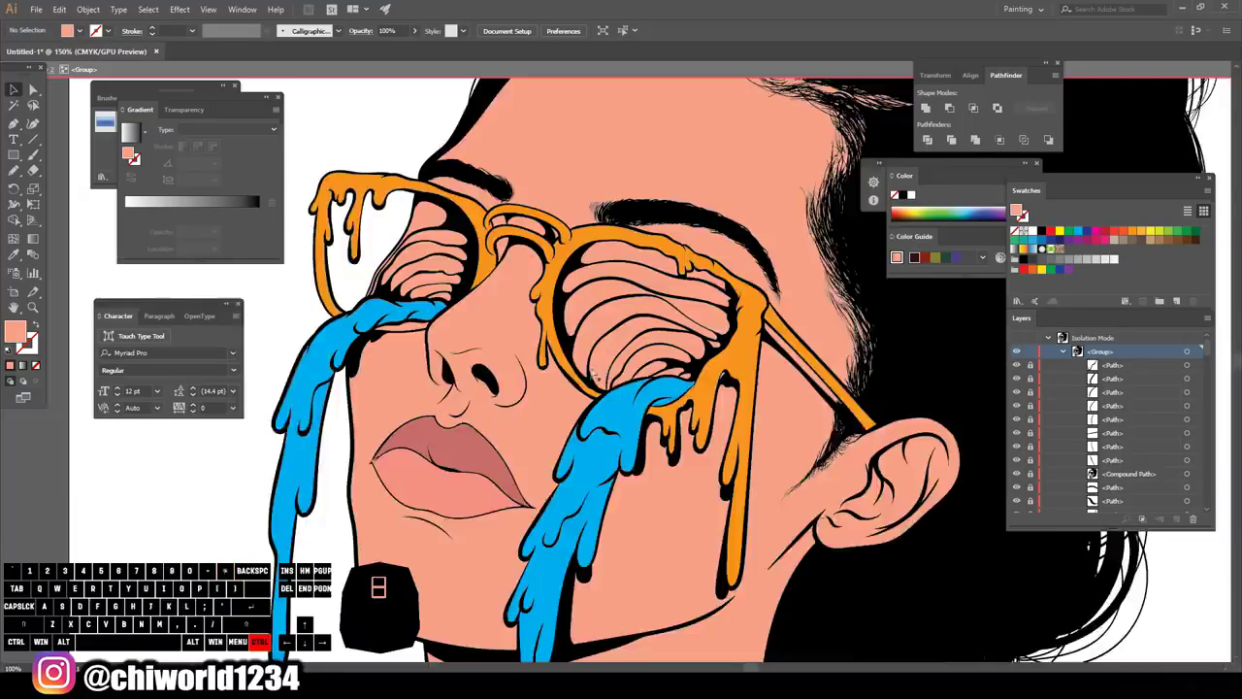
scroll(542, 386, up, 3)
scroll(540, 384, up, 1)
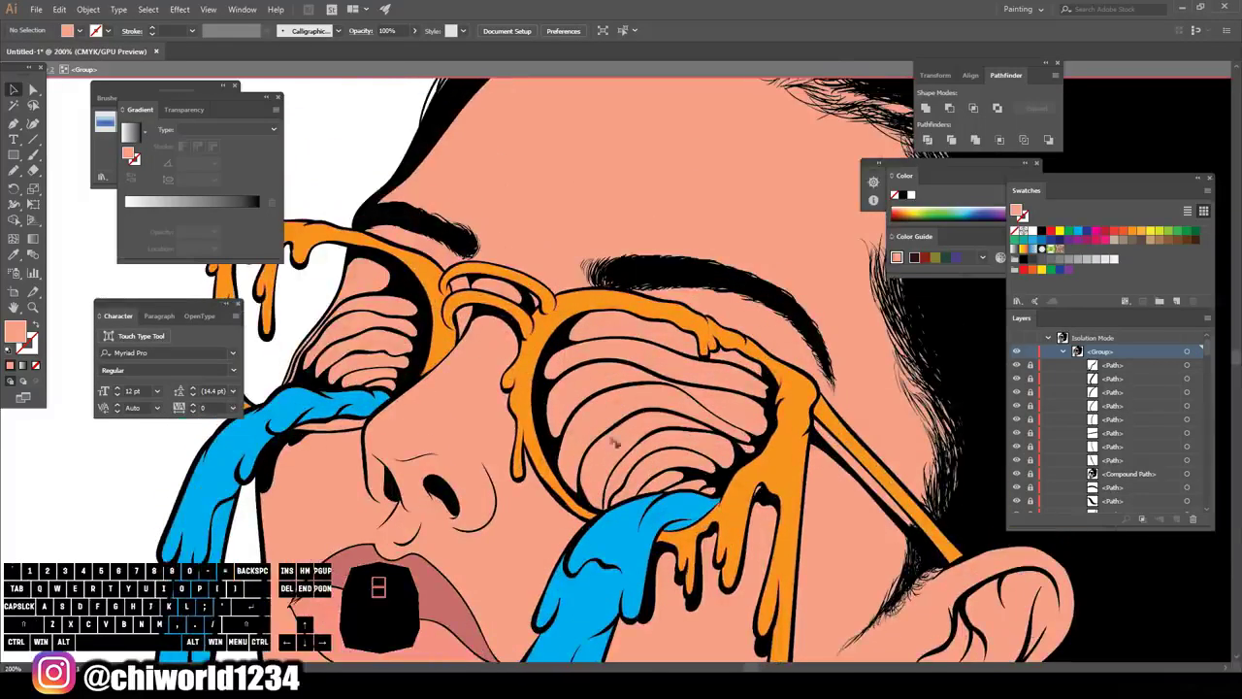
- Fill the three lowest pairs of matching stripes inside both lenses with dark blue, purple and magenta
click(710, 492)
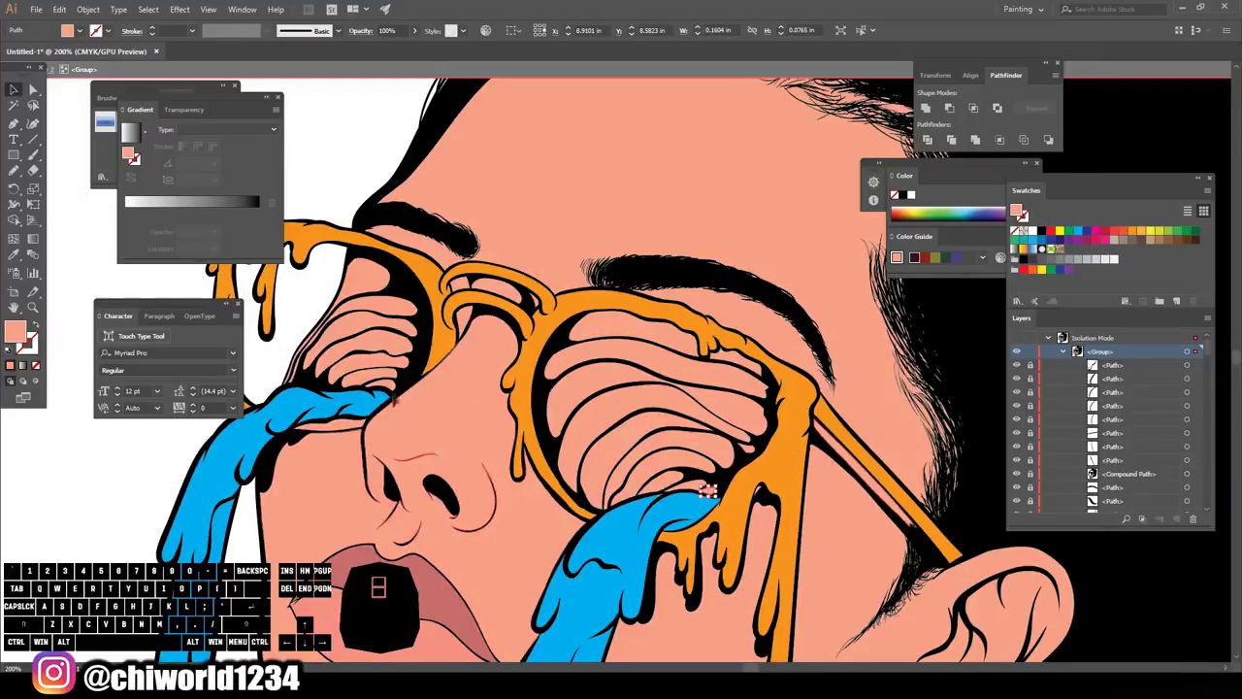
shift+click(392, 392)
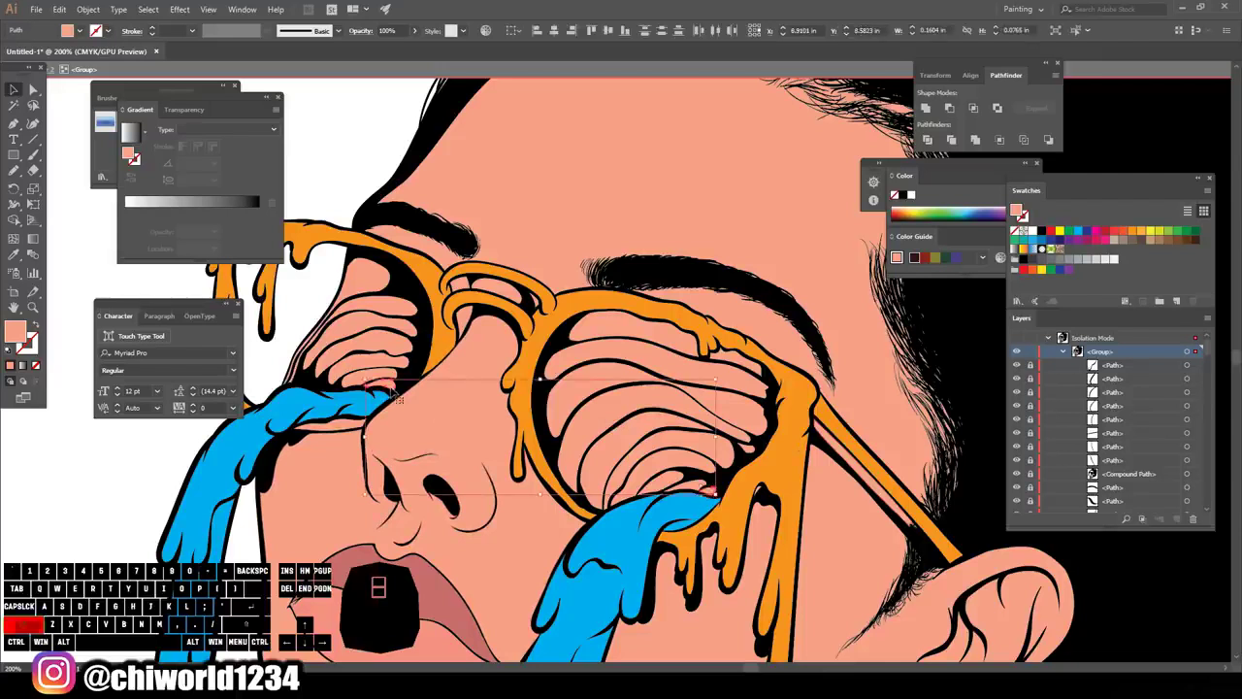
click(1087, 232)
click(701, 490)
shift+click(363, 382)
click(1068, 240)
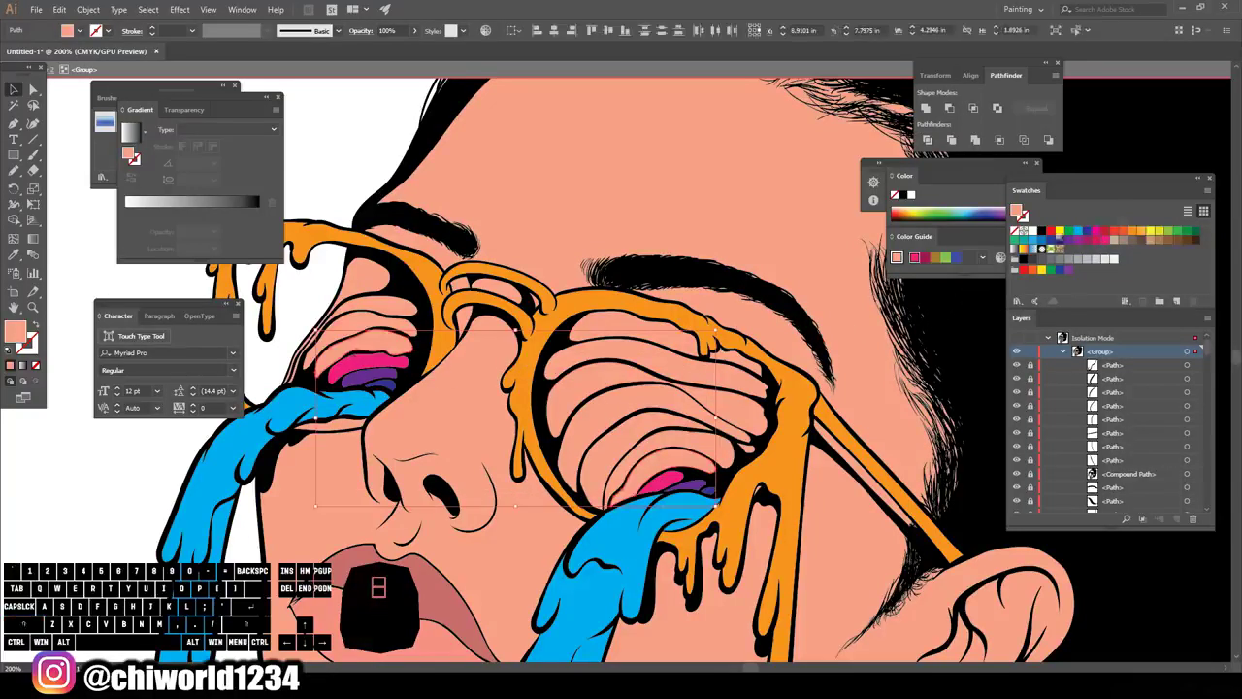
- Fill the next two pairs of stripes up in both lenses with lime green and teal
click(1169, 232)
click(701, 442)
shift+click(369, 328)
click(1095, 240)
click(1061, 239)
click(1015, 239)
- Fill the remaining upper stripes of both lenses with dark indigo, magenta, red and yellow
click(670, 422)
shift+click(373, 306)
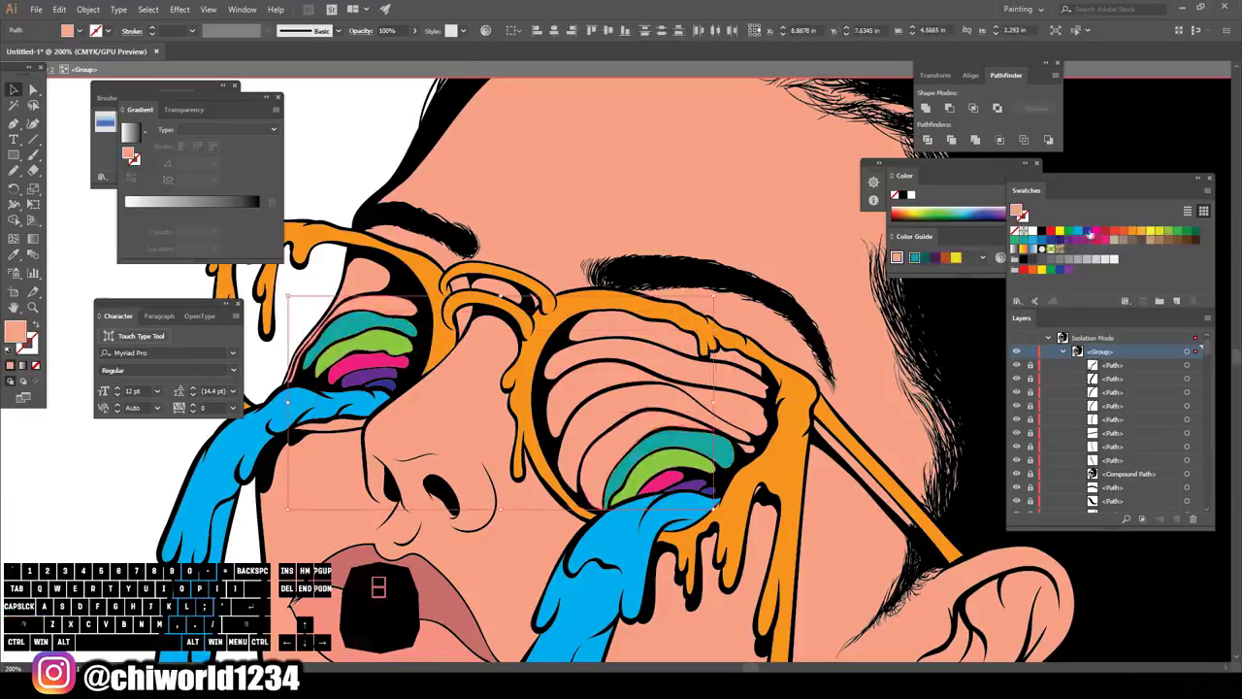
click(1089, 233)
click(745, 445)
click(669, 399)
shift+click(367, 276)
click(1095, 238)
click(730, 407)
click(1086, 232)
click(1060, 232)
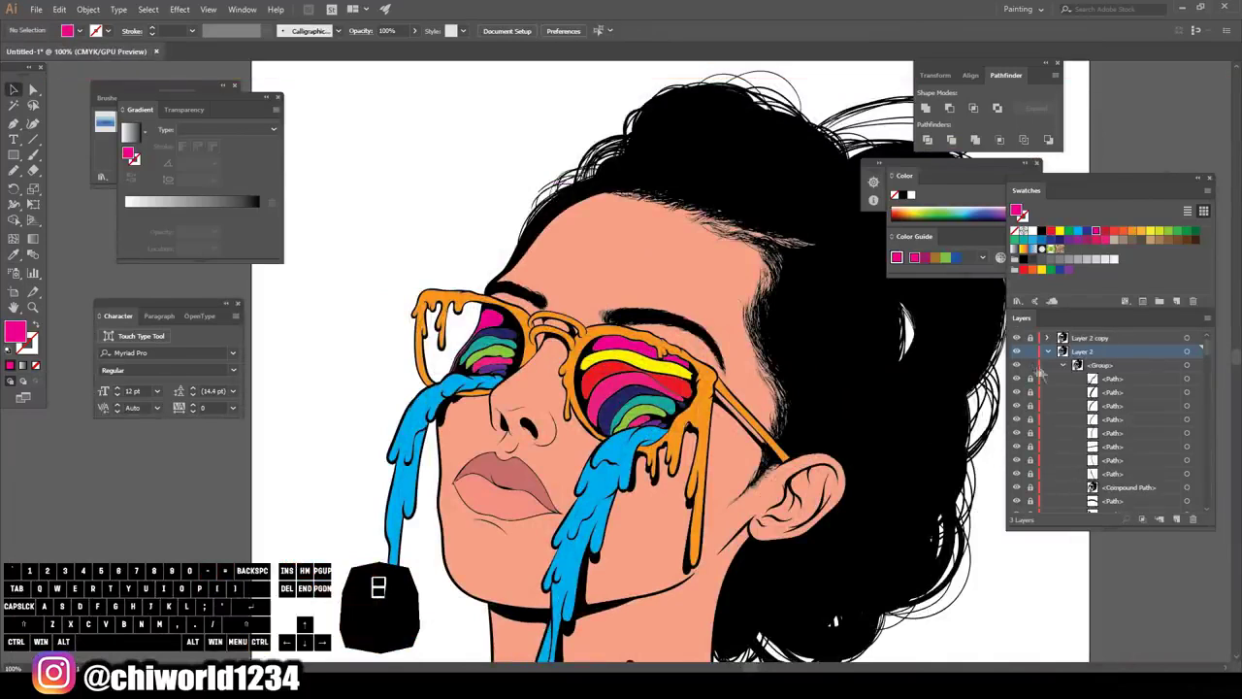
- Collapse Layer 2 and add a new layer directly above it, beneath the line art in Layer 2 copy
click(1047, 351)
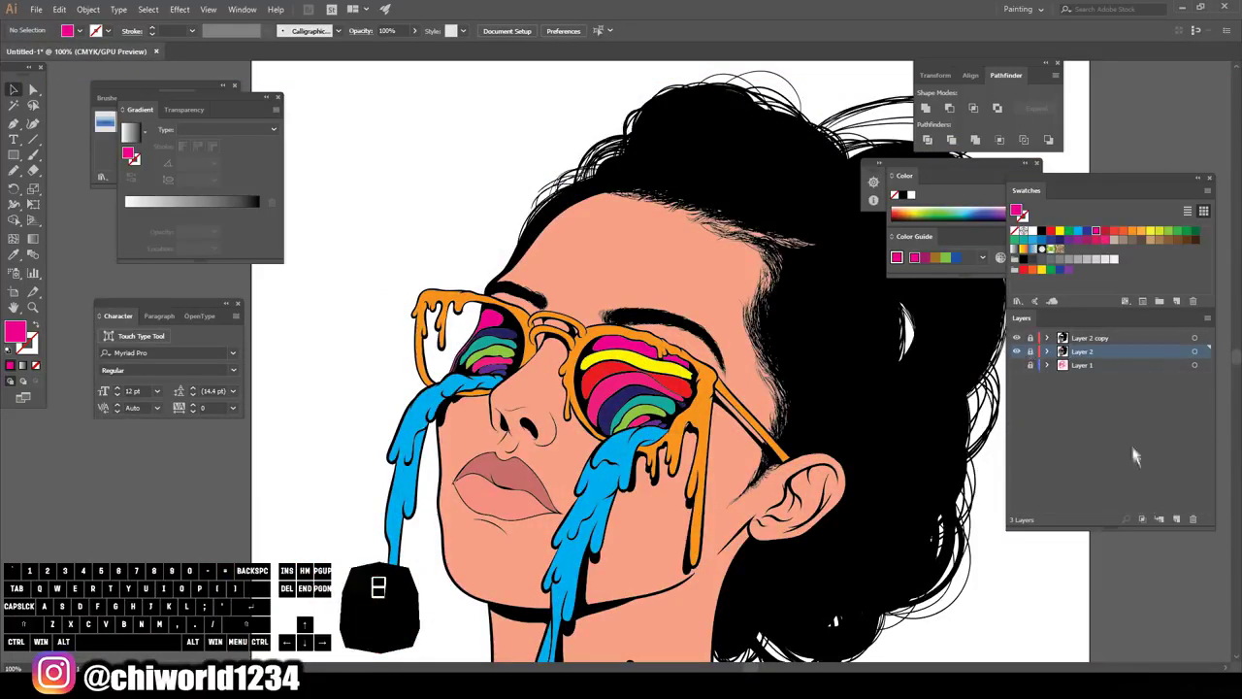
click(1173, 519)
key(ctrl+minus)
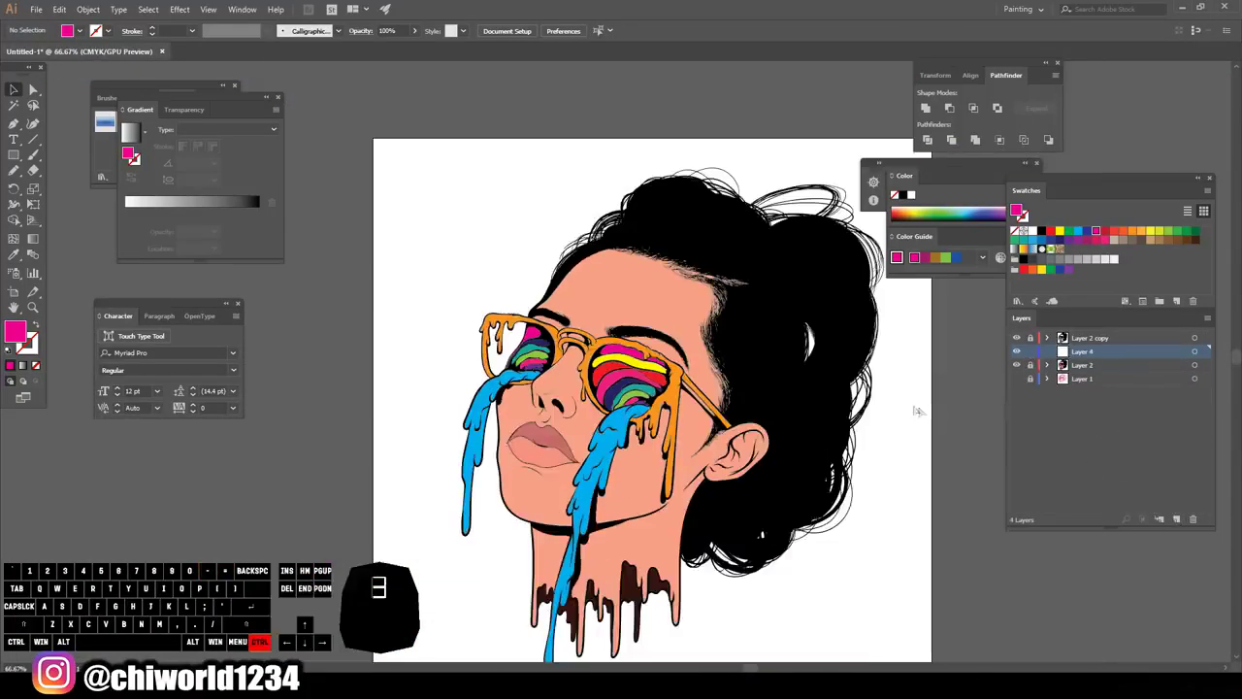
- Sample the skin colour from the nose and darken the fill to a reddish brown for shading
scroll(929, 415, left, 1)
key(ctrl+equal)
key(ctrl+equal)
scroll(726, 435, up, 2)
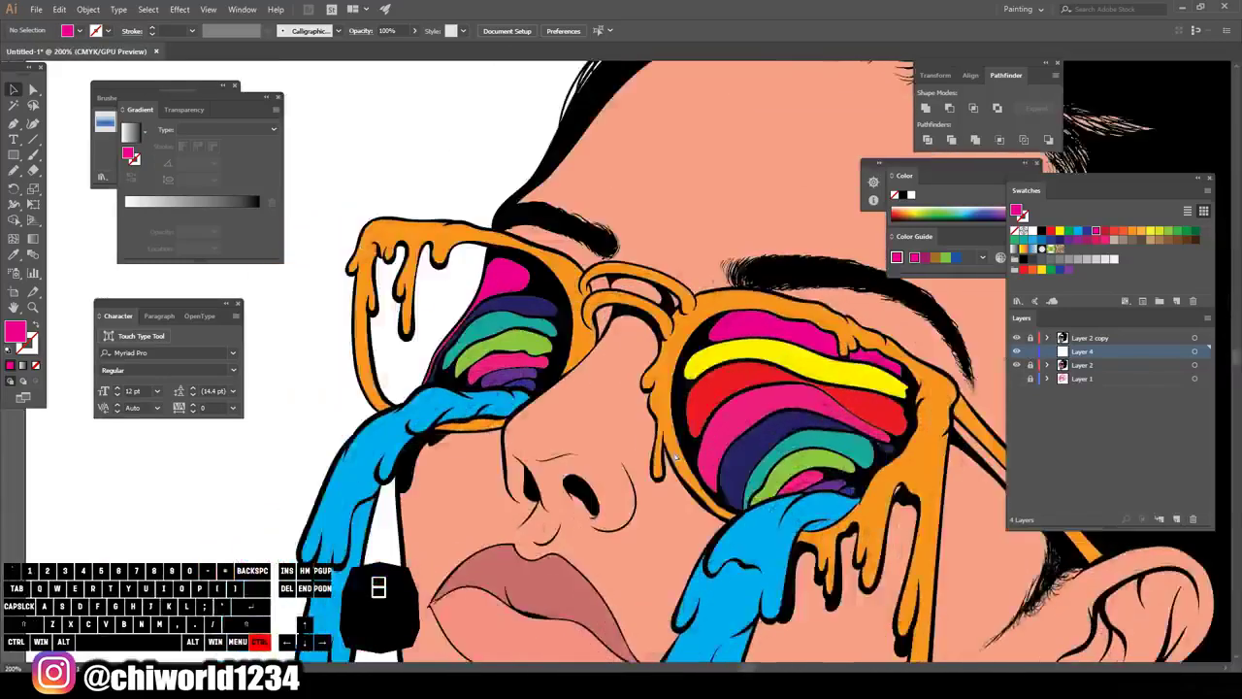
scroll(598, 424, up, 2)
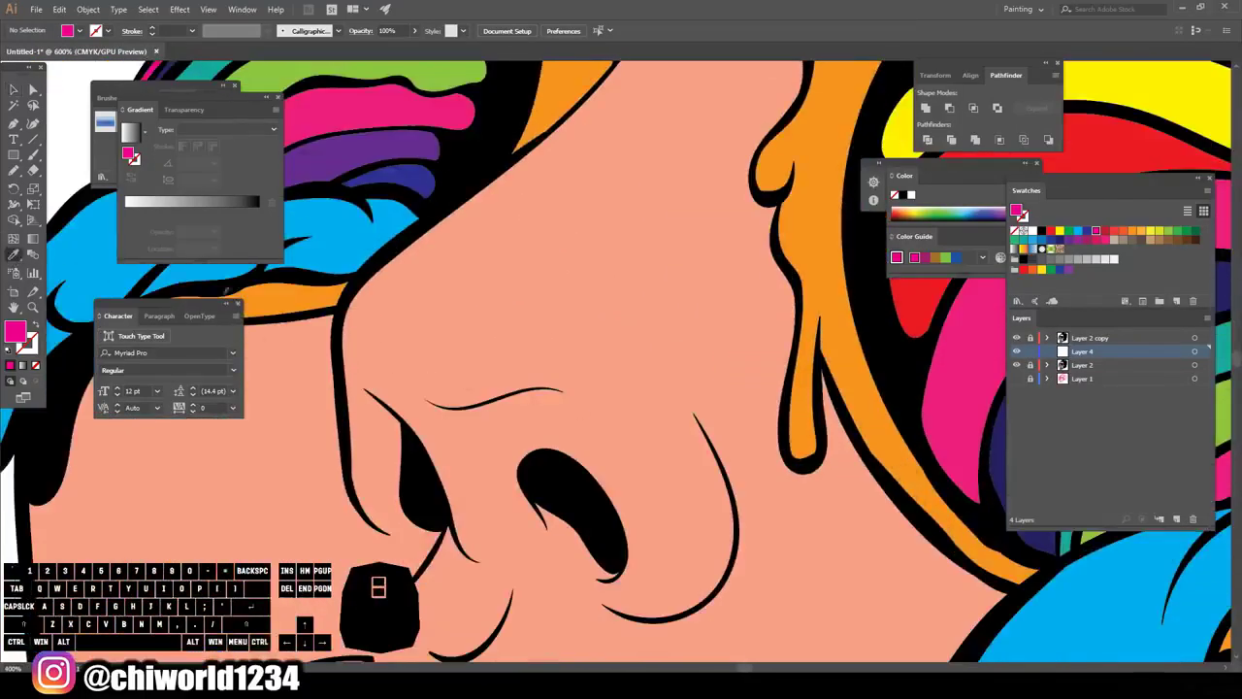
click(469, 454)
double_click(15, 334)
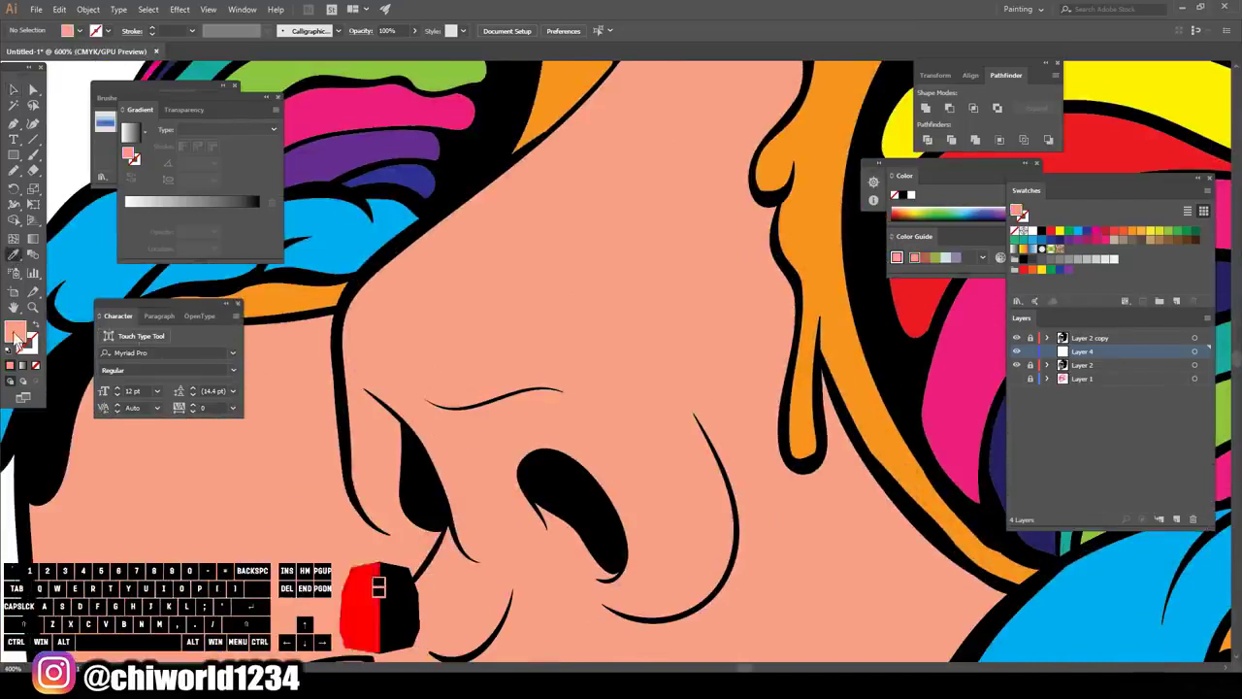
drag(863, 401, 881, 450)
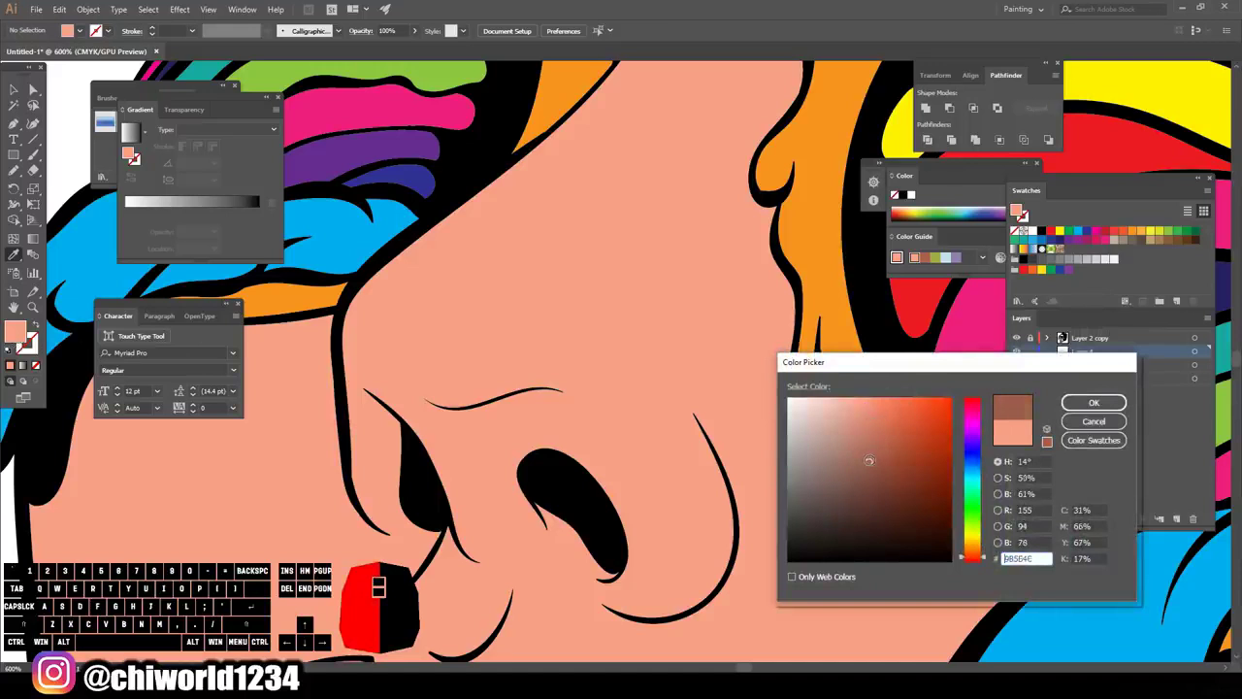
click(975, 560)
drag(974, 558, 974, 556)
click(975, 563)
click(1085, 405)
- Draw freehand brown shadow shapes with the Pencil tool along the underside of the nose and around the nostrils
click(15, 171)
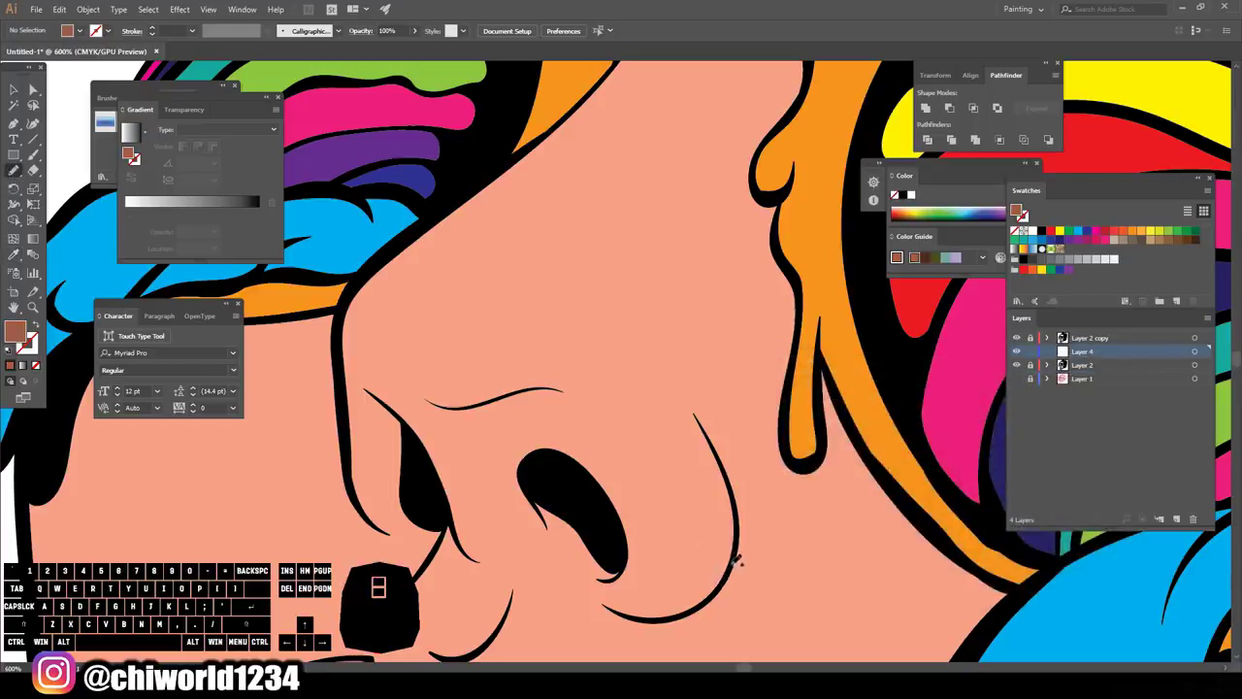
drag(738, 561, 720, 580)
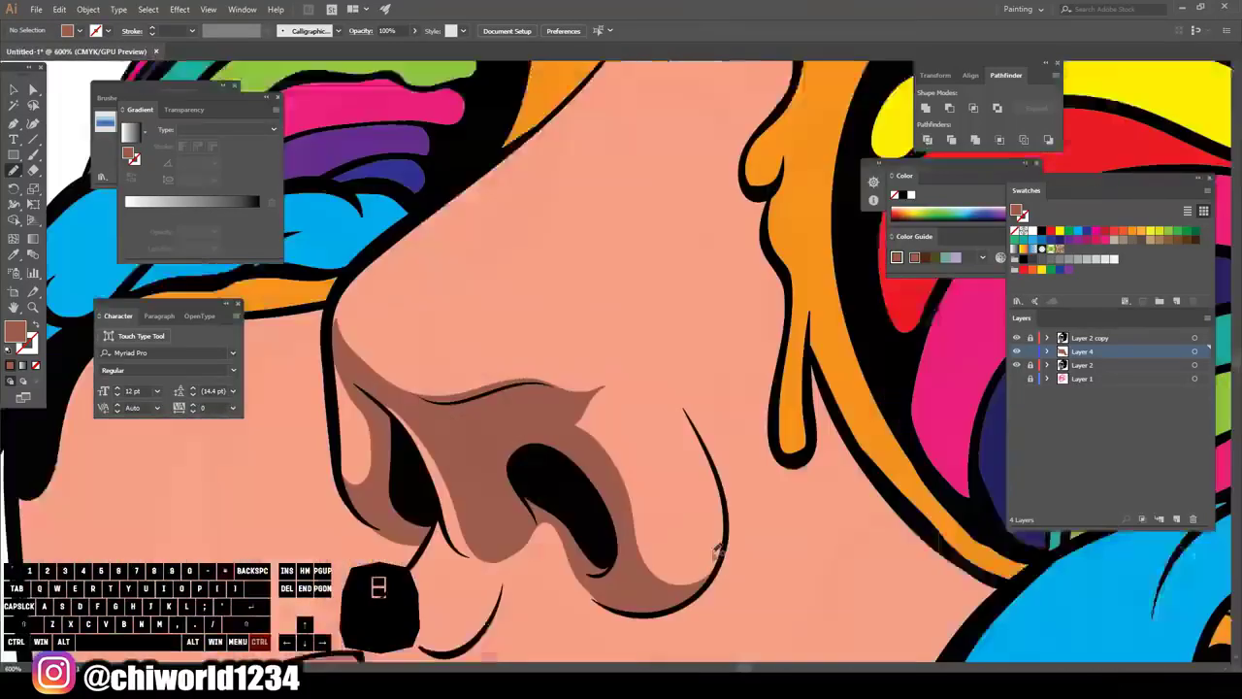
drag(610, 563, 561, 534)
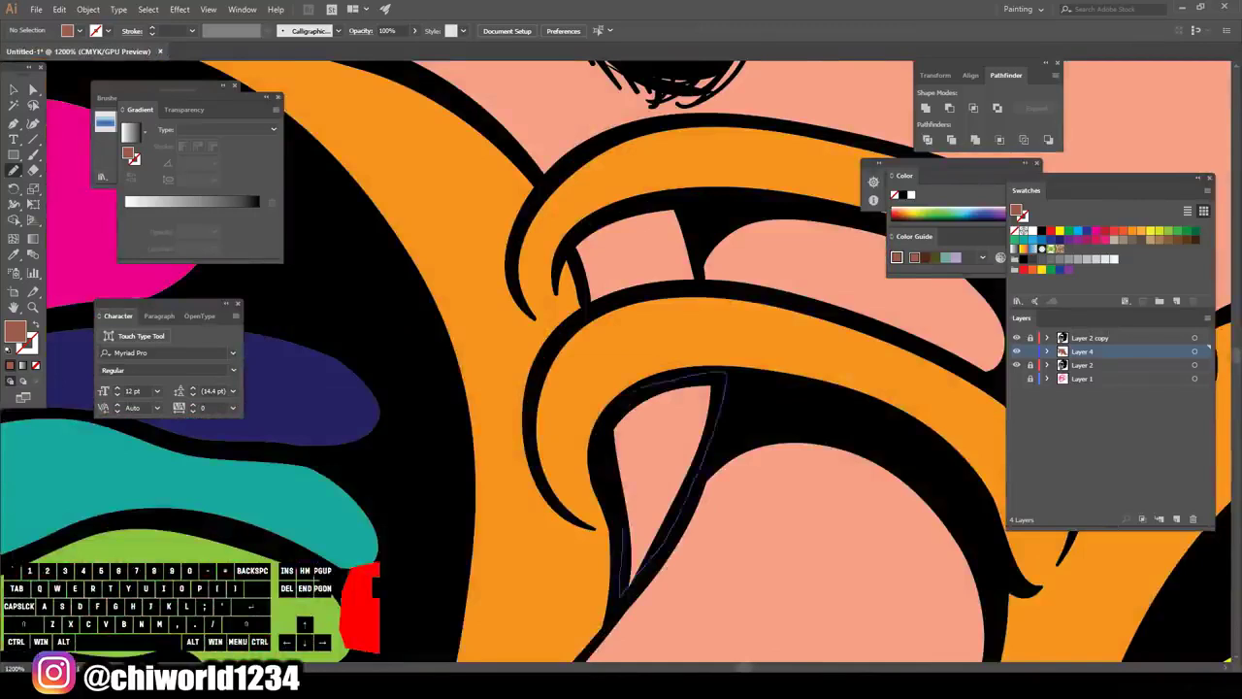
- Shade the skin visible inside the glasses bridge and between the eyebrows and the frame with brown
drag(700, 361, 582, 380)
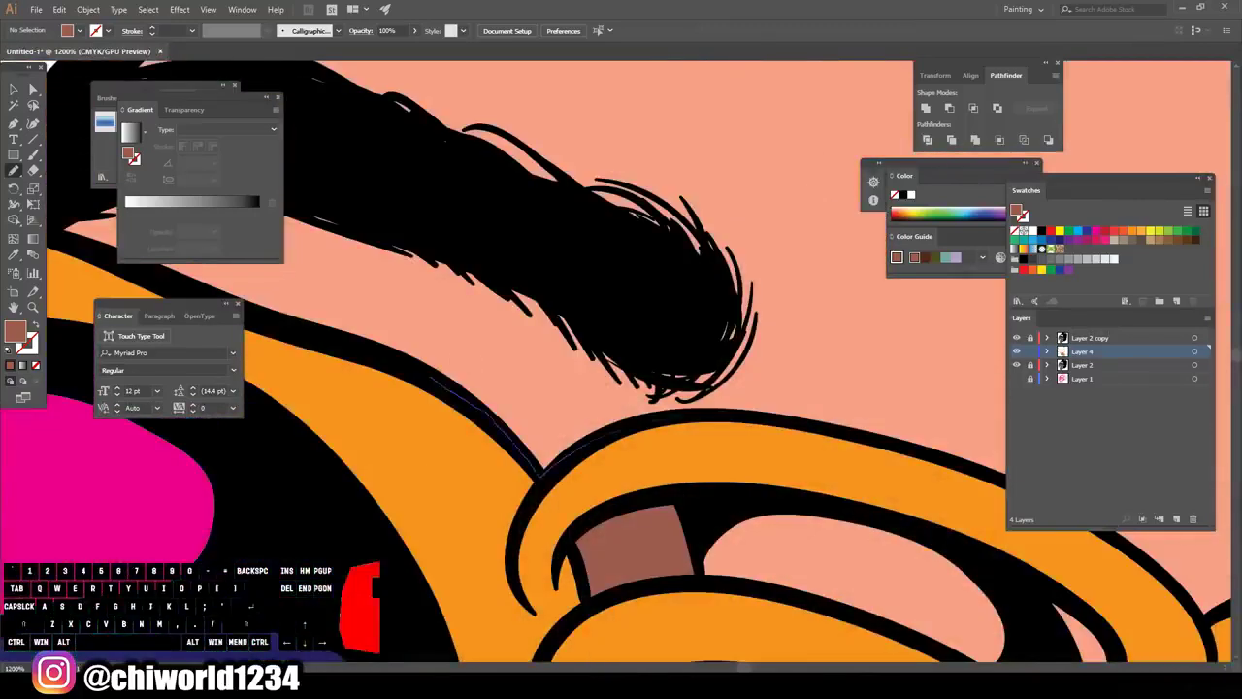
drag(466, 185, 525, 359)
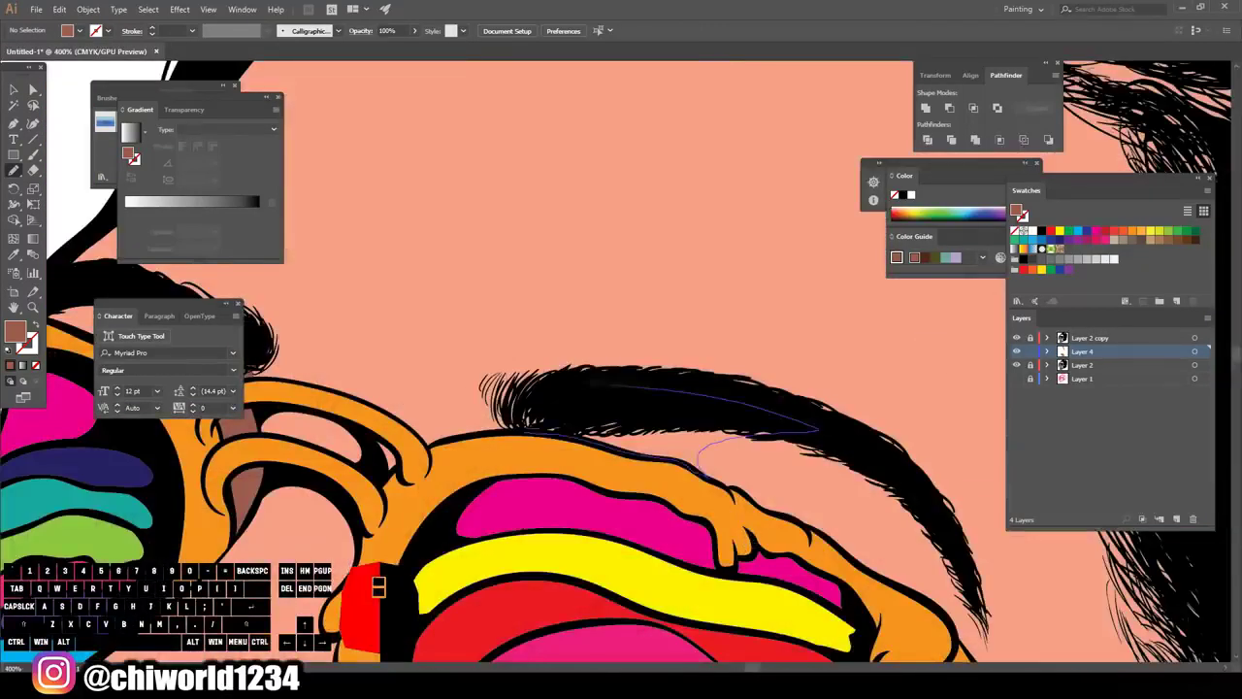
- Draw brown shadows beneath the lower lip and along the chin's lower edge up to the blue stream
scroll(766, 519, down, 4)
scroll(602, 478, up, 5)
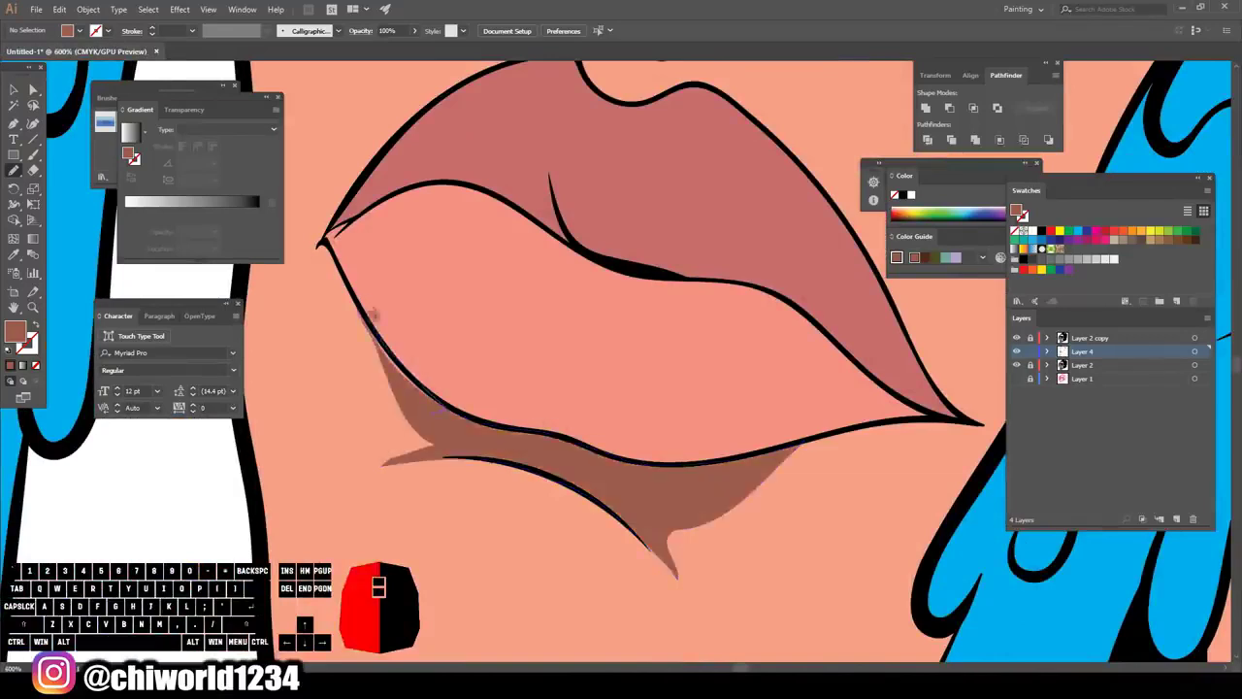
key(ctrl+minus)
key(ctrl+minus)
key(ctrl+minus)
key(ctrl+minus)
key(ctrl+minus)
key(ctrl+equal)
key(ctrl+equal)
key(ctrl+equal)
drag(621, 574, 534, 568)
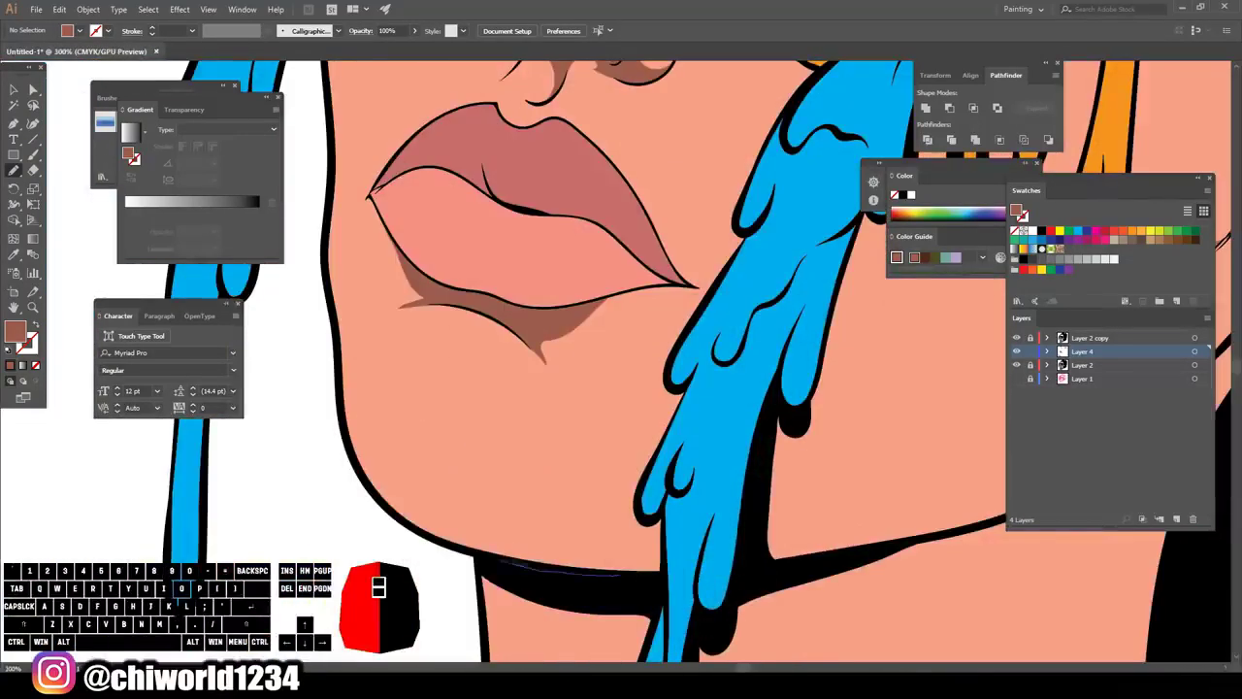
drag(666, 551, 621, 575)
- Draw a brown shadow along the jawline between the blue stream and the long orange glasses drip
key(ctrl+minus)
key(ctrl+minus)
scroll(621, 543, right, 4)
key(ctrl+equal)
key(ctrl+equal)
drag(409, 566, 666, 463)
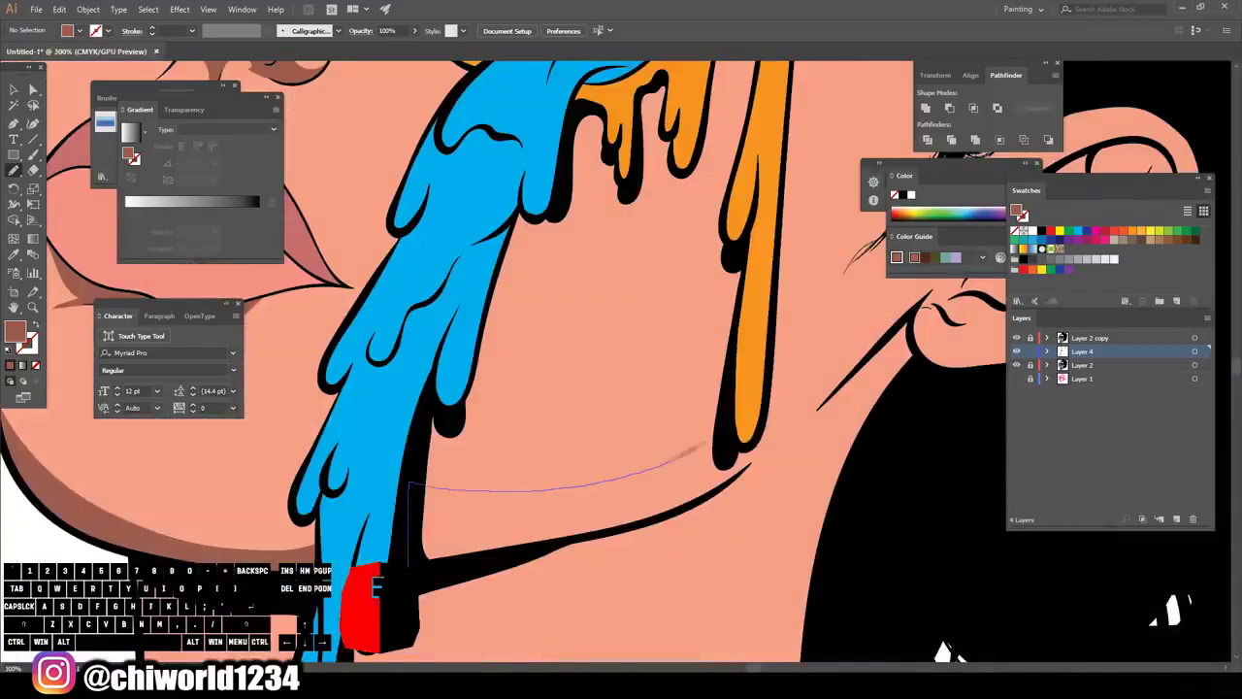
drag(764, 448, 409, 566)
- Add a brown shadow on the skin beside the glasses frame near the nose
key(ctrl+minus)
key(ctrl+minus)
key(ctrl+minus)
scroll(499, 557, up, 2)
key(ctrl+equal)
key(ctrl+equal)
key(ctrl+equal)
key(ctrl+equal)
key(ctrl+equal)
drag(831, 587, 678, 493)
key(ctrl+0)
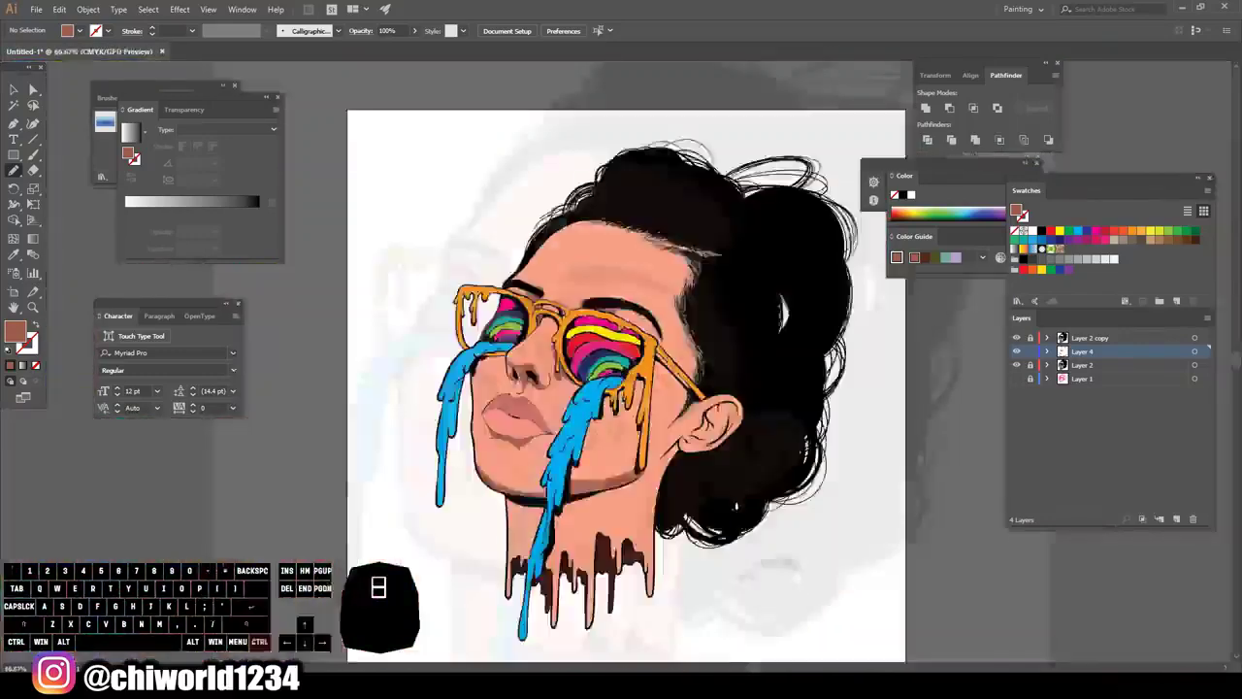
- Shade the near cheek in brown on both sides of the long orange drip, extending back towards the ear
scroll(747, 568, up, 5)
drag(747, 567, 718, 390)
key(ctrl+0)
scroll(575, 433, up, 5)
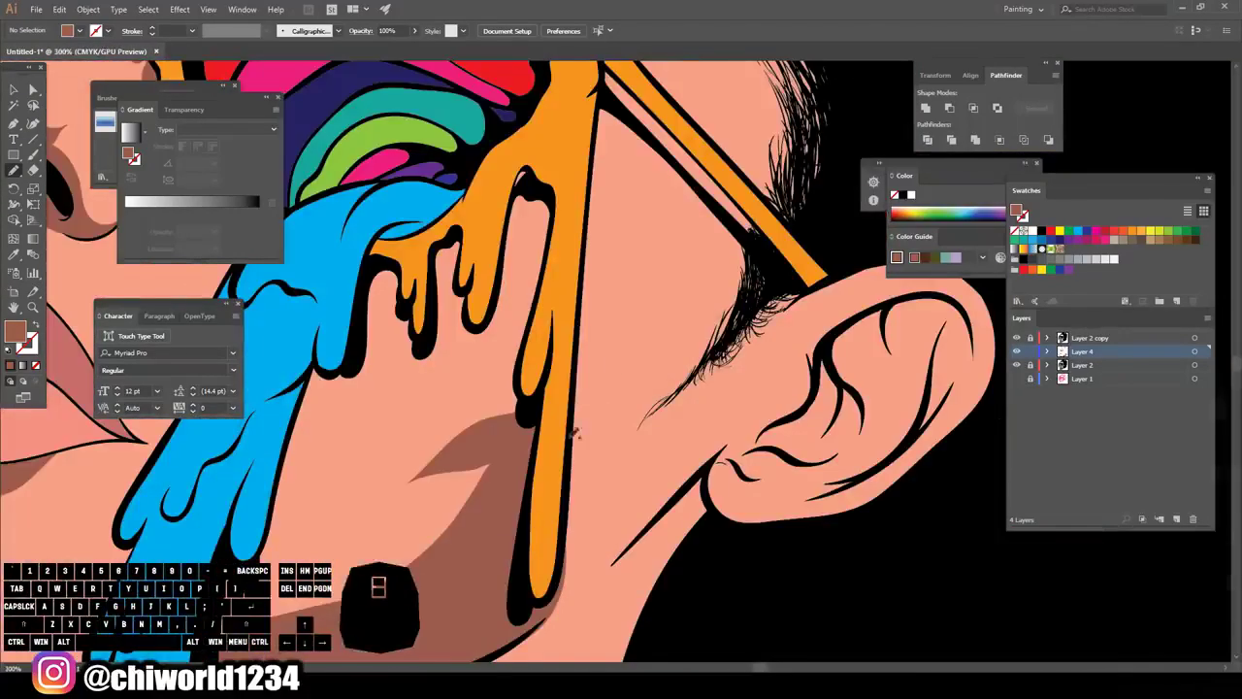
drag(592, 582, 588, 584)
key(ctrl+0)
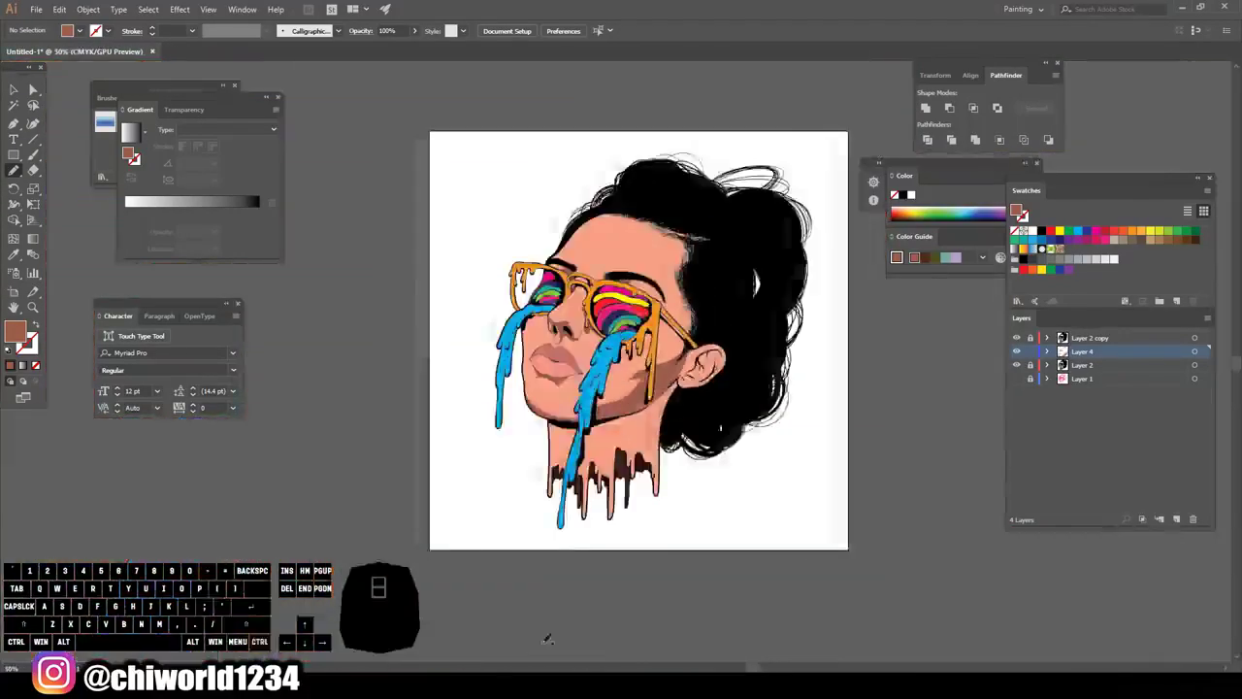
- Draw a brown shadow on the far cheek beneath the glasses frame, between the blue stream and the nose
scroll(693, 410, up, 5)
key(ctrl+0)
scroll(708, 330, up, 6)
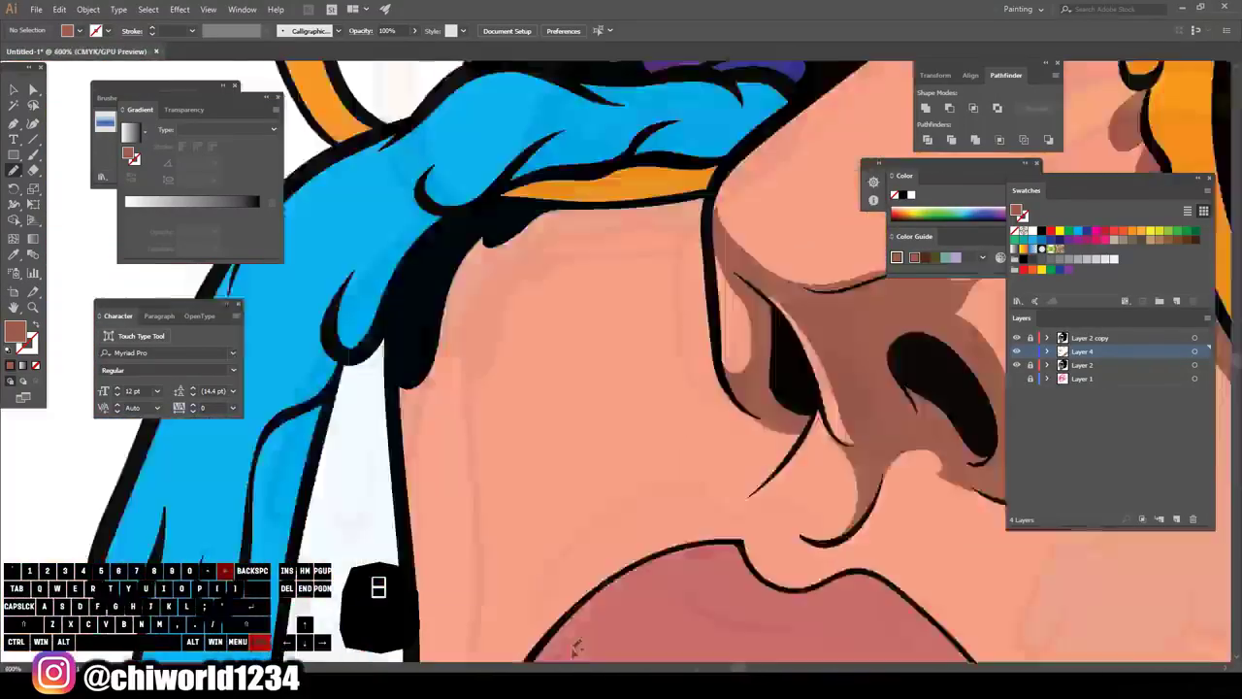
drag(709, 328, 573, 398)
drag(502, 335, 706, 320)
- Shade the area in front of the ear and the ear's inner folds with brown
key(ctrl+minus)
key(ctrl+minus)
key(ctrl+minus)
key(ctrl+equal)
key(ctrl+equal)
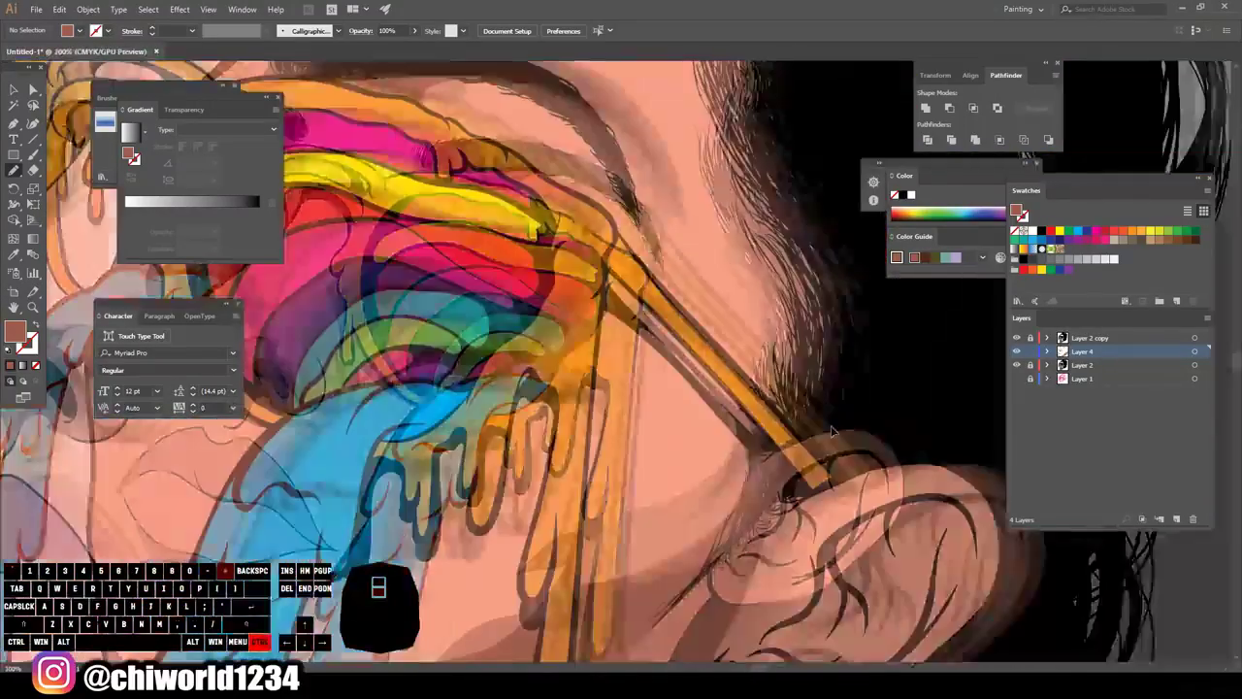
drag(631, 315, 626, 384)
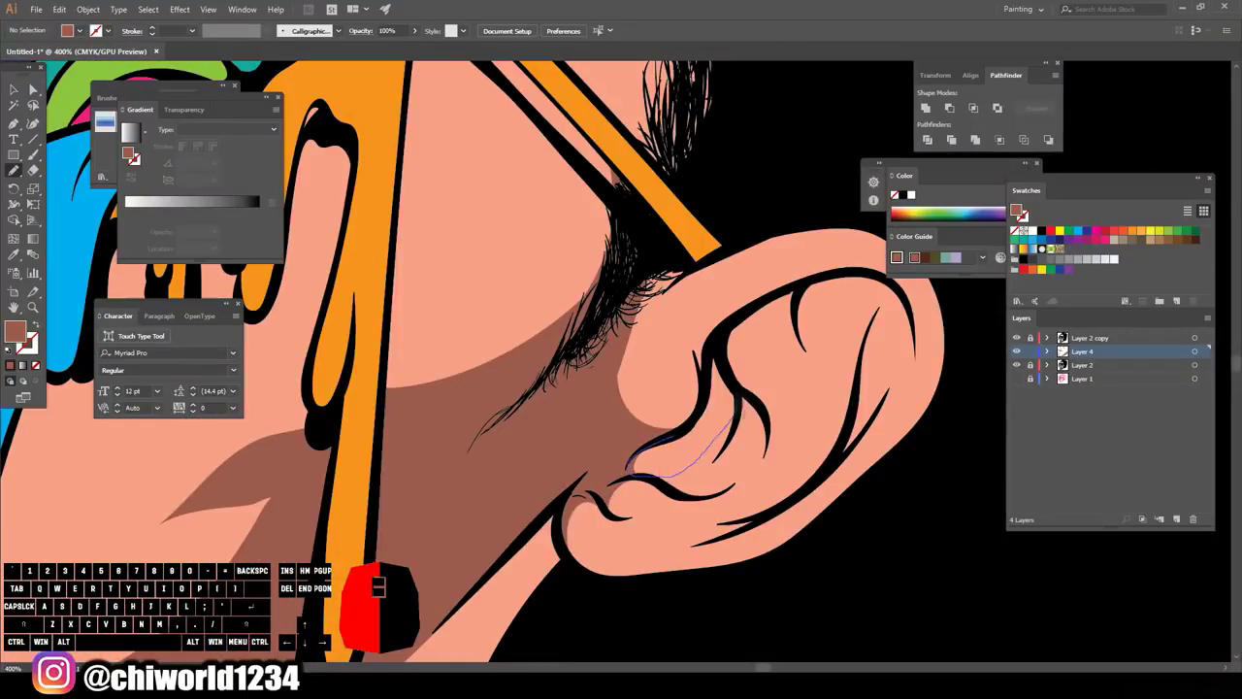
drag(726, 328, 743, 354)
mouse_move(740, 416)
mouse_down()
mouse_move(731, 339)
mouse_move(747, 388)
mouse_up()
- Draw a brown shadow on the neck beneath the chin, on the far side of the blue stream
key(ctrl+minus)
key(ctrl+minus)
key(ctrl+minus)
key(ctrl+minus)
key(ctrl+minus)
scroll(648, 544, left, 3)
key(ctrl+equal)
key(ctrl+equal)
key(ctrl+equal)
key(ctrl+equal)
key(ctrl+equal)
scroll(636, 549, left, 3)
mouse_move(551, 570)
mouse_down()
mouse_move(523, 541)
mouse_move(554, 565)
mouse_up()
scroll(550, 571, down, 4)
scroll(674, 635, up, 2)
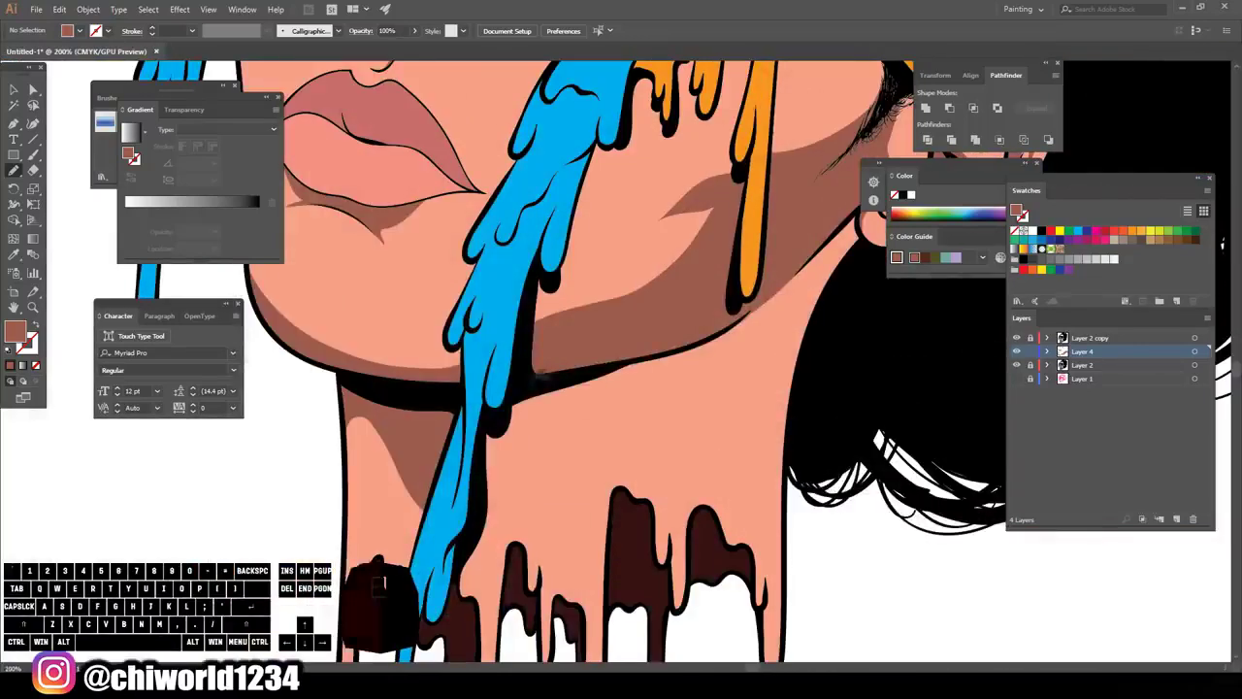
- Shade the neck beneath the jaw and along its back edge down to the last drip with brown
drag(666, 397, 664, 399)
scroll(618, 386, down, 5)
scroll(629, 398, up, 6)
scroll(471, 469, down, 1)
drag(626, 511, 646, 431)
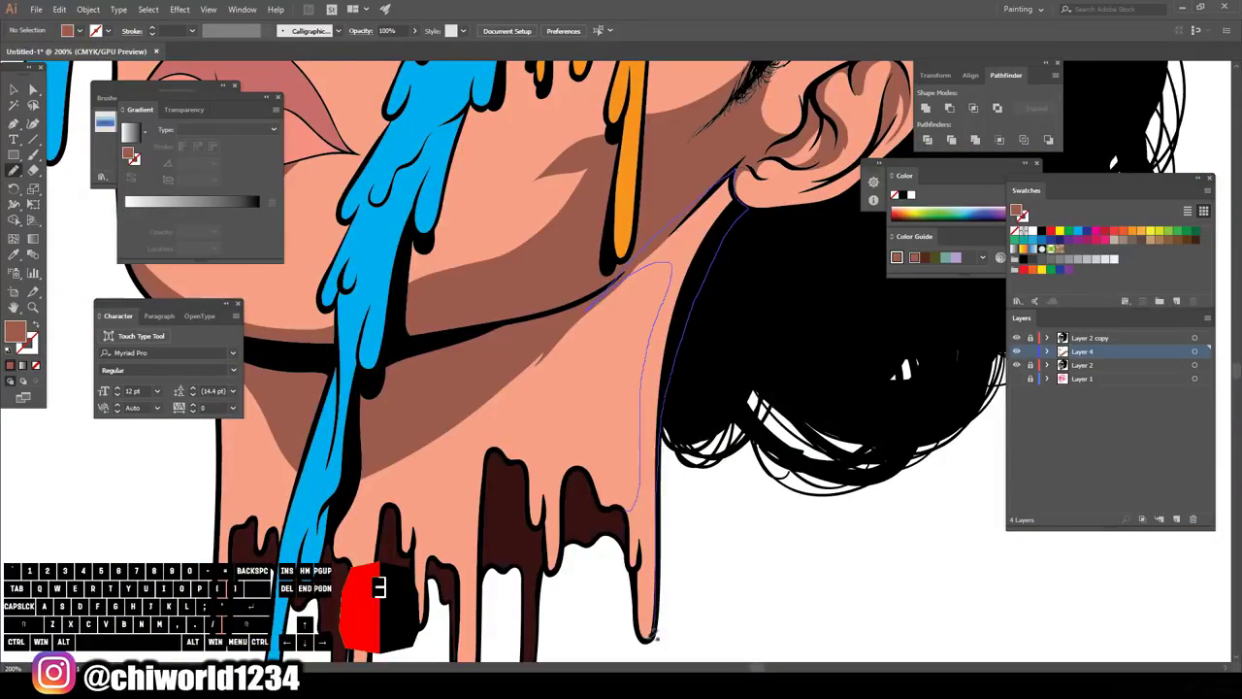
key(ctrl+minus)
key(ctrl+minus)
drag(631, 540, 655, 443)
- Draw a brown shadow on the temple beneath the glasses arm, in front of the ear
scroll(631, 504, up, 4)
scroll(630, 504, right, 2)
key(ctrl+equal)
key(ctrl+equal)
key(ctrl+equal)
key(ctrl+equal)
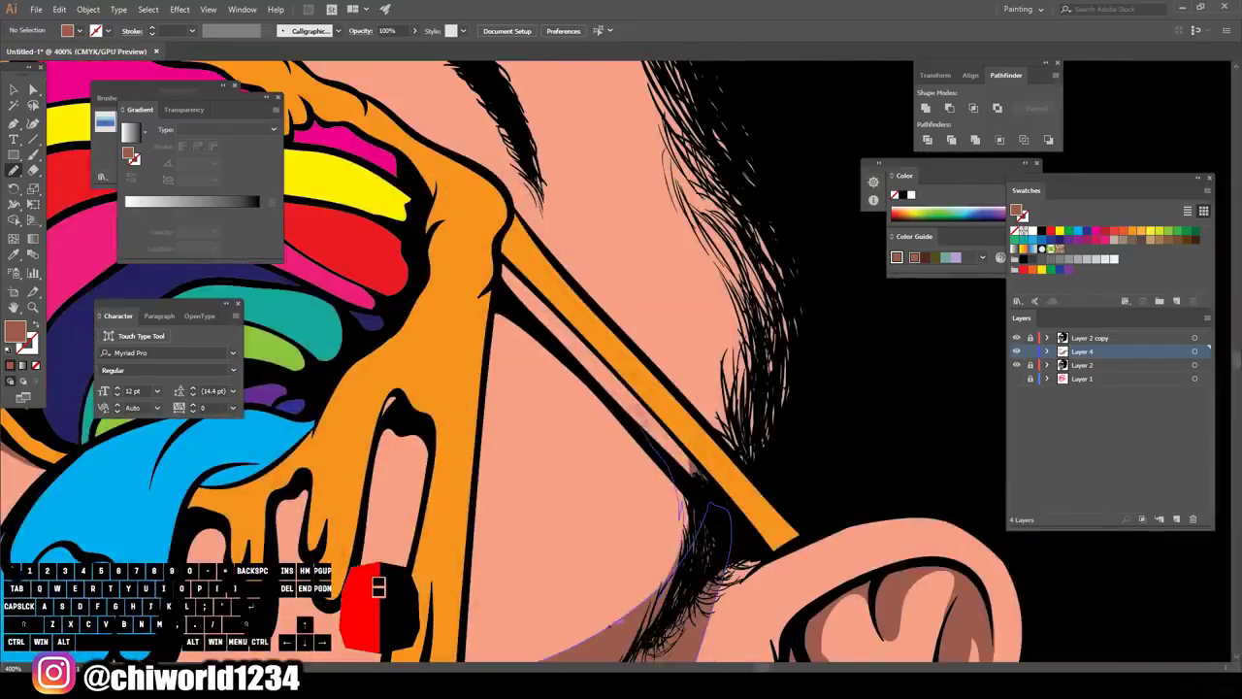
drag(632, 383, 646, 407)
- Sample the upper lip's colour and darken the fill to a deep red for the lip shading
key(ctrl+0)
scroll(723, 573, up, 6)
key(ctrl+minus)
key(ctrl+minus)
key(ctrl+minus)
key(ctrl+equal)
key(ctrl+equal)
key(ctrl+equal)
click(15, 257)
click(427, 281)
double_click(15, 332)
click(872, 479)
click(1081, 409)
click(1094, 402)
- Draw freehand deep red shadow shapes along the lower edge of the upper lip, from corner to corner
key(shift+b)
drag(832, 441, 711, 437)
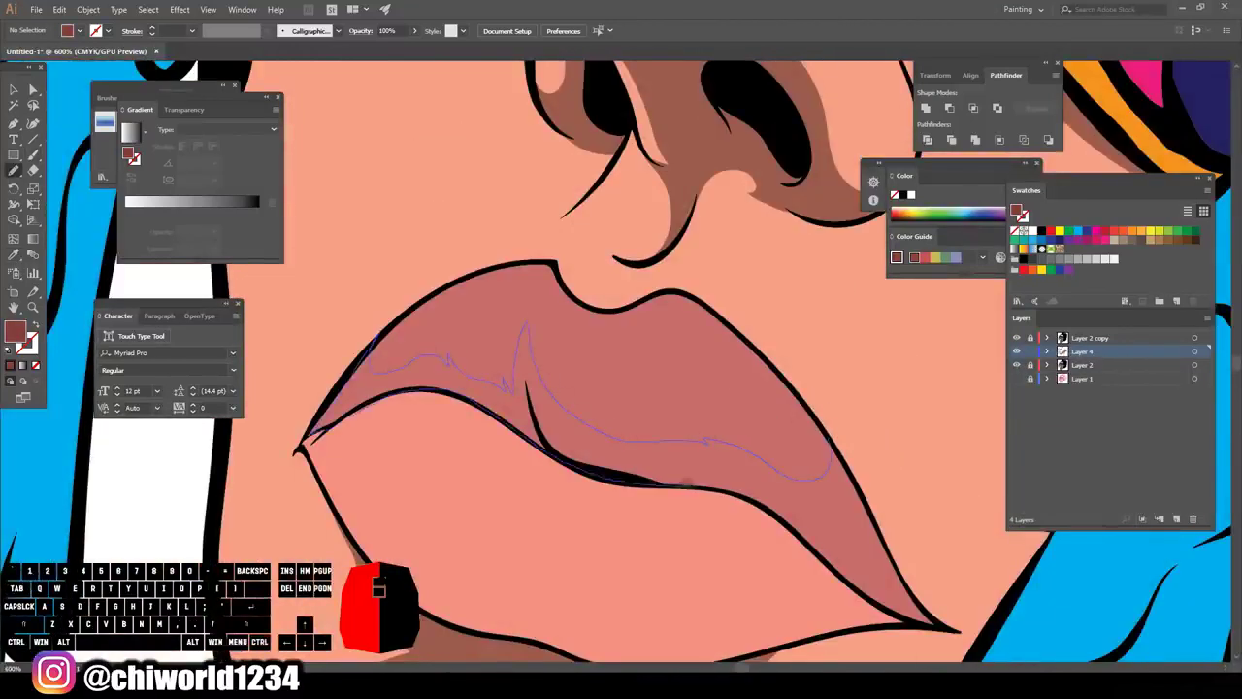
drag(854, 470, 833, 444)
key(ctrl+minus)
key(ctrl+minus)
key(ctrl+minus)
key(ctrl+minus)
key(ctrl+minus)
key(ctrl+minus)
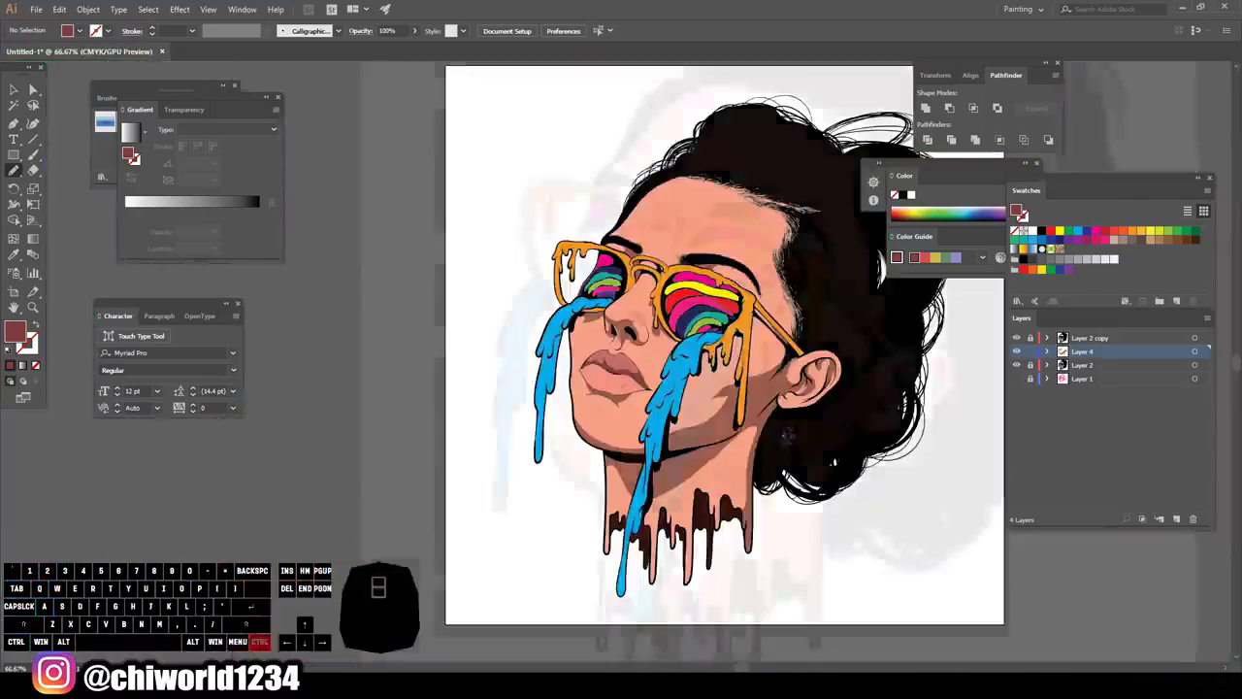
key(ctrl+equal)
key(ctrl+equal)
key(ctrl+equal)
key(ctrl+equal)
key(ctrl+equal)
key(ctrl+equal)
drag(879, 525, 870, 473)
scroll(338, 451, down, 1)
scroll(205, 466, up, 1)
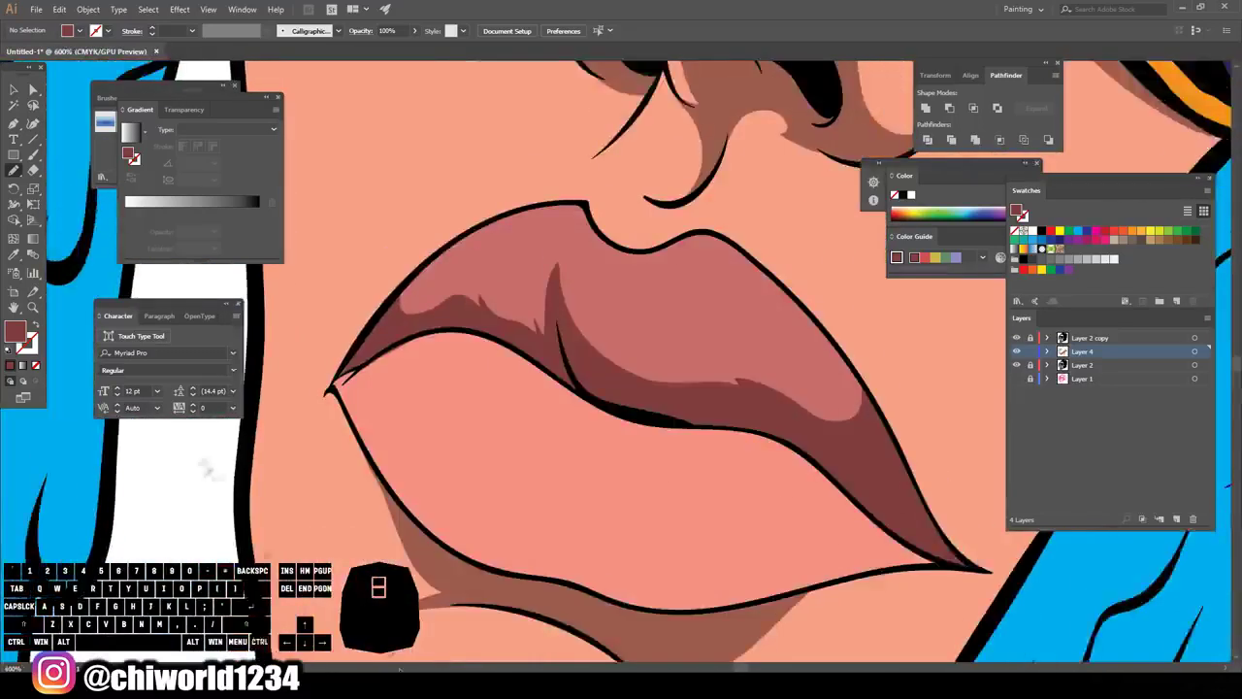
- Sample the lower lip's pink and darken the fill to a muted red for the lower lip shading
scroll(279, 491, up, 1)
scroll(301, 456, down, 1)
key(i)
click(407, 388)
double_click(22, 337)
click(865, 436)
click(1087, 408)
scroll(335, 405, up, 2)
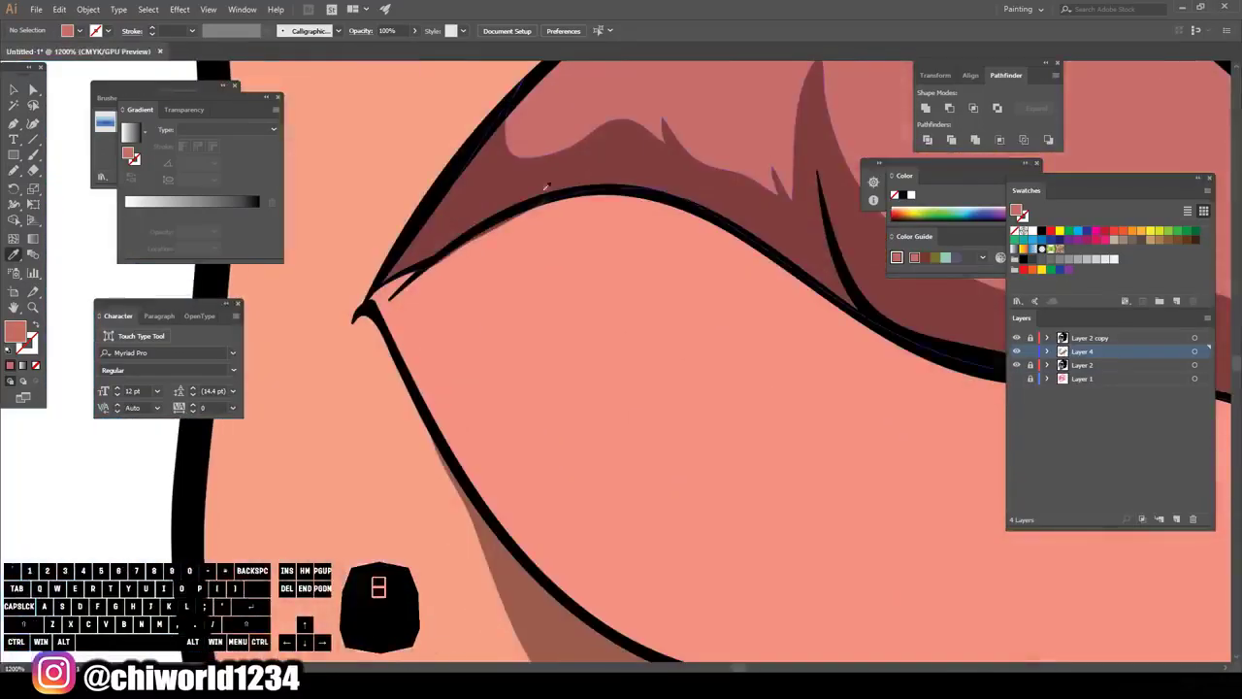
- Draw freehand muted red shadow shapes on the lower lip, around one corner and along the bottom edge to the other corner
drag(630, 597, 631, 597)
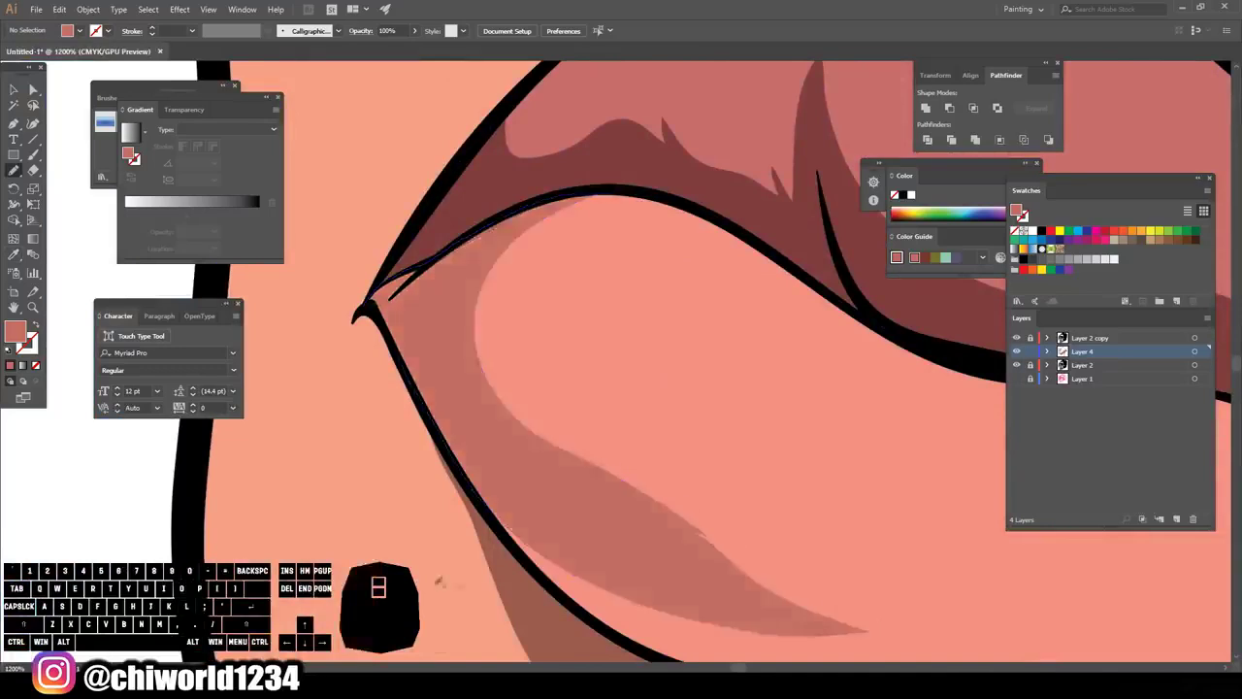
key(ctrl+minus)
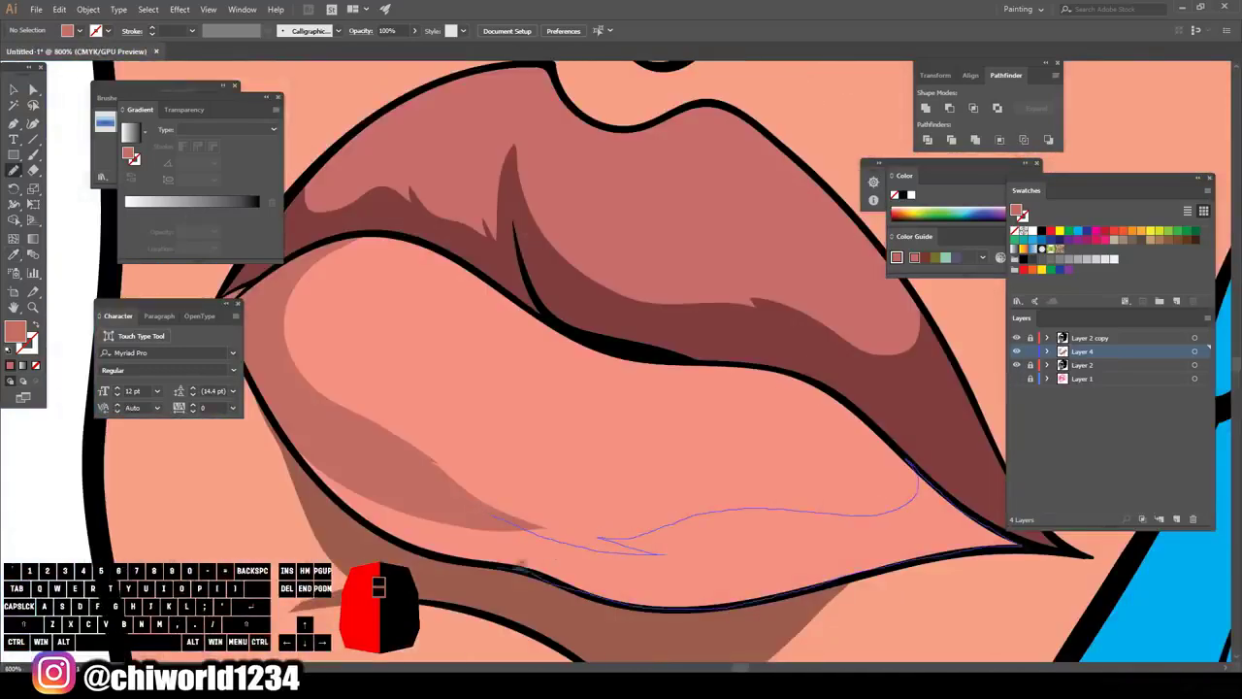
drag(522, 564, 445, 503)
key(ctrl+minus)
key(ctrl+minus)
key(ctrl+minus)
key(ctrl+minus)
key(ctrl+equal)
key(ctrl+equal)
key(ctrl+equal)
key(ctrl+equal)
mouse_move(387, 236)
mouse_down()
mouse_move(679, 379)
mouse_move(388, 236)
mouse_up()
- Sample the glasses frame's orange and darken the fill to brown #7C380A
key(ctrl+minus)
key(ctrl+minus)
key(ctrl+minus)
key(ctrl+minus)
key(ctrl+minus)
key(ctrl+minus)
key(ctrl+minus)
key(ctrl+minus)
key(ctrl+0)
key(ctrl+equal)
key(ctrl+equal)
key(ctrl+equal)
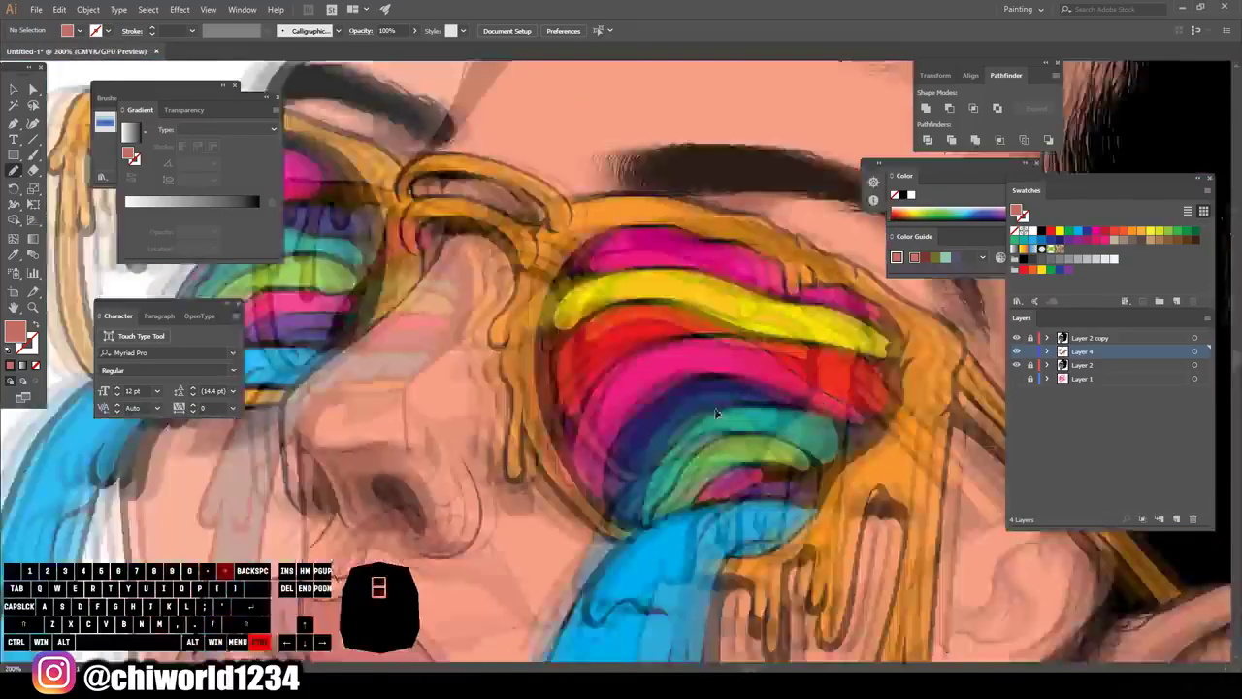
key(ctrl+equal)
key(ctrl+equal)
key(ctrl+equal)
key(ctrl+equal)
drag(716, 413, 155, 163)
key(i)
click(621, 359)
double_click(15, 331)
drag(972, 547, 972, 551)
click(924, 454)
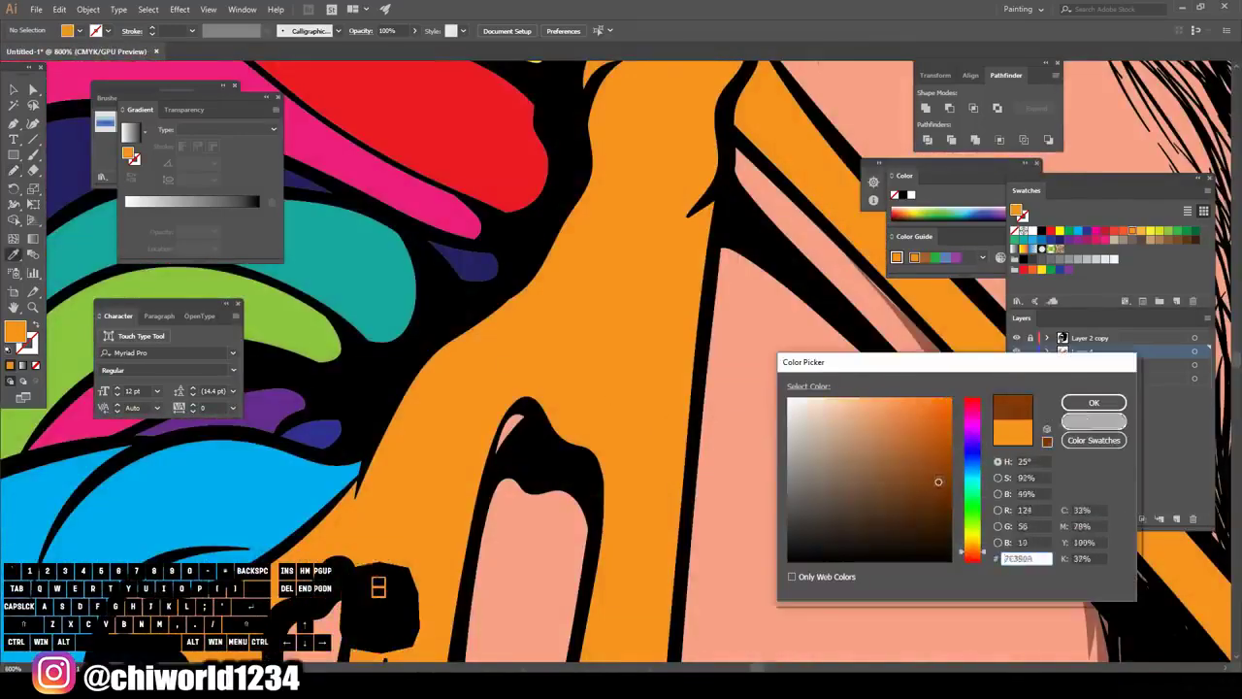
click(1094, 403)
- Draw brown shadow shapes along the lower edges and ends of the two bars bridging the lenses
key(ctrl+minus)
key(ctrl+minus)
key(ctrl+minus)
key(ctrl+equal)
key(ctrl+equal)
key(ctrl+equal)
key(ctrl+equal)
drag(351, 337, 922, 434)
key(n)
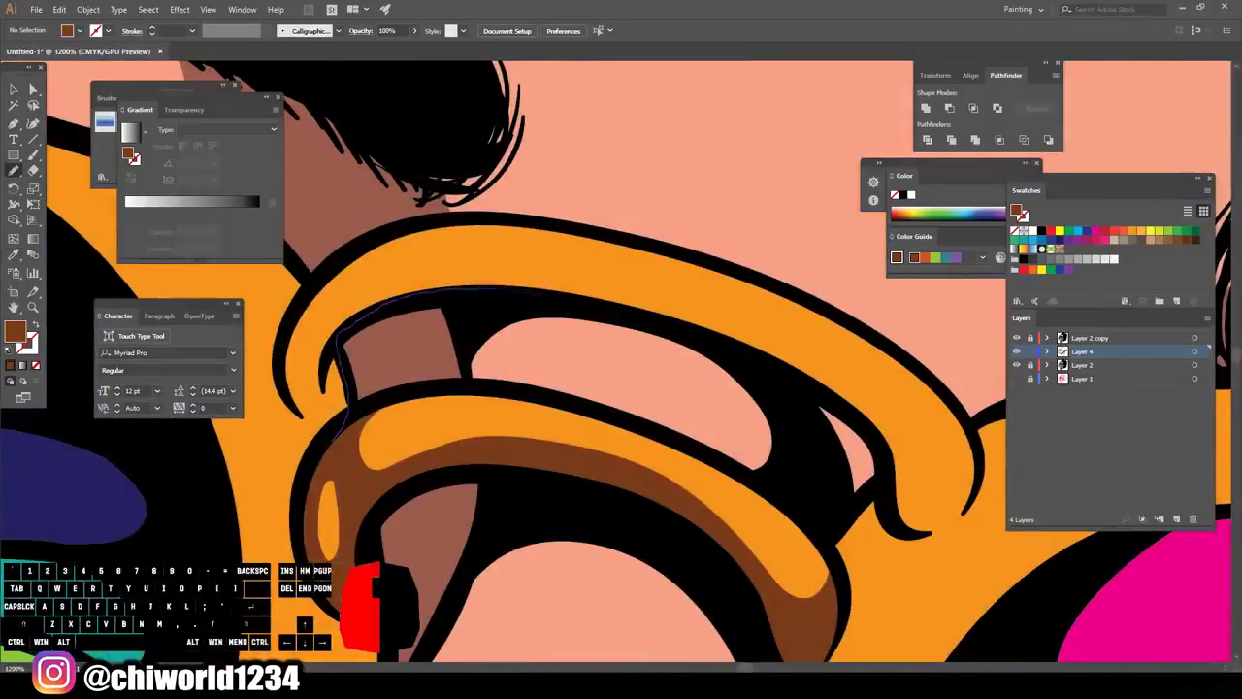
drag(481, 287, 330, 443)
scroll(330, 437, down, 3)
scroll(340, 440, up, 3)
drag(912, 456, 859, 509)
drag(858, 510, 859, 509)
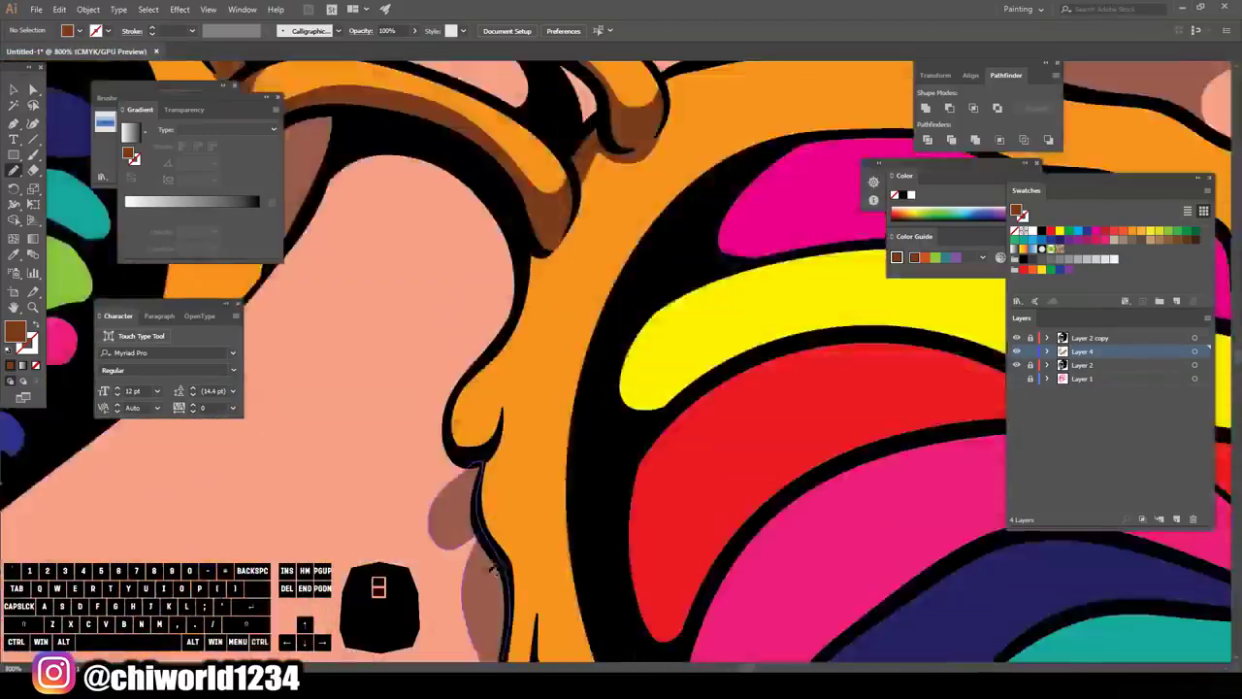
- Shade the near lens's inner rim and the drips beside the nose with brown
scroll(493, 571, down, 5)
drag(534, 563, 534, 369)
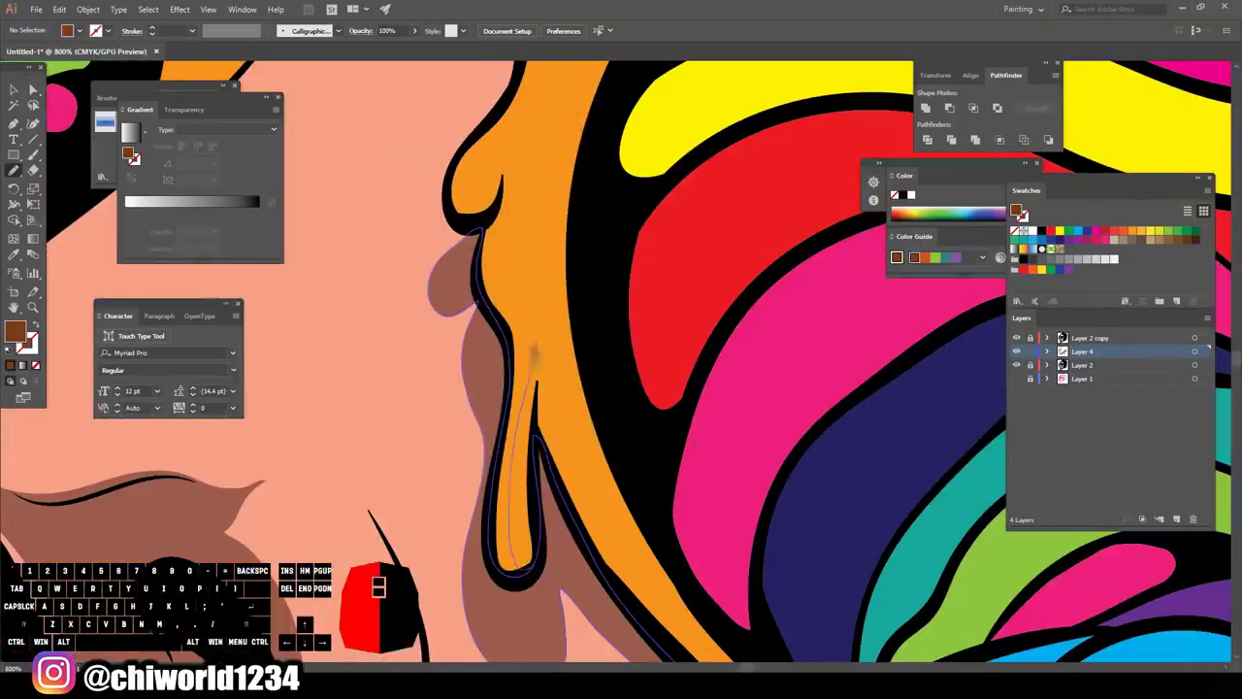
drag(485, 225, 486, 225)
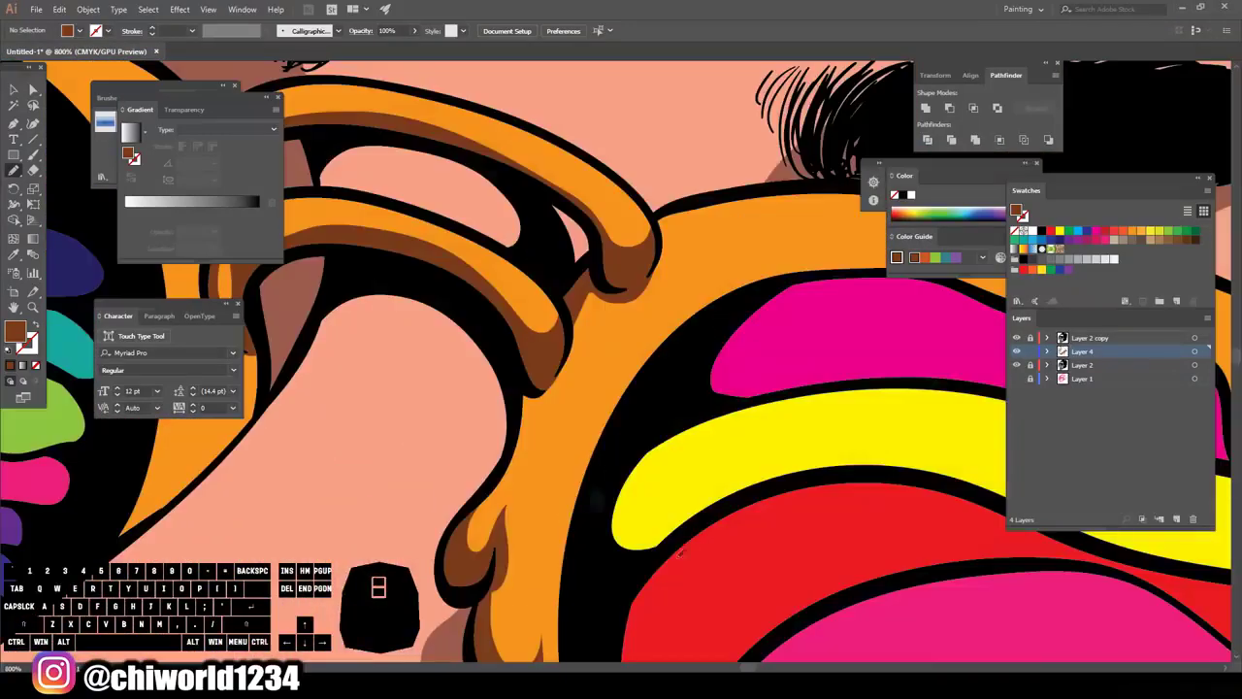
drag(571, 490, 571, 490)
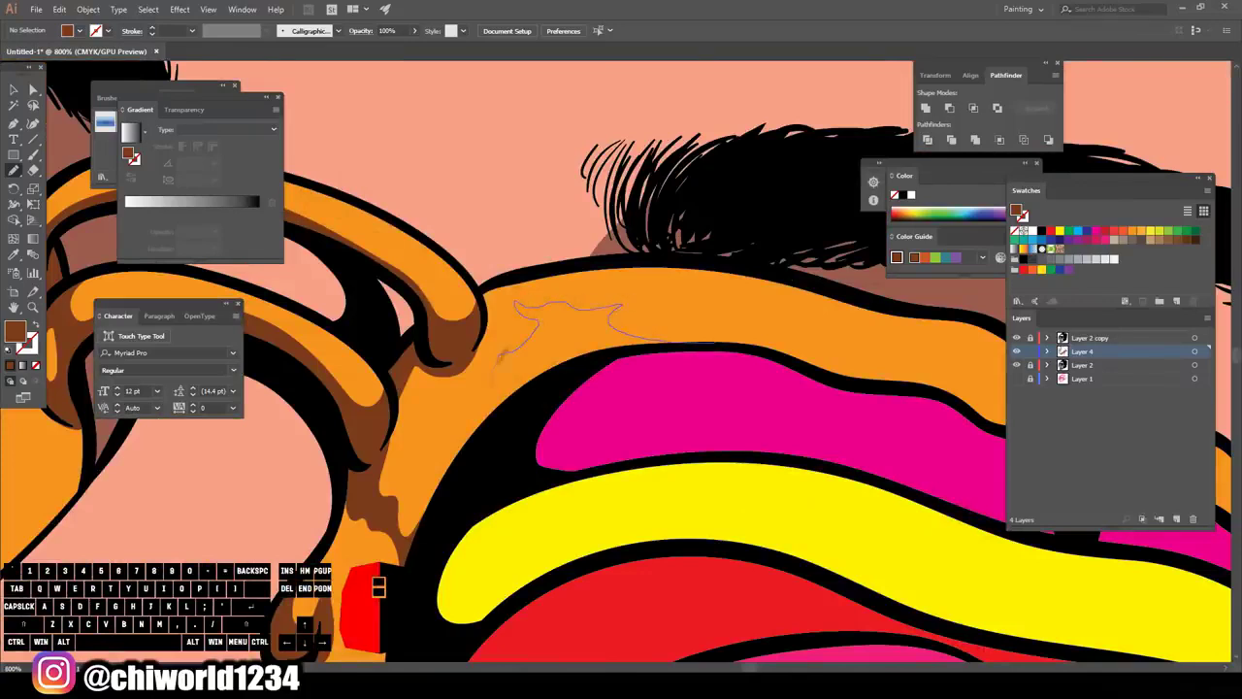
- Draw wavy brown shadows on the near lens's upper rim down to its drip, and on the far lens's inner rim
drag(519, 305, 519, 305)
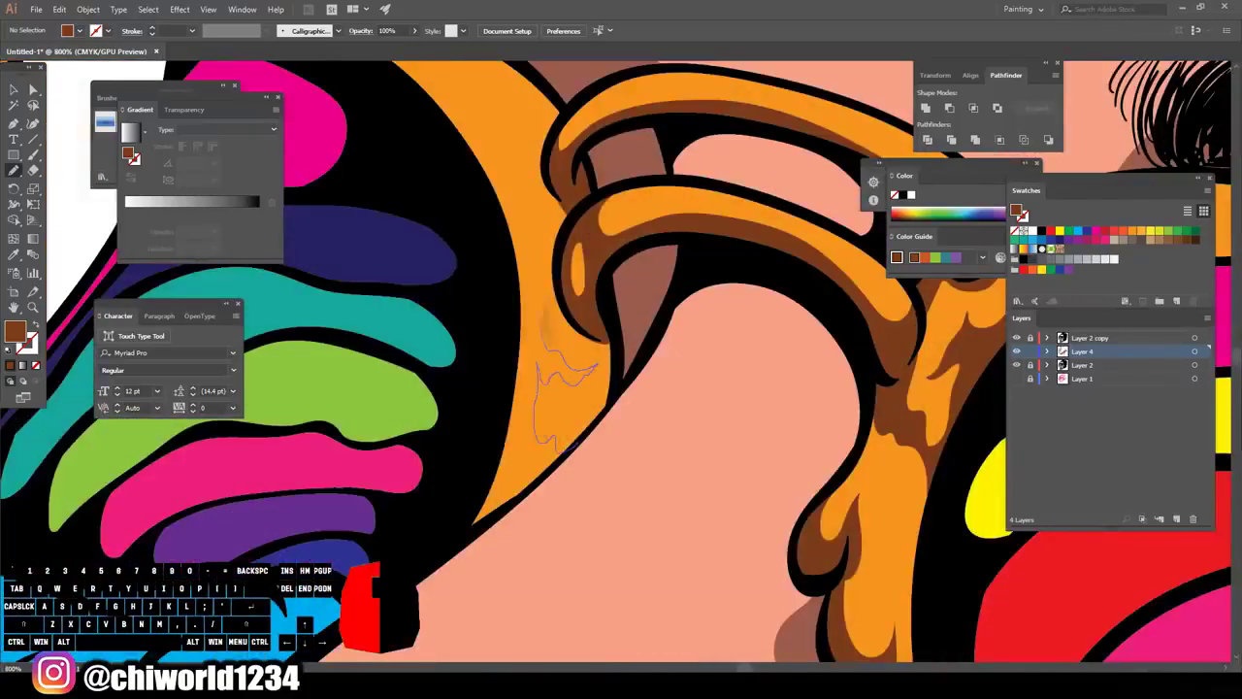
drag(555, 254, 555, 255)
drag(340, 341, 497, 308)
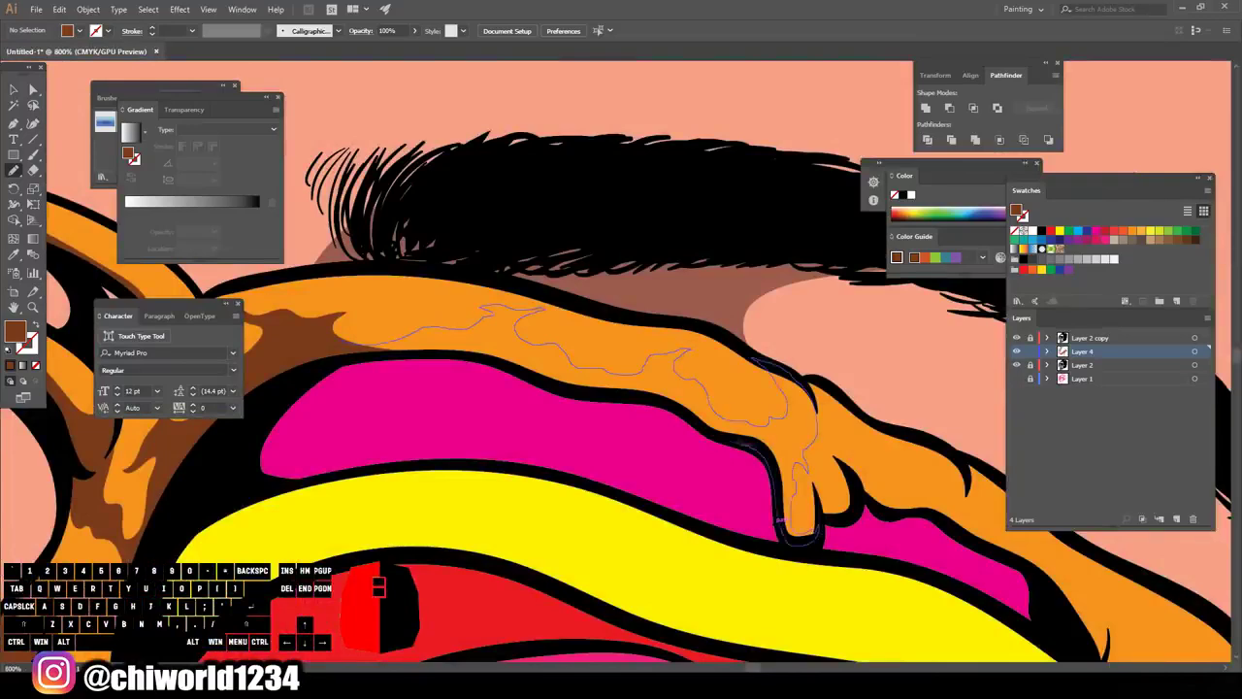
drag(779, 522, 779, 522)
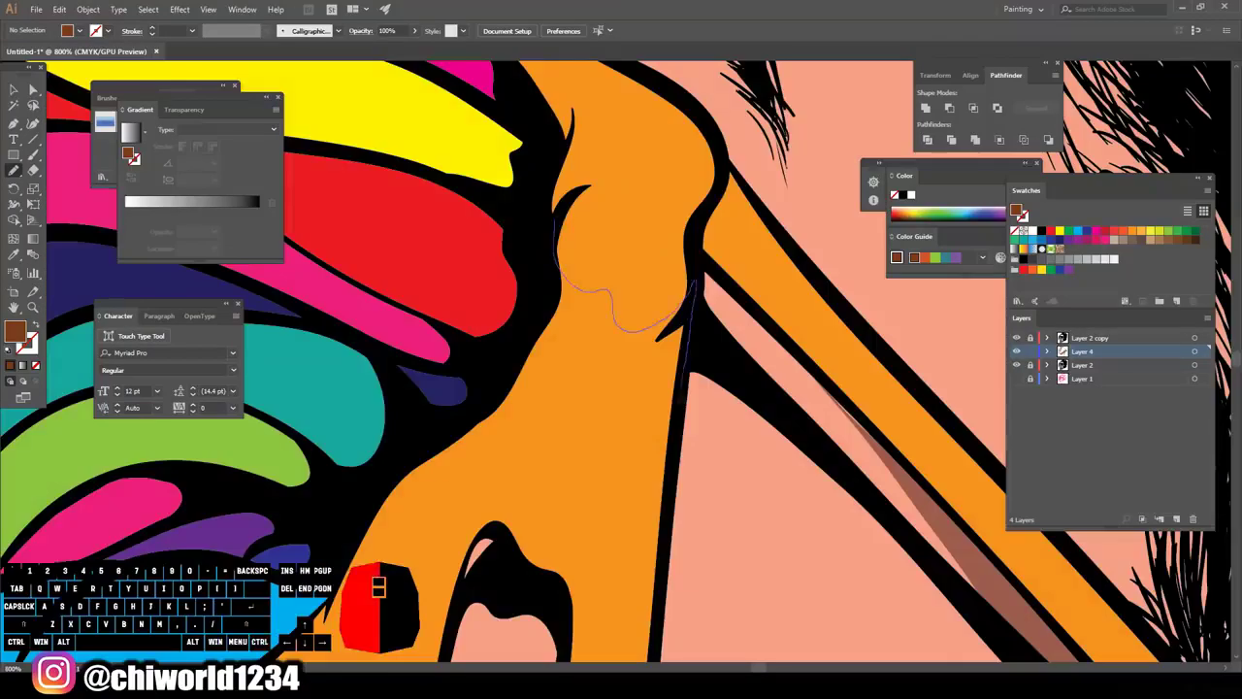
- Shade the near lens's outer frame corner by the hinge and the rim stretch leading up to the drips with brown
drag(596, 310, 543, 407)
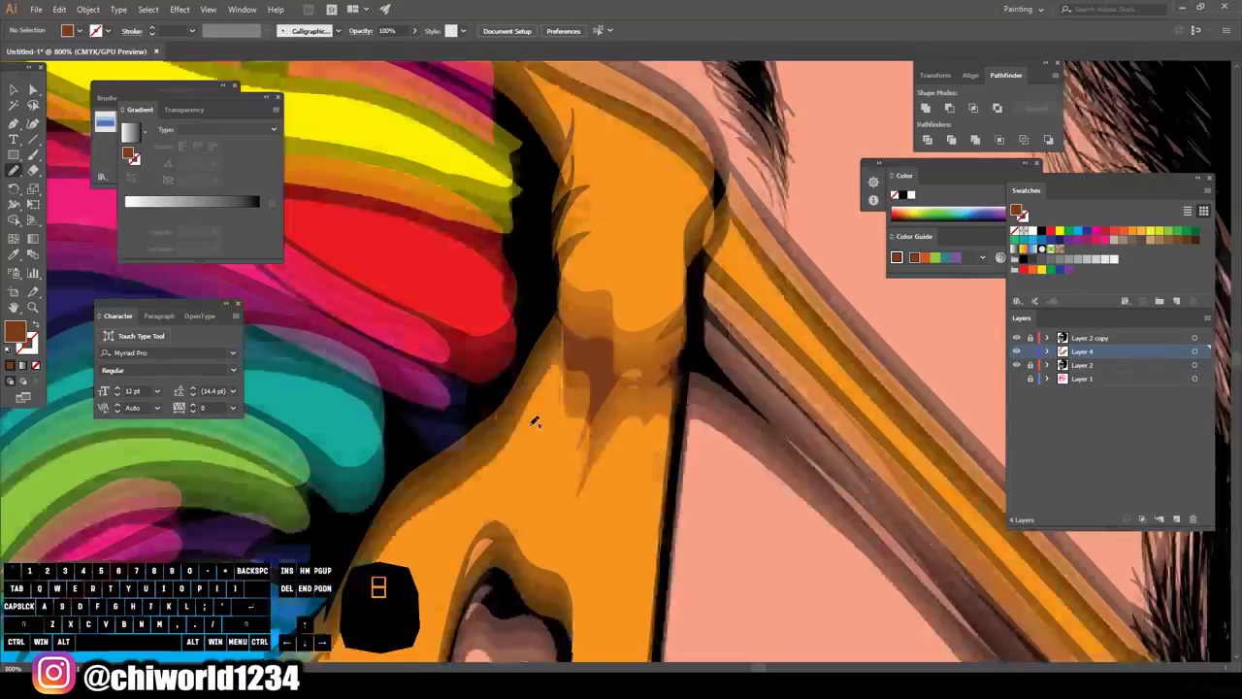
drag(587, 420, 684, 456)
drag(561, 327, 561, 327)
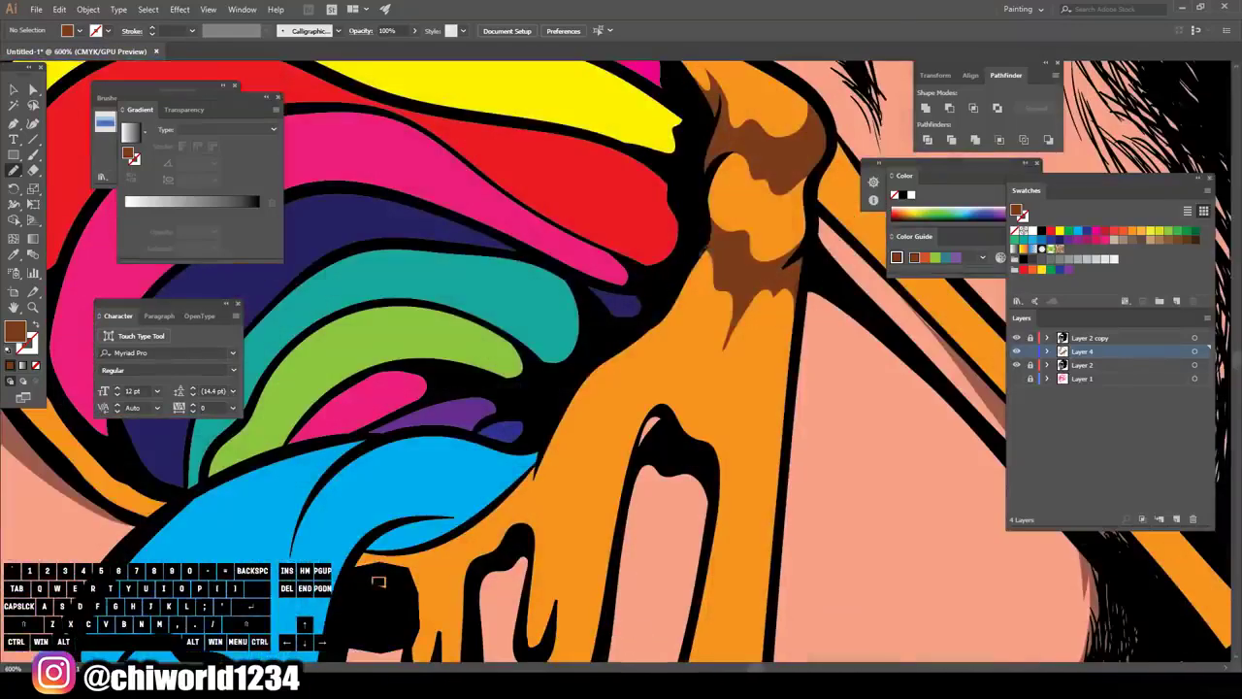
drag(757, 411, 723, 388)
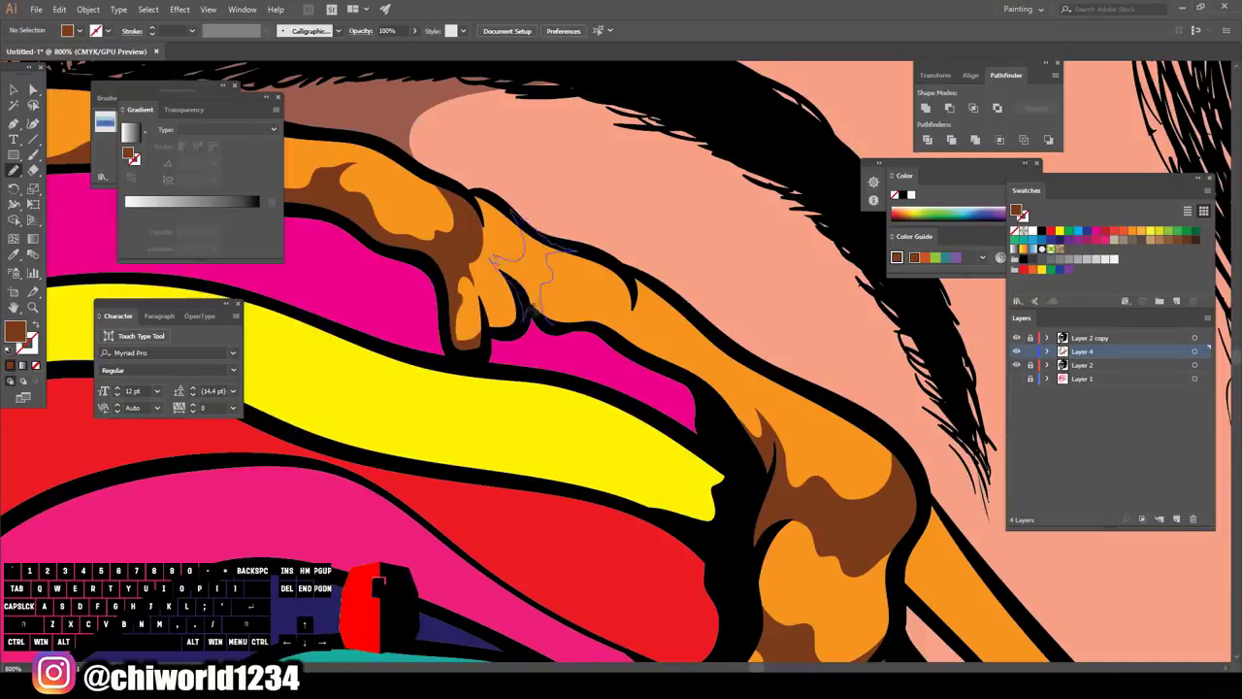
drag(669, 340, 670, 339)
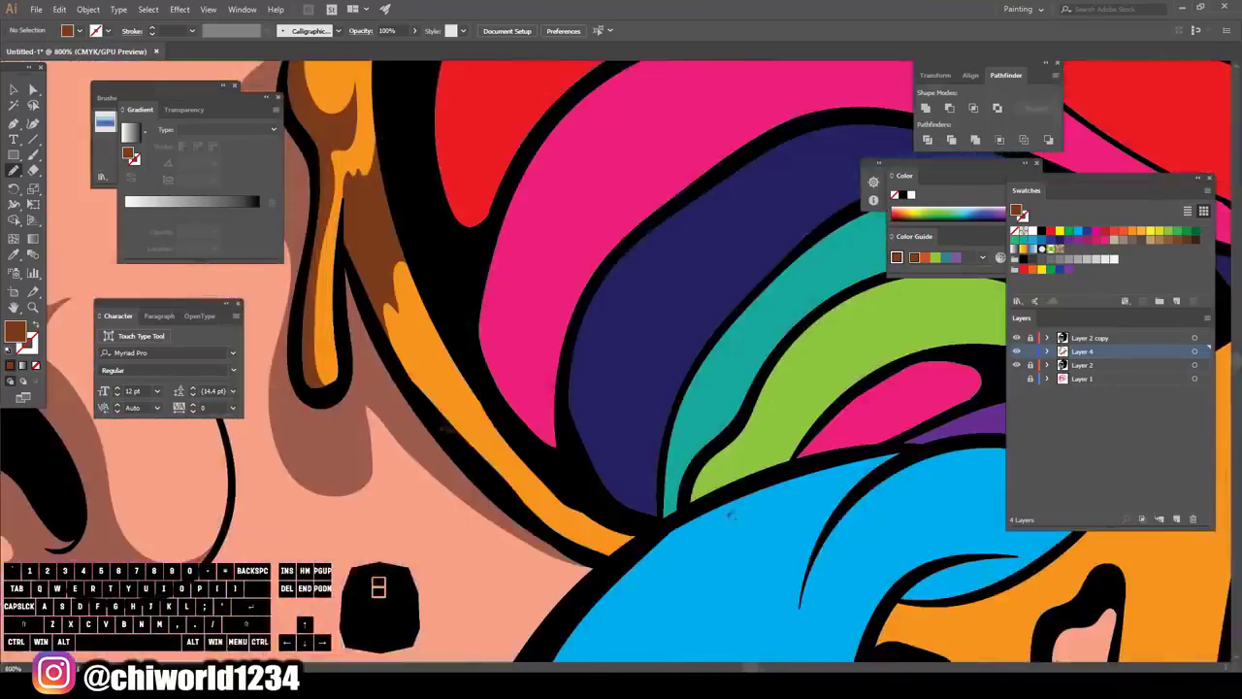
- Add brown shadows to the drips beneath the near lens and to the curved outer band on the frame's far side
drag(624, 305, 691, 409)
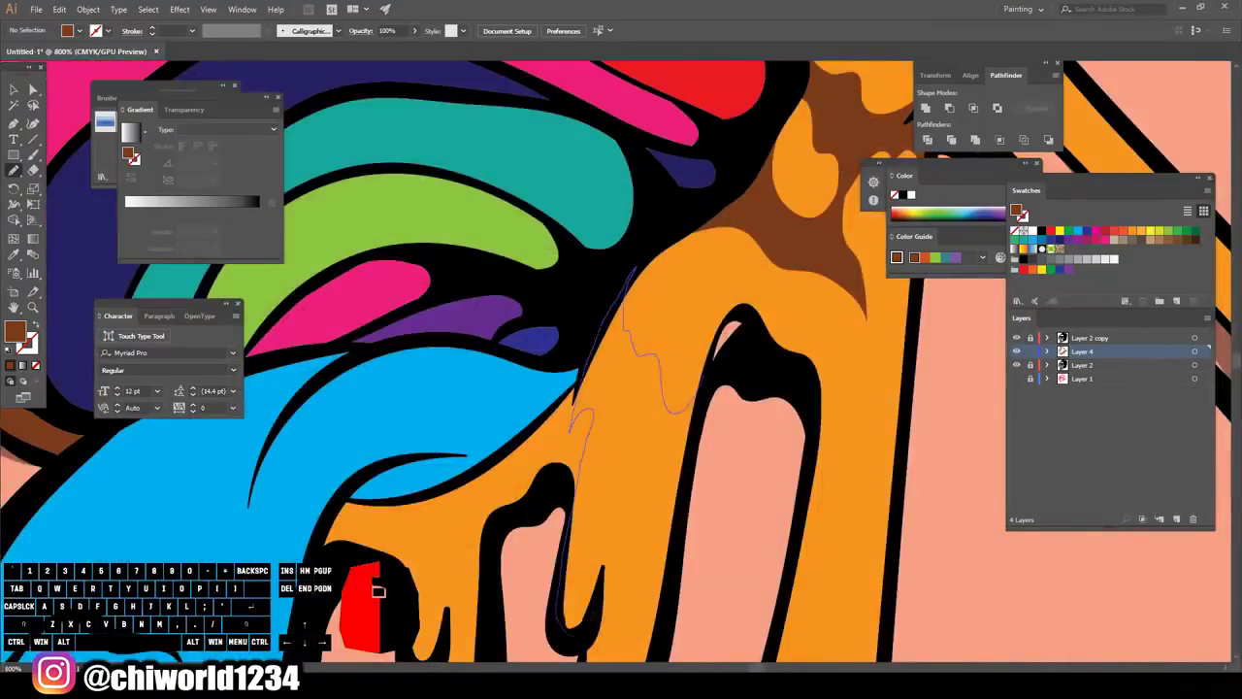
drag(669, 464, 679, 456)
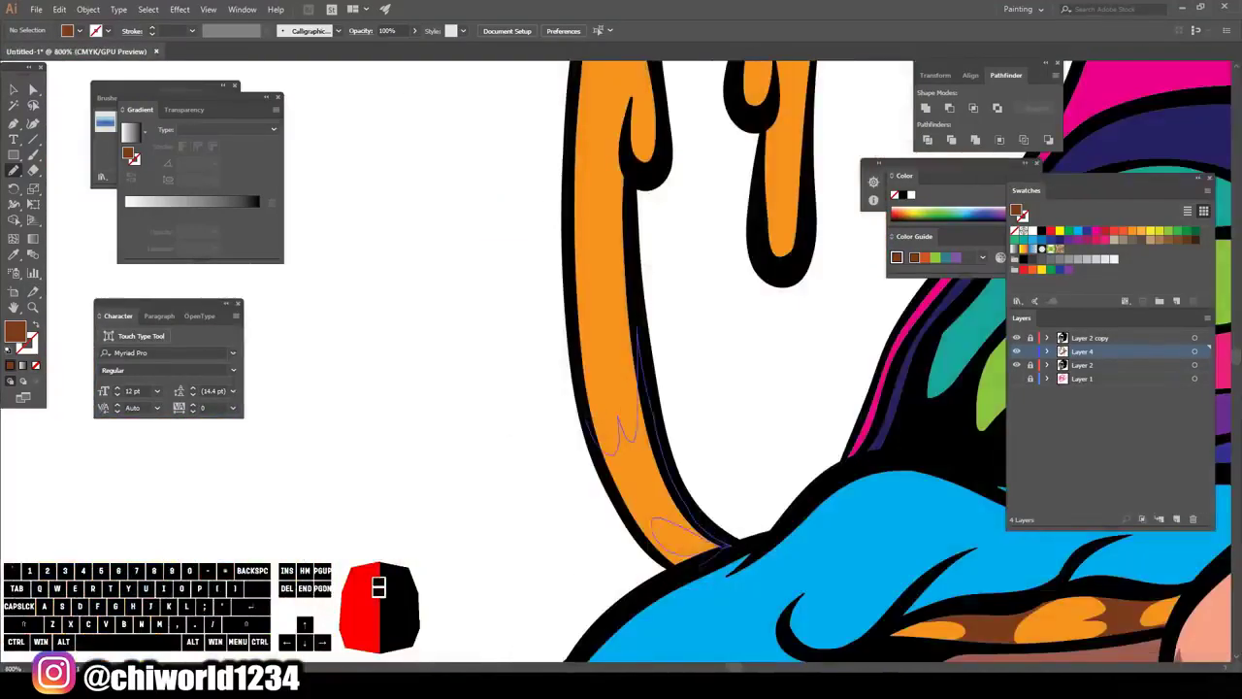
drag(700, 564, 588, 422)
scroll(638, 543, up, 4)
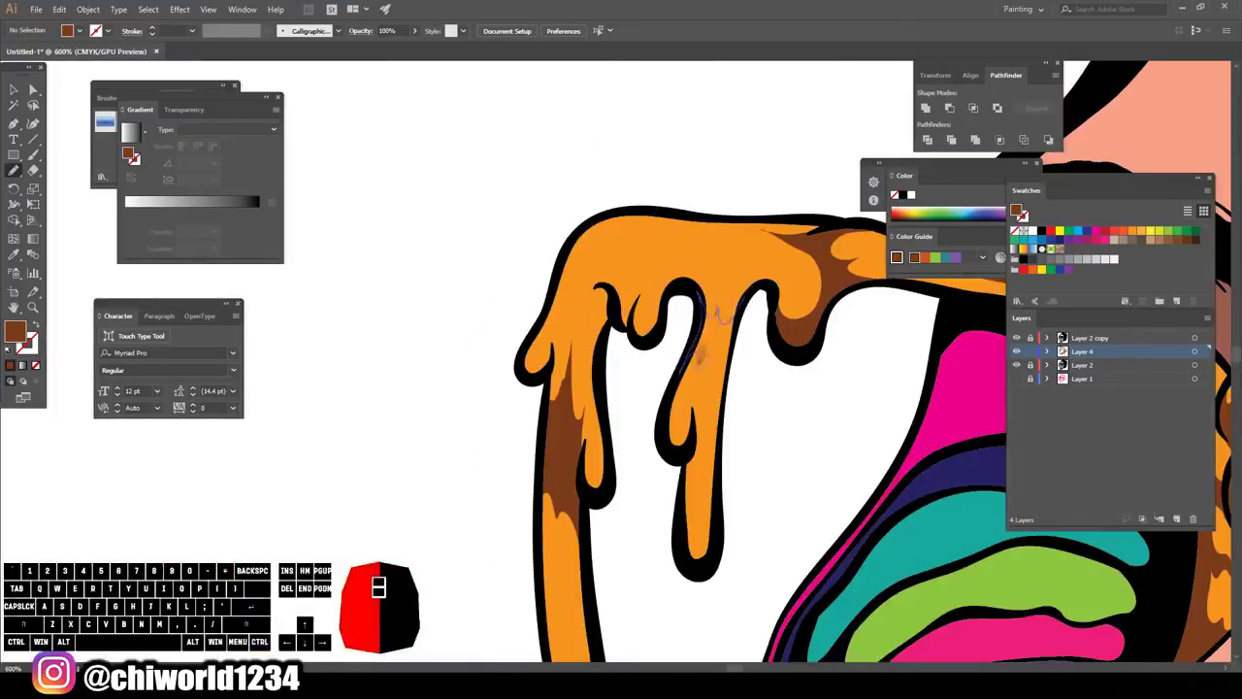
- Draw brown shadows on the drips and curls hanging from the upper corner of the frame's far side
drag(701, 361, 697, 406)
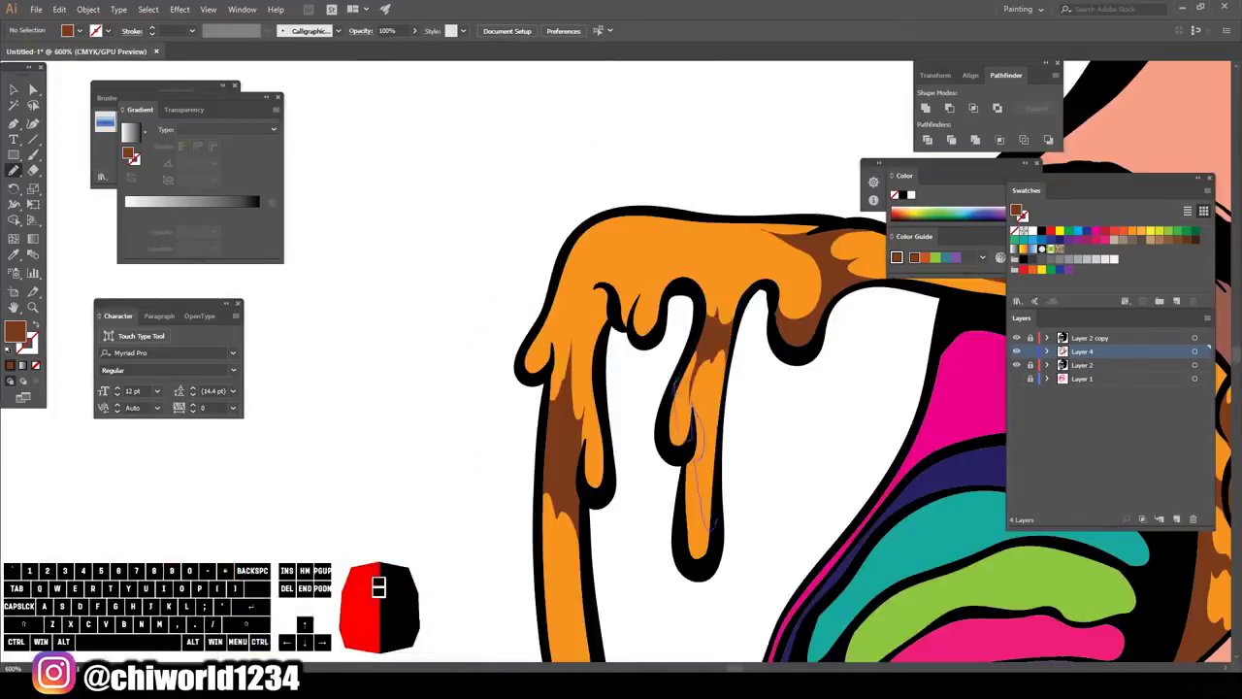
drag(713, 526, 715, 529)
drag(720, 275, 773, 282)
drag(666, 299, 653, 311)
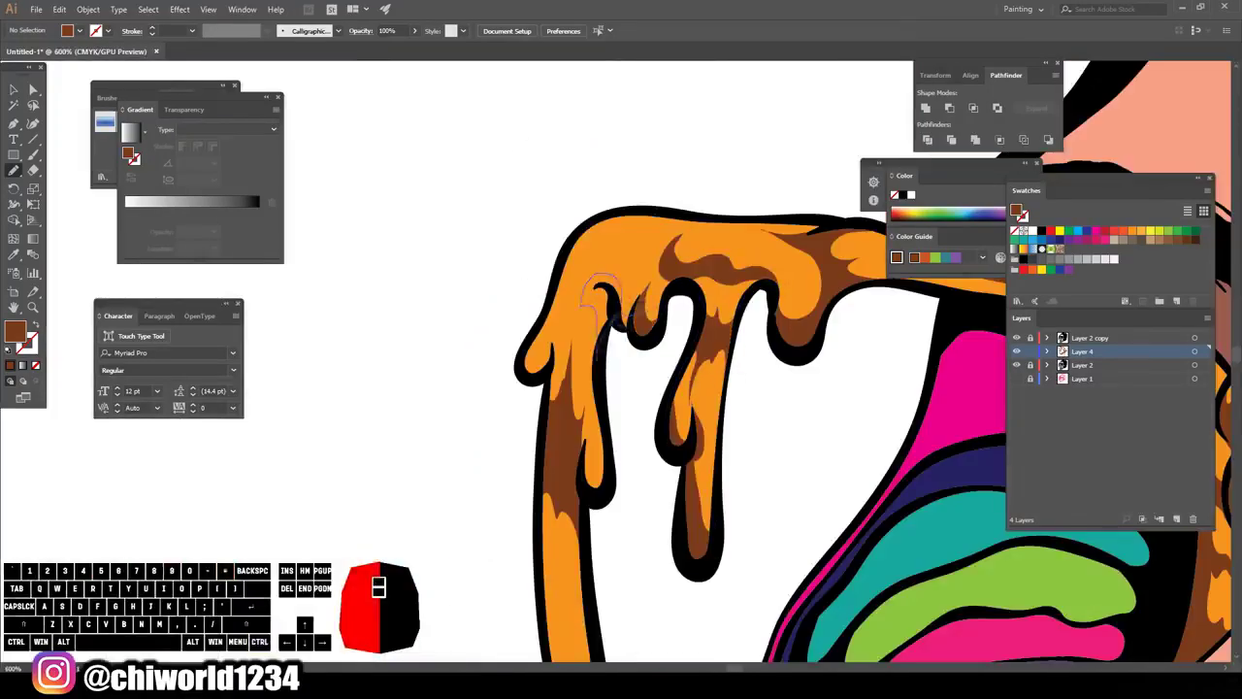
drag(598, 358, 611, 328)
- Shade the top edge and the small outermost drip of the frame's far upper corner with brown
key(ctrl+minus)
key(ctrl+minus)
key(ctrl+minus)
key(ctrl+minus)
key(ctrl+equal)
key(ctrl+equal)
key(ctrl+equal)
key(ctrl+equal)
key(ctrl+equal)
drag(873, 189, 848, 338)
mouse_move(874, 338)
mouse_down()
mouse_move(699, 331)
mouse_move(844, 357)
mouse_up()
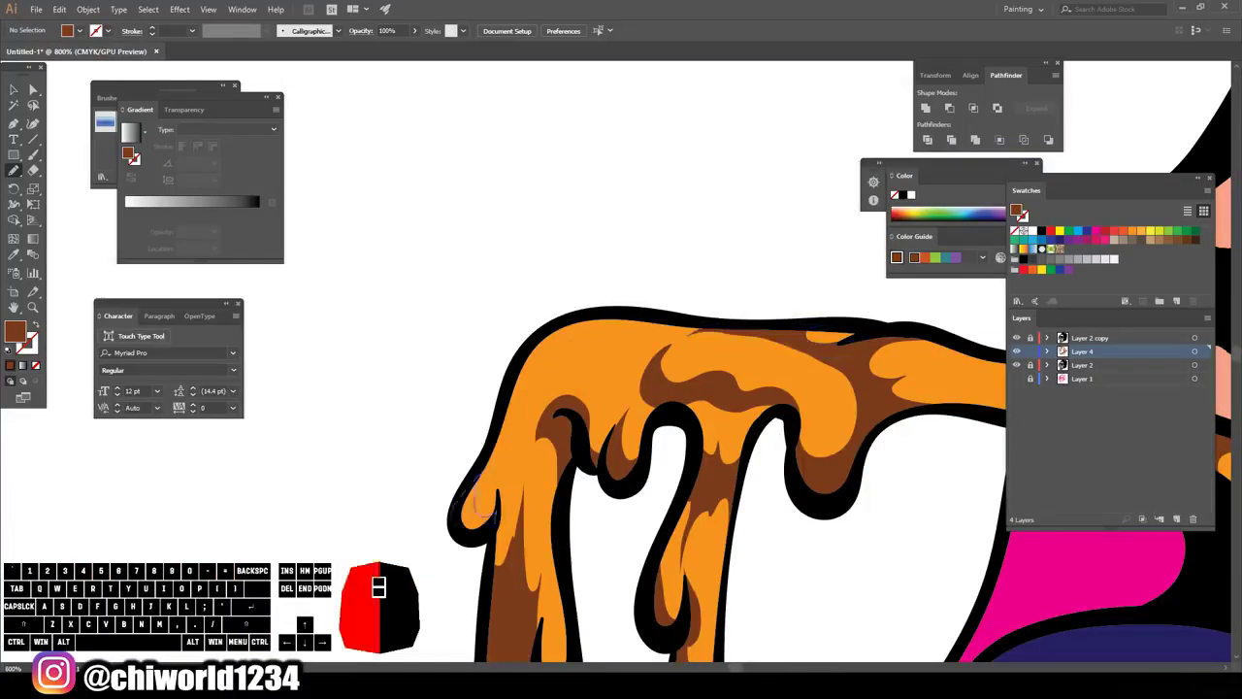
drag(507, 388, 550, 380)
- Draw brown shadow patches along the glasses arm running back to the ear
key(ctrl+minus)
key(ctrl+minus)
key(ctrl+minus)
key(ctrl+minus)
key(ctrl+minus)
key(ctrl+equal)
key(ctrl+equal)
key(ctrl+equal)
key(ctrl+equal)
key(ctrl+equal)
mouse_move(714, 388)
mouse_down()
mouse_move(699, 450)
mouse_move(763, 466)
mouse_up()
key(ctrl+minus)
key(ctrl+minus)
key(ctrl+minus)
key(ctrl+minus)
key(ctrl+minus)
key(ctrl+equal)
key(ctrl+equal)
key(ctrl+equal)
key(ctrl+equal)
drag(847, 515, 587, 301)
mouse_move(585, 369)
mouse_down()
mouse_move(536, 380)
mouse_move(575, 334)
mouse_up()
mouse_move(549, 544)
mouse_down()
mouse_move(549, 446)
mouse_move(377, 335)
mouse_up()
drag(413, 163, 492, 249)
drag(582, 370, 415, 165)
- Add the remaining brown shadow patches to the rounded upper corner on the frame's far side
key(ctrl+minus)
key(ctrl+minus)
key(ctrl+minus)
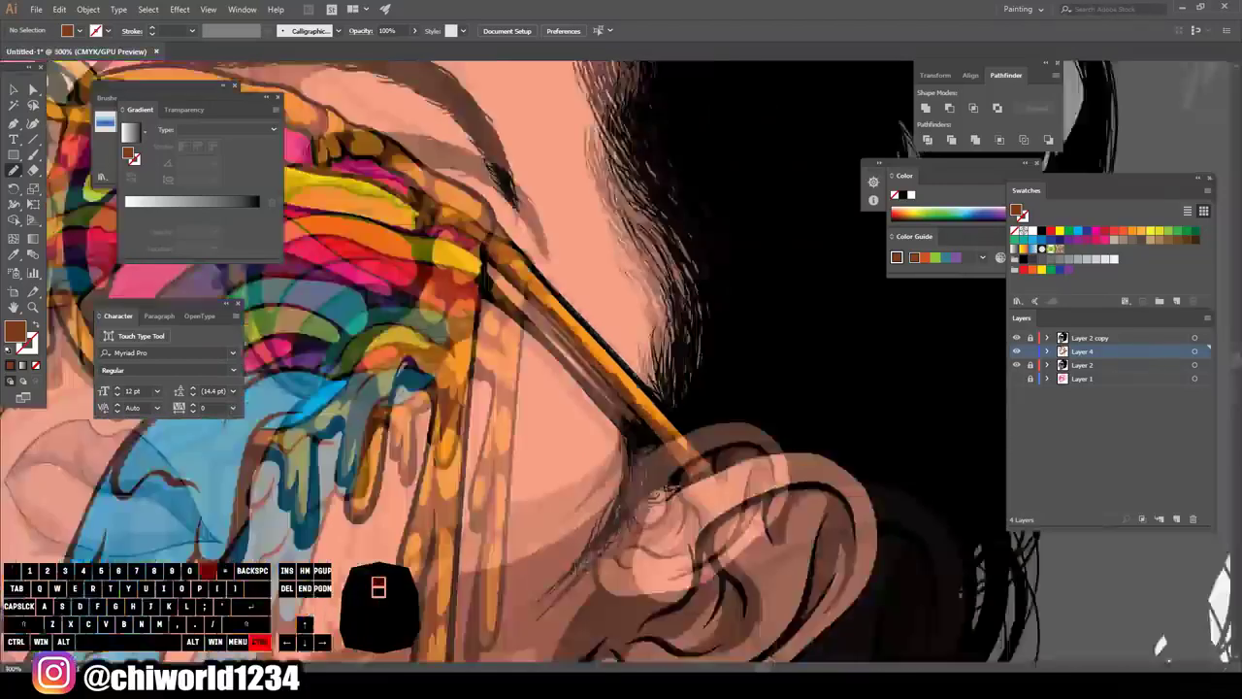
drag(408, 320, 834, 378)
key(ctrl+equal)
key(ctrl+equal)
key(ctrl+equal)
drag(750, 379, 796, 387)
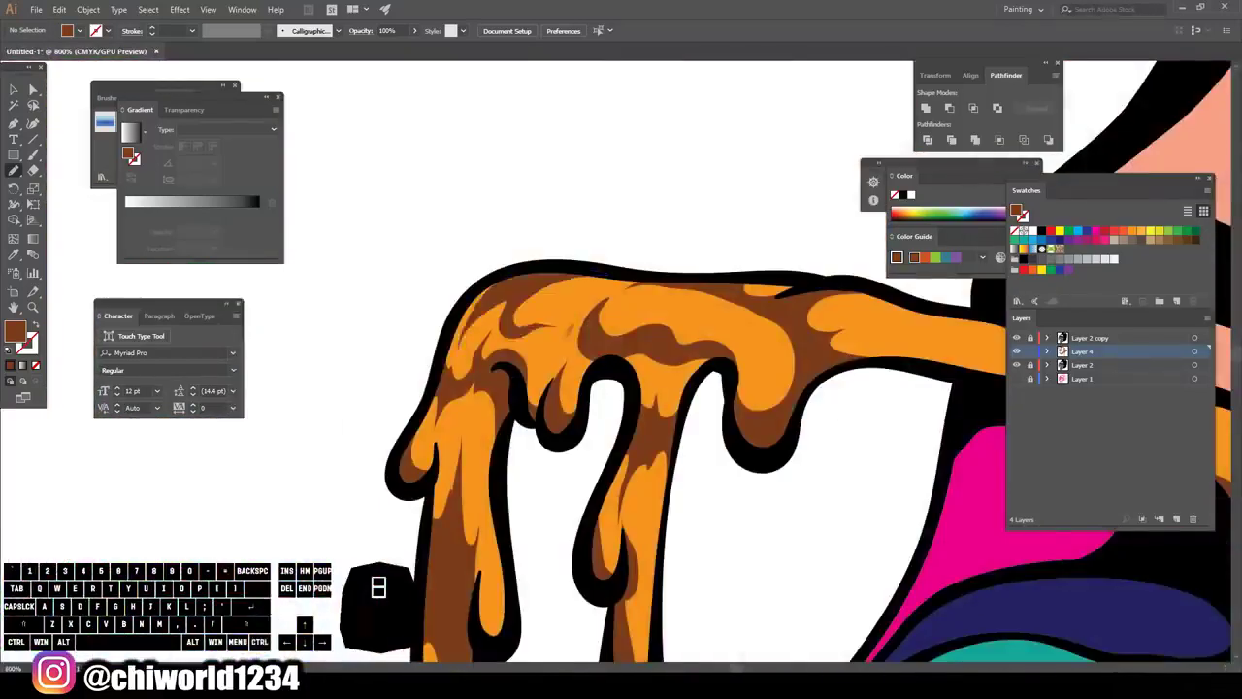
- Sample the near lens's red stripe, darken the fill to #6B0109 and shade the stripe's outer end
scroll(594, 669, down, 5)
key(ctrl+minus)
key(ctrl+equal)
key(ctrl+equal)
key(ctrl+equal)
key(ctrl+equal)
key(ctrl+equal)
key(ctrl+equal)
mouse_move(769, 595)
mouse_down()
mouse_move(596, 572)
mouse_move(596, 619)
mouse_up()
key(i)
click(461, 343)
double_click(15, 332)
drag(949, 455, 950, 491)
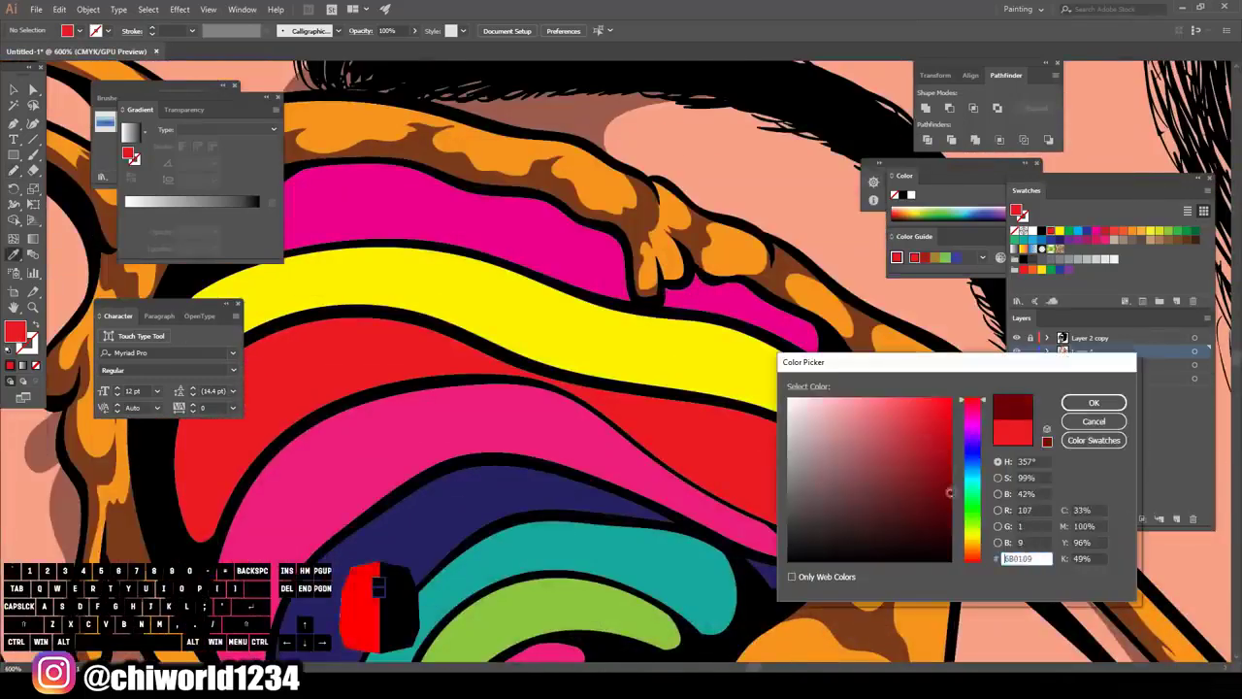
key(Return)
scroll(937, 461, up, 1)
drag(746, 510, 831, 549)
- Sample the yellow stripe, darken the fill to olive and shade the stripe's upper edge and both ends
scroll(583, 485, up, 2)
key(i)
click(407, 341)
double_click(16, 332)
click(946, 504)
click(1093, 403)
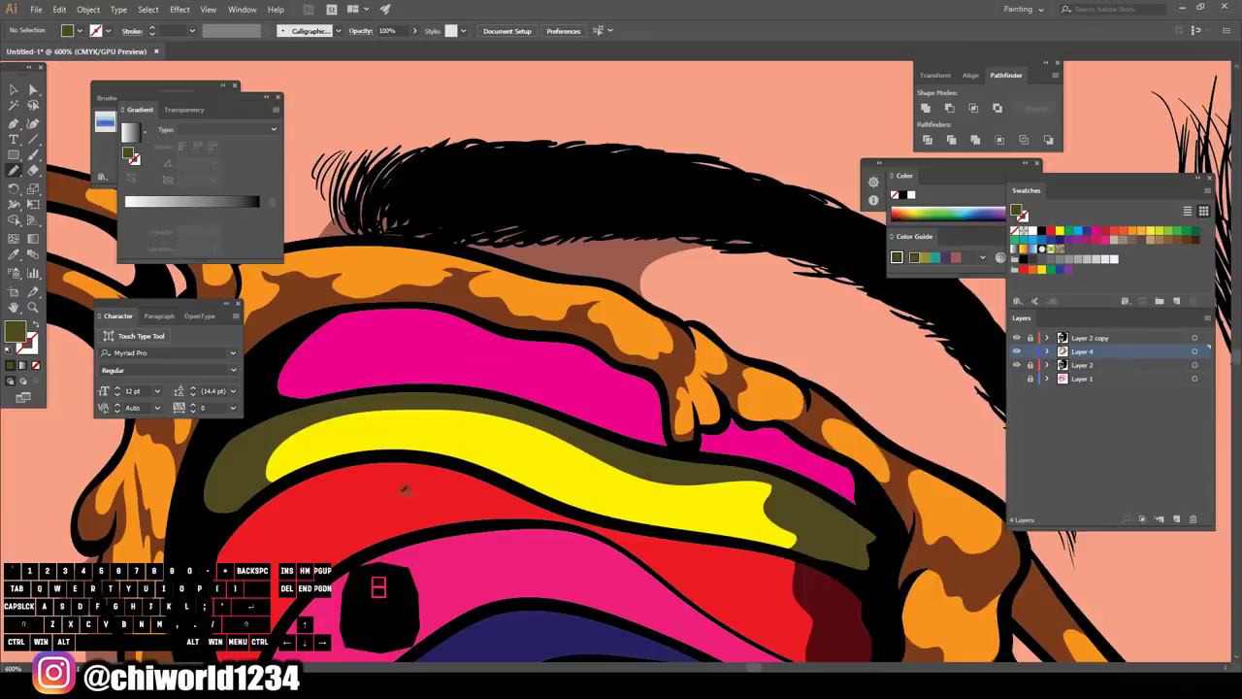
- Sample the top magenta stripe, darken the fill to #5B003B and shade the stripe's upper edge and ends on both sides of the drip
key(i)
click(949, 503)
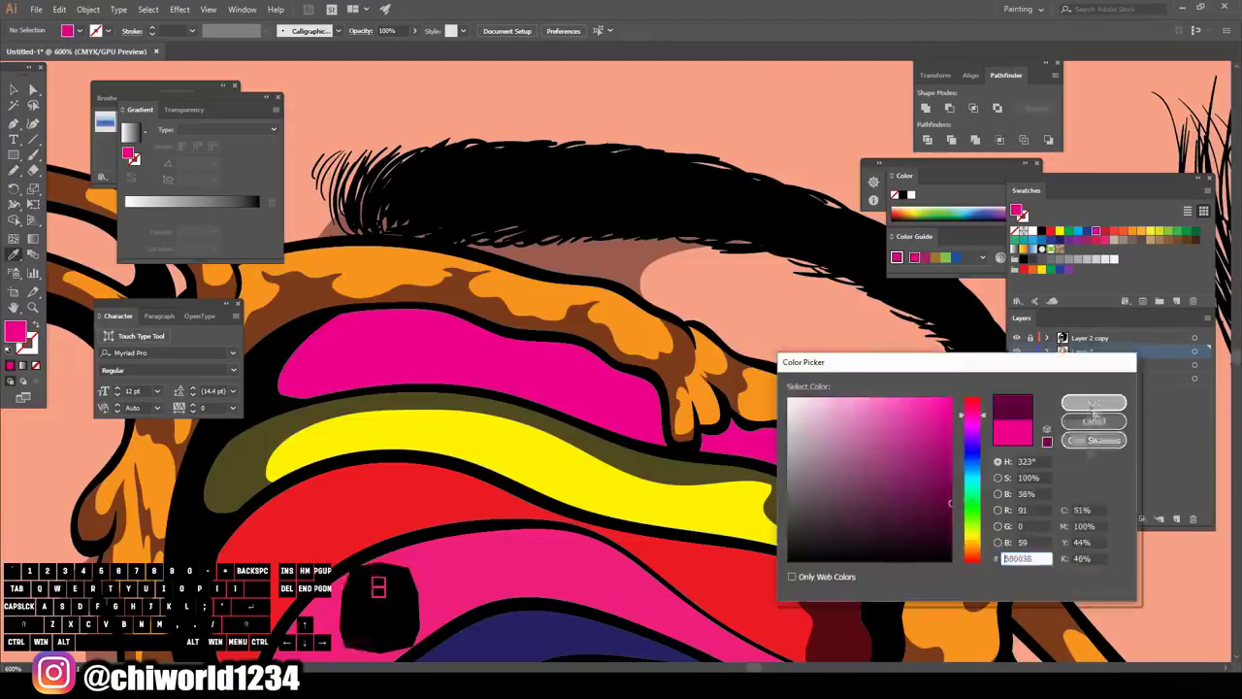
click(1094, 404)
key(n)
drag(361, 394, 268, 381)
drag(530, 336, 270, 383)
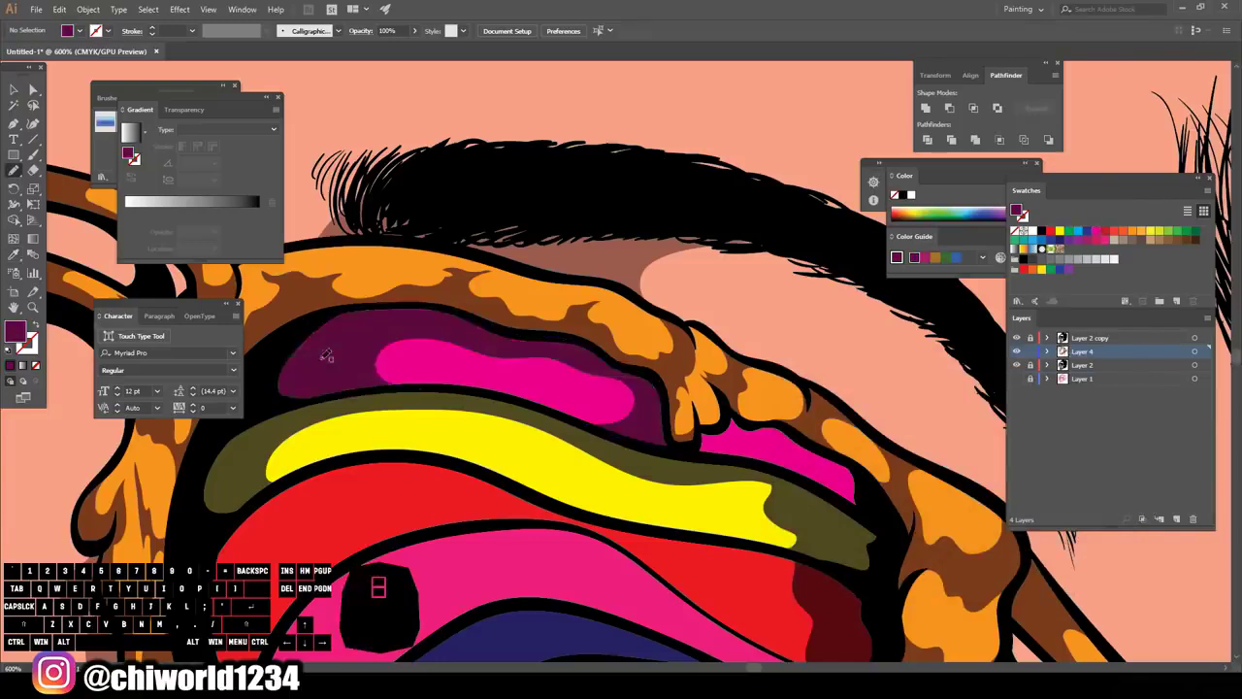
scroll(715, 413, up, 1)
scroll(715, 413, right, 6)
drag(399, 407, 563, 445)
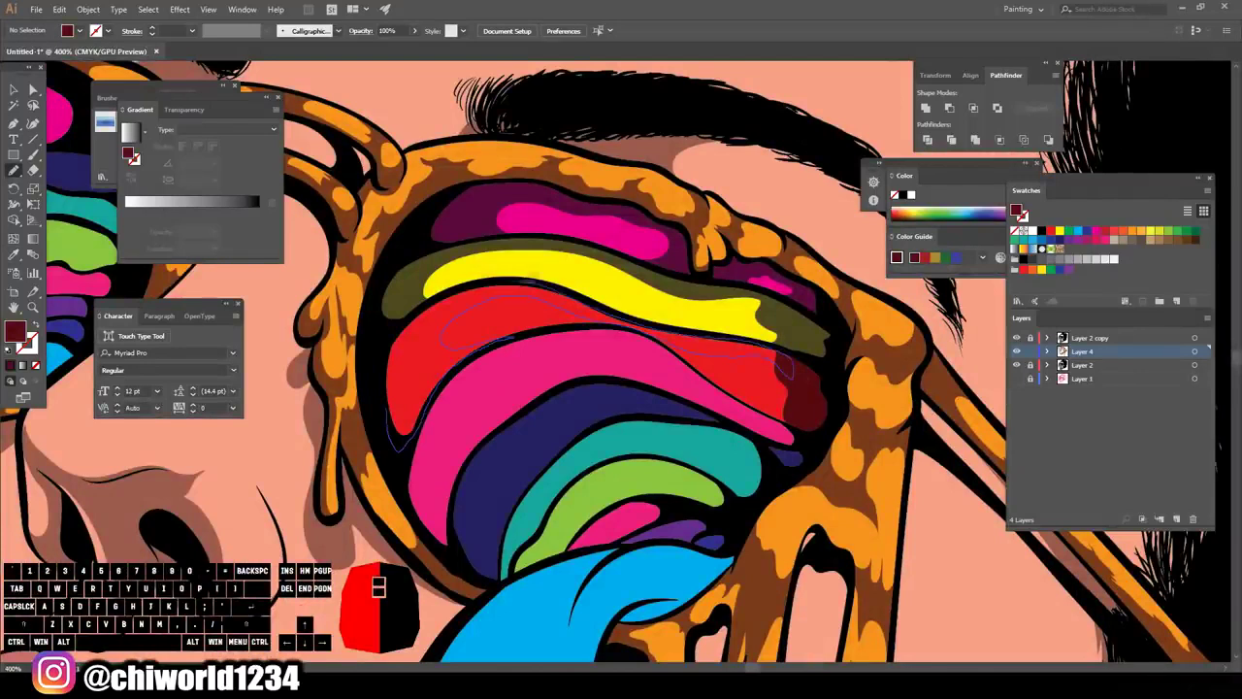
- Draw a dark red shadow along the red stripe's upper edge and a dark purple one along the pink stripe beneath it
drag(387, 408, 524, 281)
key(i)
key(n)
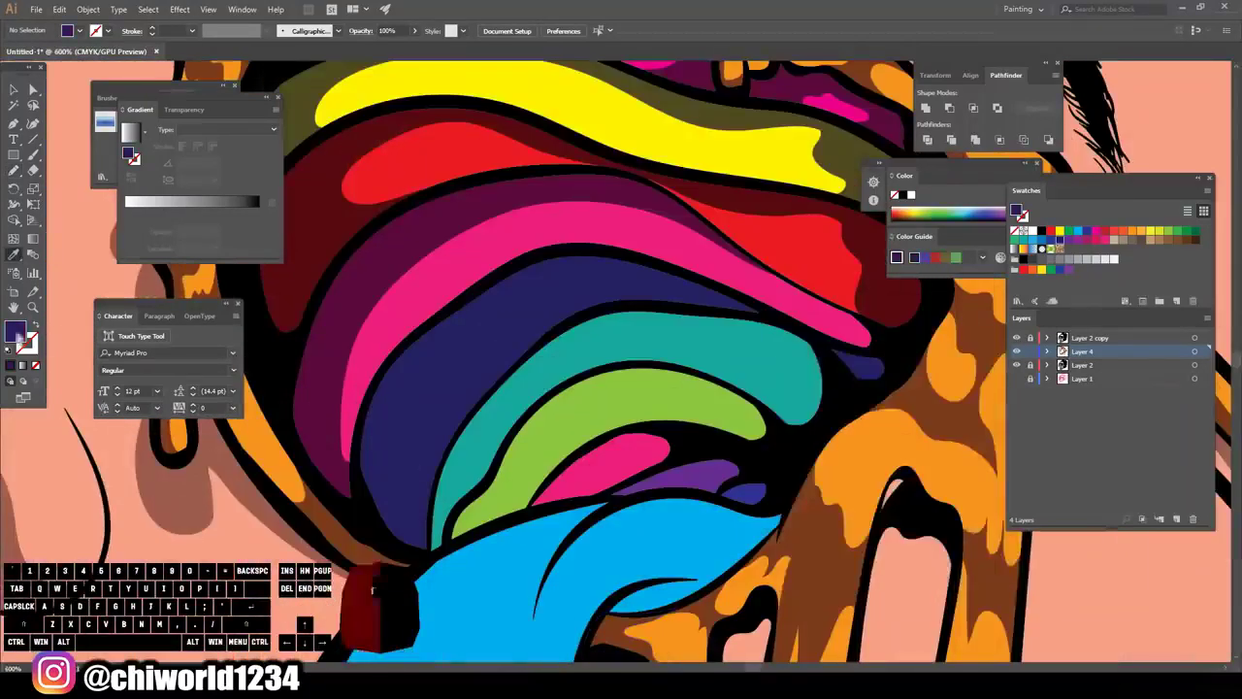
- Shade the near lens's navy and teal stripes along their upper edges and ends, using darkened versions of each stripe's colour
key(i)
click(486, 437)
mouse_move(428, 524)
mouse_down()
mouse_move(430, 495)
mouse_move(711, 373)
mouse_up()
double_click(15, 331)
click(936, 514)
click(1109, 382)
key(n)
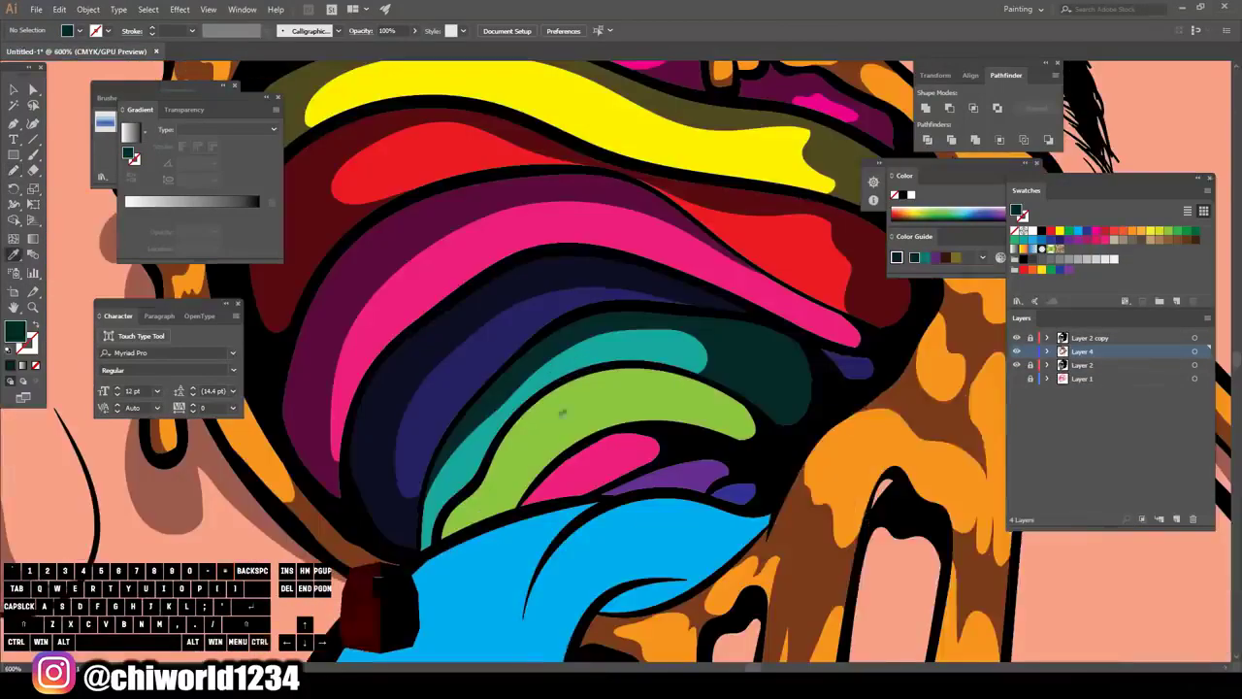
- Darken the fill to a deep green and shade the near lens's green stripe along its upper edge and both ends
double_click(14, 331)
click(1184, 399)
drag(441, 533, 500, 486)
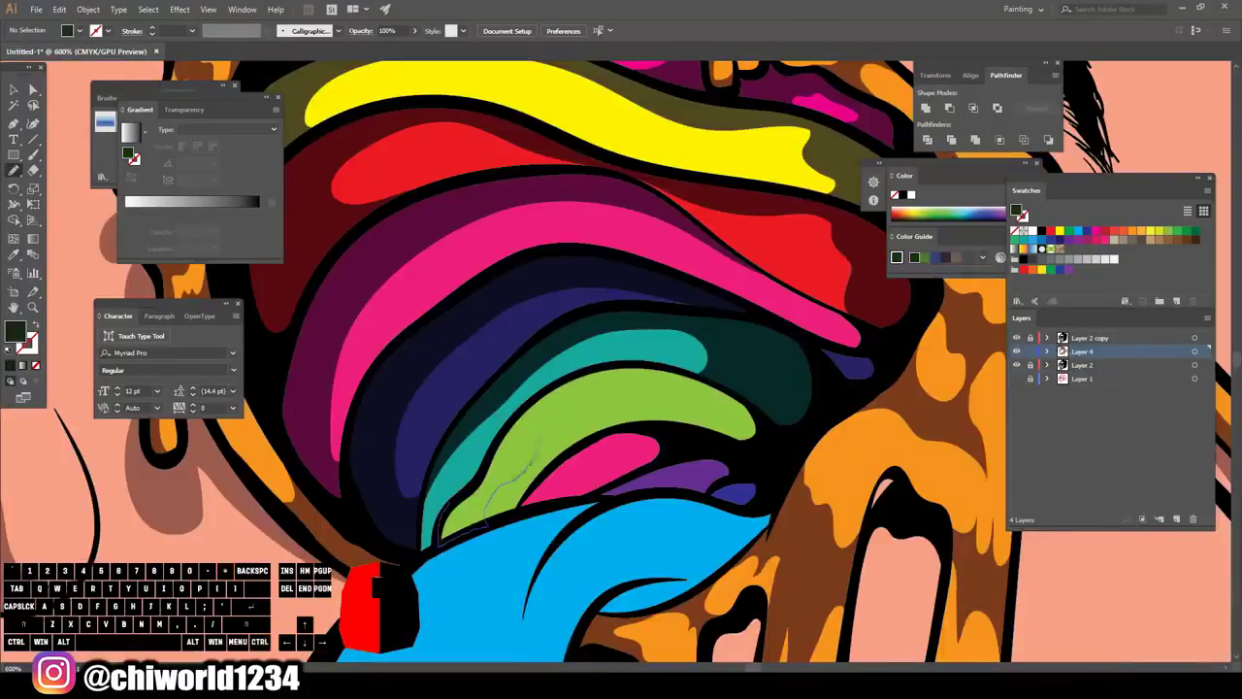
drag(440, 543, 441, 536)
- Sample the near lens's small pink stripe, darken the fill to deep magenta and shade the stripe's edge and ends
key(i)
click(603, 469)
double_click(15, 330)
click(927, 514)
click(1109, 382)
key(n)
mouse_move(518, 508)
mouse_down()
mouse_move(670, 437)
mouse_move(519, 507)
mouse_up()
- Sample the near lens's purple stripe, darken the fill to near-black purple and shade the stripe's outer edge
key(i)
click(682, 476)
double_click(15, 331)
click(937, 530)
click(1093, 403)
drag(600, 496, 602, 494)
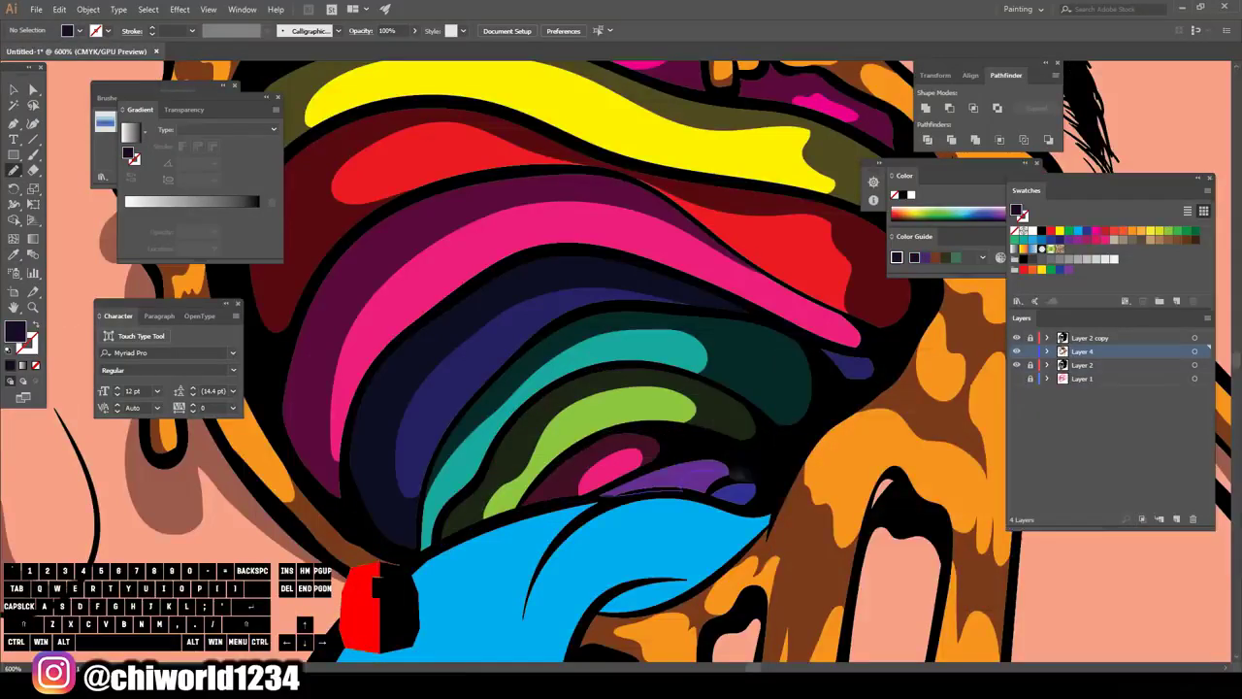
key(ctrl+minus)
key(ctrl+minus)
key(ctrl+minus)
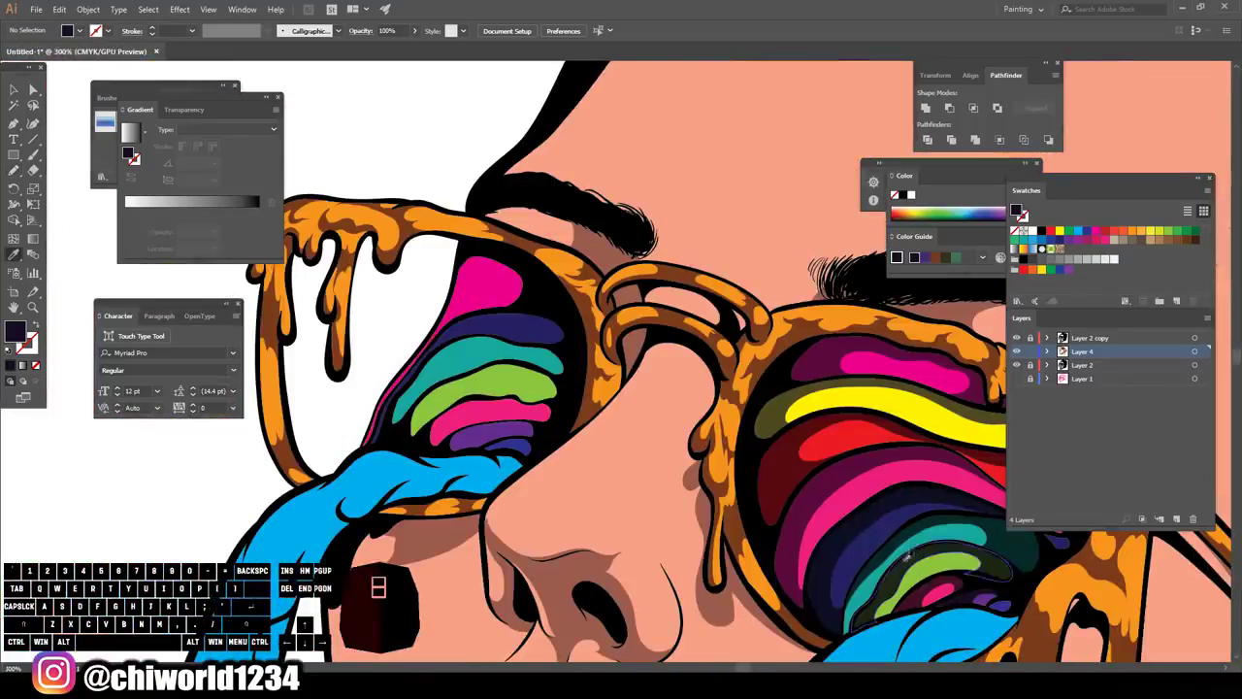
- Shade the far lens's green and lower pink stripes with the dark green and dark magenta used on the near lens
key(shift+b)
drag(419, 429, 495, 375)
drag(413, 439, 415, 437)
key(i)
scroll(488, 355, up, 3)
drag(481, 483, 384, 555)
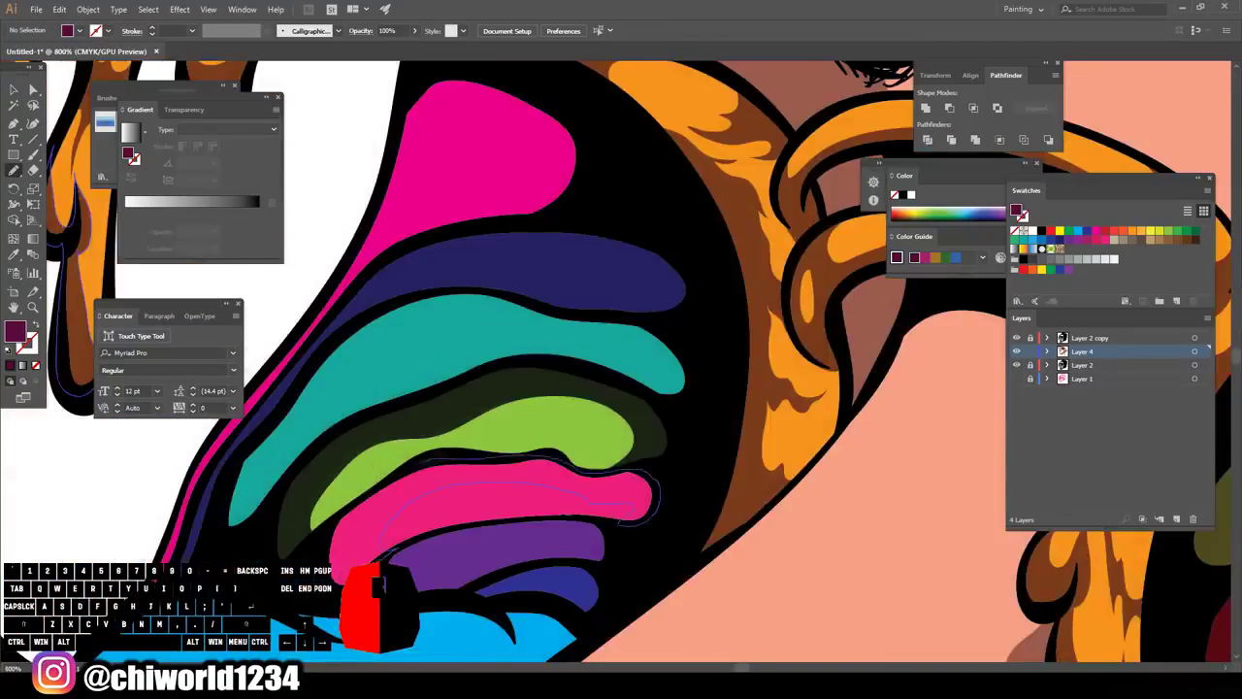
- Shade the far lens's teal, navy and purple stripes with matching dark fills
key(ctrl+minus)
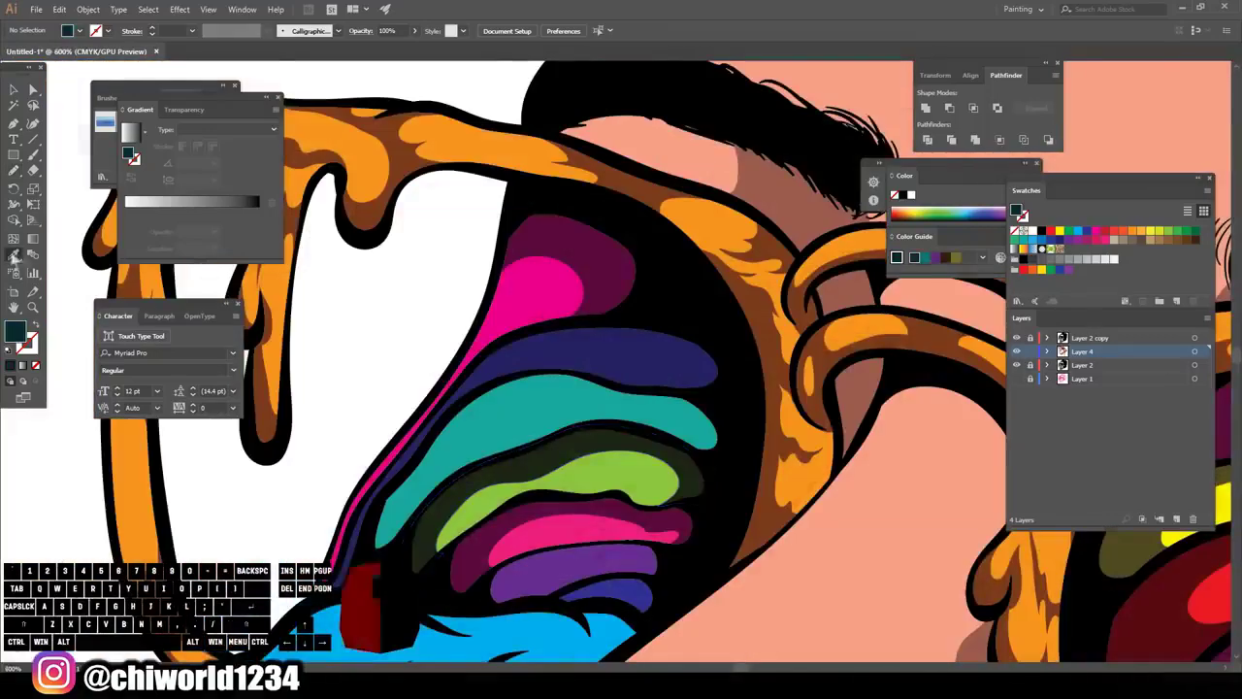
click(13, 170)
drag(450, 474, 367, 554)
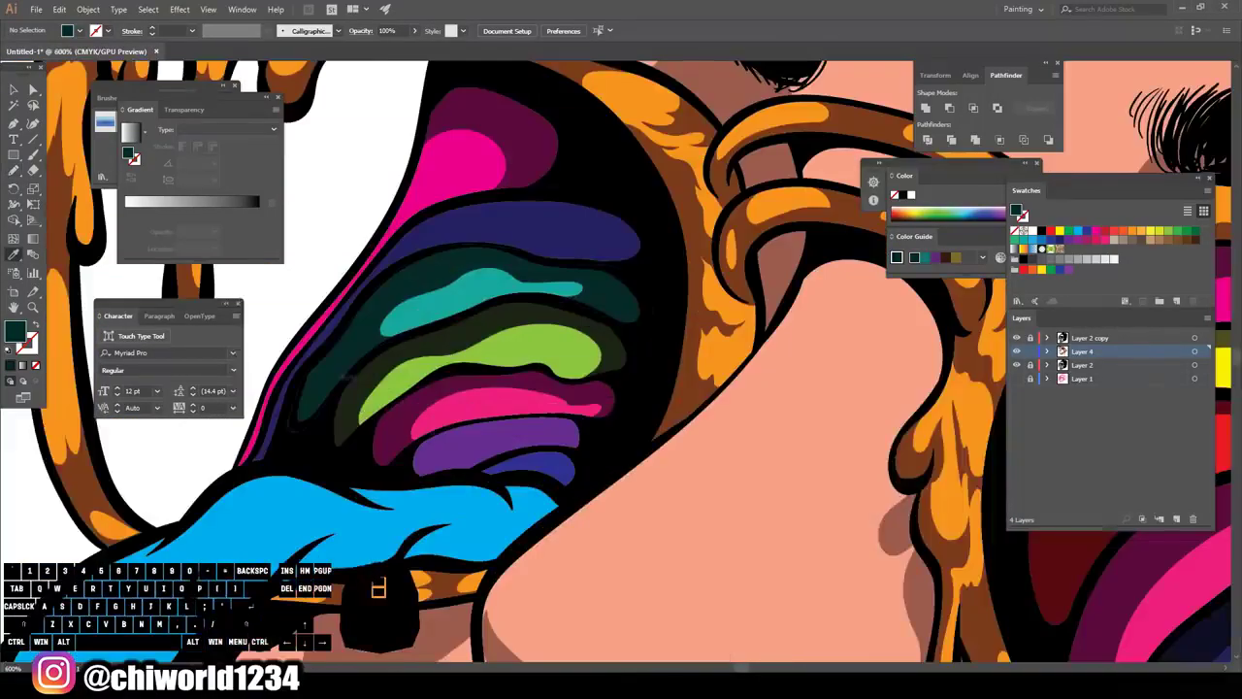
double_click(15, 331)
key(Return)
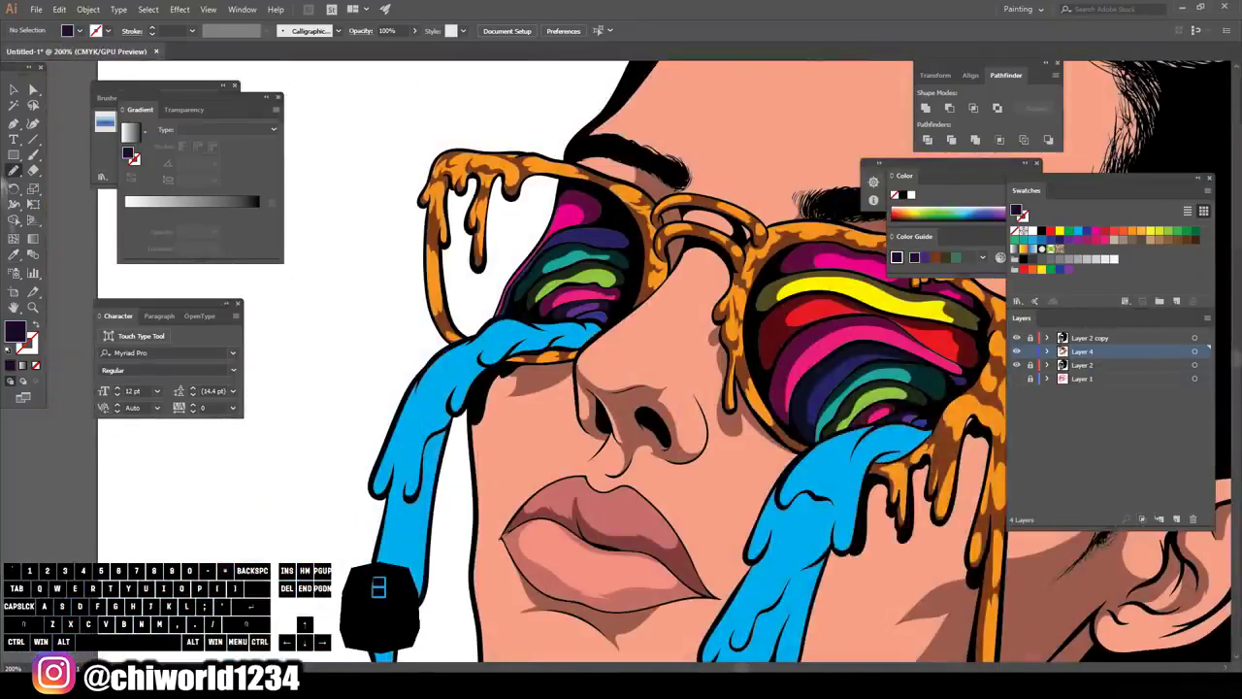
- Sample the drip's light blue, darken the fill to #015977 and shade the near drip's outer edge just below the lens
click(14, 255)
click(419, 412)
double_click(15, 331)
click(950, 485)
click(950, 485)
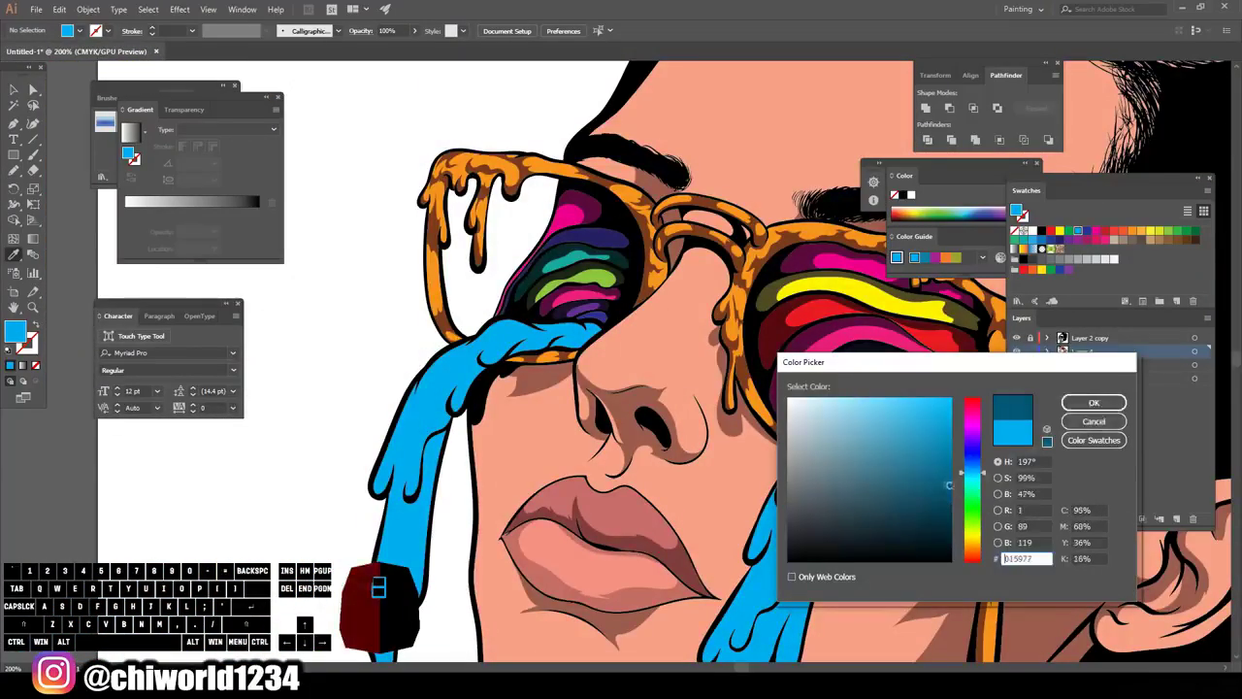
click(1094, 402)
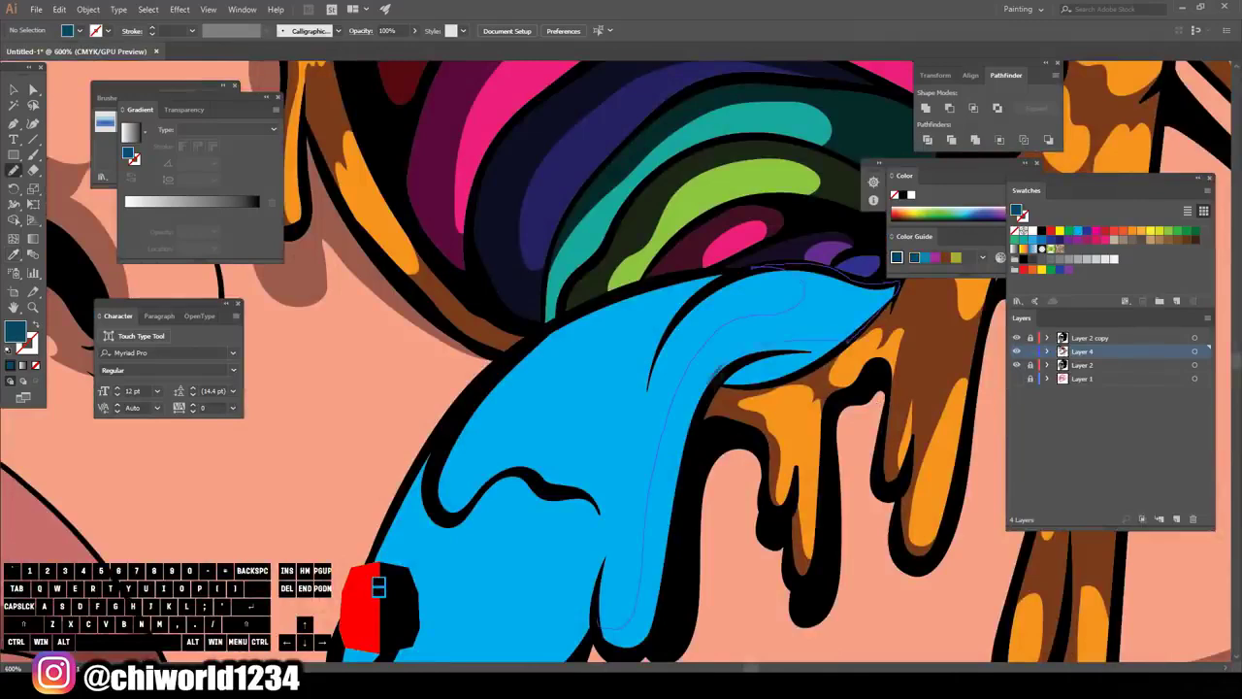
drag(640, 543, 626, 633)
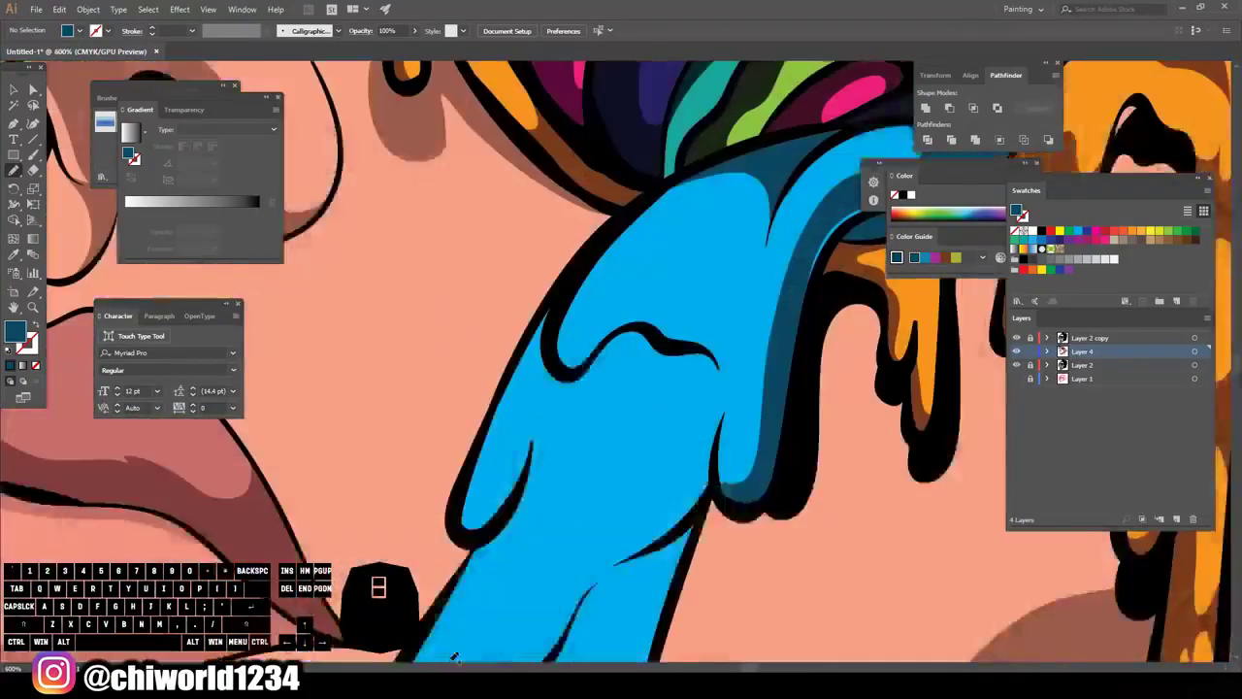
- Draw dark blue shadows beneath the fold lines in the upper and middle parts of the near blue drip
drag(532, 357, 643, 409)
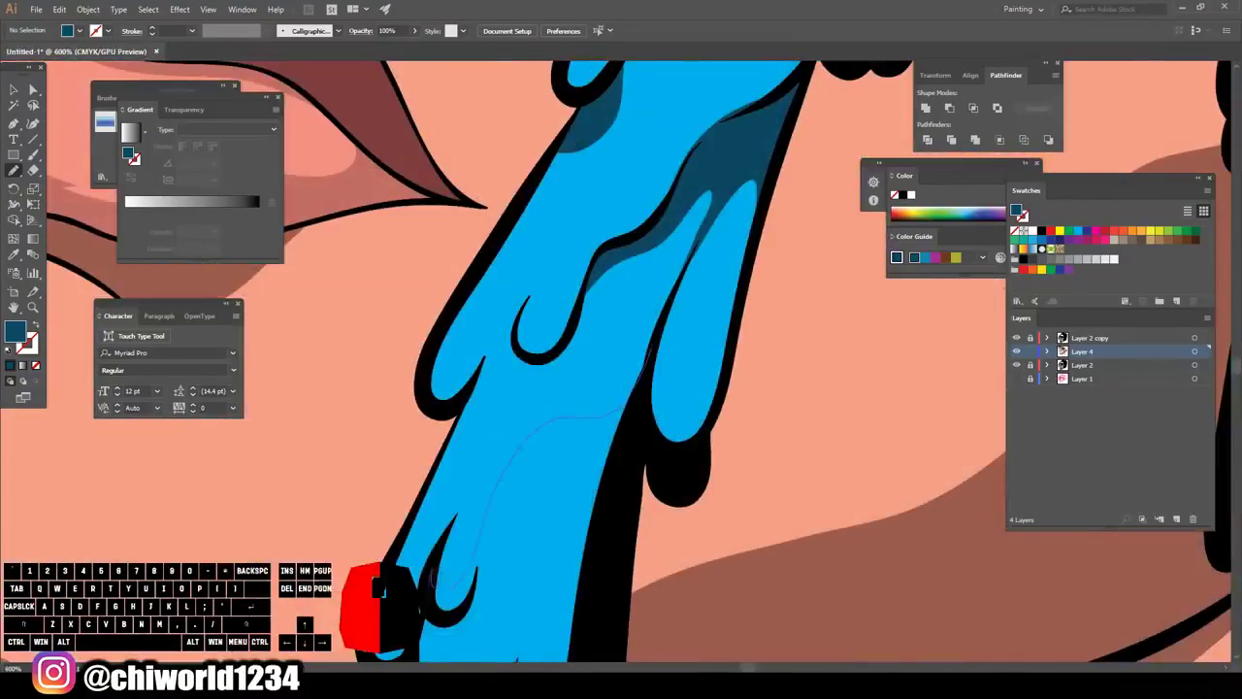
drag(434, 580, 636, 384)
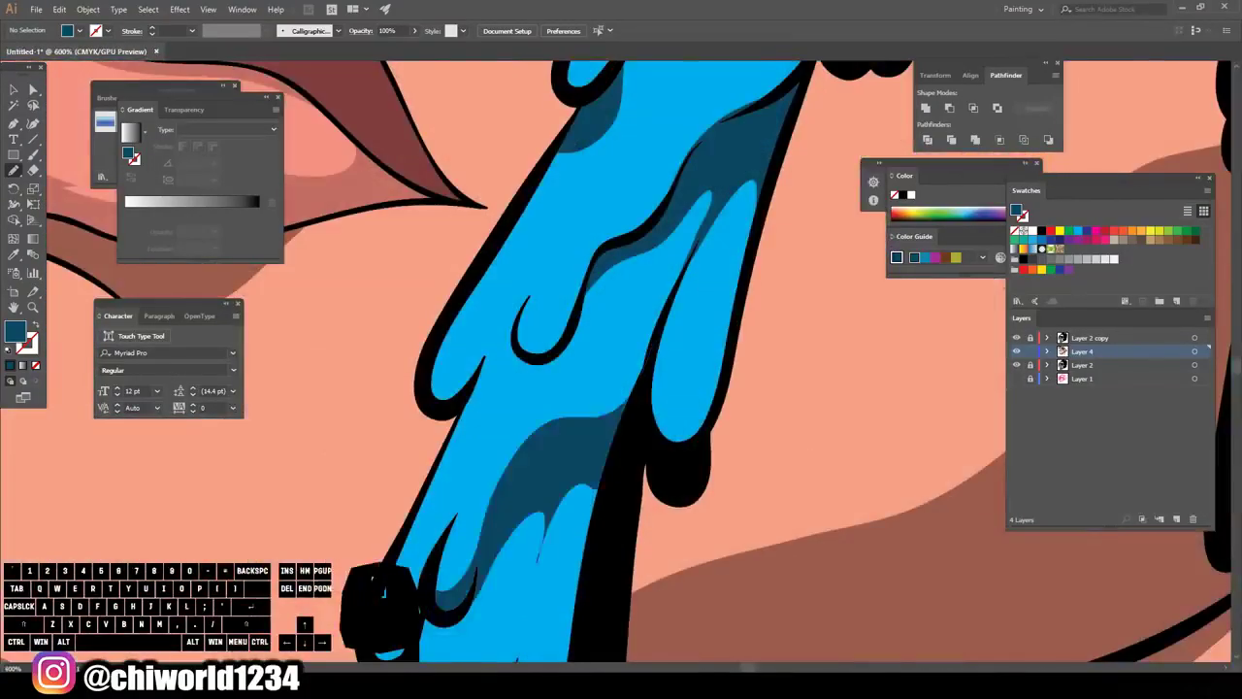
key(ctrl+minus)
key(ctrl+minus)
key(ctrl+minus)
key(ctrl+minus)
key(ctrl+minus)
key(ctrl+minus)
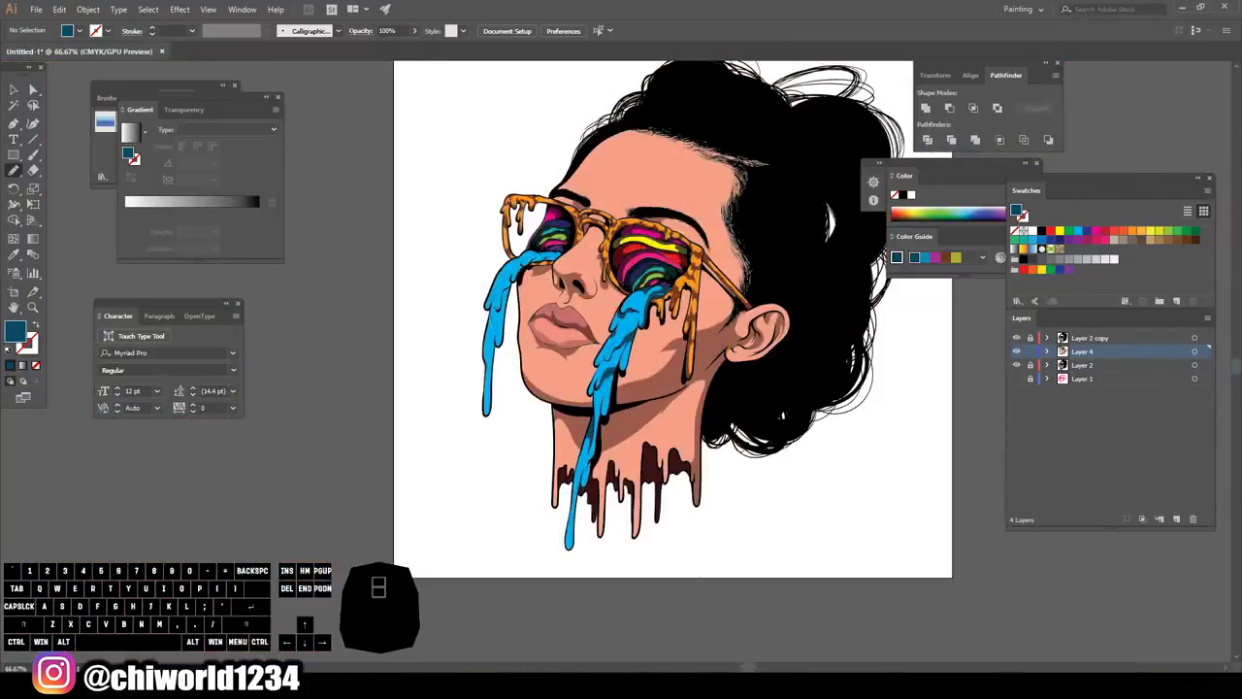
- Shade the small side drip on the near blue drip's mouth-side edge and the fold above it
key(ctrl+plus)
key(ctrl+plus)
key(ctrl+plus)
key(ctrl+plus)
key(ctrl+plus)
drag(489, 439, 498, 392)
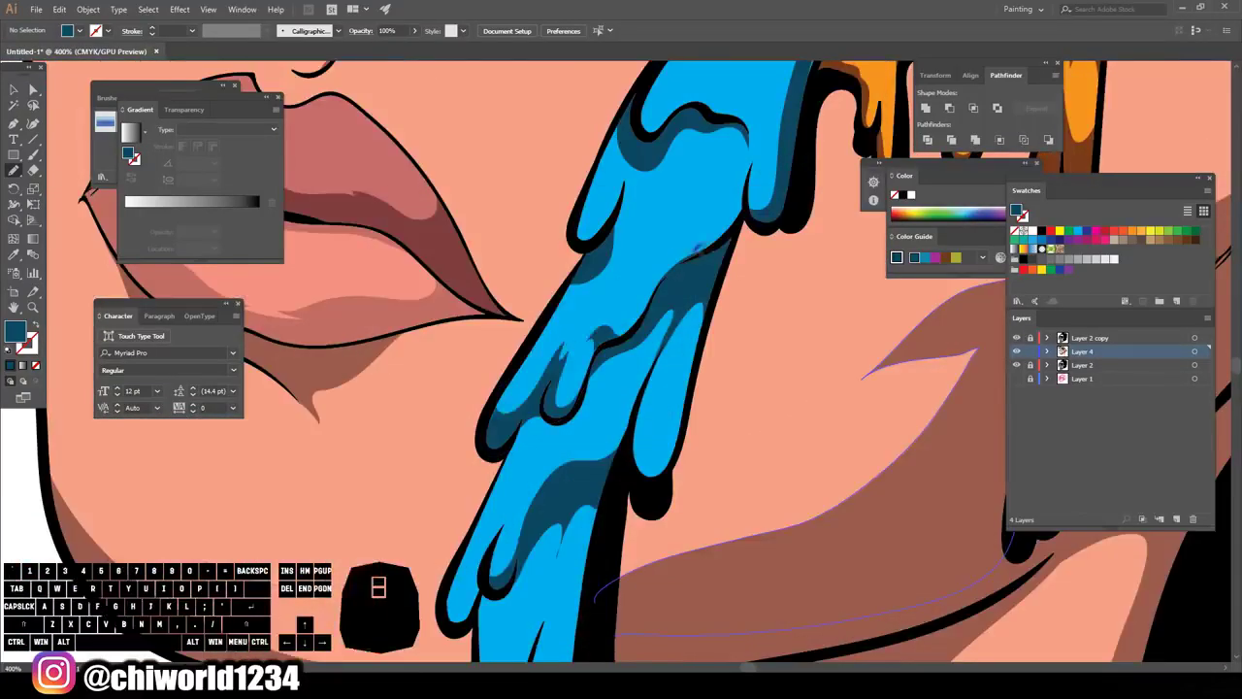
scroll(747, 267, up, 2)
drag(734, 225, 757, 238)
- Add dark blue shadows around the folds and rounded side drips in the near blue drip's top section below the lens
key(ctrl+minus)
key(ctrl+minus)
key(ctrl+minus)
key(ctrl+minus)
key(ctrl+minus)
key(ctrl+plus)
key(ctrl+plus)
key(ctrl+plus)
key(ctrl+plus)
key(ctrl+plus)
key(ctrl+plus)
drag(637, 367, 613, 375)
scroll(621, 375, up, 3)
drag(825, 352, 652, 519)
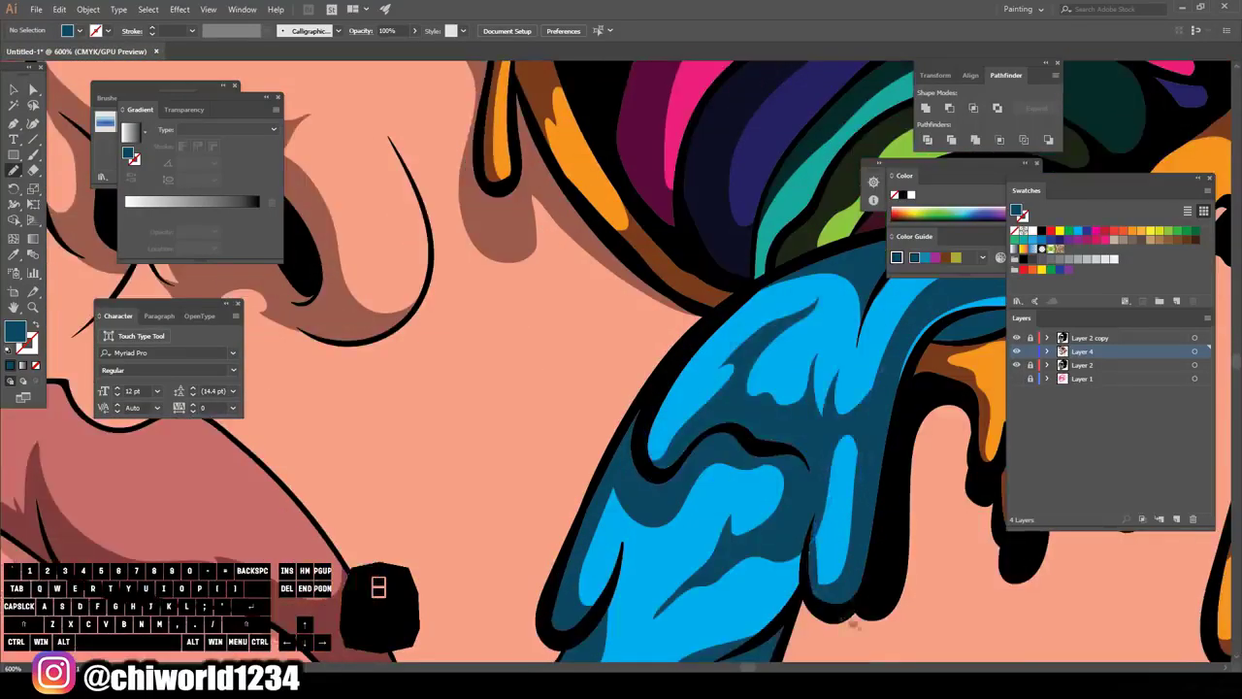
- Add dark blue shadows along the folds and edges down the middle of the near blue drip
key(ctrl+minus)
key(ctrl+minus)
key(ctrl+minus)
key(ctrl+plus)
mouse_move(730, 427)
mouse_down()
mouse_move(713, 506)
mouse_move(731, 427)
mouse_up()
key(ctrl+plus)
scroll(621, 369, down, 5)
mouse_move(500, 400)
mouse_down()
mouse_move(549, 223)
mouse_move(500, 400)
mouse_up()
mouse_move(668, 532)
mouse_down()
mouse_move(648, 321)
mouse_move(668, 531)
mouse_up()
scroll(621, 369, down, 4)
mouse_move(595, 330)
mouse_down()
mouse_move(609, 405)
mouse_move(596, 330)
mouse_up()
- Shade the lower stretch of the near blue drip with the dark blue fill
key(ctrl+minus)
key(ctrl+minus)
key(ctrl+minus)
key(ctrl+plus)
key(ctrl+plus)
key(ctrl+plus)
mouse_move(638, 509)
mouse_down()
mouse_move(676, 434)
mouse_move(638, 509)
mouse_up()
scroll(621, 389, down, 4)
- Shade the side drips and edge in the middle of the far blue drip with the same dark blue
key(ctrl+minus)
key(ctrl+minus)
key(ctrl+minus)
key(ctrl+minus)
mouse_move(559, 317)
mouse_down()
mouse_move(559, 534)
mouse_move(496, 335)
mouse_up()
scroll(621, 368, up, 4)
scroll(622, 369, left, 3)
key(ctrl+plus)
key(ctrl+plus)
key(ctrl+plus)
key(ctrl+plus)
scroll(602, 388, up, 8)
mouse_move(710, 315)
mouse_down()
mouse_move(588, 485)
mouse_move(707, 321)
mouse_up()
drag(540, 471, 497, 433)
- Draw dark blue shadows along the far drip's upper bend, around its fold and small rounded side drip
scroll(698, 427, down, 4)
scroll(723, 452, up, 4)
drag(604, 591, 715, 460)
scroll(721, 537, up, 2)
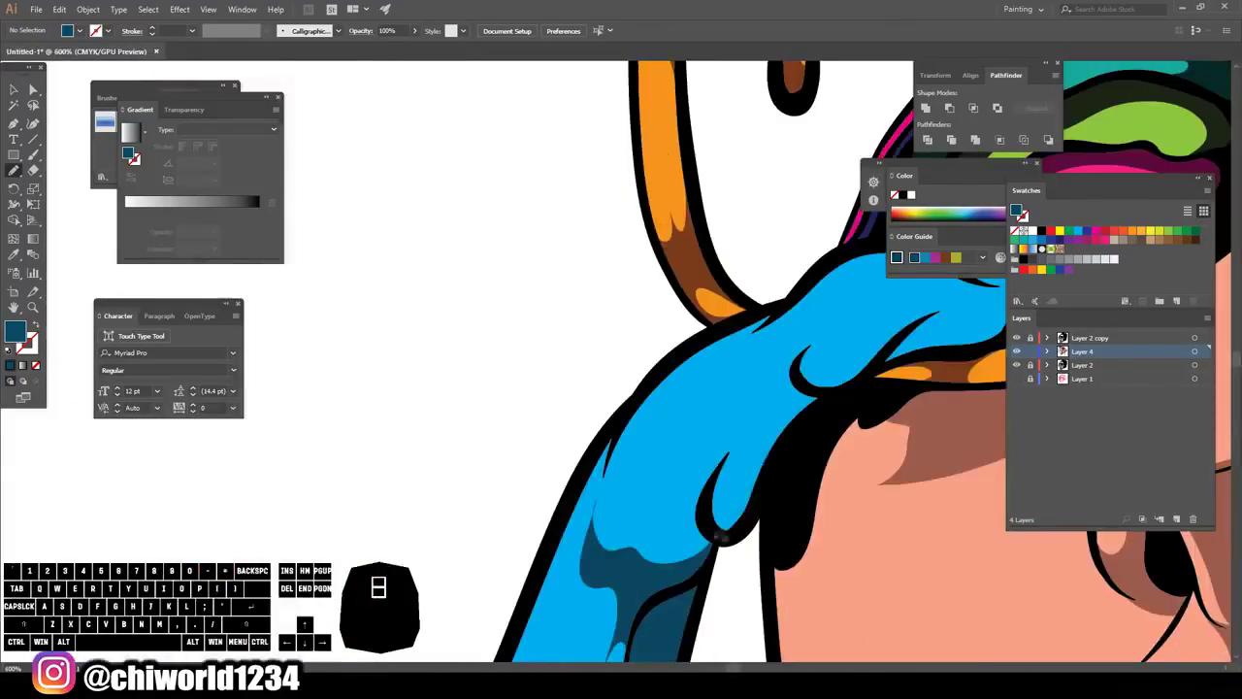
drag(782, 361, 713, 541)
key(ctrl+minus)
key(ctrl+minus)
key(ctrl+minus)
key(ctrl+minus)
- Shade the far blue drip's top section along its upper edge under the lens and its lower edge above the frame
key(ctrl+plus)
key(ctrl+plus)
key(ctrl+plus)
key(ctrl+plus)
mouse_move(559, 388)
mouse_down()
mouse_move(545, 404)
mouse_move(571, 380)
mouse_up()
key(ctrl+z)
drag(701, 349, 691, 373)
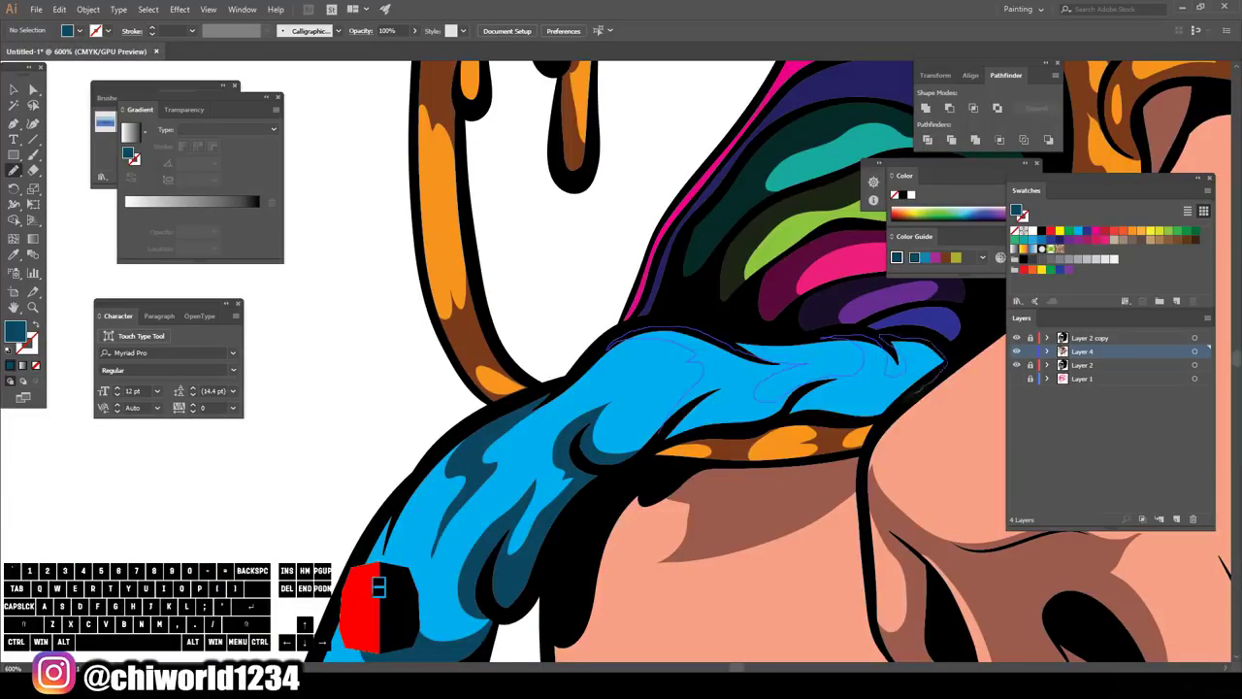
drag(660, 442, 664, 437)
mouse_move(735, 425)
mouse_down()
mouse_move(657, 448)
mouse_move(668, 443)
mouse_up()
- Draw the dark blue shadow around the lowest side drip of the far blue drip, beside the mouth
key(ctrl+minus)
key(ctrl+minus)
key(ctrl+minus)
key(ctrl+minus)
scroll(636, 509, down, 5)
key(ctrl+plus)
key(ctrl+plus)
key(ctrl+plus)
key(ctrl+plus)
drag(629, 486, 572, 599)
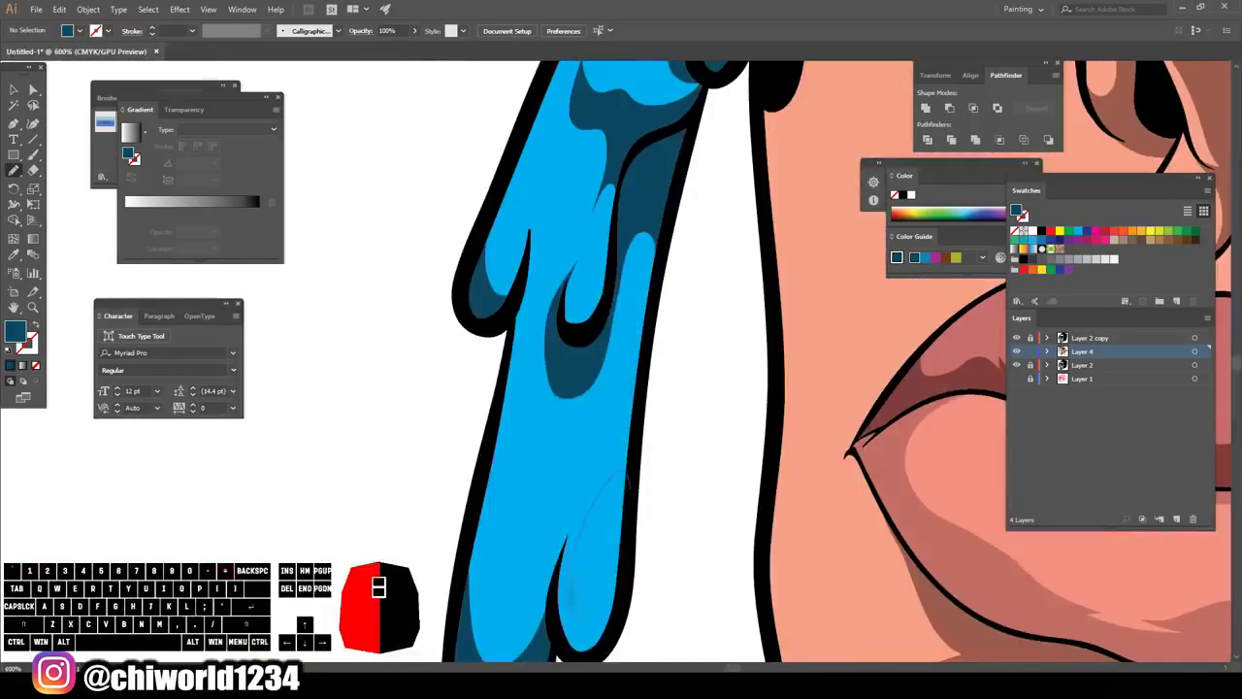
drag(613, 431, 629, 483)
- Add the remaining small dark blue shadows along the upper and lower stretches of the far blue drip
key(ctrl+minus)
key(ctrl+minus)
key(ctrl+minus)
scroll(582, 437, up, 4)
key(ctrl+plus)
key(ctrl+plus)
key(ctrl+plus)
mouse_move(552, 425)
mouse_down()
mouse_move(557, 406)
mouse_move(552, 423)
mouse_up()
key(ctrl+minus)
key(ctrl+minus)
scroll(580, 660, down, 5)
mouse_move(545, 334)
mouse_down()
mouse_move(533, 395)
mouse_move(544, 358)
mouse_up()
- Select all the shading on Layer 4 and recolour its brown skin shadows to a darker, redder brown
key(ctrl+minus)
key(ctrl+minus)
key(ctrl+minus)
key(ctrl+minus)
key(ctrl+minus)
scroll(773, 632, up, 3)
scroll(776, 629, right, 2)
key(ctrl+plus)
key(ctrl+minus)
key(v)
key(ctrl+a)
key(ctrl+plus)
key(ctrl+plus)
click(59, 10)
mouse_move(93, 237)
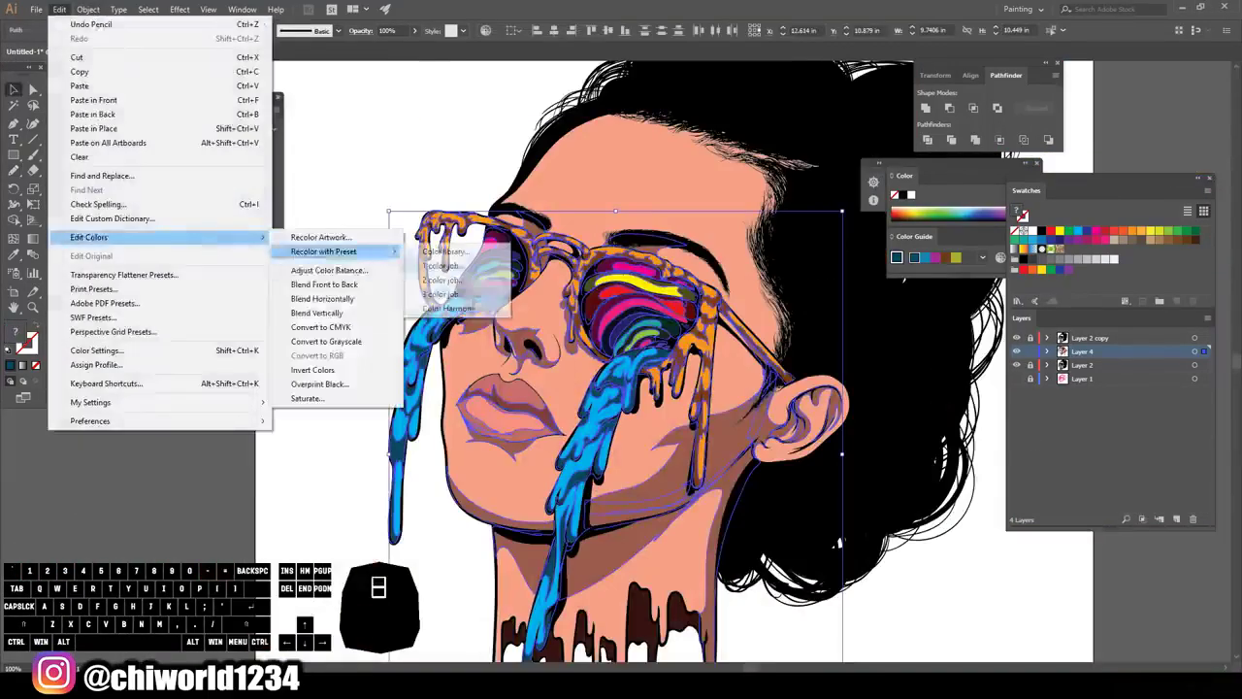
click(321, 235)
click(121, 161)
drag(95, 326, 86, 326)
mouse_move(93, 305)
mouse_down()
mouse_move(55, 287)
mouse_move(89, 305)
mouse_up()
click(327, 363)
click(207, 440)
- Add a new layer beneath Layer 4 and set the fill to a darker pink based on the sampled skin colour
key(ctrl+minus)
click(1176, 520)
key(ctrl+plus)
key(ctrl+plus)
key(ctrl+plus)
key(ctrl+plus)
key(ctrl+plus)
scroll(544, 330, up, 3)
scroll(543, 330, left, 4)
key(i)
click(515, 311)
double_click(15, 332)
click(877, 421)
click(1094, 402)
- Draw mid-tone skin shadows around the nose tip and nostril, along the nose's side, and between the bars of the glasses' bridge
key(shift+b)
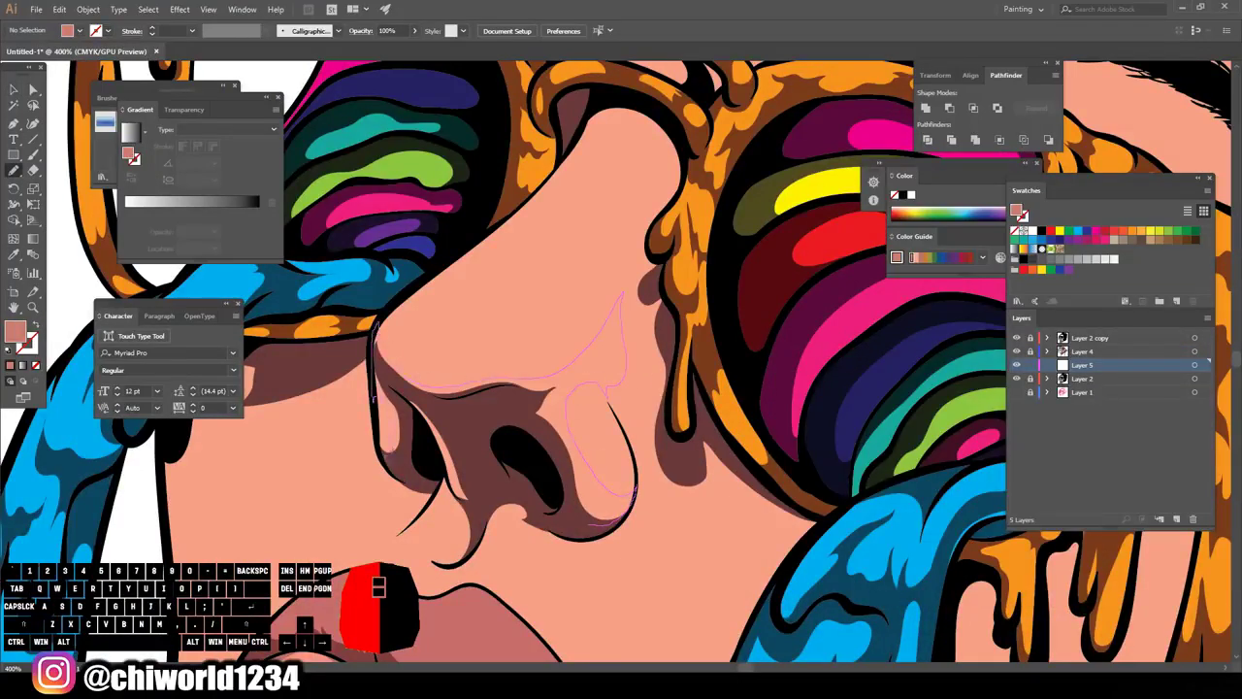
key(ctrl+0)
scroll(613, 442, up, 6)
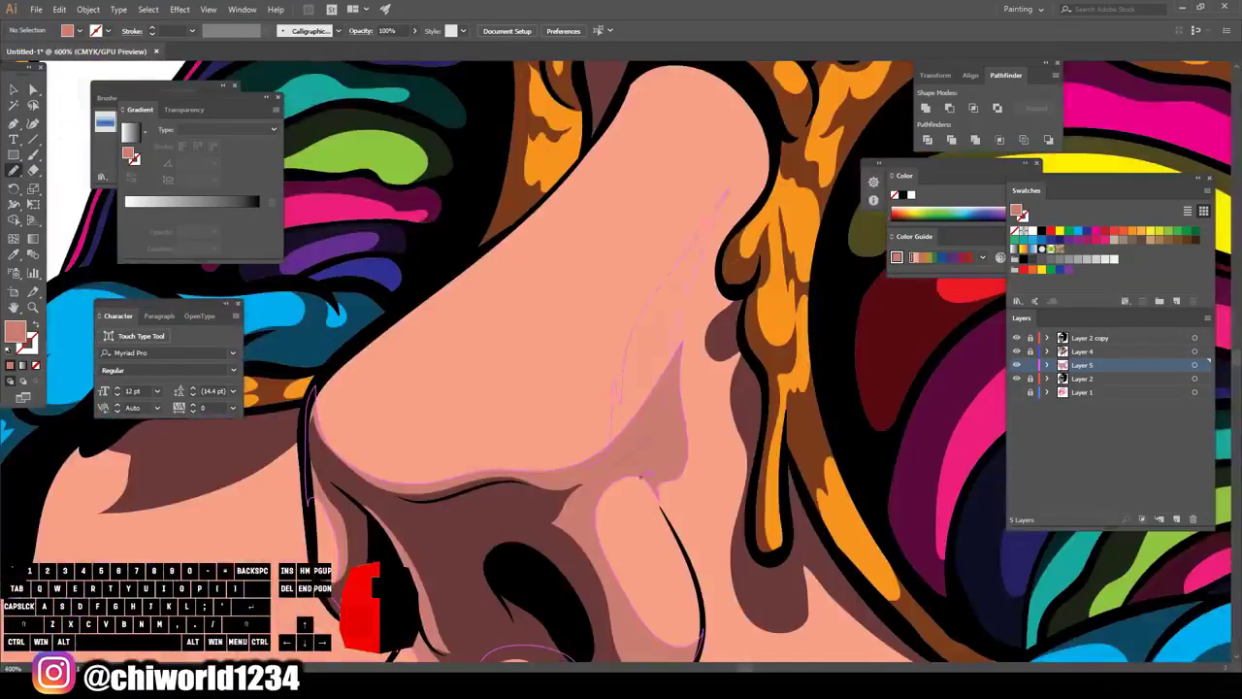
key(ctrl+0)
scroll(546, 233, up, 6)
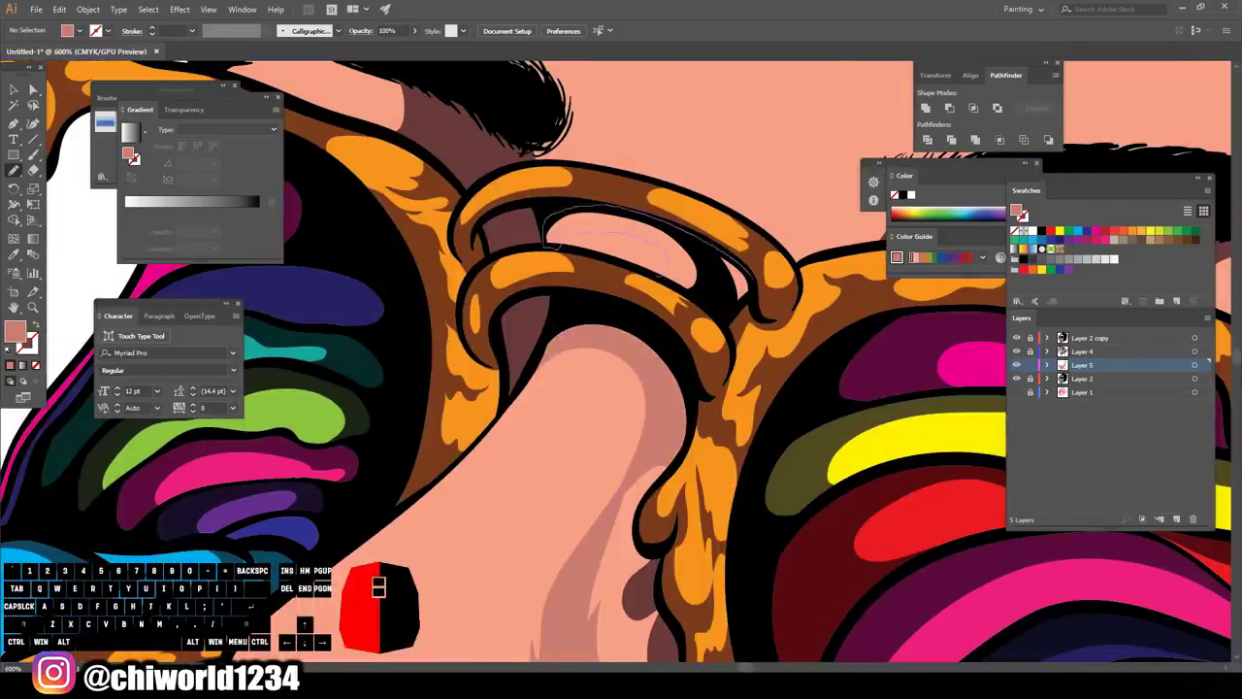
key(ctrl+0)
scroll(652, 636, up, 6)
- Draw mid-tone shadows around the chin below the lower lip and on the cheek between the mouth corner and near blue drip
key(ctrl+0)
scroll(699, 505, up, 5)
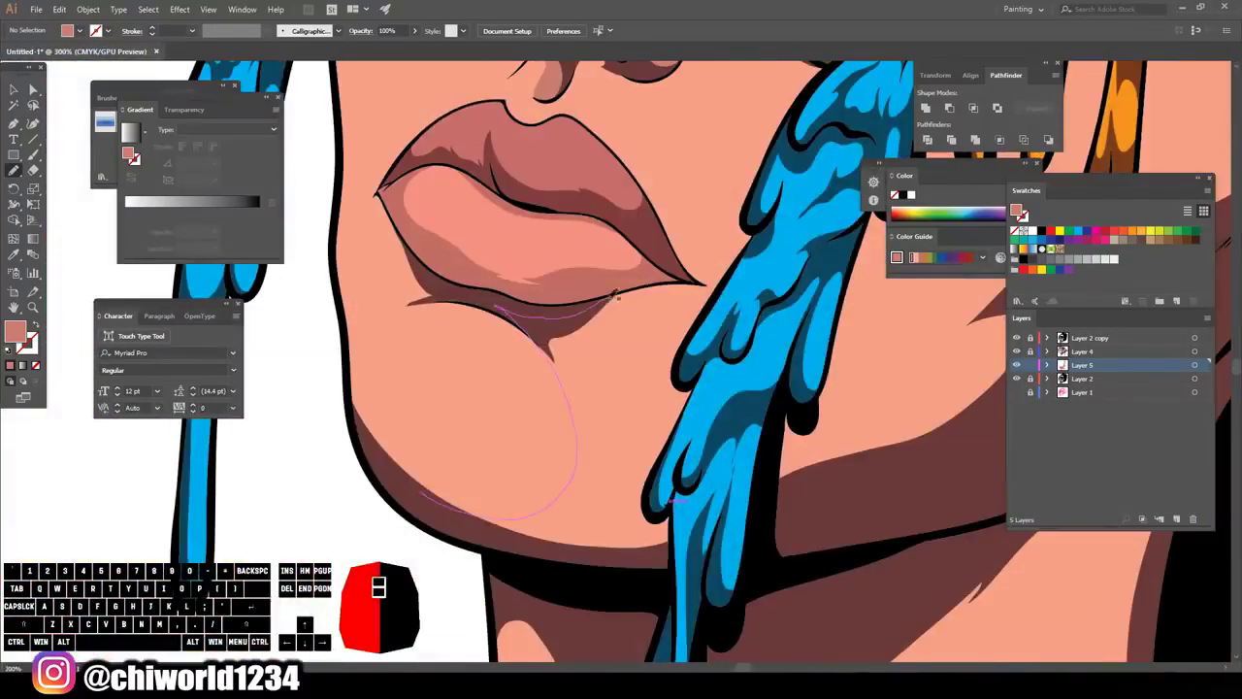
key(ctrl+0)
scroll(621, 626, up, 7)
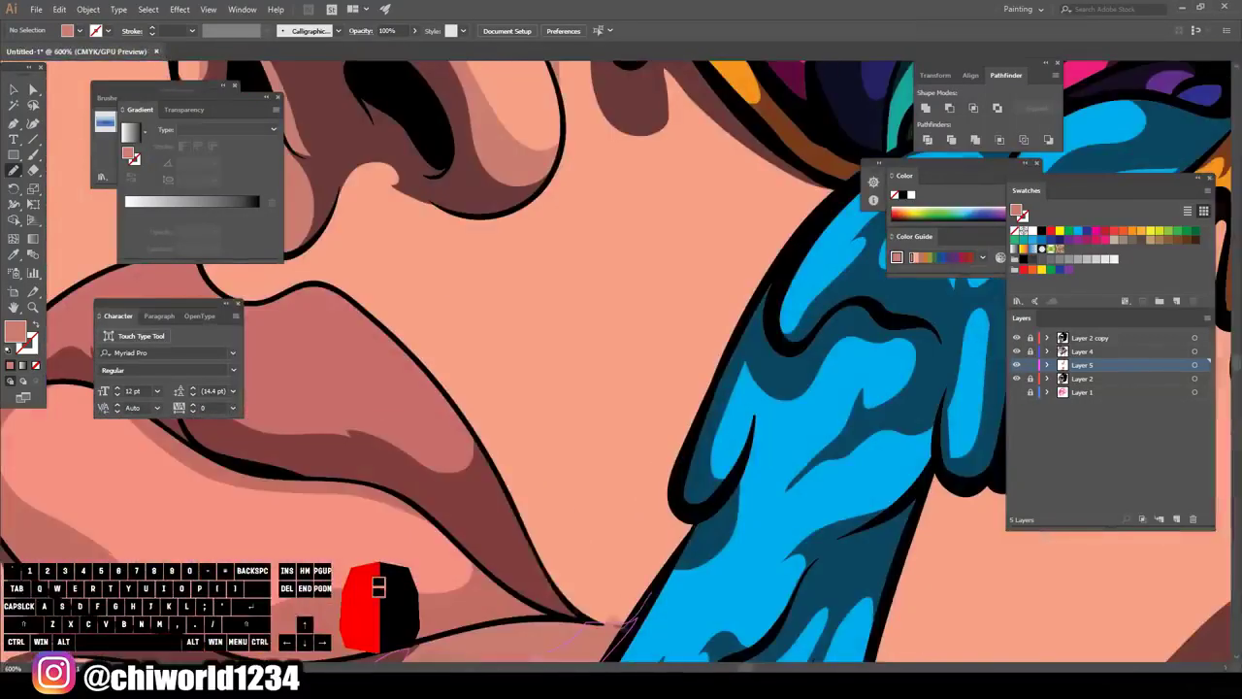
mouse_move(594, 621)
mouse_down()
mouse_move(551, 560)
mouse_move(491, 448)
mouse_up()
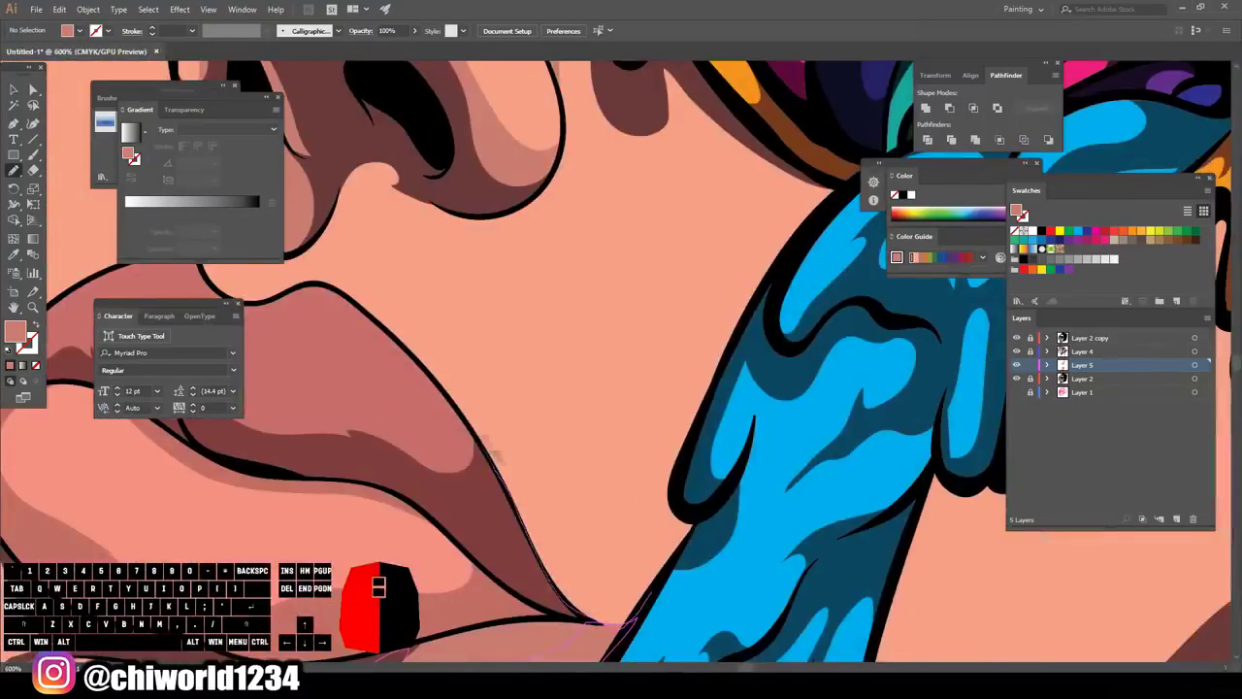
- Shade the cheek below the orange frame drips with the mid-tone pink, extending it down to the dark jaw shadow
key(ctrl+0)
scroll(605, 346, up, 5)
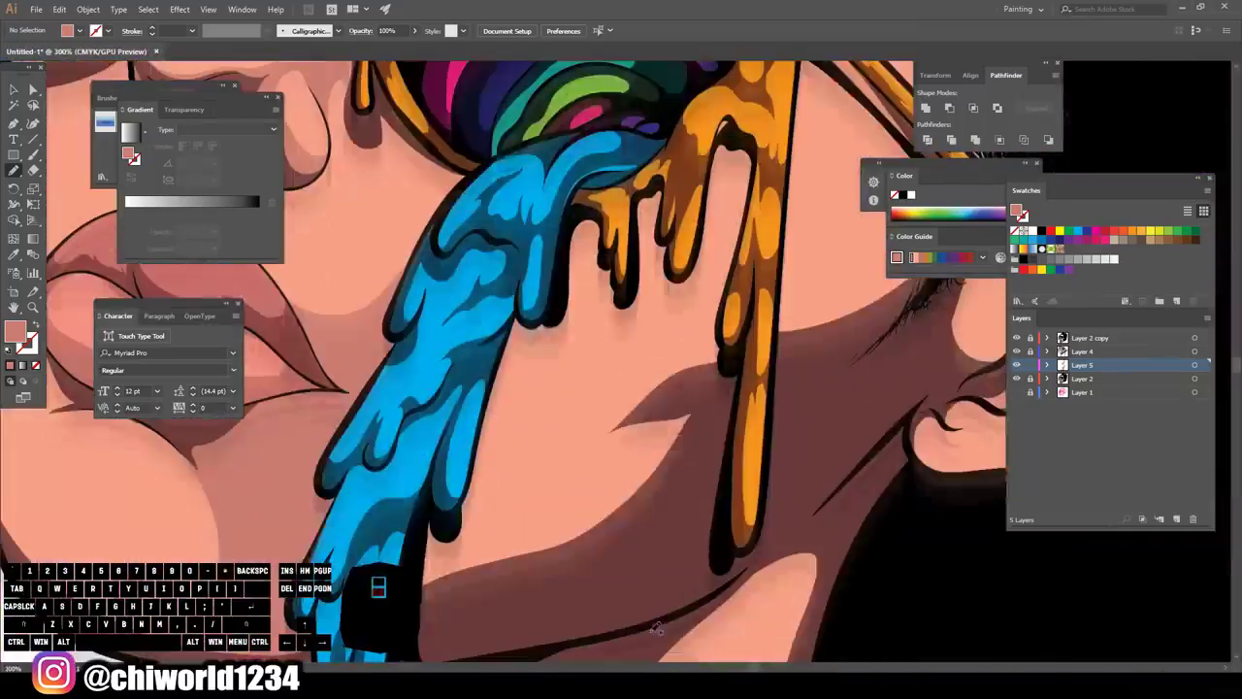
mouse_move(516, 314)
mouse_down()
mouse_move(720, 291)
mouse_move(427, 586)
mouse_up()
key(ctrl+0)
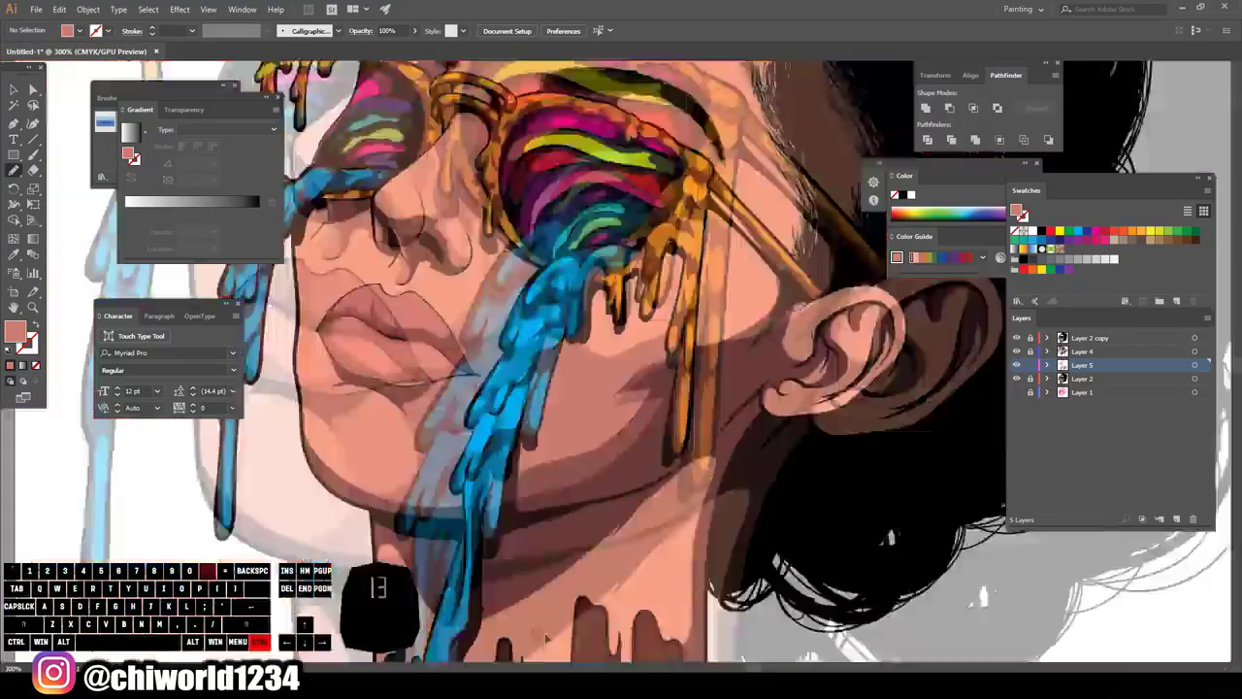
scroll(670, 296, up, 5)
drag(491, 557, 497, 506)
drag(616, 361, 493, 553)
- Draw the mid-tone shadow on the forehead and temple along the hairline down to the glasses' arm
scroll(621, 466, up, 4)
scroll(629, 519, down, 1)
drag(638, 536, 709, 541)
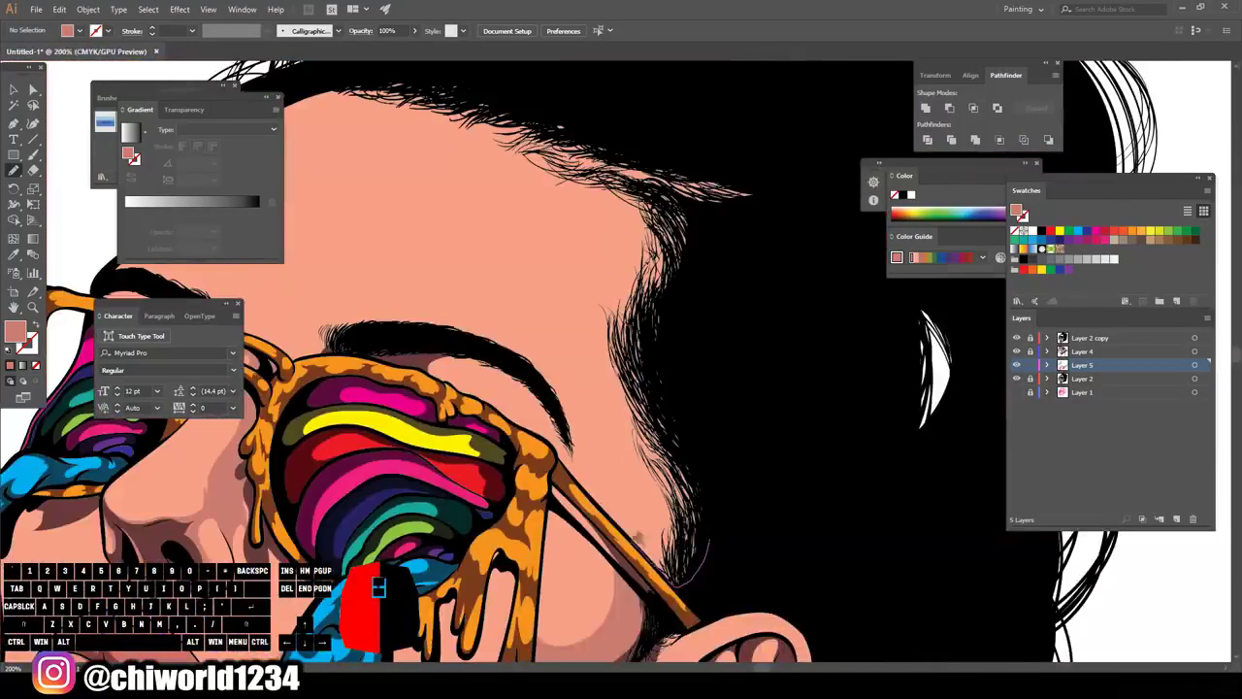
- Draw mid-tone shadows on the ear, covering its front edge, inner folds, outer rim and lobe
key(ctrl+0)
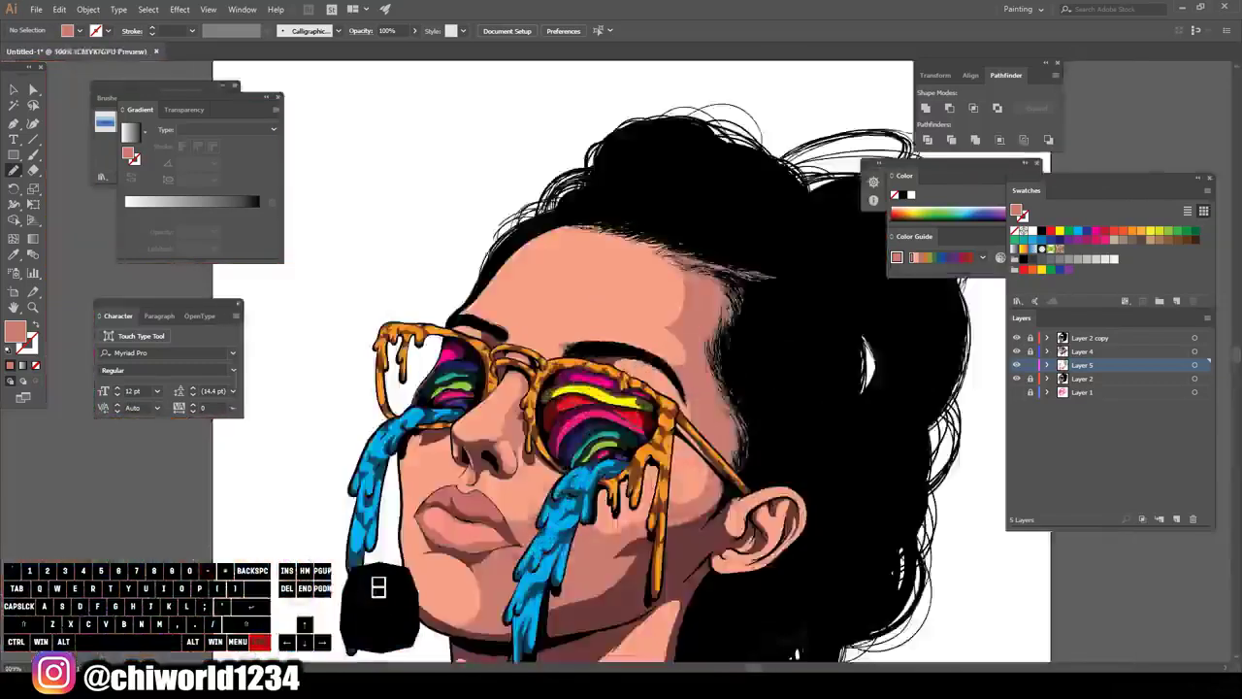
scroll(446, 388, up, 6)
drag(497, 428, 500, 430)
drag(576, 480, 707, 594)
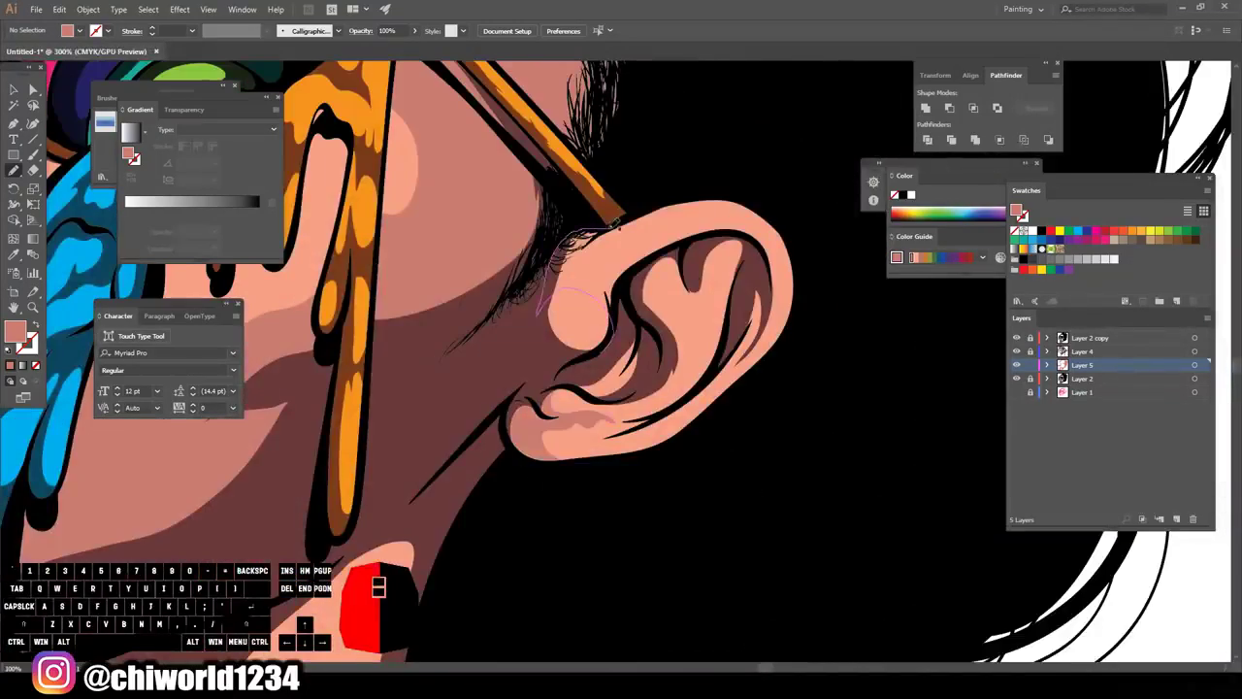
drag(617, 225, 614, 312)
drag(629, 400, 670, 270)
drag(748, 243, 631, 398)
mouse_move(573, 399)
mouse_down()
mouse_move(619, 377)
mouse_move(575, 398)
mouse_up()
mouse_move(600, 433)
mouse_down()
mouse_move(611, 413)
mouse_move(757, 341)
mouse_move(602, 433)
mouse_up()
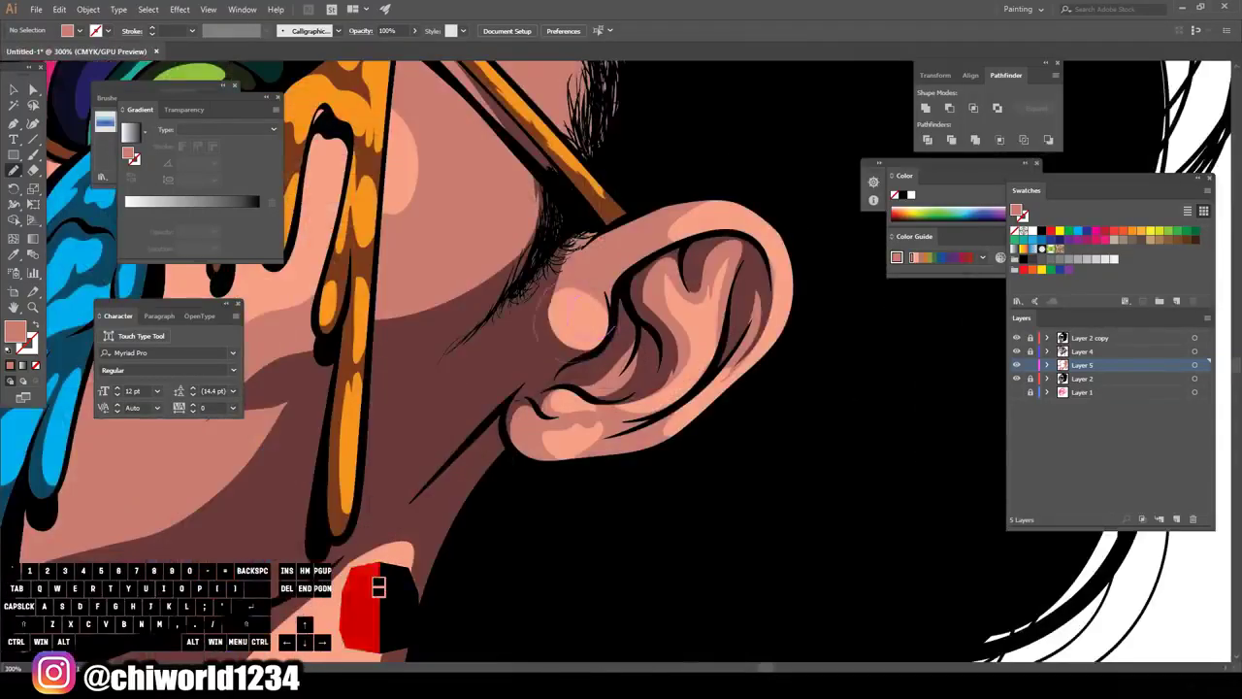
- Draw a mid-tone band on the neck below the dark jaw shadow and along the neck's back edge
key(ctrl+0)
key(ctrl+equal)
key(ctrl+equal)
key(ctrl+equal)
key(ctrl+equal)
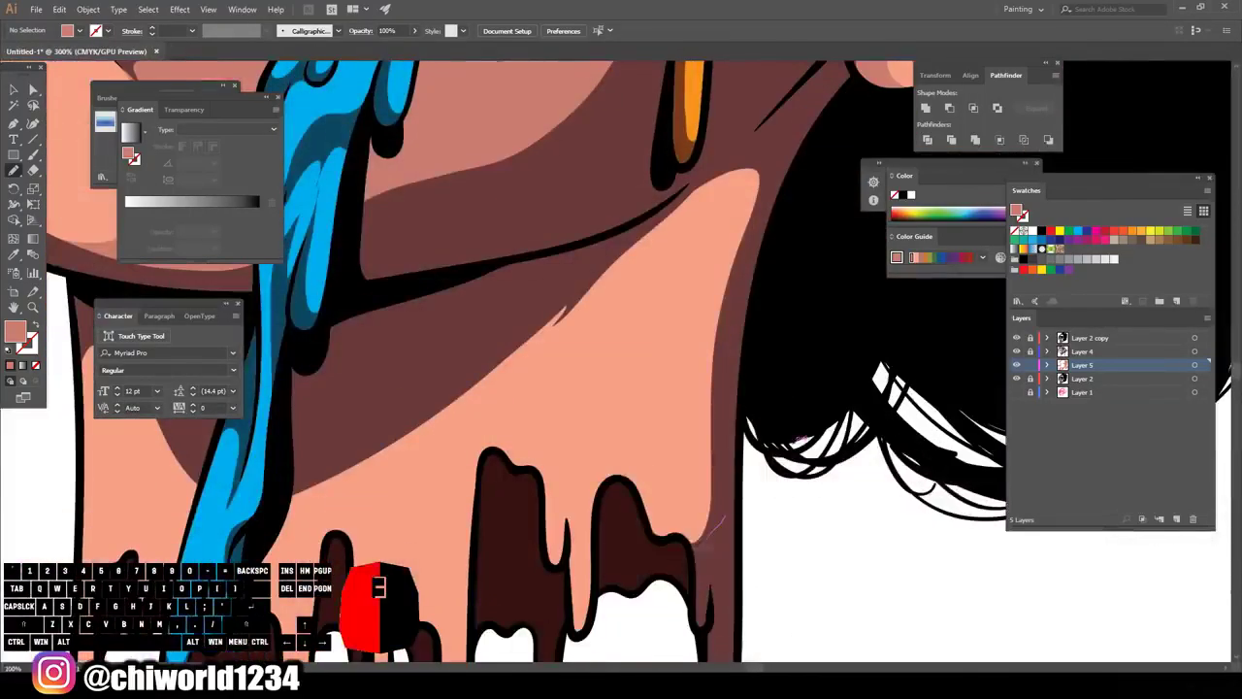
mouse_move(499, 417)
mouse_down()
mouse_move(699, 182)
mouse_move(725, 517)
mouse_up()
- Shade the skin around the dark dripping cut-outs at the base of the neck with the mid-tone pink
key(ctrl+0)
key(ctrl+equal)
key(ctrl+equal)
key(ctrl+equal)
key(ctrl+equal)
key(ctrl+equal)
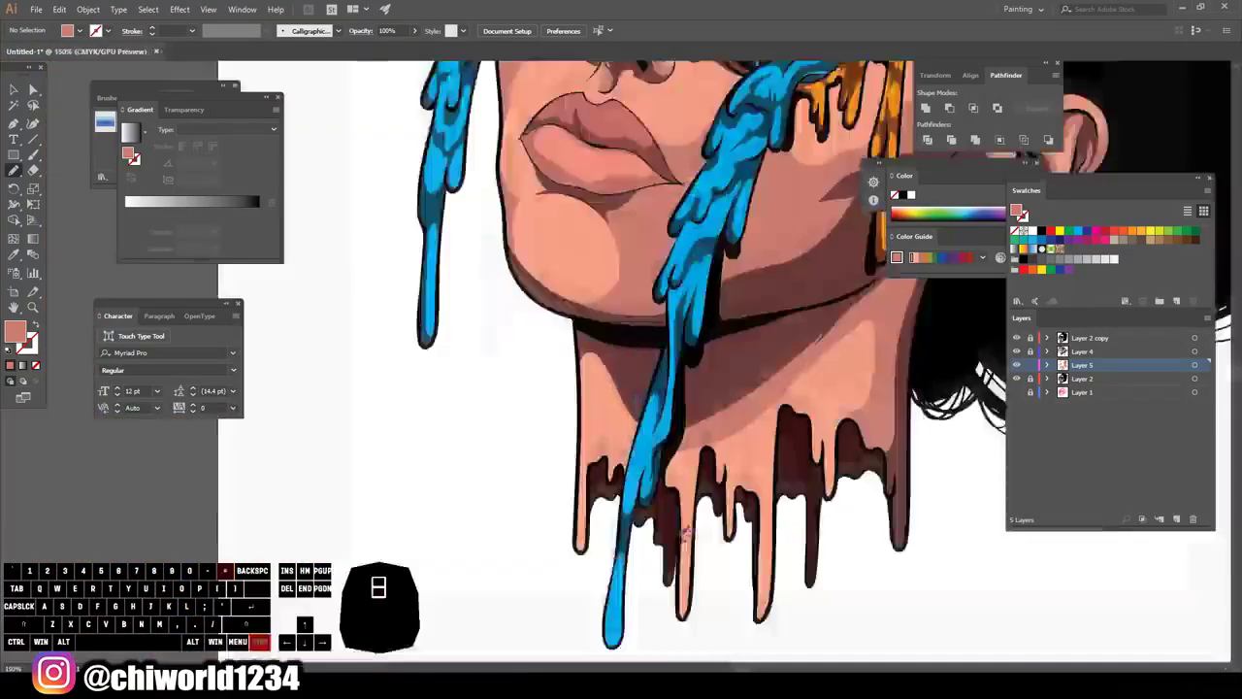
mouse_move(652, 445)
mouse_down()
mouse_move(686, 367)
mouse_move(652, 449)
mouse_up()
scroll(652, 450, down, 3)
scroll(786, 549, up, 3)
scroll(718, 540, down, 3)
scroll(719, 540, up, 4)
mouse_move(545, 402)
mouse_down()
mouse_move(533, 378)
mouse_move(548, 405)
mouse_up()
scroll(565, 558, down, 4)
mouse_move(565, 558)
mouse_down()
mouse_move(564, 95)
mouse_move(607, 503)
mouse_up()
- Draw mid-tone shadows along the neck's front edge and around the dark cut-outs beside the near blue drip
key(ctrl+minus)
key(ctrl+minus)
key(ctrl+equal)
key(ctrl+equal)
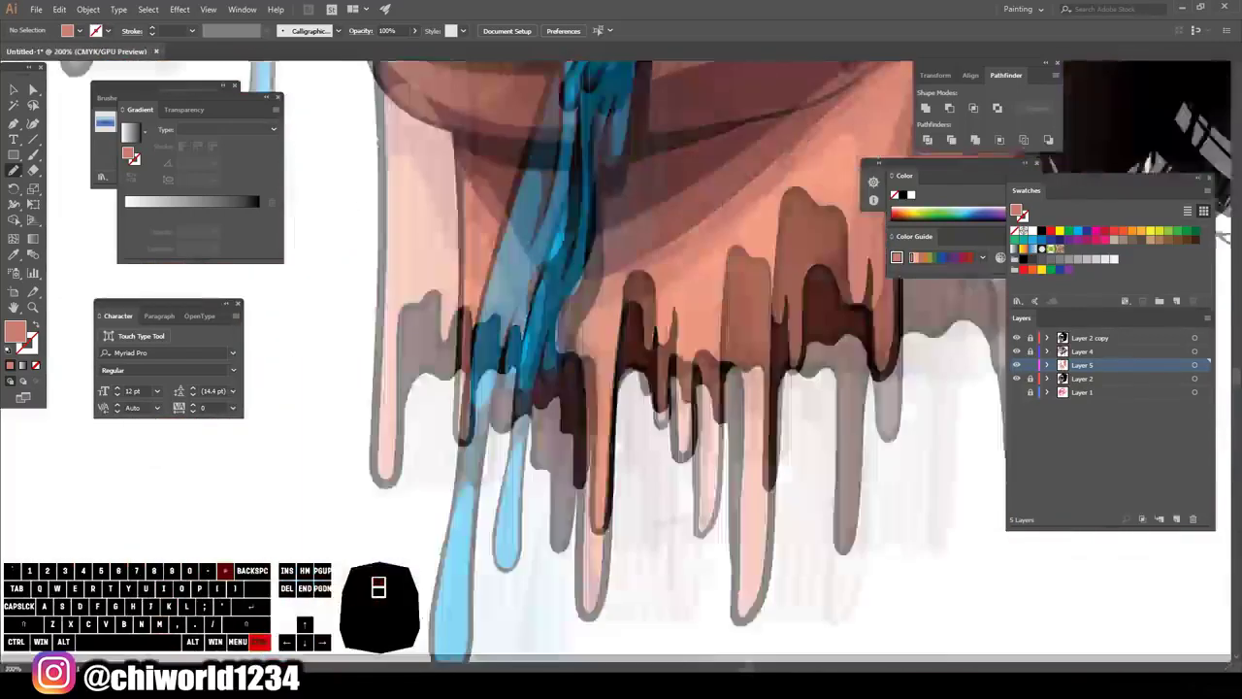
scroll(621, 388, left, 5)
drag(534, 256, 518, 481)
scroll(621, 388, up, 3)
drag(709, 318, 631, 307)
drag(667, 421, 718, 418)
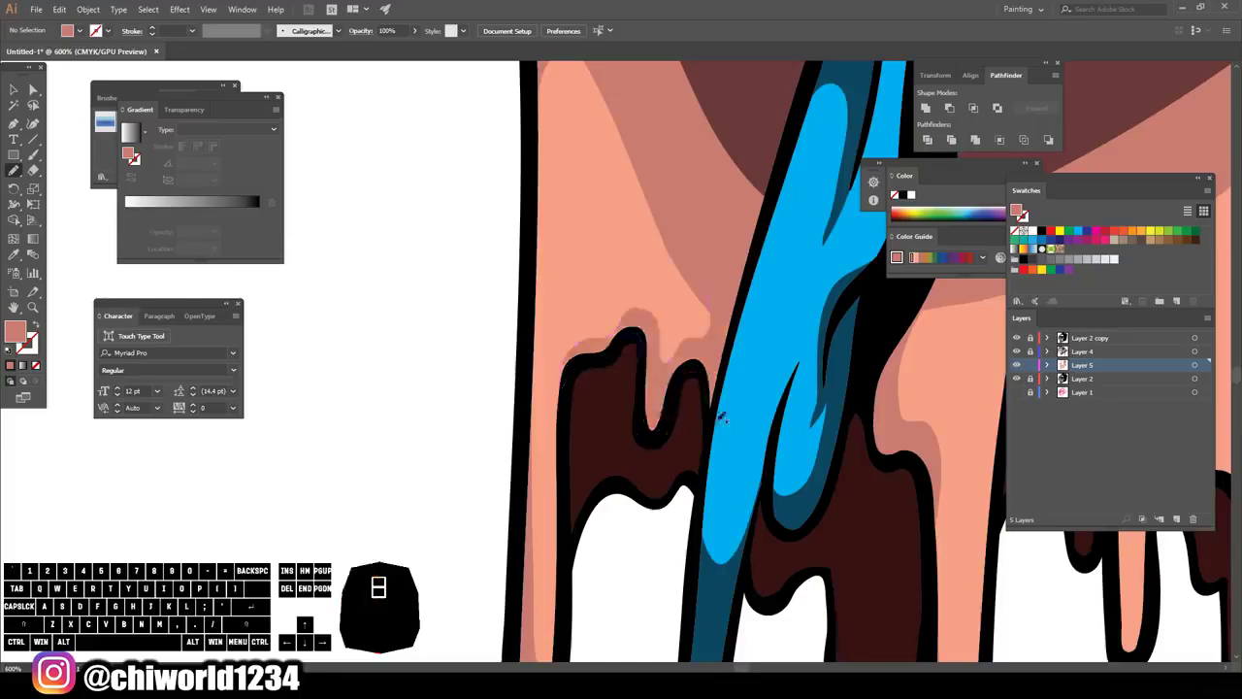
- Add mid-tone shadows to the remaining skin drips hanging from the base of the neck
key(ctrl+minus)
key(ctrl+minus)
key(ctrl+equal)
drag(750, 560, 764, 574)
drag(716, 279, 763, 573)
scroll(762, 571, up, 3)
mouse_move(632, 328)
mouse_down()
mouse_move(571, 449)
mouse_move(631, 332)
mouse_up()
scroll(843, 433, down, 2)
scroll(960, 393, up, 3)
mouse_move(749, 470)
mouse_down()
mouse_move(717, 372)
mouse_move(749, 473)
mouse_up()
mouse_move(669, 339)
mouse_down()
mouse_move(571, 155)
mouse_move(565, 175)
mouse_move(660, 350)
mouse_up()
- Select all the mid-tone skin shading on Layer 5 and recolour it to a slightly darker, adjusted pink-brown
key(ctrl+minus)
key(ctrl+minus)
key(ctrl+minus)
key(ctrl+minus)
key(ctrl+minus)
key(ctrl+minus)
scroll(781, 379, up, 1)
click(14, 89)
key(ctrl+a)
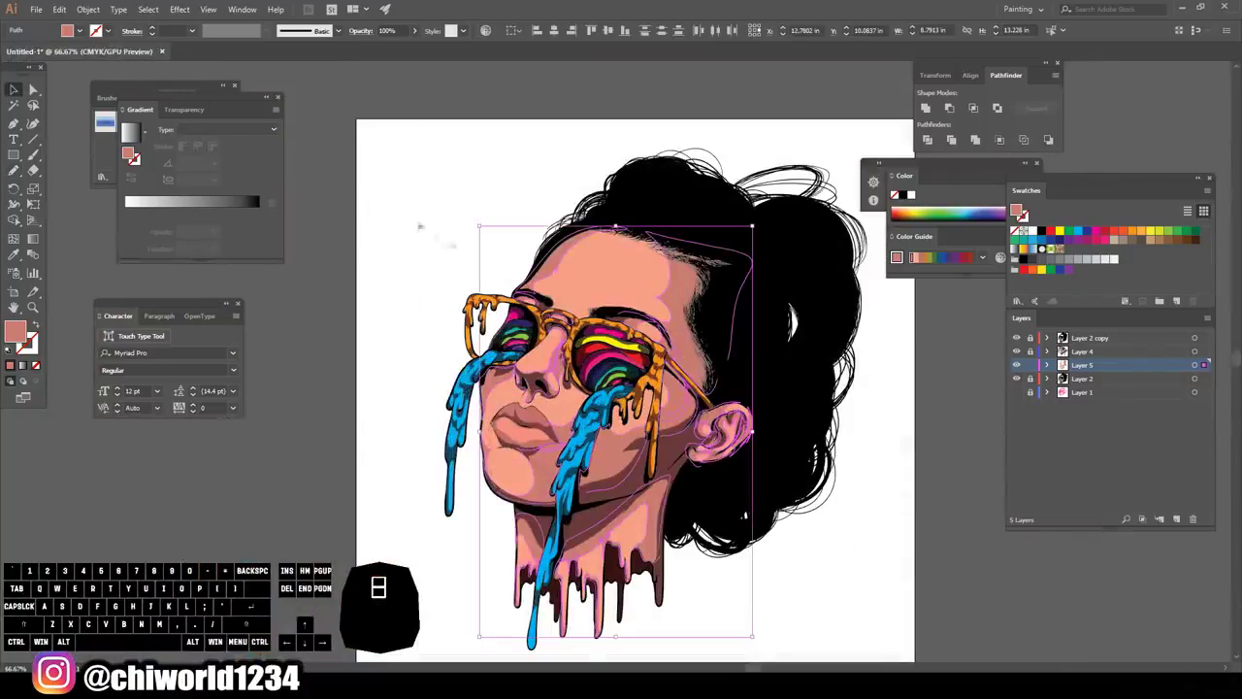
click(59, 9)
mouse_move(107, 237)
mouse_move(330, 251)
click(448, 309)
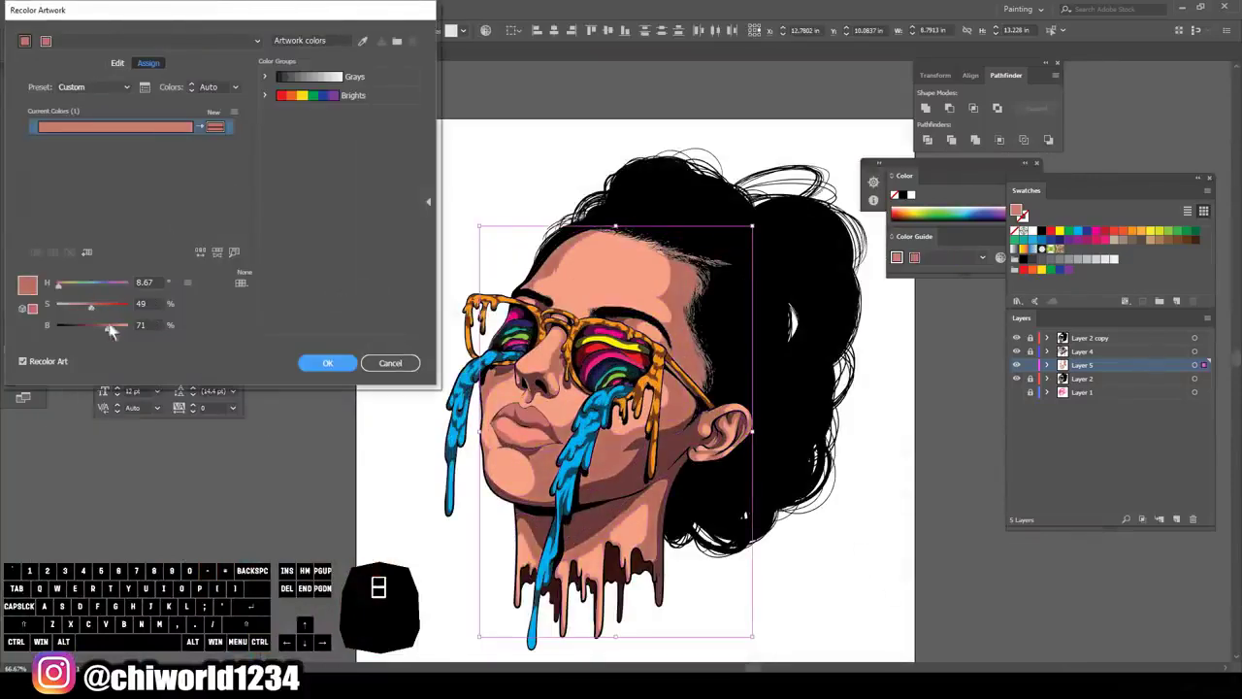
click(89, 306)
click(110, 327)
click(59, 284)
click(321, 363)
click(320, 365)
- Lock Layer 5, which holds the mid-tone skin shading
key(ctrl+plus)
key(ctrl+plus)
key(ctrl+minus)
click(1084, 378)
click(1030, 364)
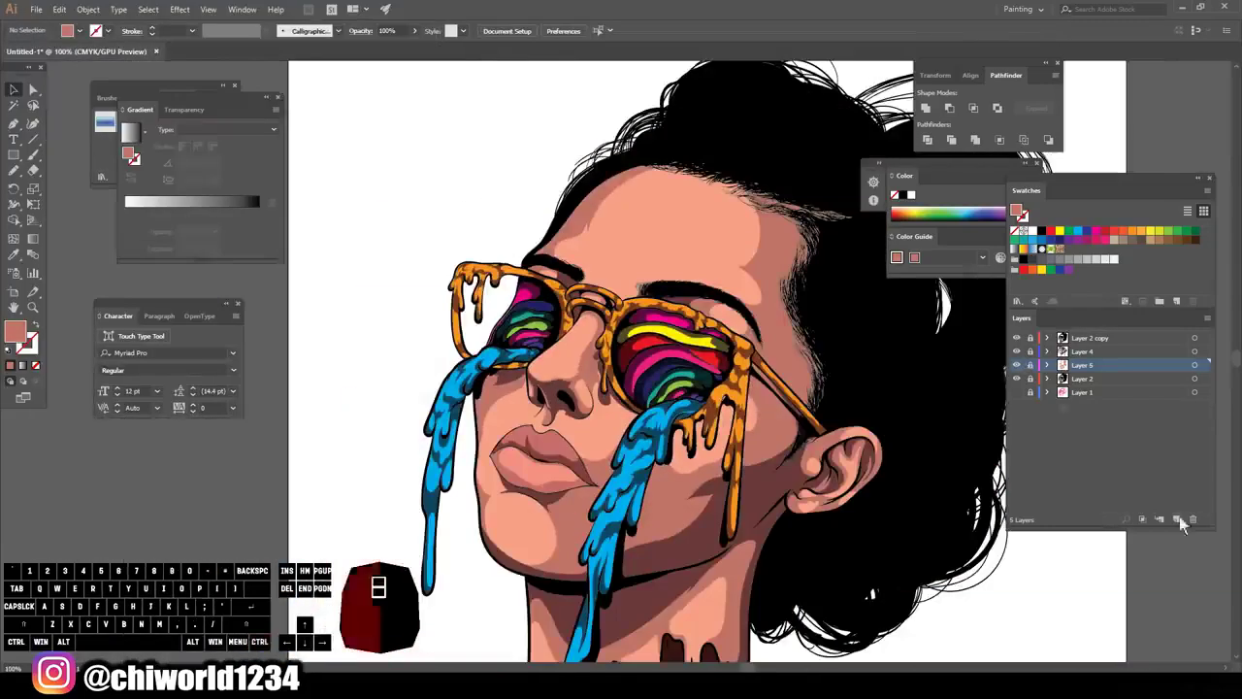
- Add a new layer beneath Layer 5 and set the fill to a lighter tint sampled from the base skin
click(1177, 519)
key(ctrl+plus)
click(14, 254)
click(456, 393)
double_click(15, 331)
click(838, 394)
click(1094, 402)
click(14, 170)
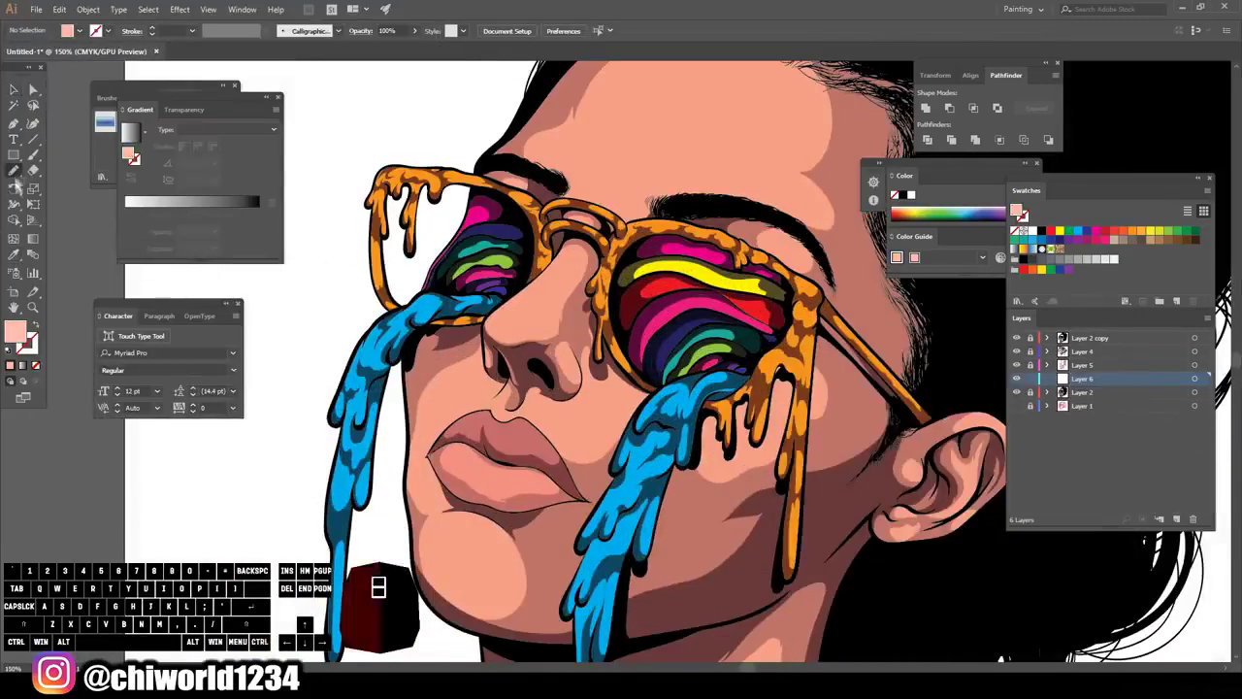
- Draw light skin highlights along the nose and across the forehead above the glasses
drag(569, 246, 501, 333)
key(ctrl+minus)
key(ctrl+minus)
key(ctrl+minus)
key(ctrl+plus)
key(ctrl+plus)
key(ctrl+plus)
key(ctrl+plus)
scroll(618, 358, up, 3)
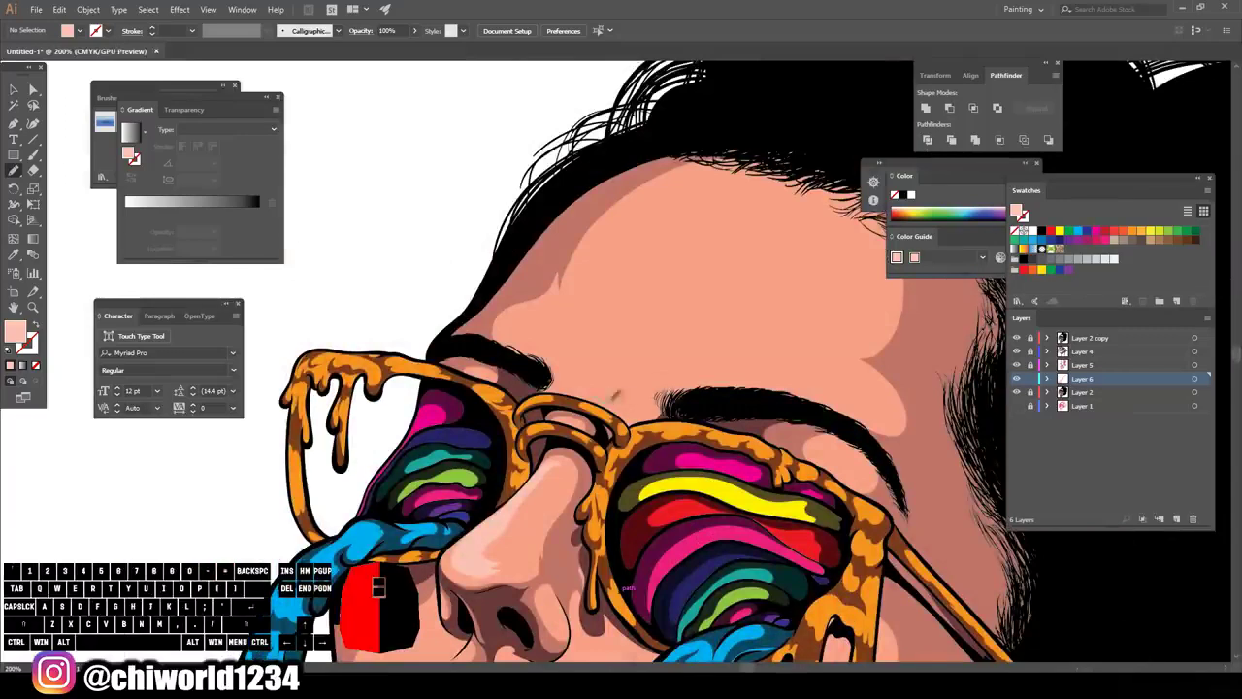
mouse_move(735, 321)
mouse_down()
mouse_move(506, 357)
mouse_move(603, 401)
mouse_move(563, 342)
mouse_move(560, 405)
mouse_up()
- Draw light skin highlights on the lower face, around the cheeks and chin
key(ctrl+minus)
key(ctrl+minus)
key(ctrl+plus)
key(ctrl+plus)
scroll(582, 485, down, 3)
key(ctrl+minus)
scroll(576, 652, left, 2)
mouse_move(588, 517)
mouse_down()
mouse_move(627, 555)
mouse_move(561, 479)
mouse_up()
- Sample the lower lip's pink, lighten it, and draw highlights on the lower and upper lips
key(ctrl+minus)
key(ctrl+minus)
key(ctrl+plus)
key(ctrl+plus)
key(ctrl+plus)
scroll(569, 497, down, 2)
key(ctrl+minus)
key(ctrl+minus)
scroll(582, 436, up, 2)
key(ctrl+plus)
key(ctrl+plus)
key(ctrl+plus)
key(ctrl+plus)
key(i)
click(543, 514)
double_click(16, 331)
click(851, 397)
key(Return)
key(shift+b)
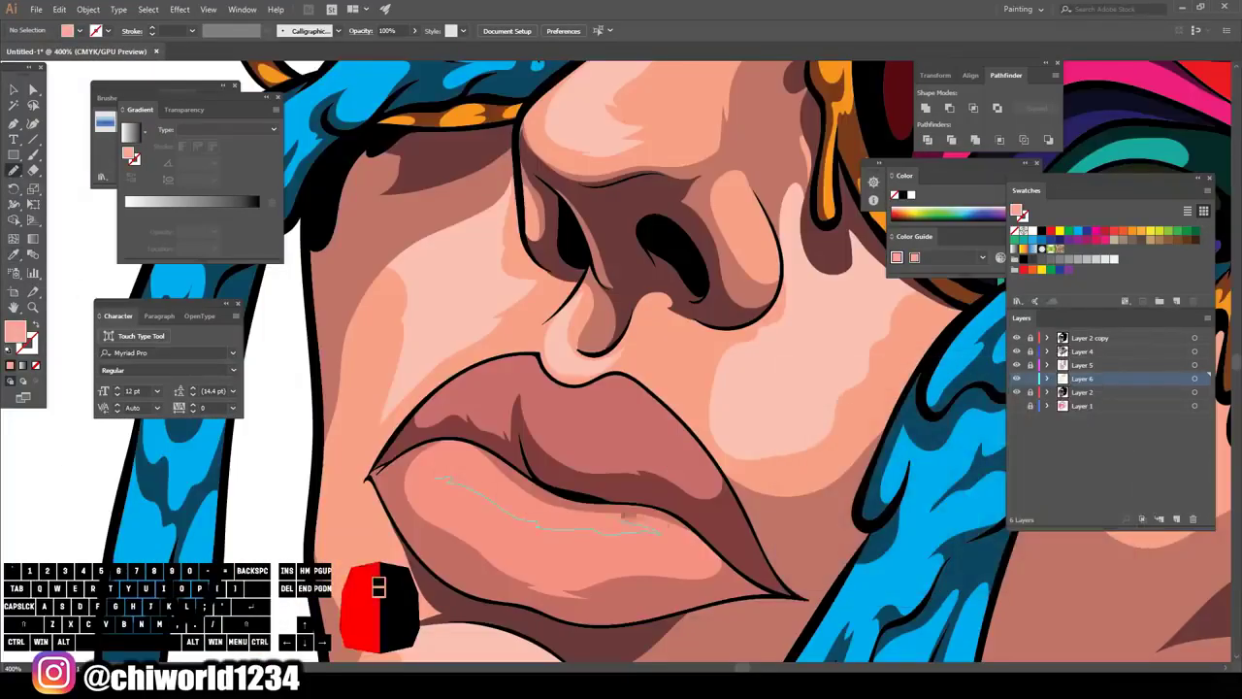
drag(666, 529, 668, 530)
drag(551, 415, 549, 415)
- Sample the orange of the glasses frame and change the fill to a pale orange tint
scroll(549, 415, down, 5)
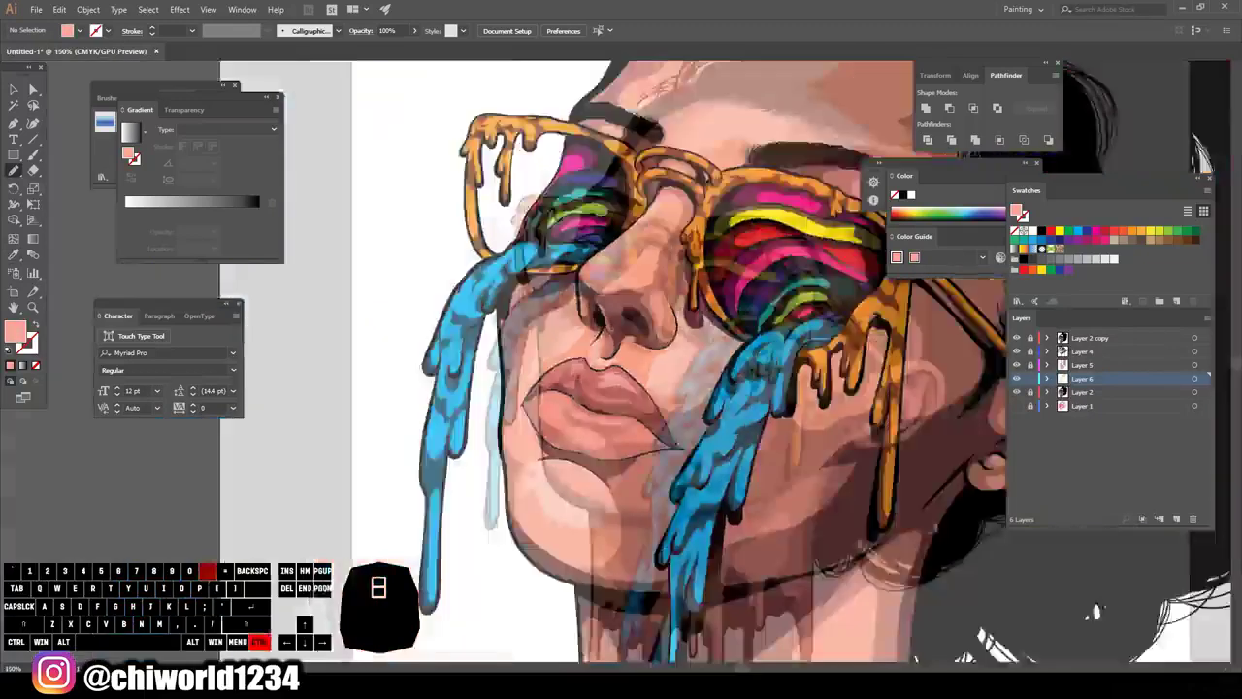
key(ctrl+equal)
key(ctrl+minus)
scroll(621, 361, left, 2)
key(ctrl+equal)
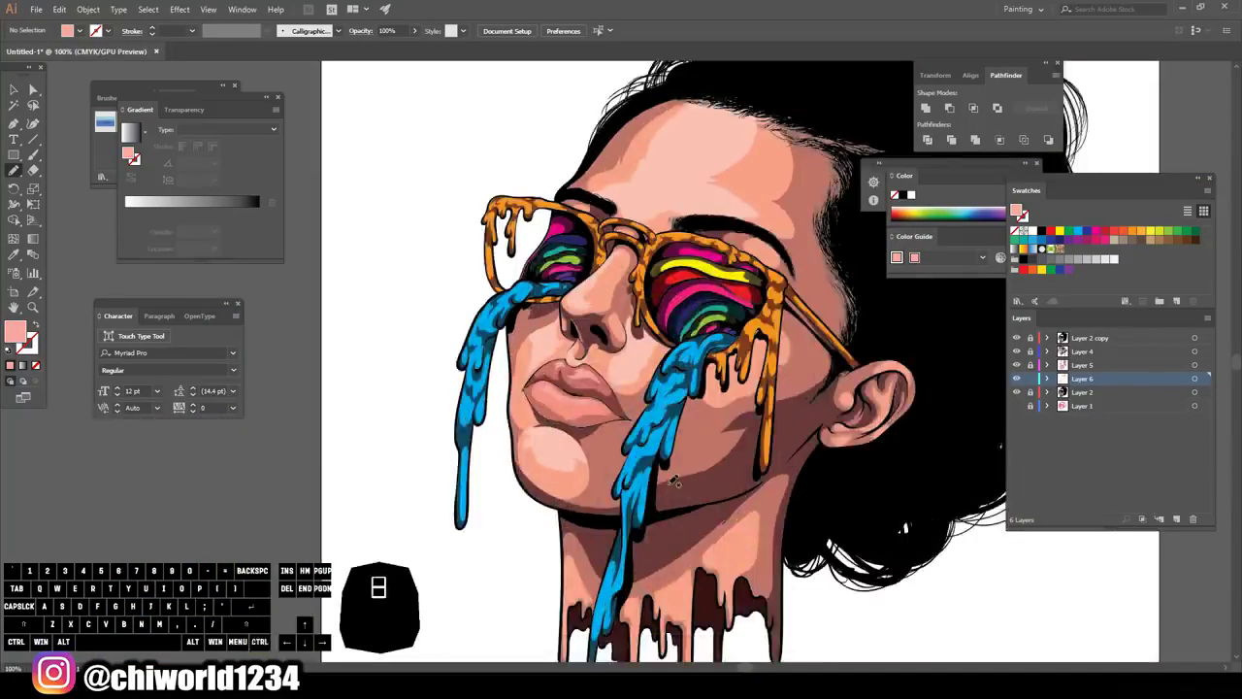
scroll(621, 361, up, 1)
key(ctrl+equal)
key(i)
click(852, 280)
double_click(16, 332)
click(861, 400)
click(1092, 402)
key(shift+b)
- Draw pale orange highlights on the near lens frame's outer corner and the short drips below it
key(ctrl+equal)
key(ctrl+equal)
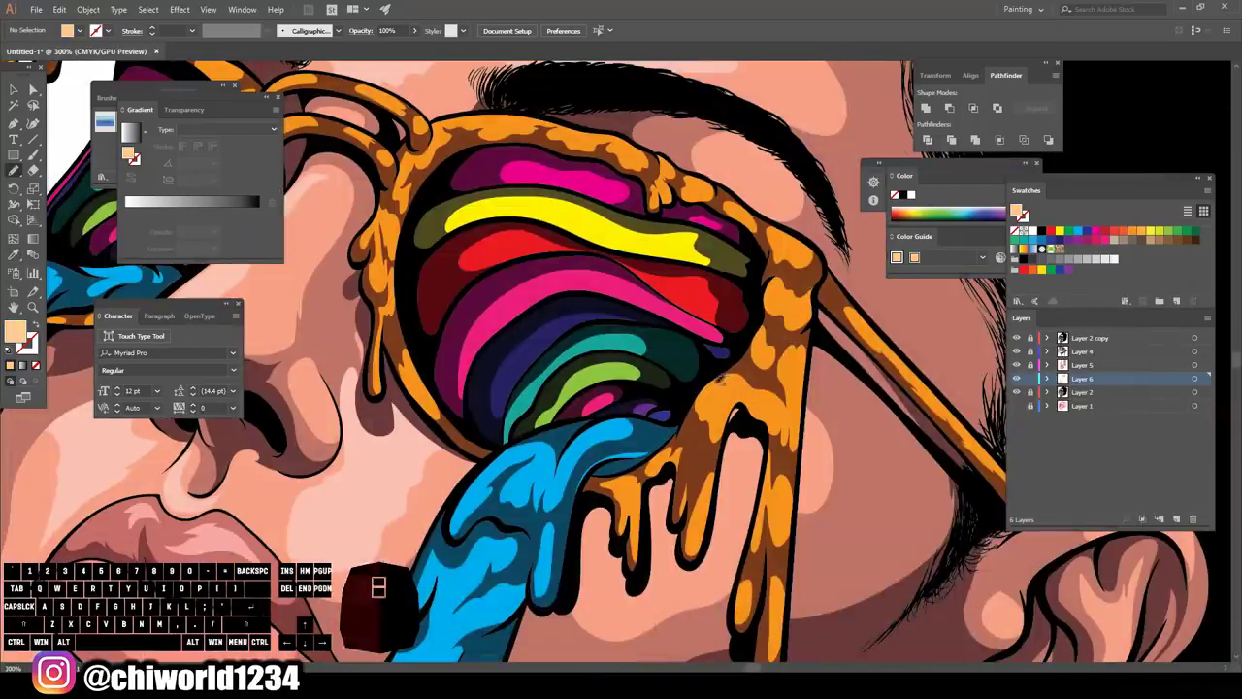
drag(716, 386, 772, 402)
drag(759, 329, 761, 349)
drag(705, 491, 700, 540)
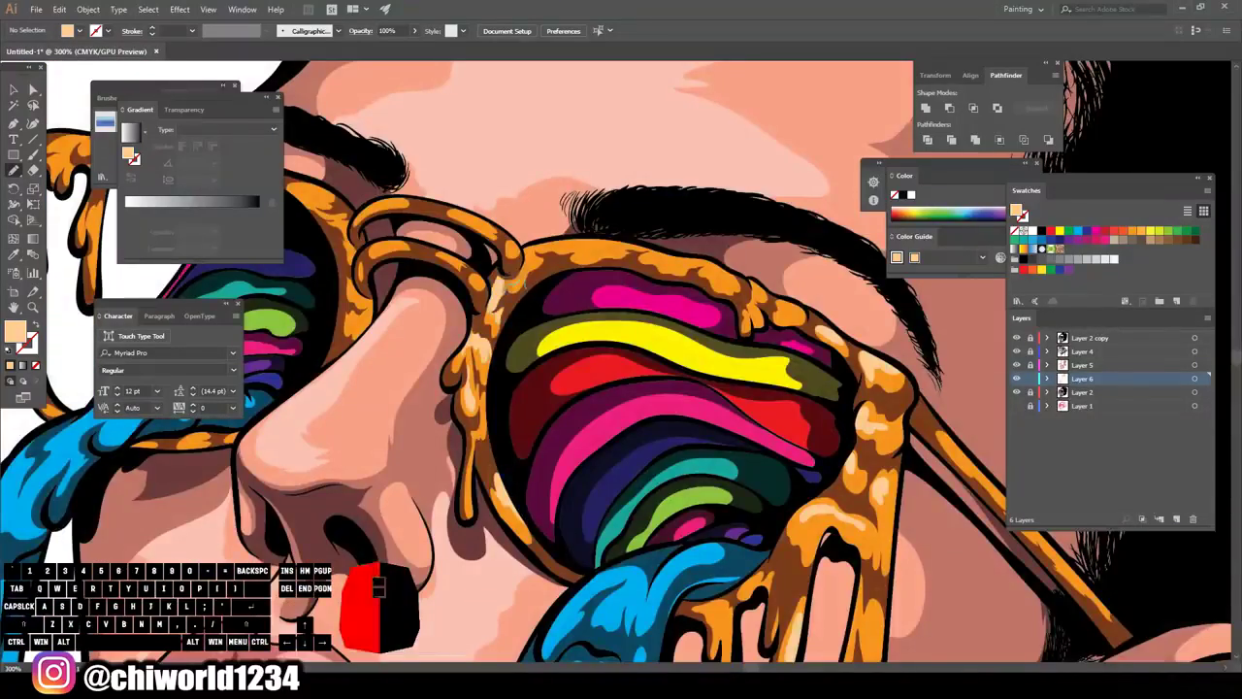
- Draw pale orange highlights along the near lens's upper rim, the bridge and the long hanging frame drip
drag(529, 244, 735, 282)
drag(735, 281, 795, 310)
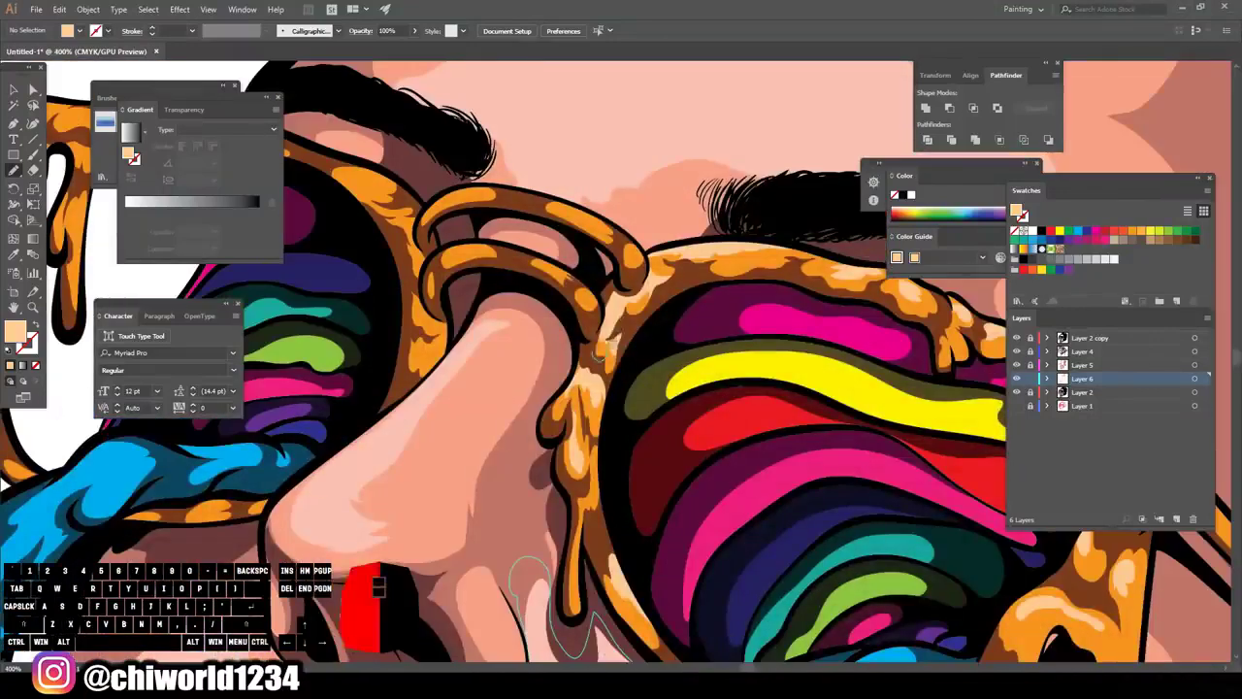
mouse_move(447, 254)
mouse_down()
mouse_move(495, 194)
mouse_move(648, 270)
mouse_up()
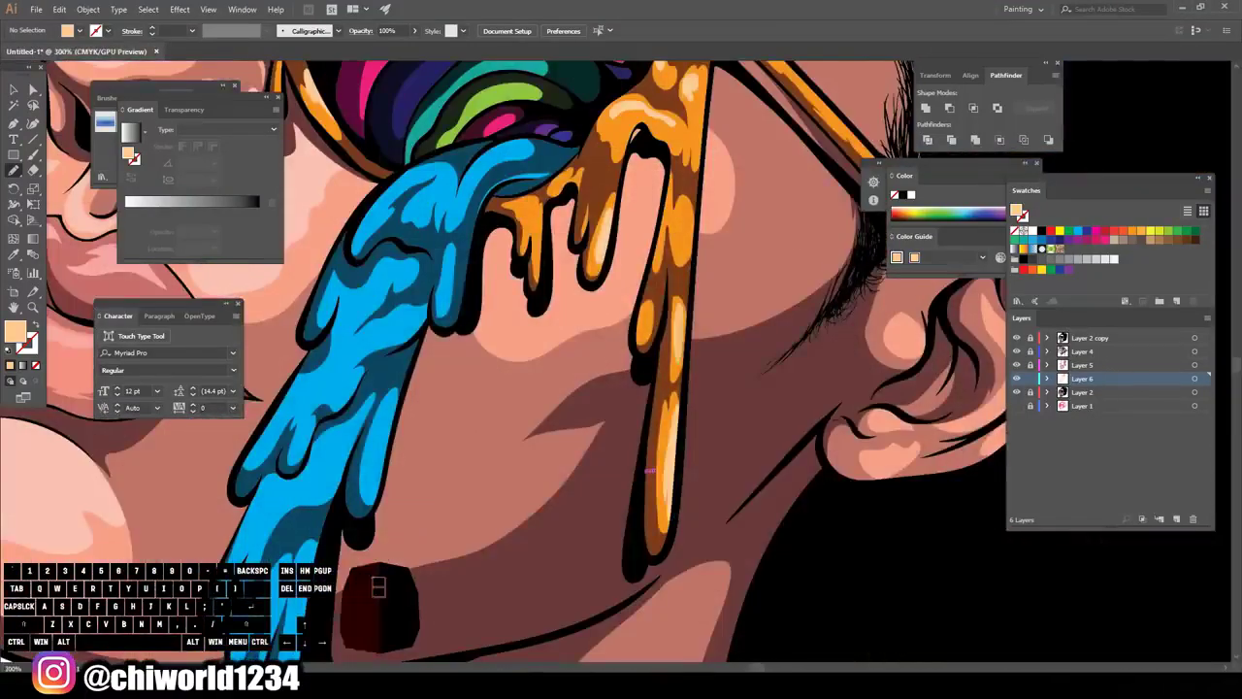
drag(691, 200, 681, 359)
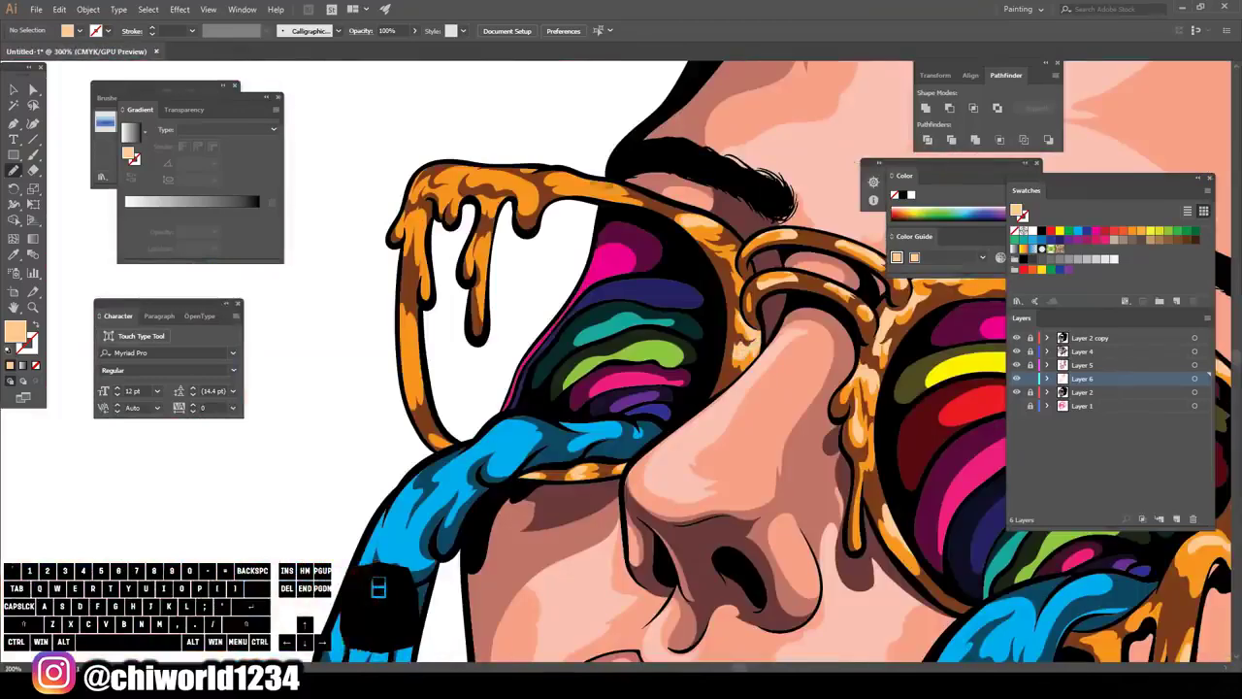
- Draw pale orange highlights on the far lens's upper rim and its hanging drips
drag(501, 176, 531, 202)
drag(485, 242, 476, 264)
drag(488, 172, 467, 185)
drag(458, 171, 443, 182)
drag(456, 188, 440, 202)
drag(419, 219, 419, 251)
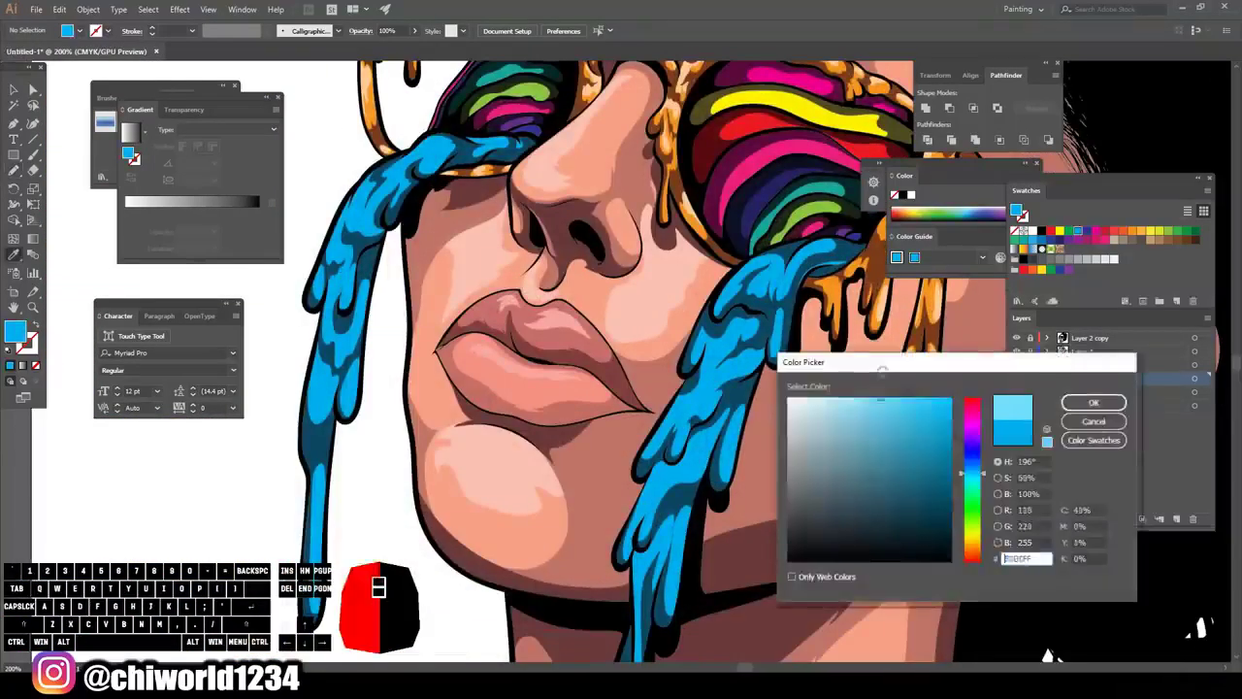
- Lighten the sampled blue to a very pale tint and paint thin brush highlights down both blue drips
key(Return)
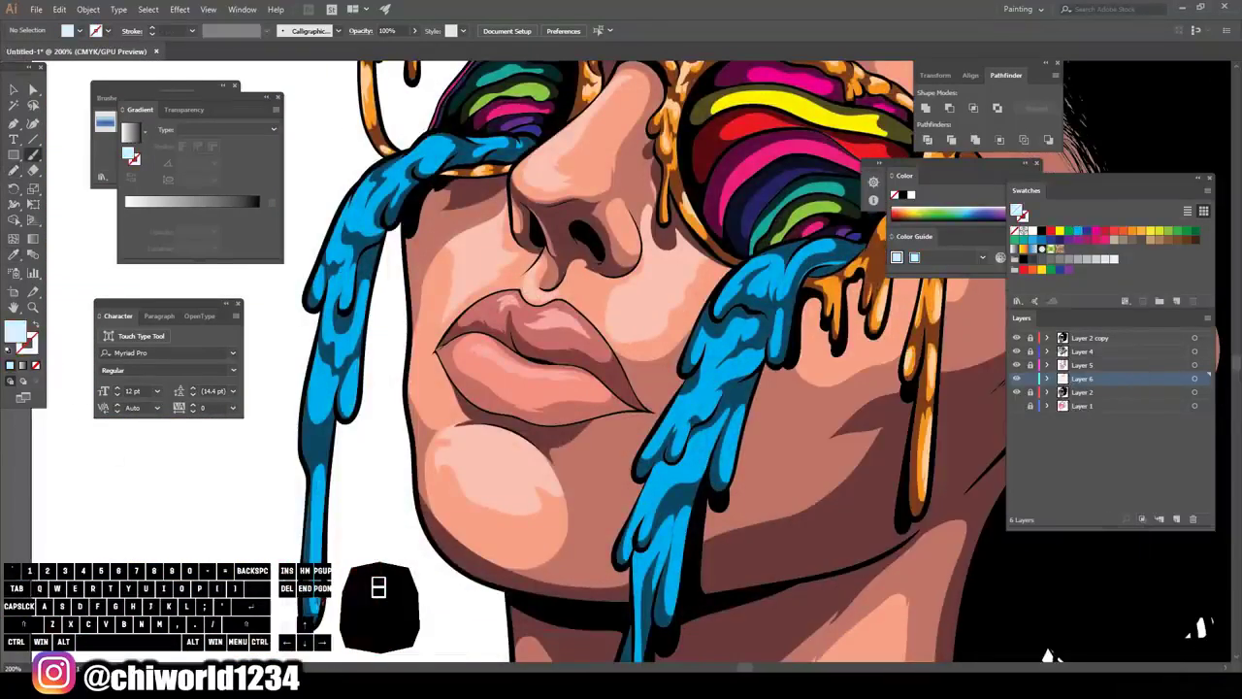
drag(319, 471, 314, 546)
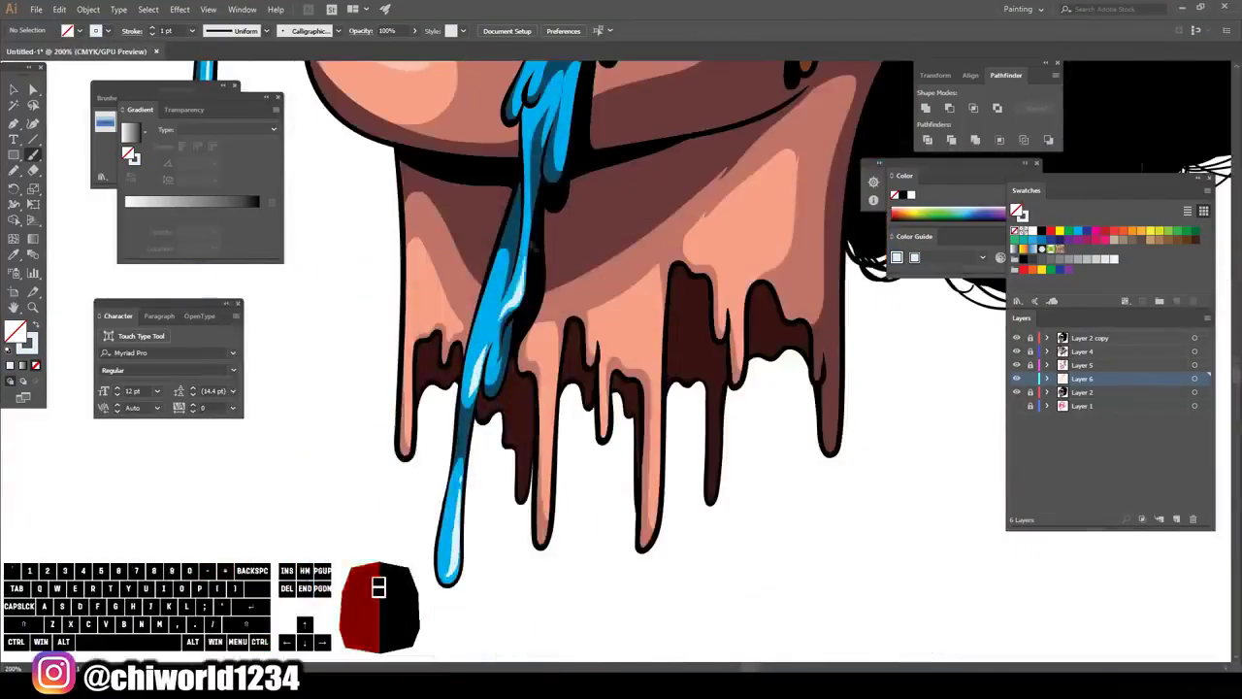
scroll(621, 359, up, 5)
scroll(621, 359, up, 3)
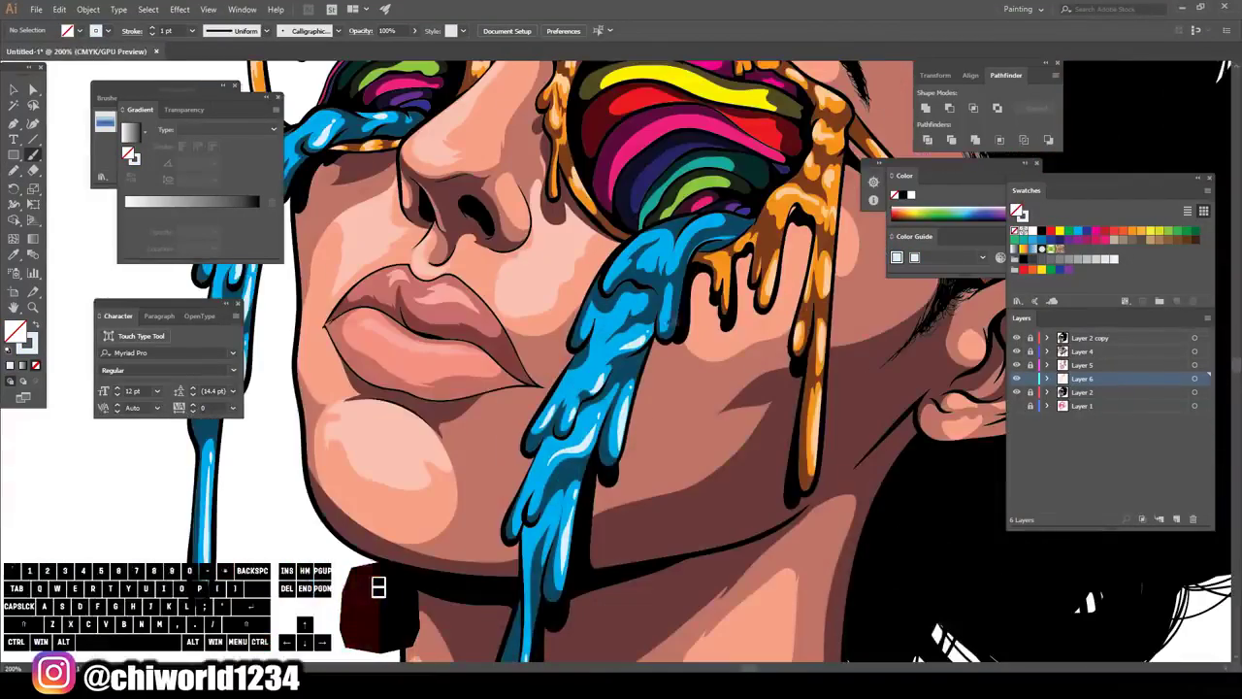
- Lock Layer 6, add a new layer, and move it above Layer 2 copy at the top of the stack
scroll(613, 434, down, 3)
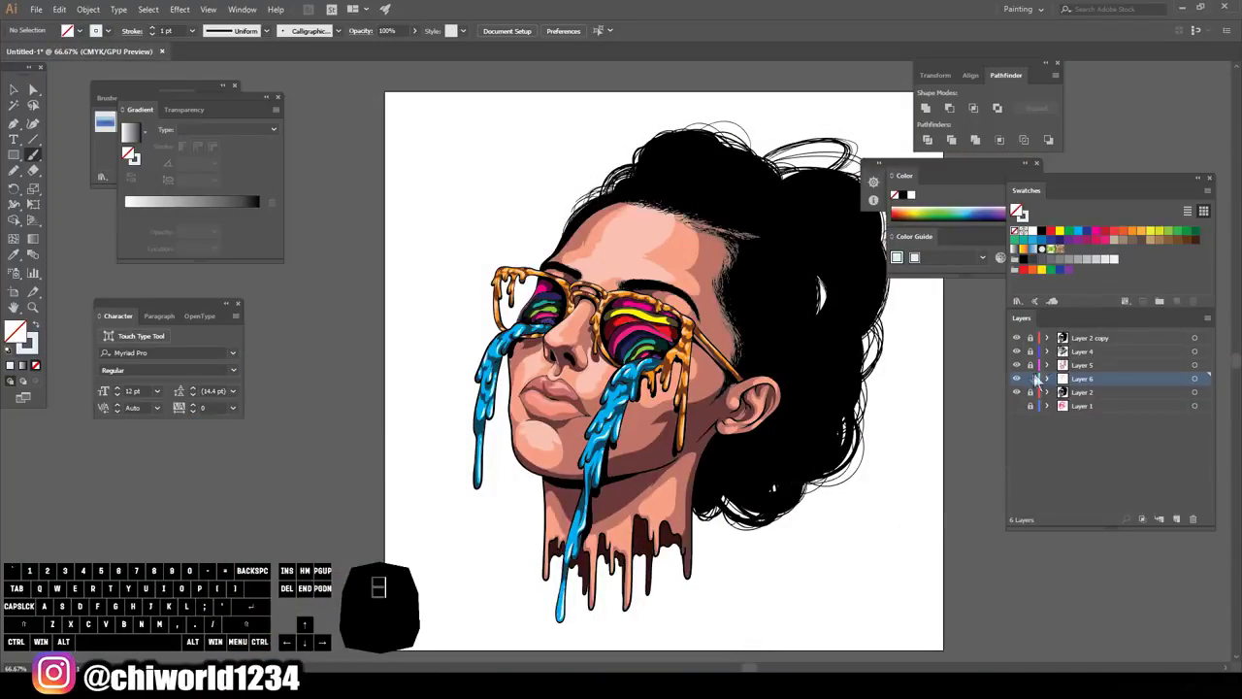
click(1177, 521)
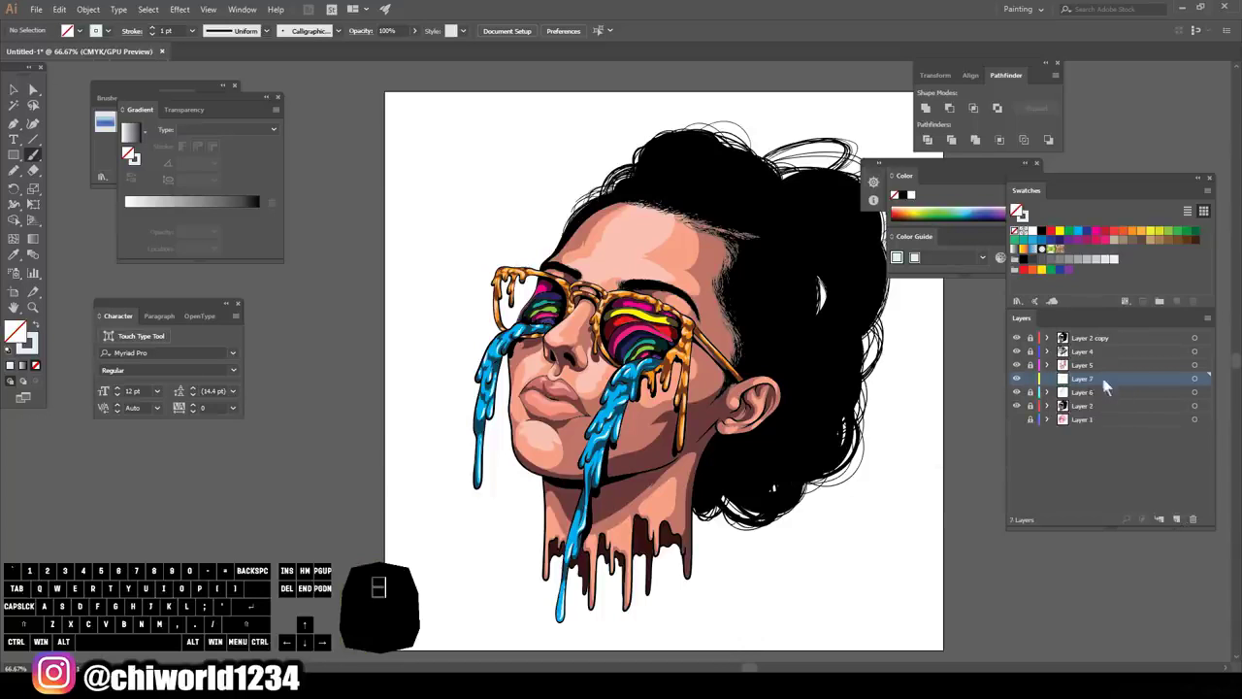
drag(1101, 386, 1107, 335)
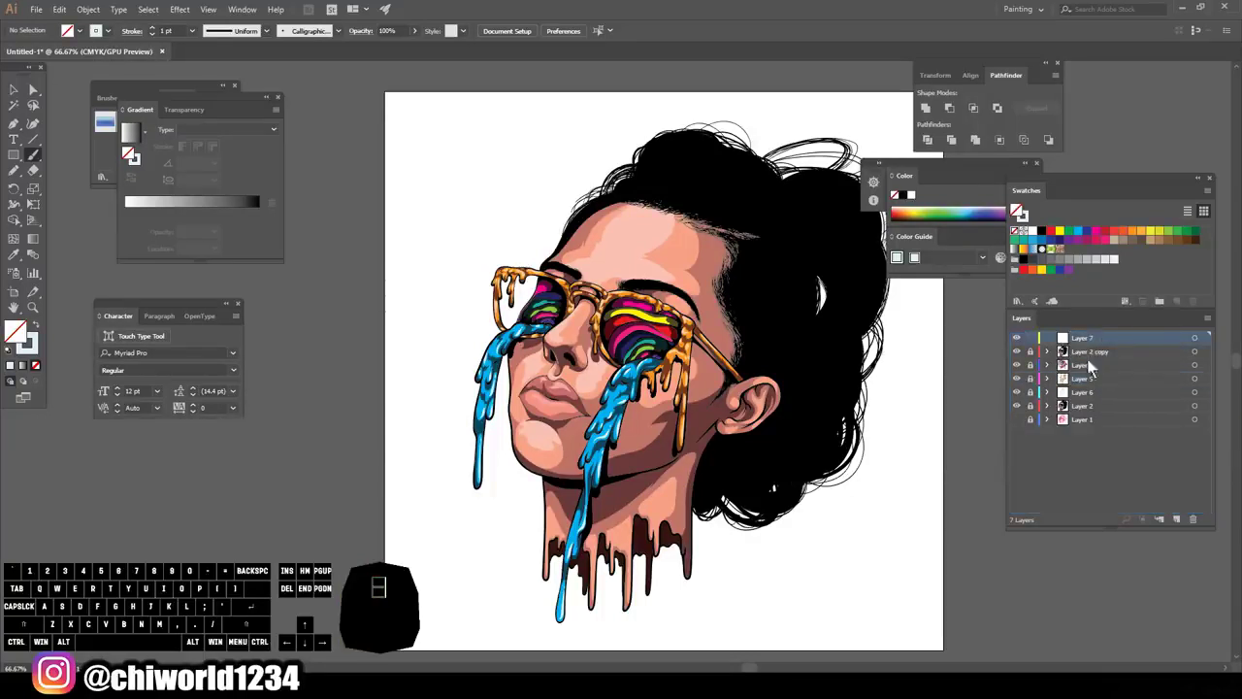
- Apply a linear gradient to the fill, add a middle colour stop, and set both end stops to black
click(1016, 250)
click(194, 214)
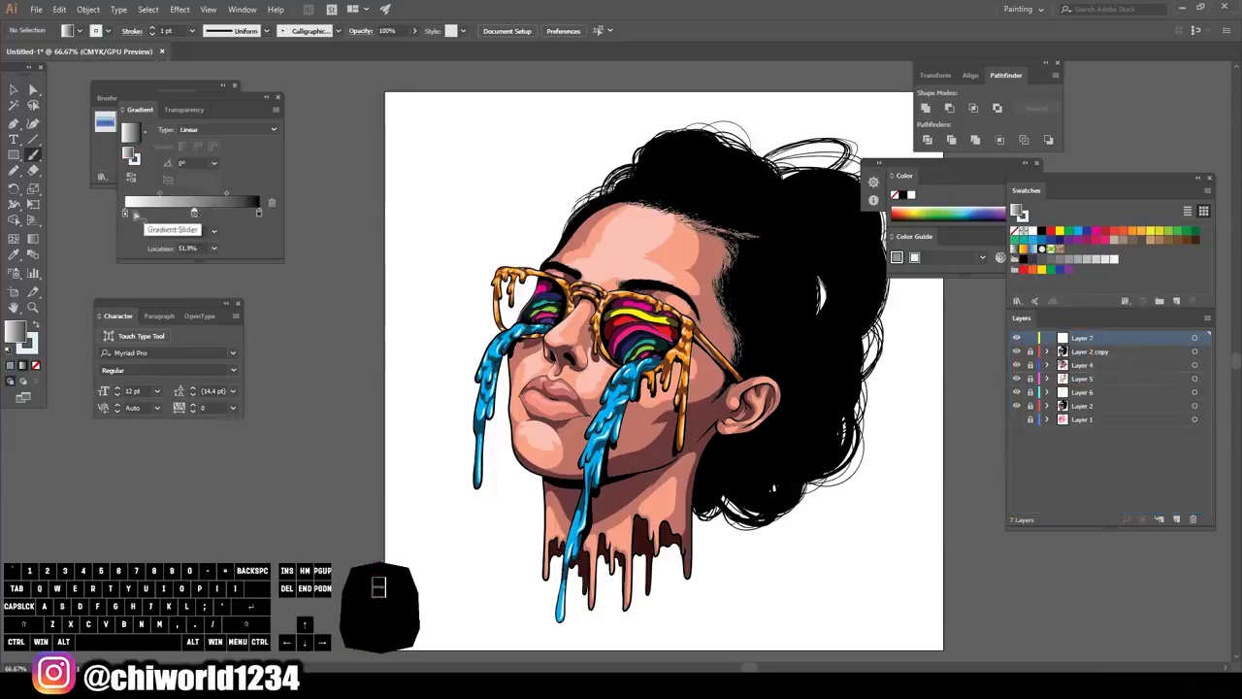
double_click(125, 212)
drag(167, 310, 282, 330)
mouse_move(163, 289)
mouse_down()
mouse_move(179, 292)
mouse_move(171, 268)
mouse_up()
double_click(258, 214)
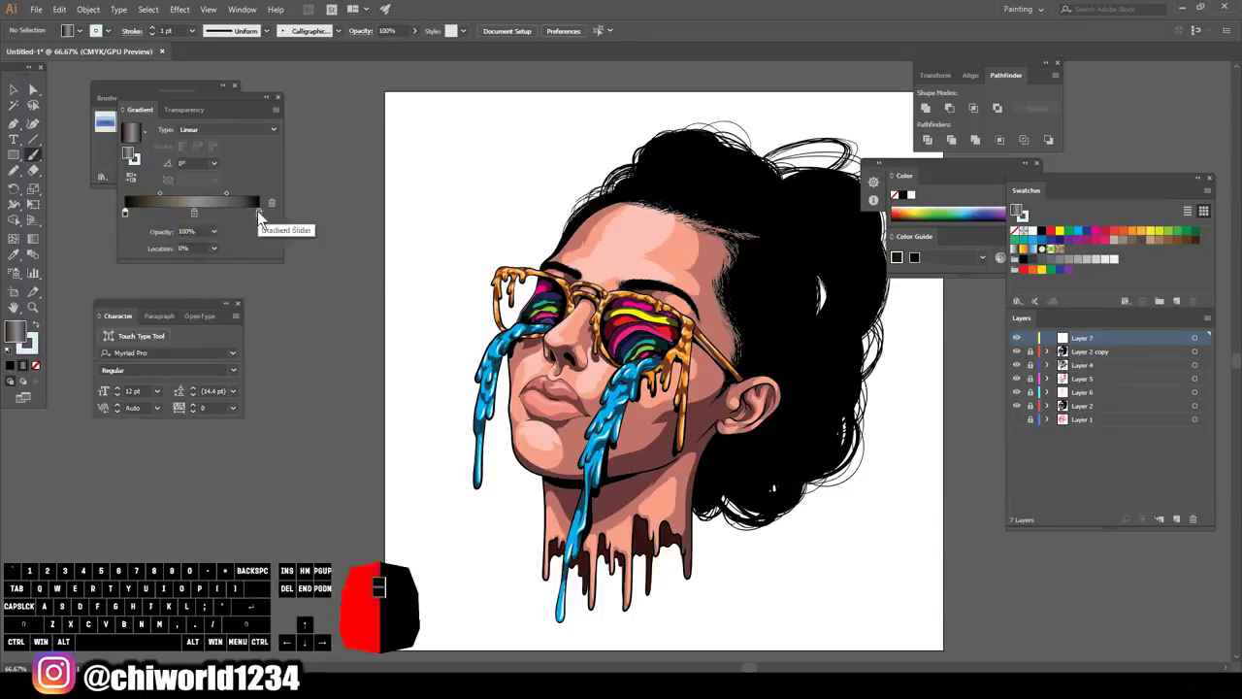
drag(160, 292, 168, 262)
- Darken the gradient's middle stop to grey and narrow its band with midpoints at 84.99% and 14.82%
click(194, 211)
click(171, 276)
drag(167, 289, 176, 260)
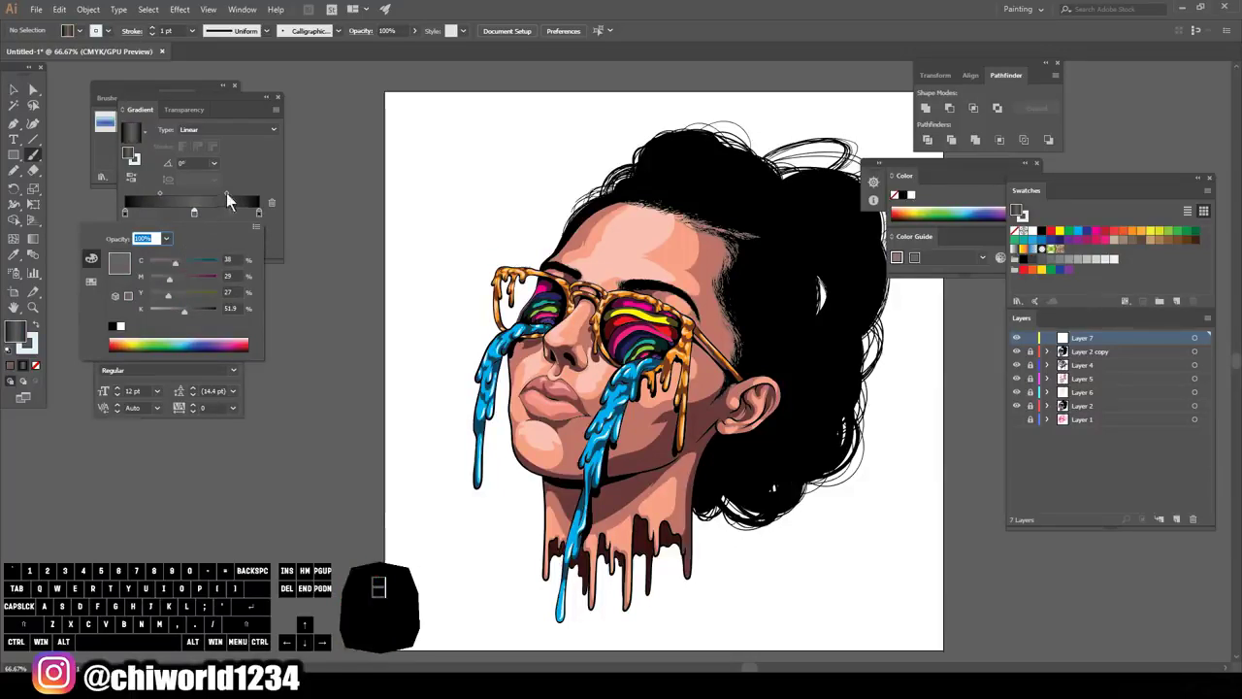
click(226, 193)
drag(226, 193, 188, 209)
click(179, 191)
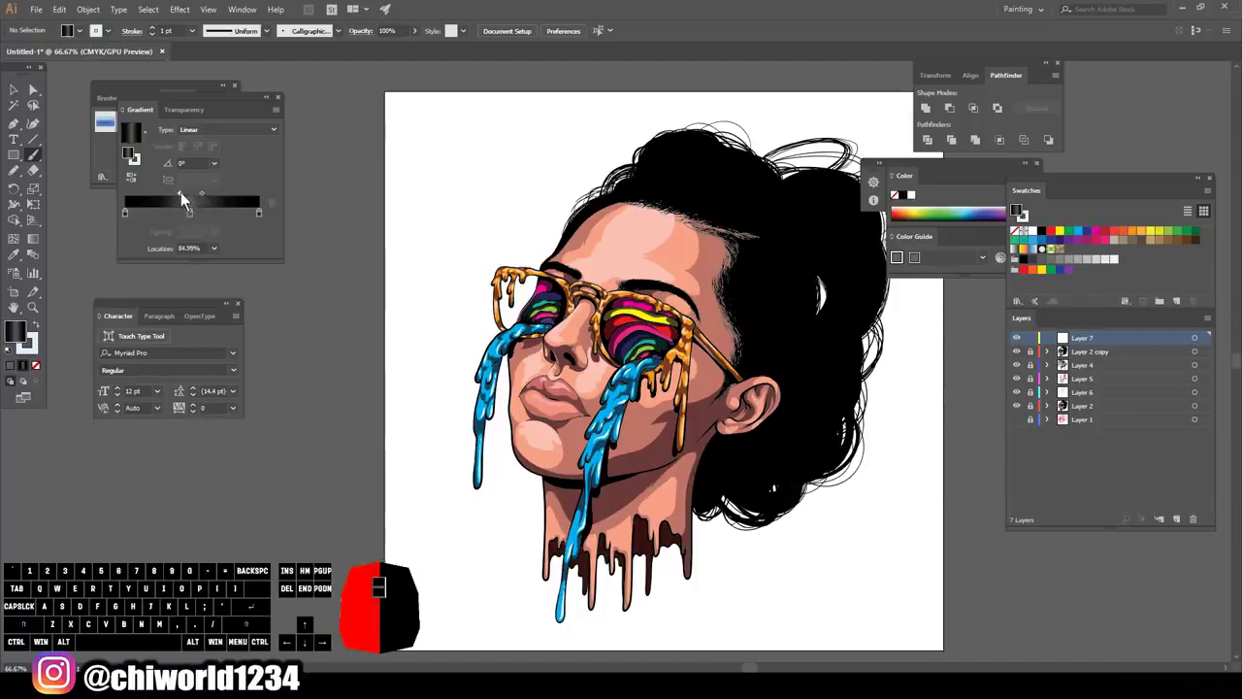
click(199, 193)
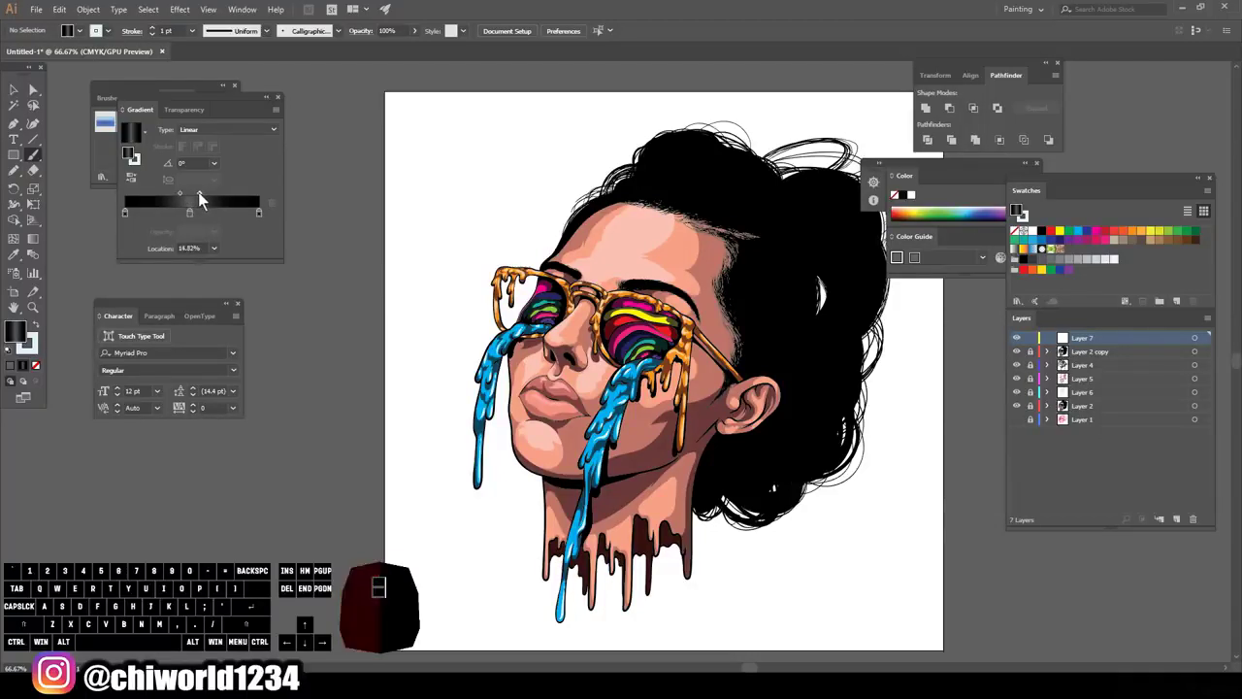
- Try to paint highlight strands in the hair above the forehead with the Paintbrush
click(14, 172)
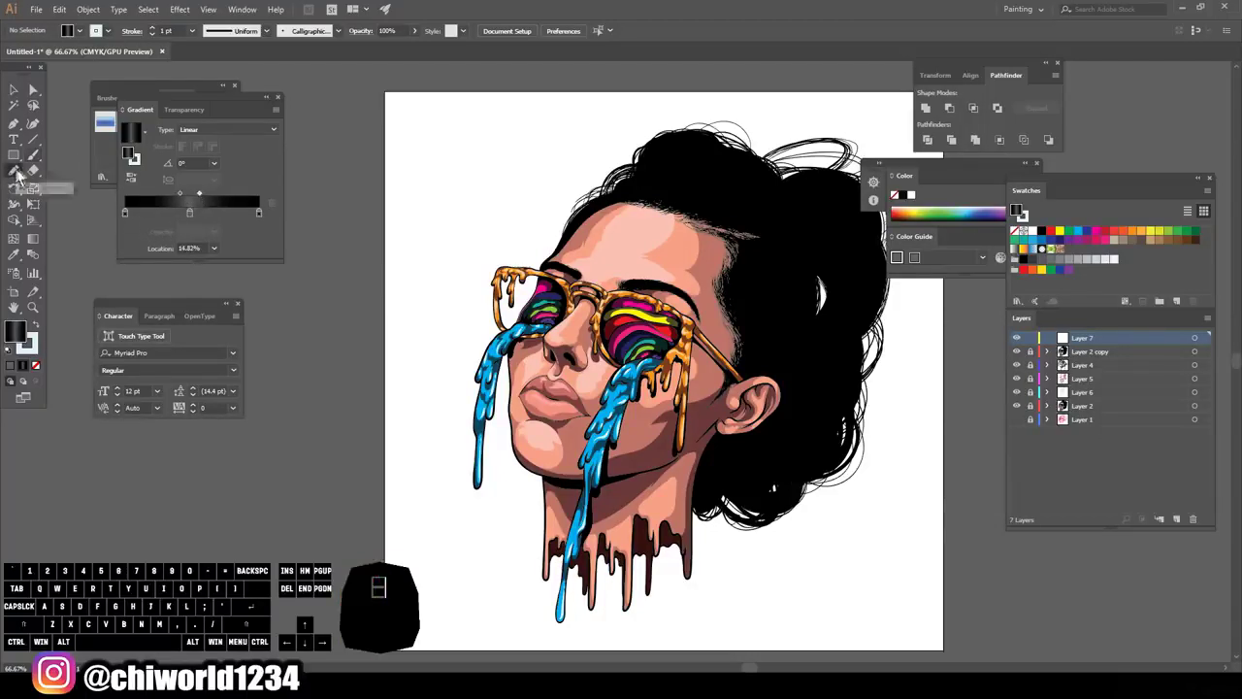
click(36, 155)
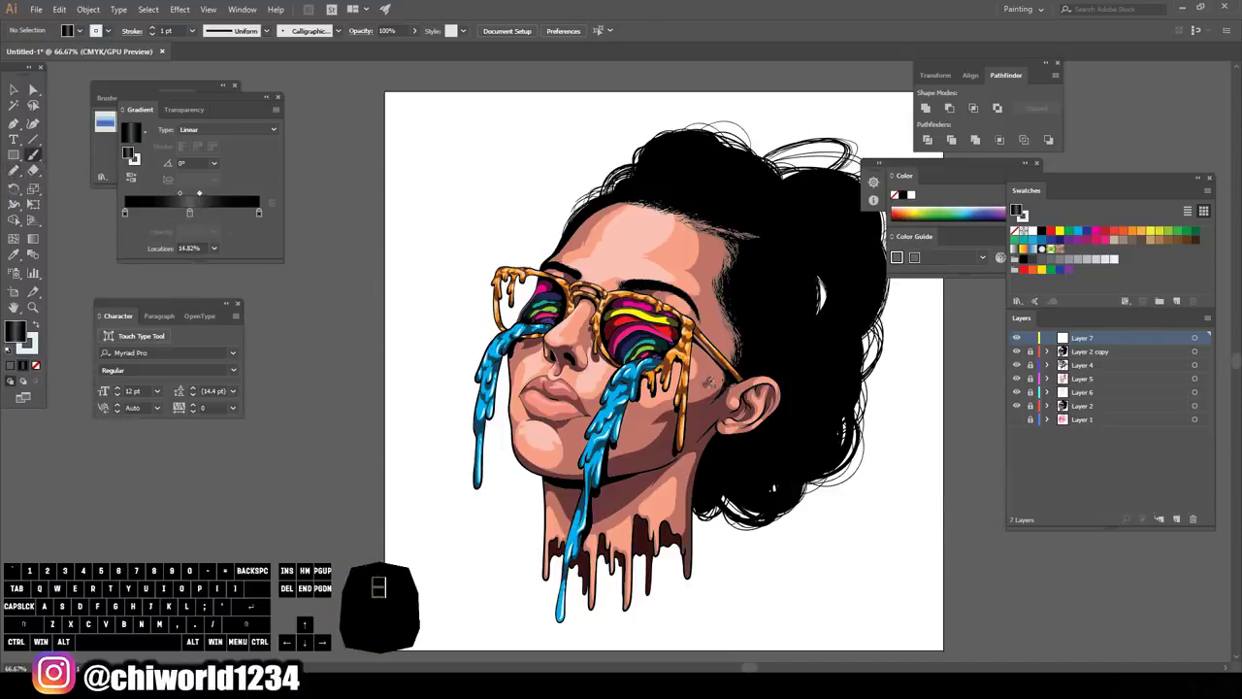
scroll(709, 382, up, 3)
key(ctrl+minus)
key(ctrl+equal)
key(ctrl+equal)
scroll(765, 414, right, 2)
key(ctrl+equal)
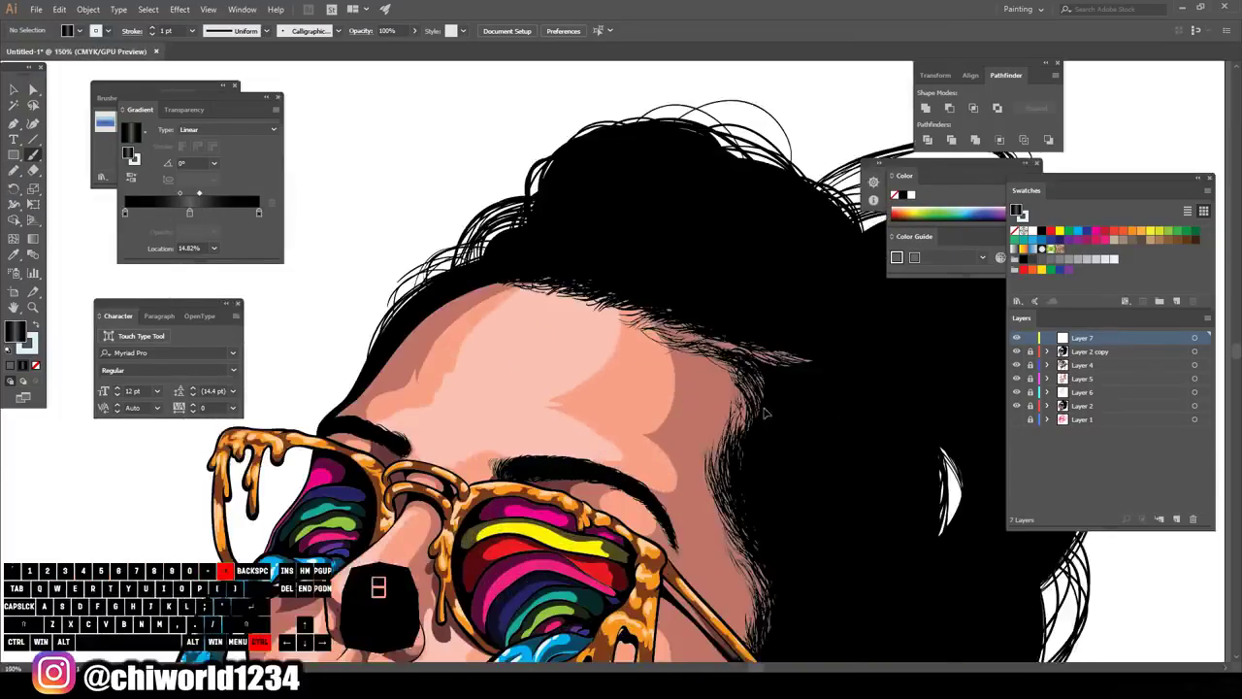
scroll(765, 402, down, 2)
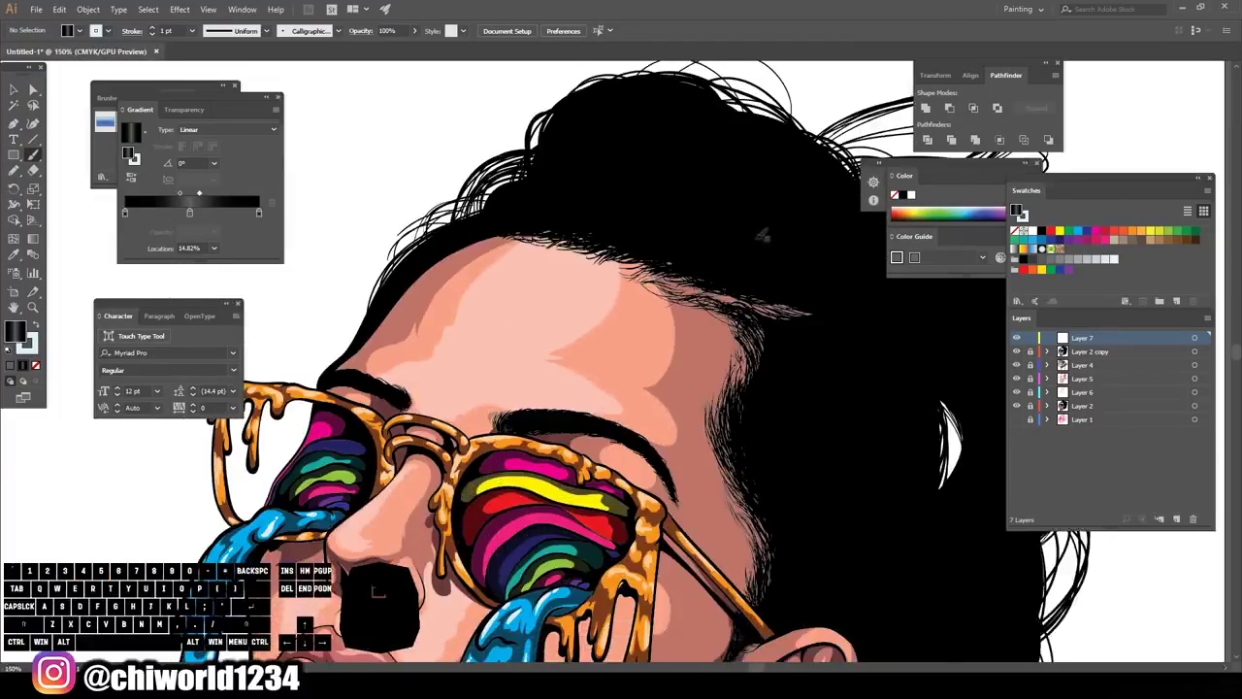
drag(802, 236, 713, 250)
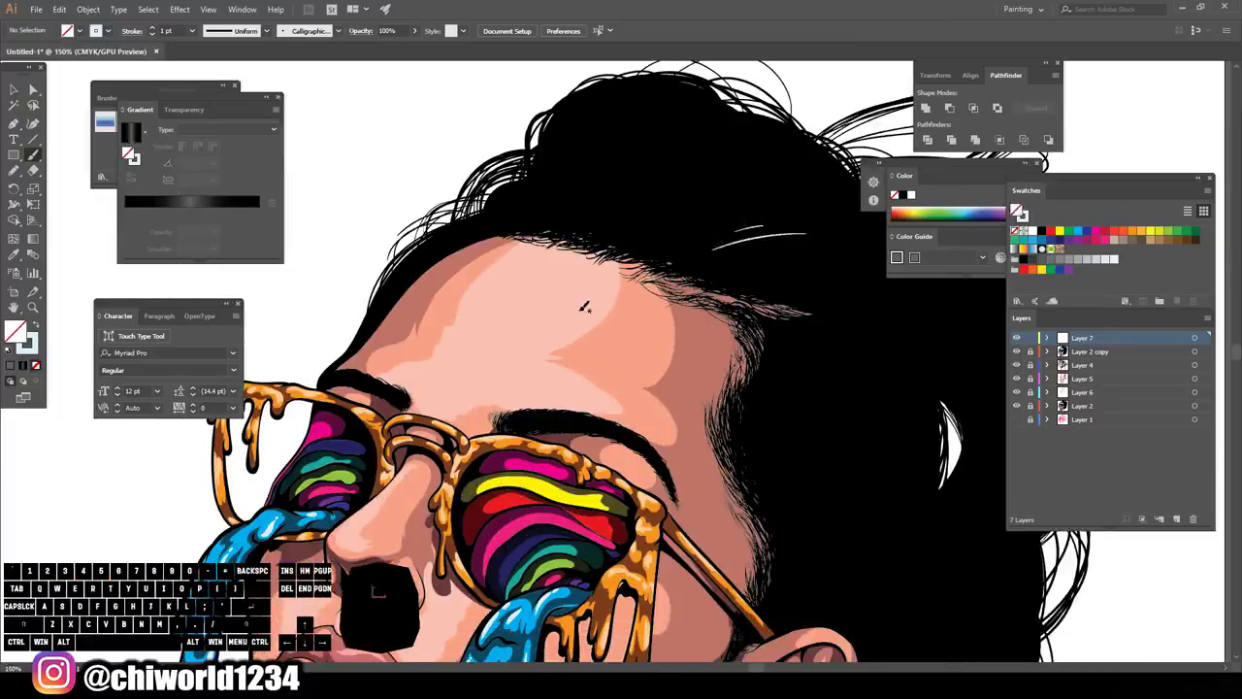
key(ctrl+z)
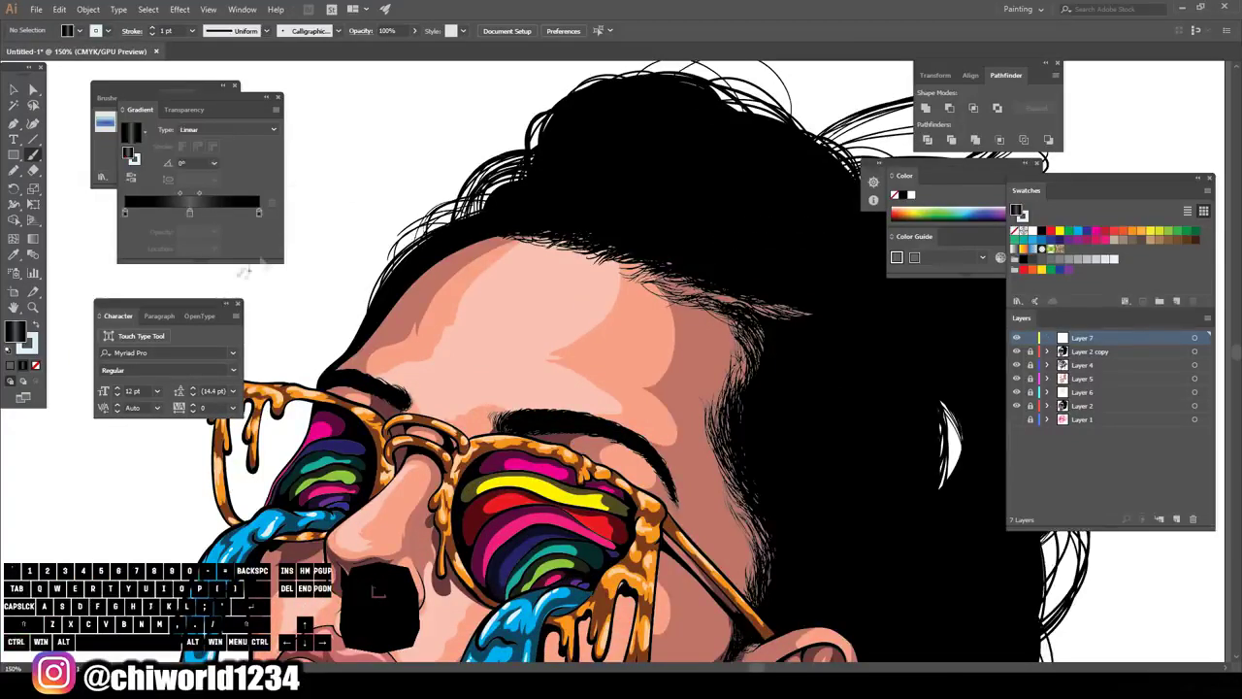
- Swap the gradient onto the stroke, remove the fill, and paint curved highlight strands across the hair above the forehead
click(38, 326)
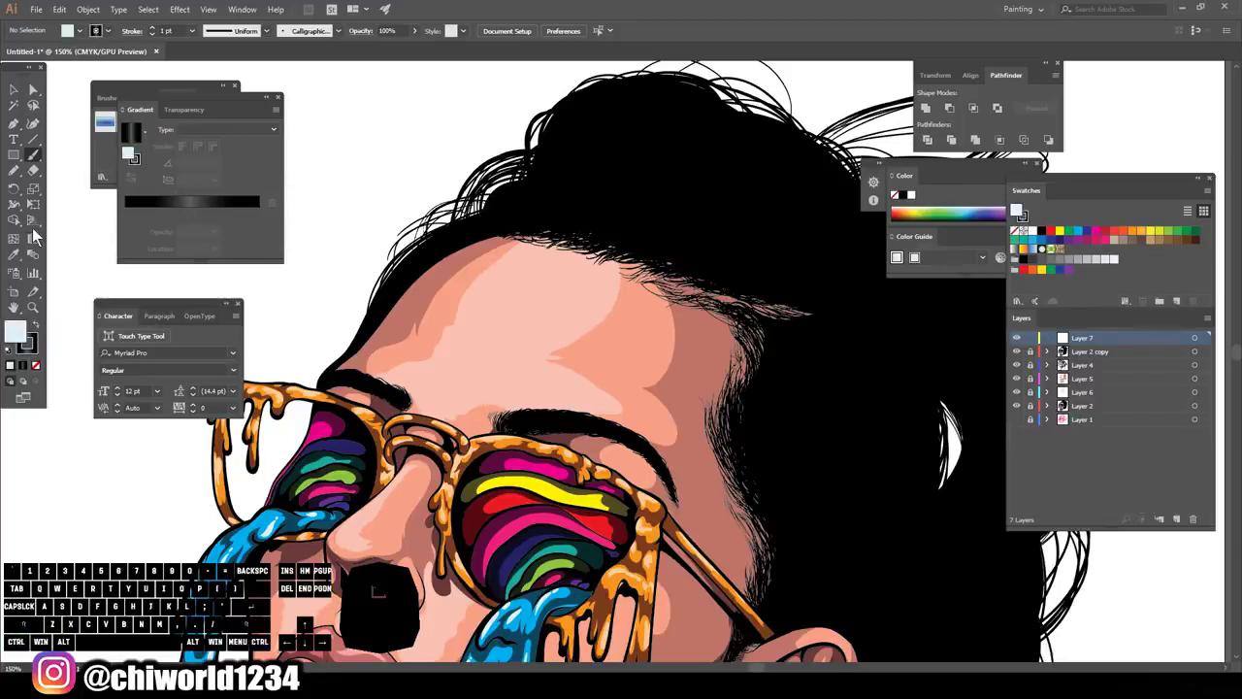
key(slash)
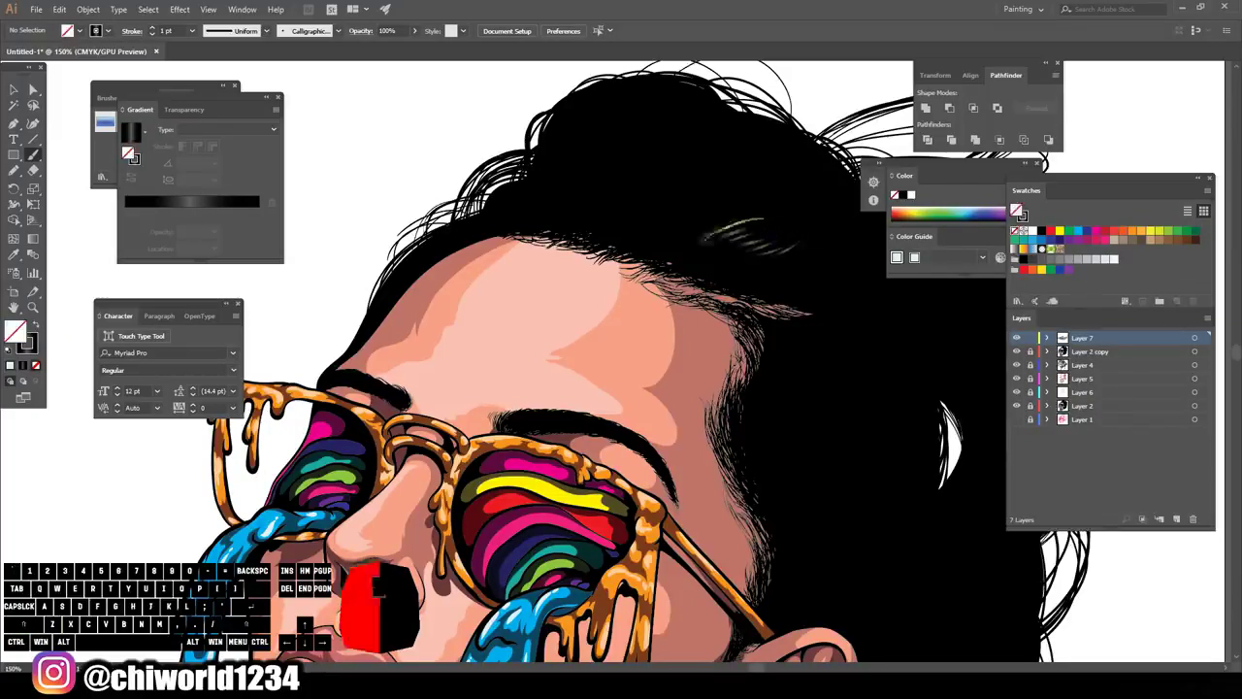
drag(713, 193, 641, 226)
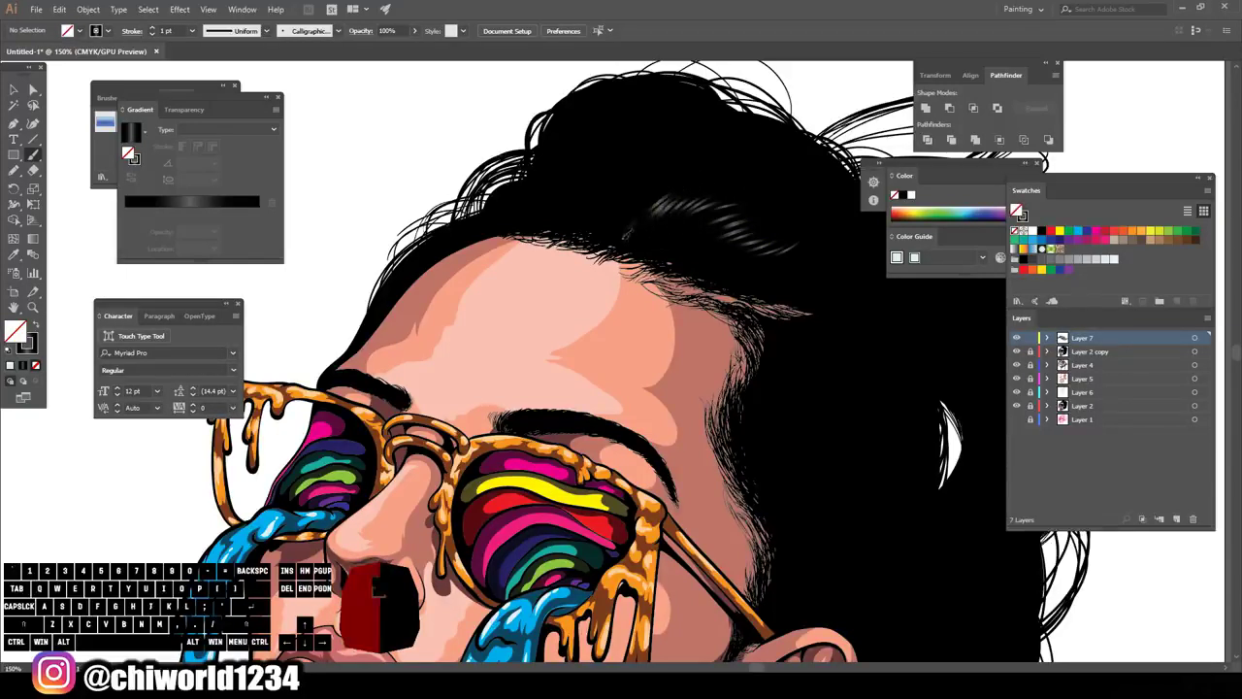
drag(592, 216, 660, 167)
drag(551, 209, 543, 220)
drag(560, 175, 511, 206)
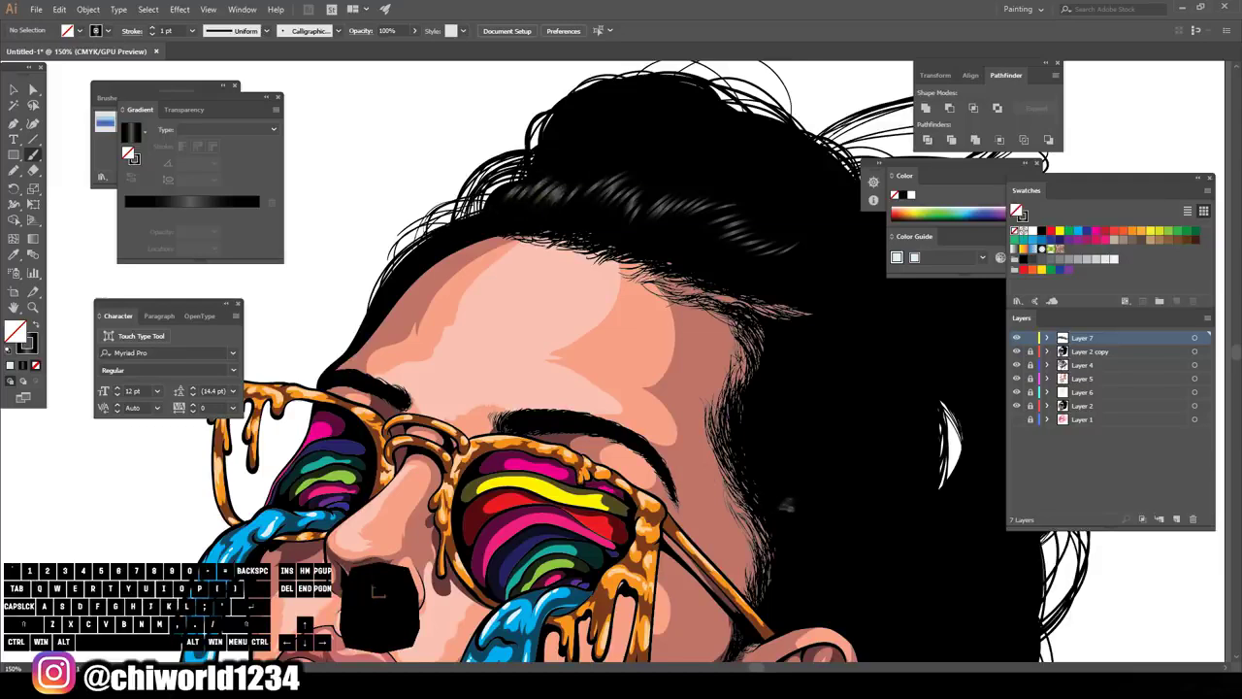
- Paint a second band of gradient highlight strands across the raised hair at the top of the head
key(ctrl+minus)
key(ctrl+minus)
key(ctrl+minus)
key(ctrl+equal)
key(ctrl+equal)
scroll(752, 488, right, 2)
scroll(753, 479, down, 1)
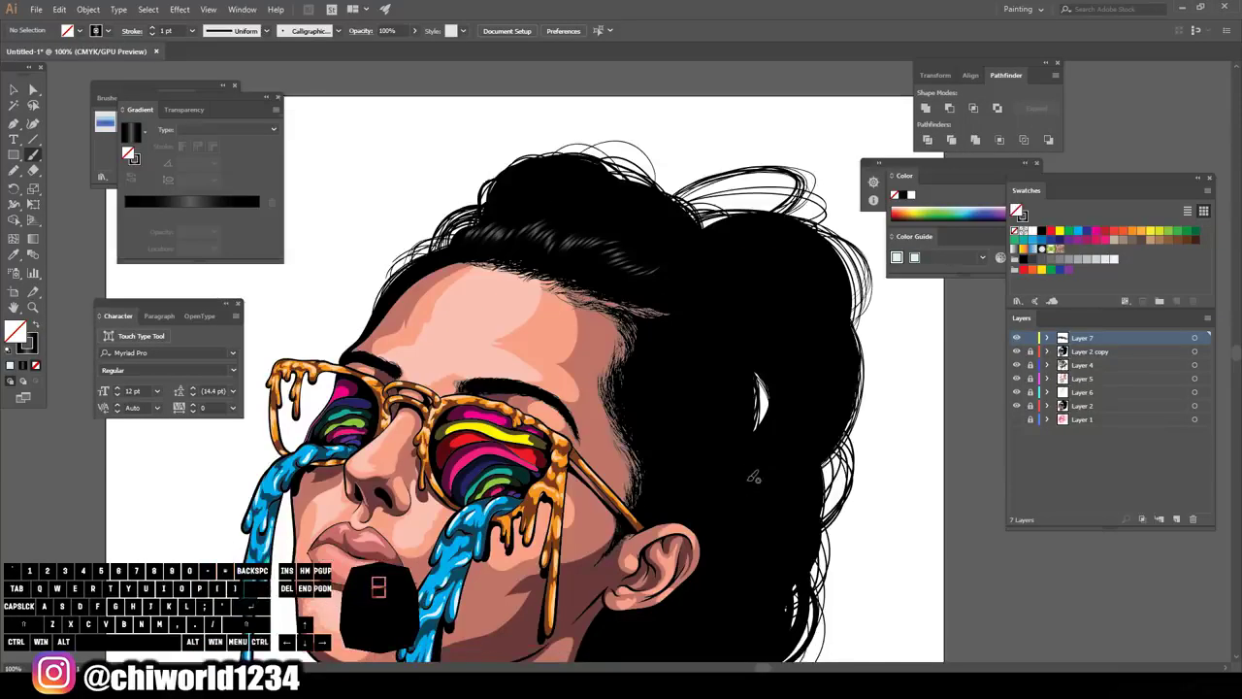
drag(573, 207, 658, 223)
mouse_move(561, 194)
mouse_down()
mouse_move(623, 215)
mouse_move(530, 204)
mouse_up()
drag(566, 197, 511, 220)
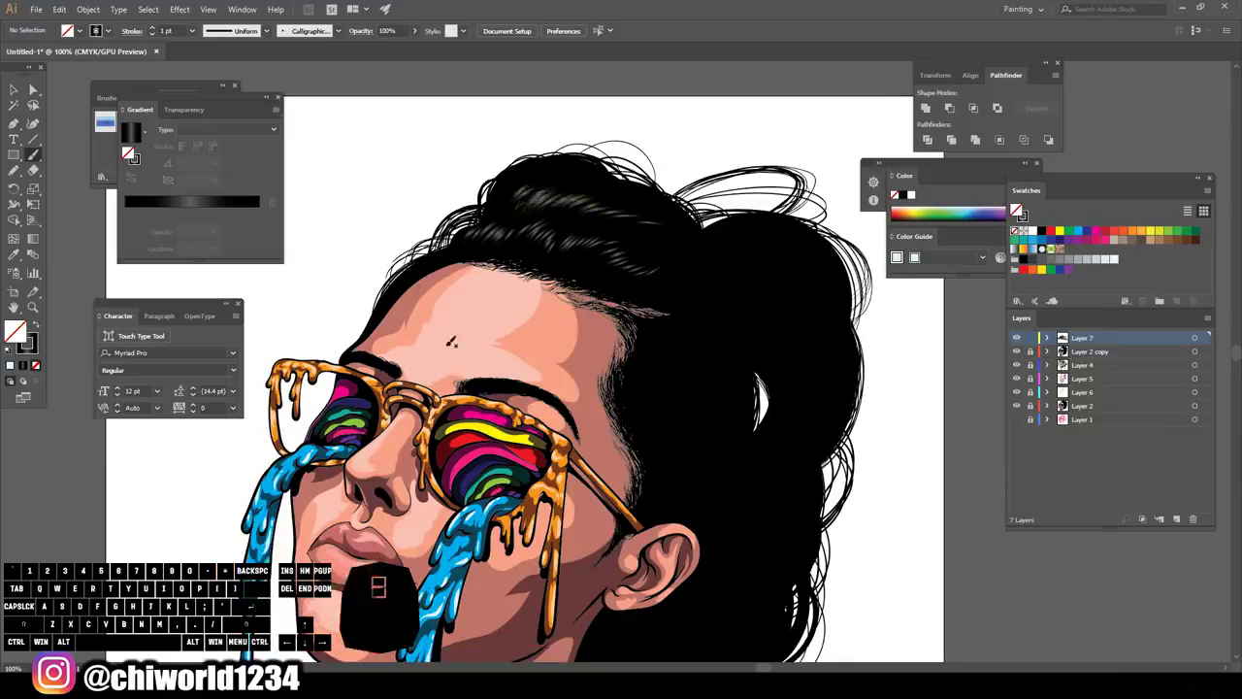
- Paint short gradient highlight strands in the hair beside the white gap at the base of the ponytail
key(ctrl+equal)
drag(787, 478, 755, 500)
drag(783, 459, 753, 481)
drag(813, 374, 740, 468)
drag(782, 404, 737, 425)
drag(760, 406, 713, 414)
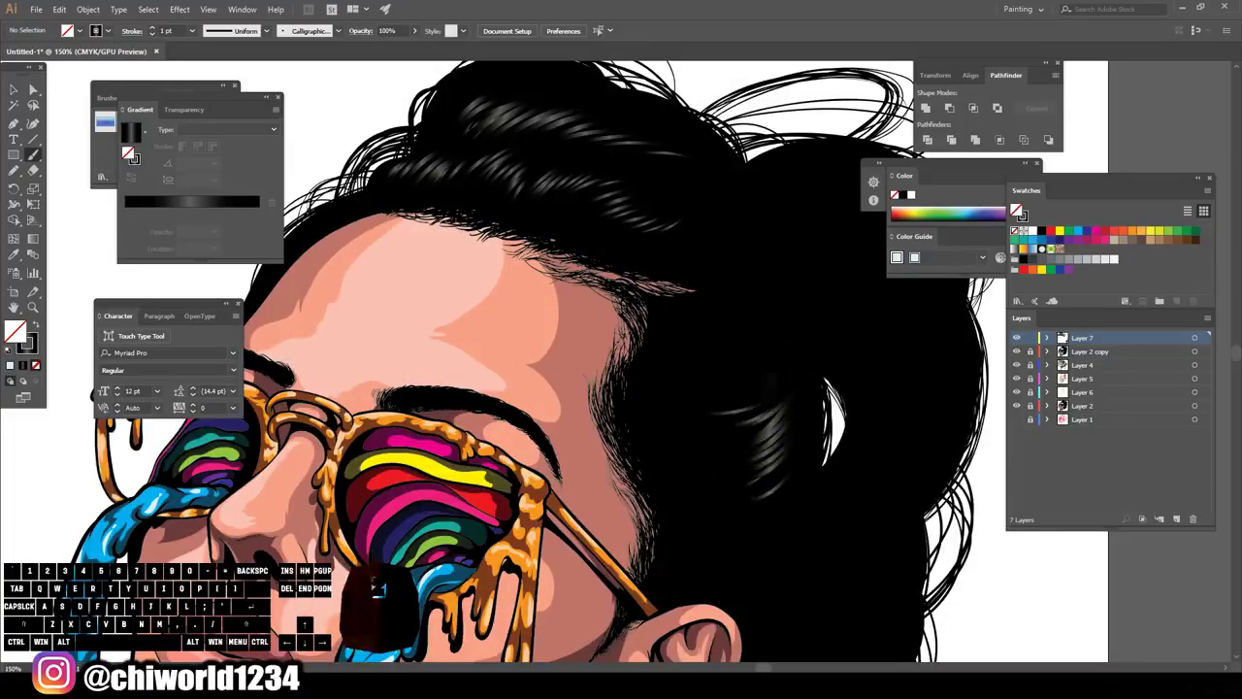
- Paint a curving band of gradient highlight strands from above the white gap towards the hairline at the temple
drag(767, 330, 738, 363)
drag(767, 309, 740, 340)
mouse_move(763, 292)
mouse_down()
mouse_move(731, 318)
mouse_move(724, 295)
mouse_up()
drag(750, 260, 718, 275)
mouse_move(724, 245)
mouse_down()
mouse_move(687, 268)
mouse_move(664, 260)
mouse_up()
drag(670, 253, 623, 252)
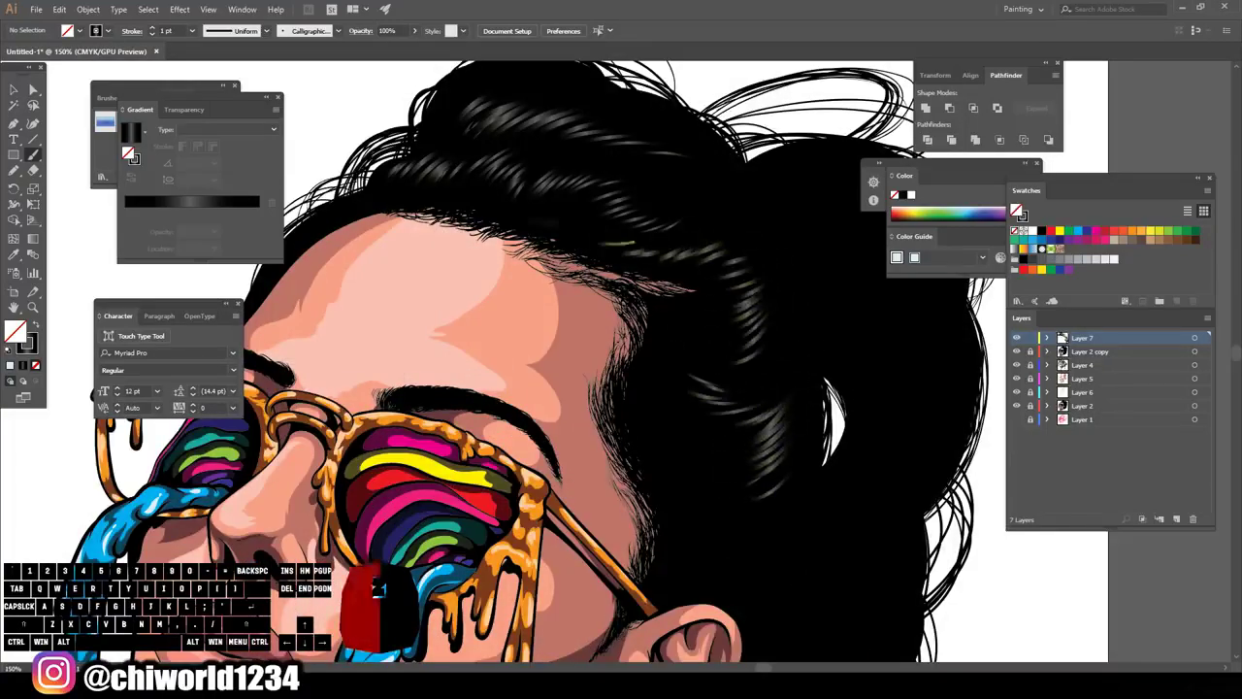
- Paint gradient highlight strands across the upper part of the ponytail
key(ctrl+minus)
drag(791, 294, 740, 281)
mouse_move(776, 280)
mouse_down()
mouse_move(747, 288)
mouse_move(718, 252)
mouse_up()
drag(776, 260, 718, 238)
drag(790, 238, 728, 229)
- Add gradient highlight strands to the hair above the ear and along the temple
key(ctrl+minus)
key(ctrl+minus)
key(ctrl+equal)
key(ctrl+equal)
drag(739, 489, 678, 504)
drag(726, 471, 657, 479)
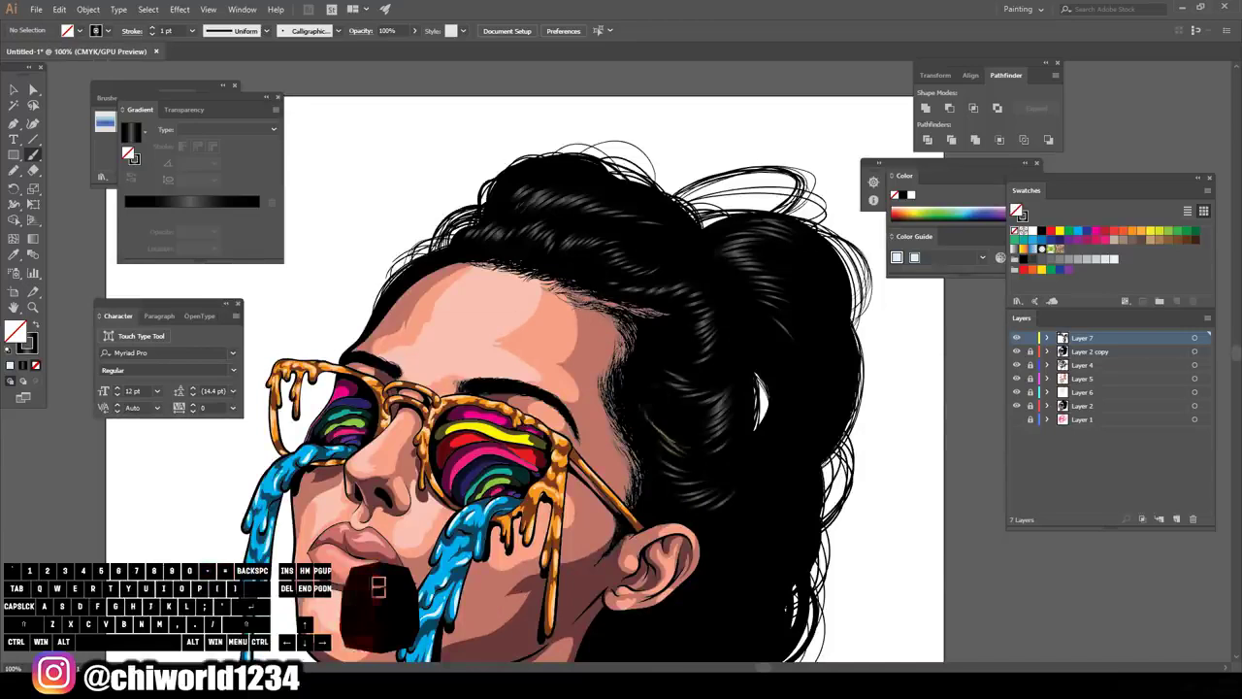
drag(621, 376, 642, 423)
drag(699, 326, 665, 345)
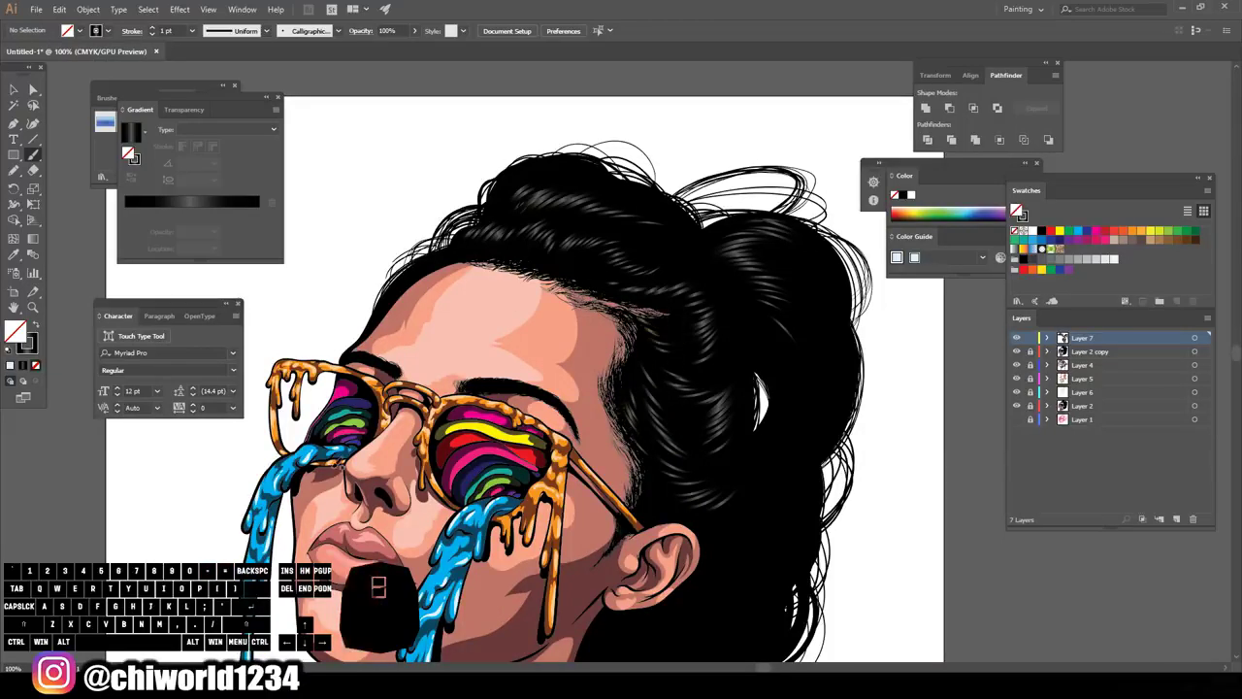
- Paint highlight strands in the ponytail on the outer side of the white gap, and undo the last two strokes
scroll(682, 520, down, 2)
mouse_move(823, 373)
mouse_down()
mouse_move(788, 402)
mouse_move(776, 396)
mouse_up()
key(ctrl+z)
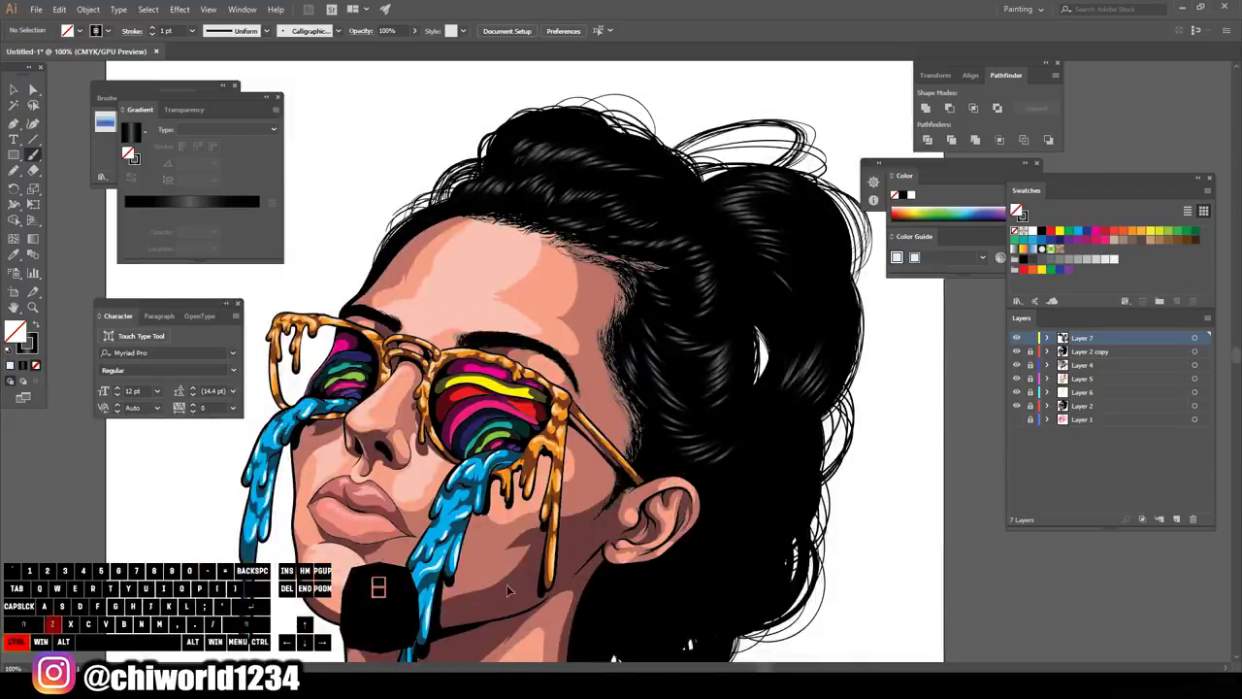
key(ctrl+z)
- Reduce the stroke to 0.5 pt and paint highlight strands in the lower curls behind the ear
key(bracketleft)
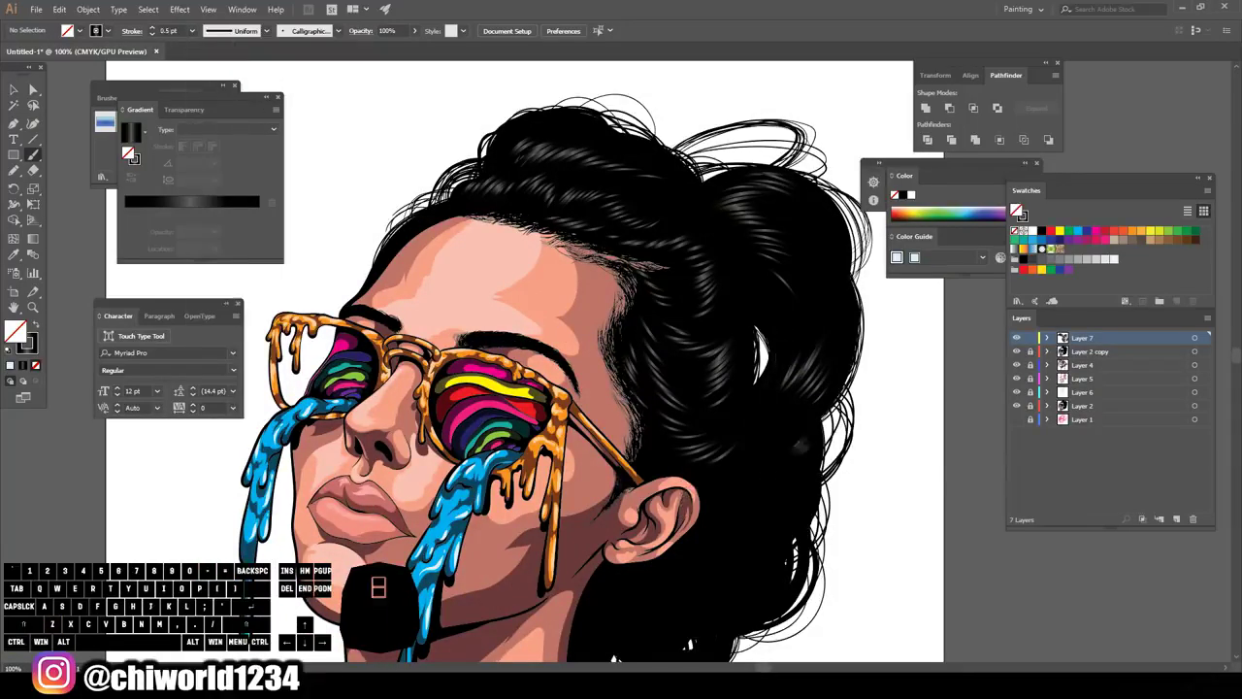
drag(777, 486, 733, 510)
drag(774, 454, 731, 489)
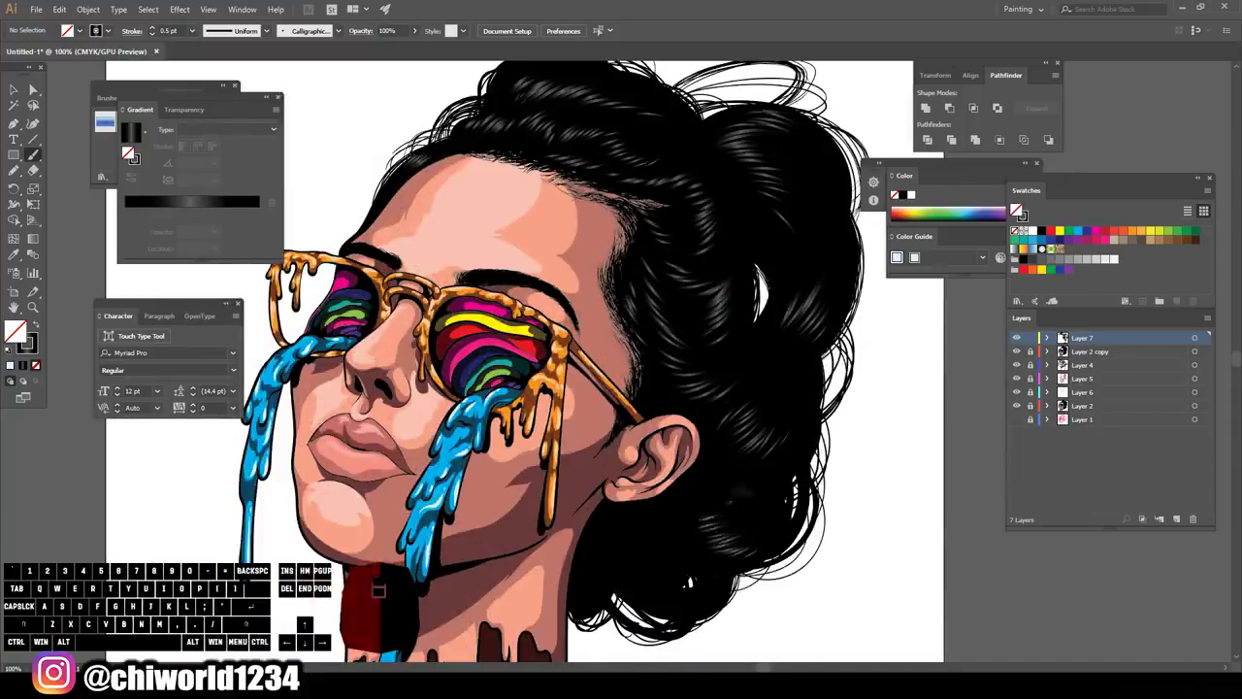
drag(718, 518, 683, 493)
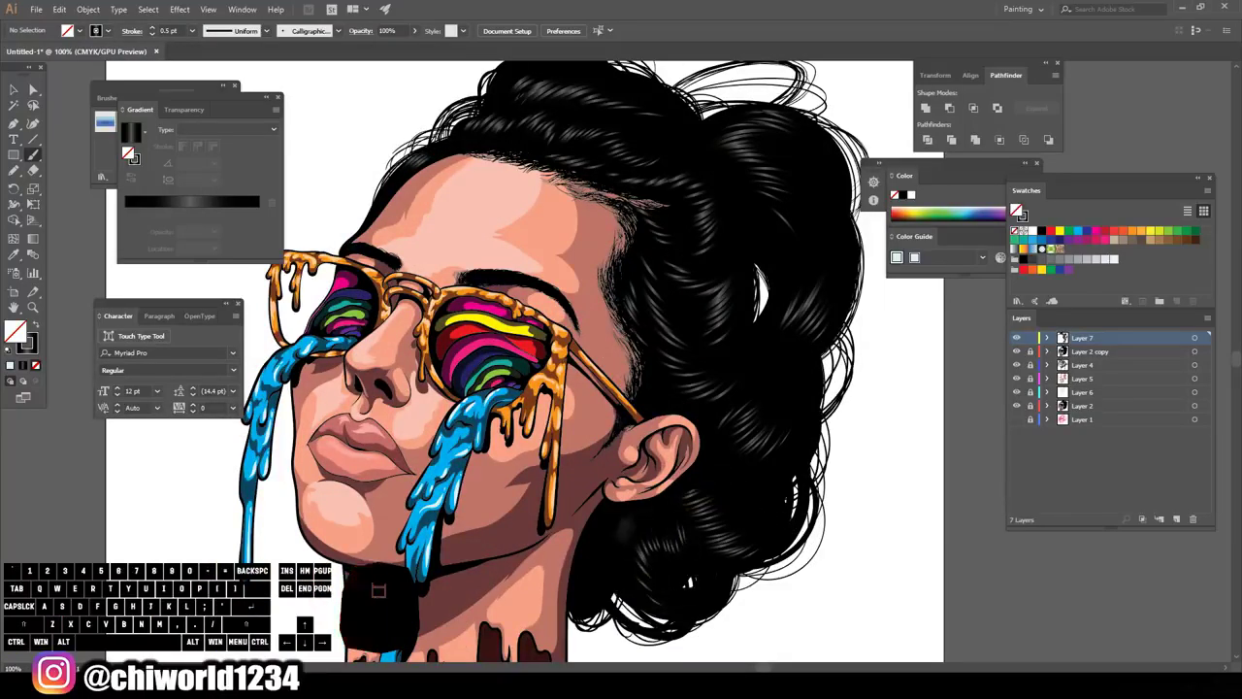
- Check the whole hairstyle and fill sparse areas with 0.5 pt highlight strands, undoing the last unwanted stroke
key(ctrl+minus)
key(ctrl+minus)
key(ctrl+plus)
key(ctrl+plus)
key(ctrl+plus)
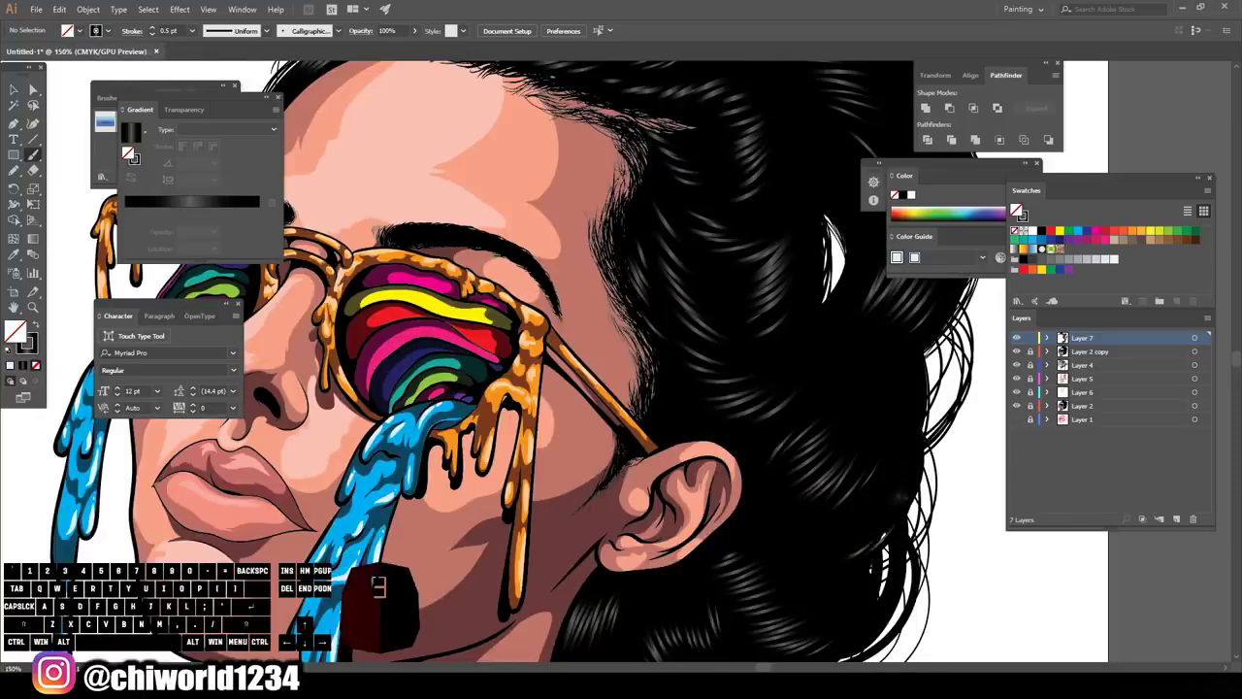
scroll(622, 364, up, 4)
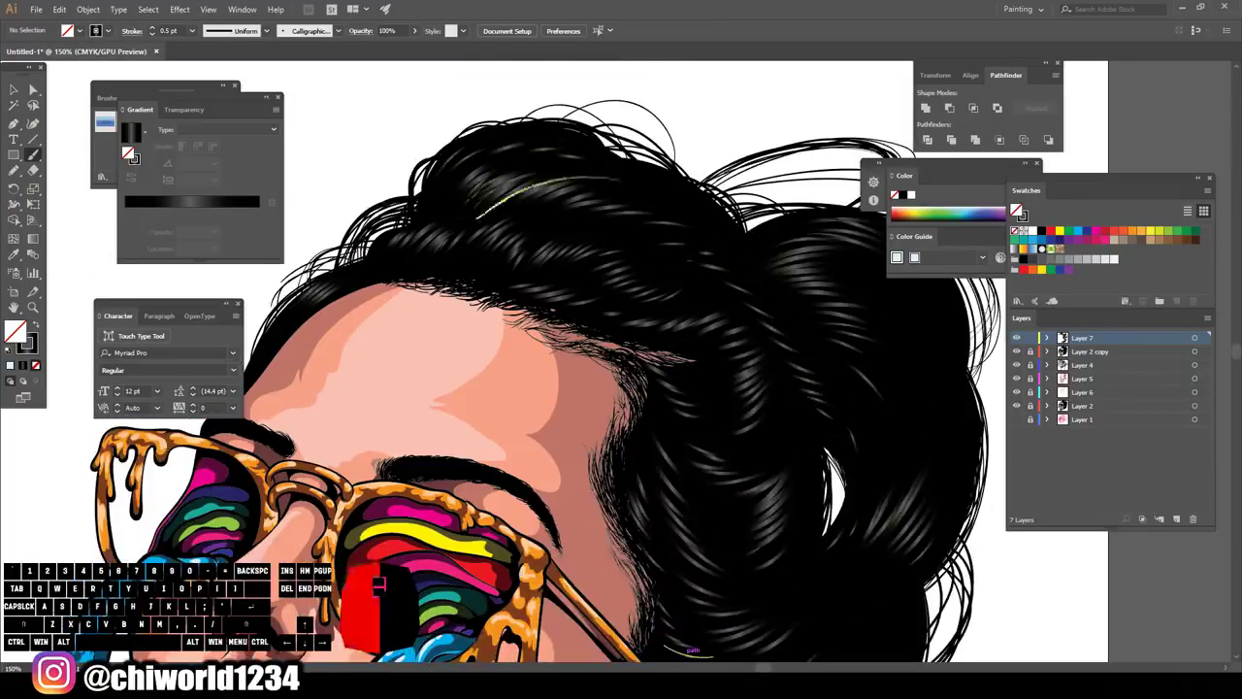
scroll(621, 243, down, 3)
scroll(621, 243, up, 2)
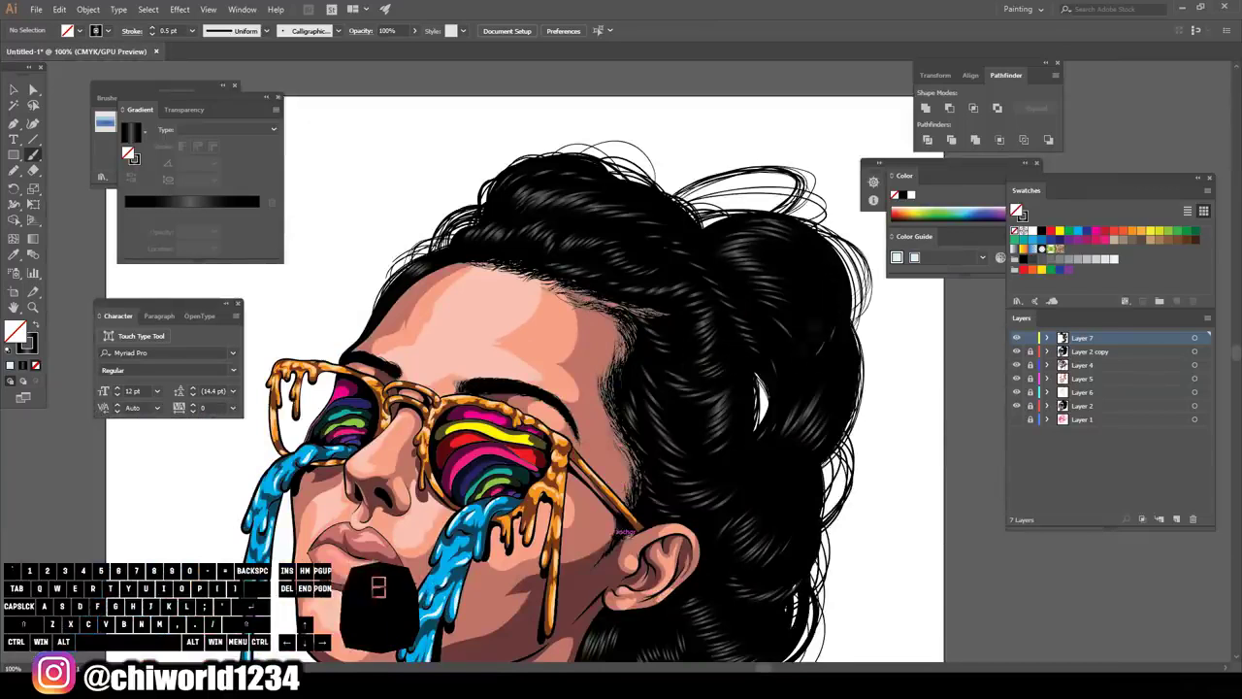
scroll(617, 532, down, 4)
key(ctrl+z)
scroll(541, 267, up, 3)
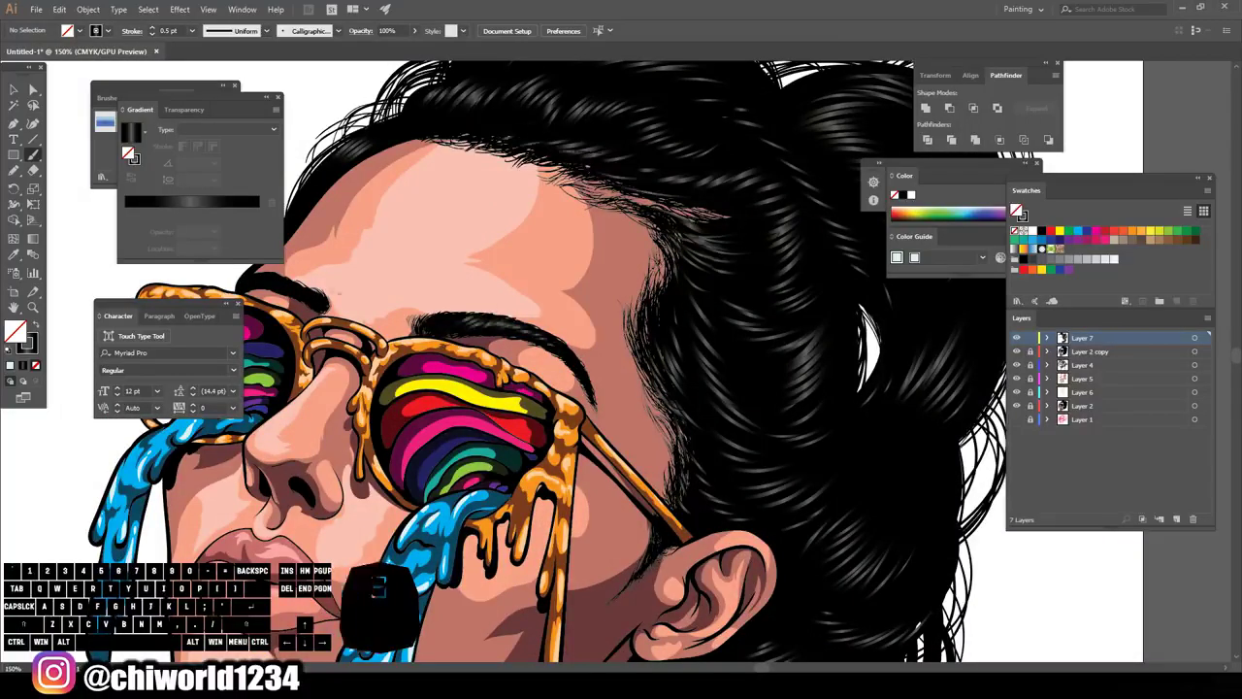
scroll(727, 303, down, 2)
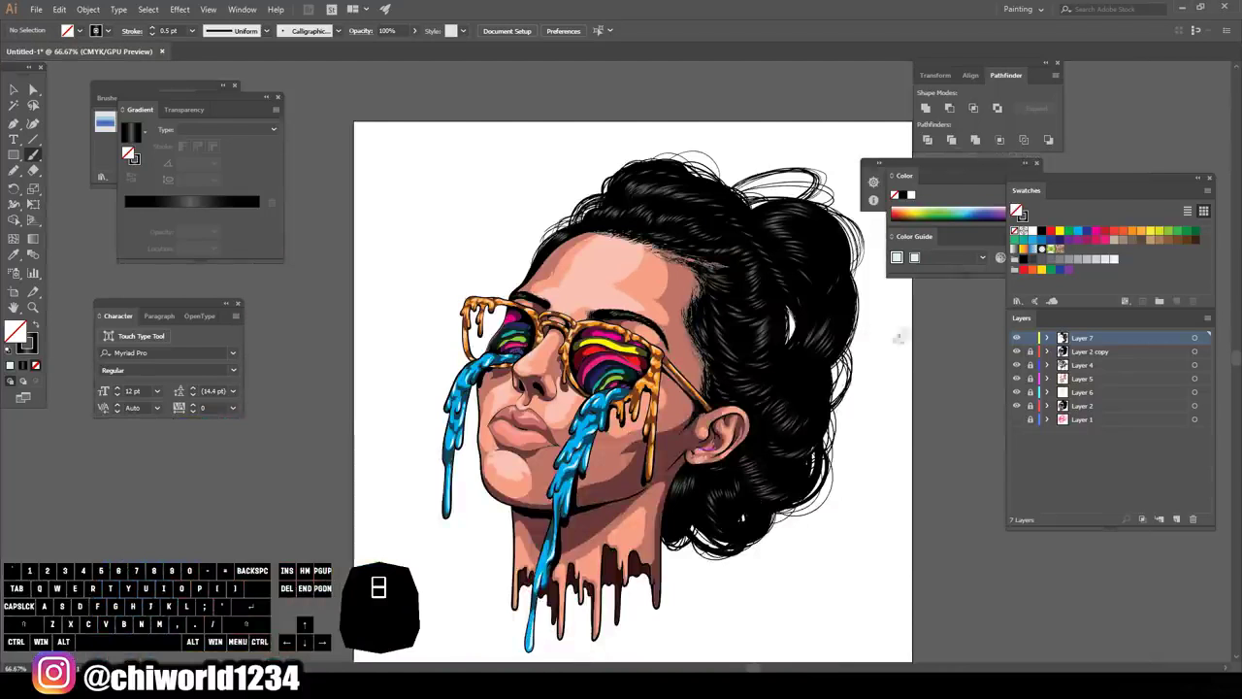
- Create a new layer on top and make yellow the stroke colour, with the gradient as the fill
click(1179, 519)
click(1060, 231)
click(36, 324)
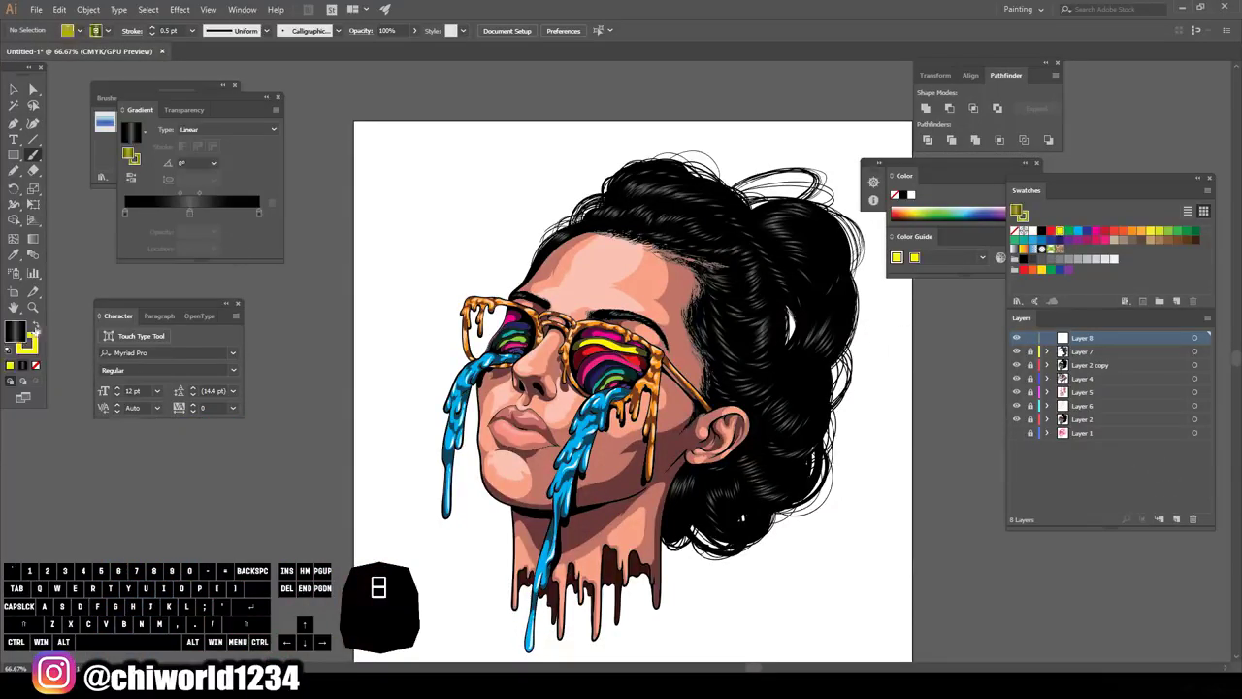
- Apply a Gaussian Blur of 10.9 pixels to the brush appearance, and undo a test stroke beside the neck
click(173, 11)
mouse_move(208, 225)
click(355, 228)
drag(74, 44, 80, 43)
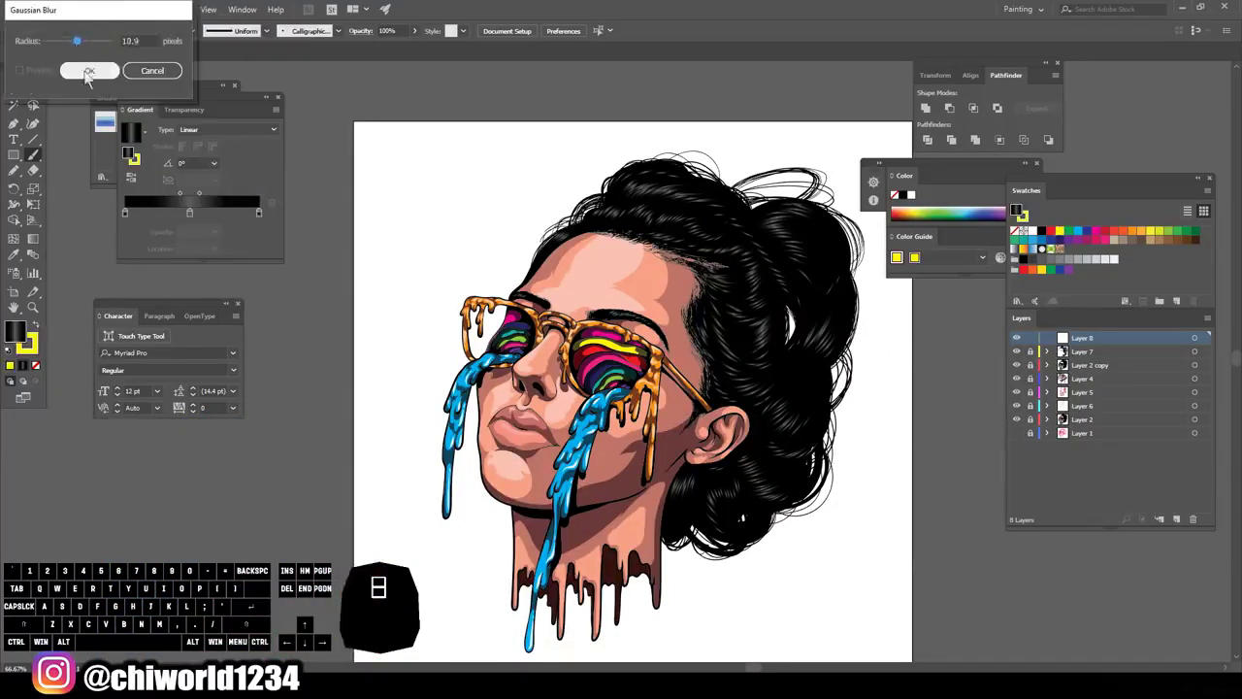
click(87, 74)
drag(442, 611, 476, 609)
key(ctrl+z)
- Change the stroke colour to white and its weight to 4 pt, and undo a test dab on the frame corner
key(ctrl+equal)
key(ctrl+equal)
key(ctrl+equal)
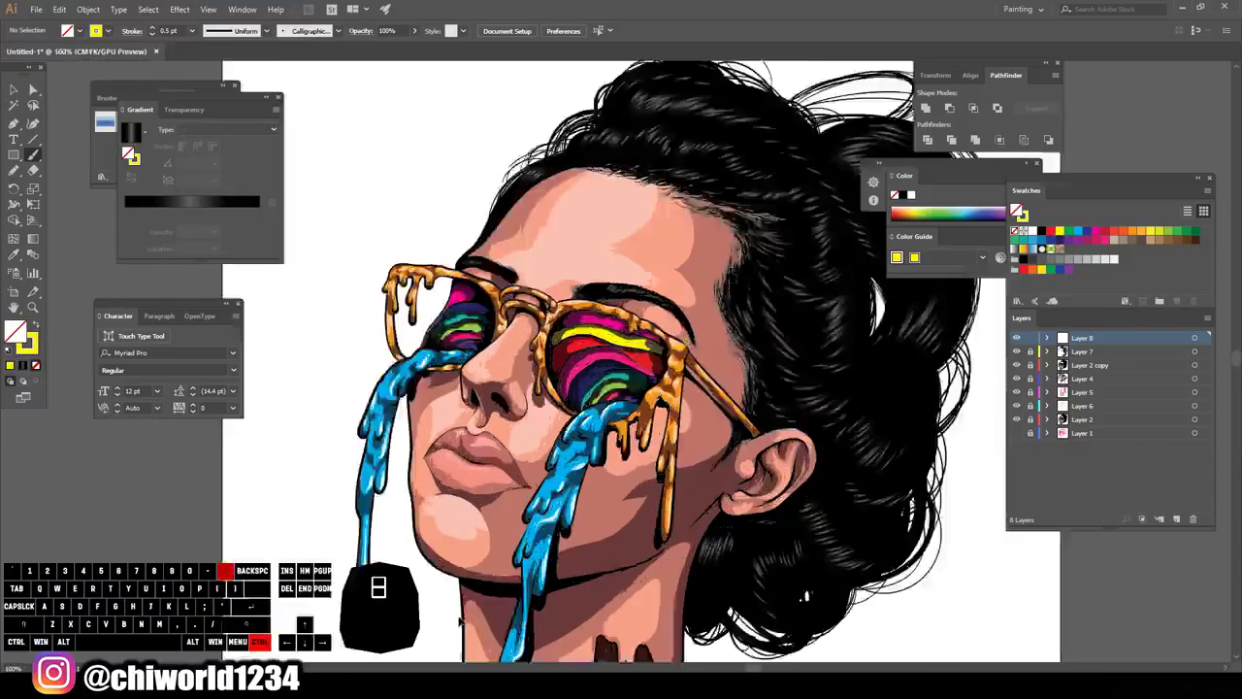
double_click(29, 345)
click(789, 400)
click(1093, 402)
click(192, 31)
click(205, 128)
drag(688, 368, 670, 366)
key(ctrl+z)
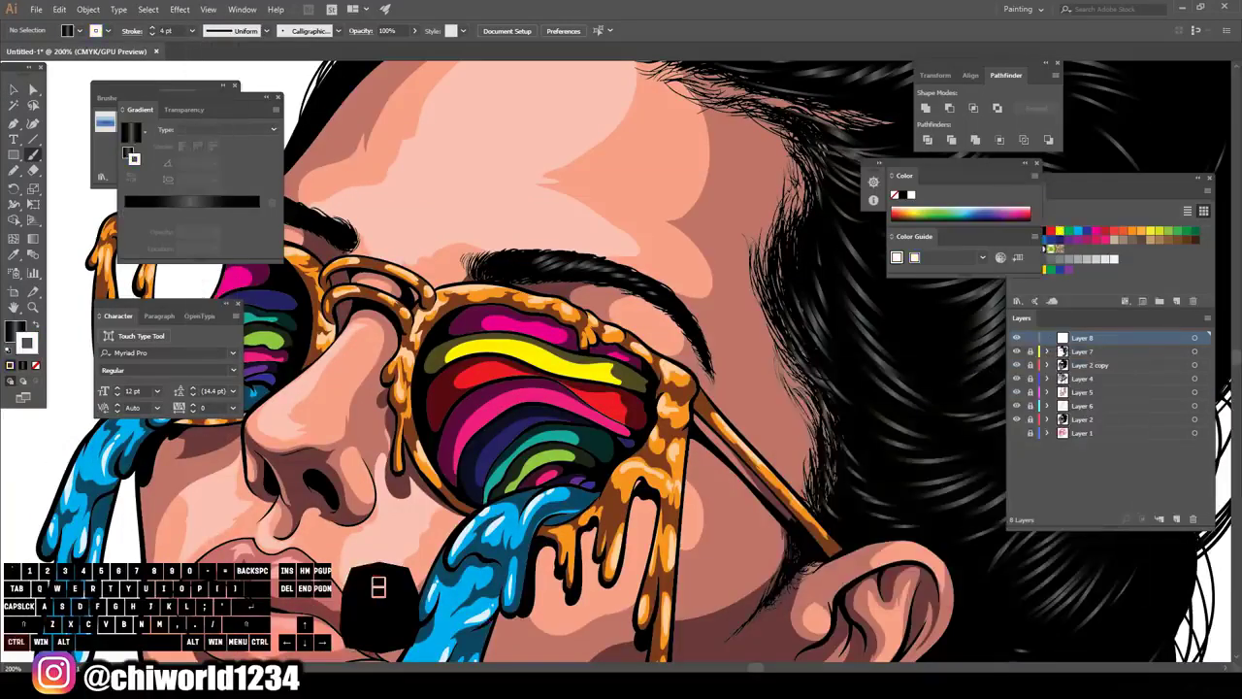
- Set the opacity to 38% and the stroke weight to 6 pt, and paint a soft glow on the frame's hinge corner
click(415, 32)
drag(416, 49, 386, 50)
click(193, 32)
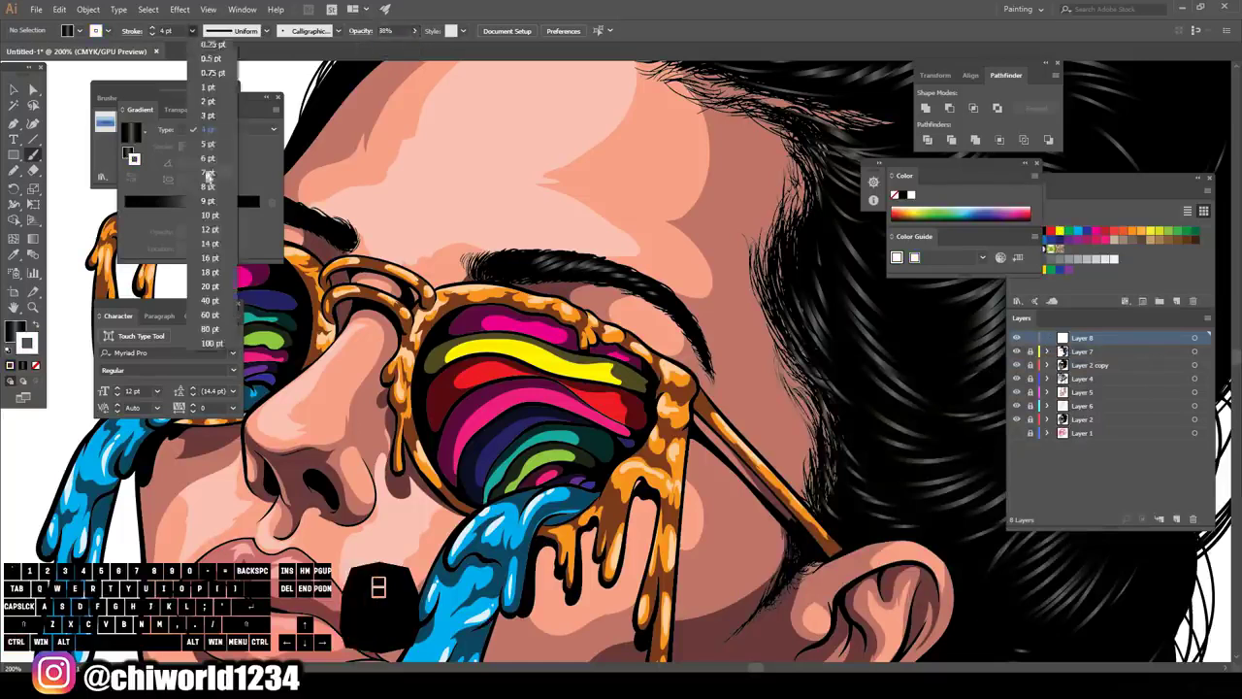
click(204, 155)
drag(690, 363, 669, 368)
- Paint soft white glow dabs along the glasses frame's upper edge and on its golden drips
key(ctrl+minus)
key(ctrl+minus)
mouse_move(410, 363)
mouse_down()
mouse_move(412, 348)
mouse_move(501, 357)
mouse_up()
key(ctrl+equal)
drag(380, 257, 368, 256)
drag(340, 253, 330, 254)
drag(464, 277, 476, 280)
drag(746, 441, 735, 452)
drag(731, 535, 729, 545)
drag(754, 486, 754, 499)
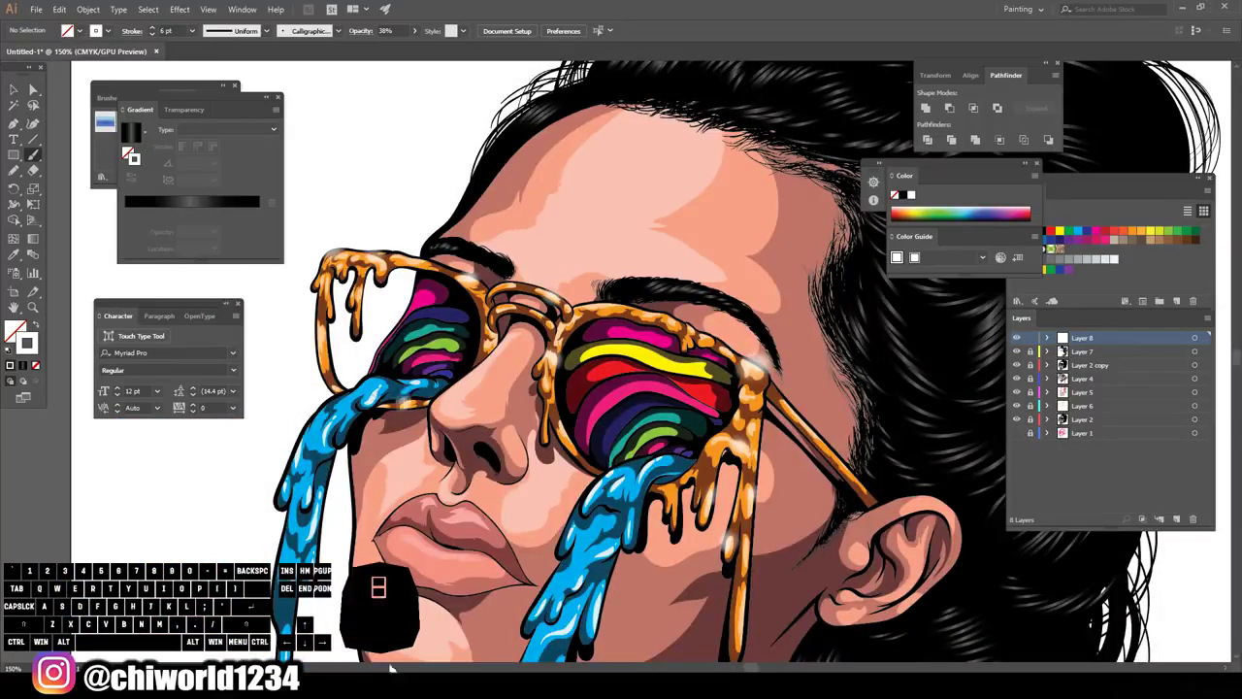
- Paint soft white glow dabs on the blue drips and on the lens rim beside the nose
scroll(464, 599, down, 3)
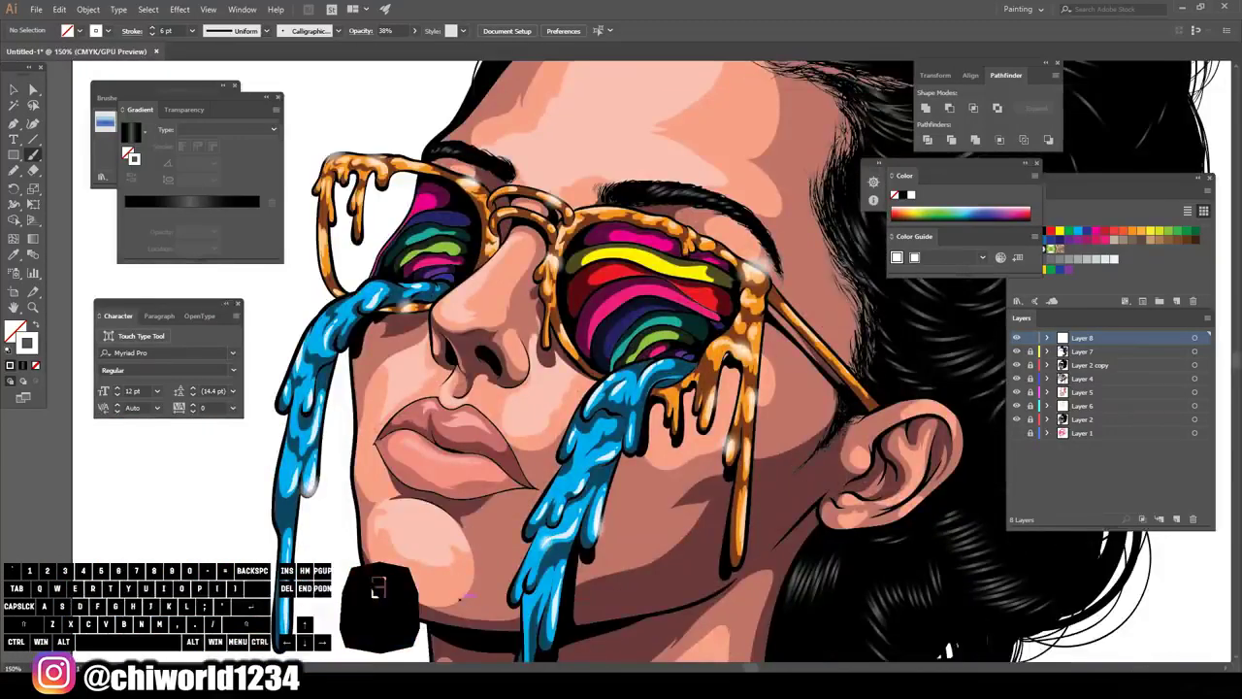
drag(326, 339, 332, 343)
key(ctrl+minus)
key(ctrl+minus)
key(ctrl+equal)
key(ctrl+equal)
key(ctrl+equal)
scroll(527, 609, up, 2)
drag(539, 373, 542, 384)
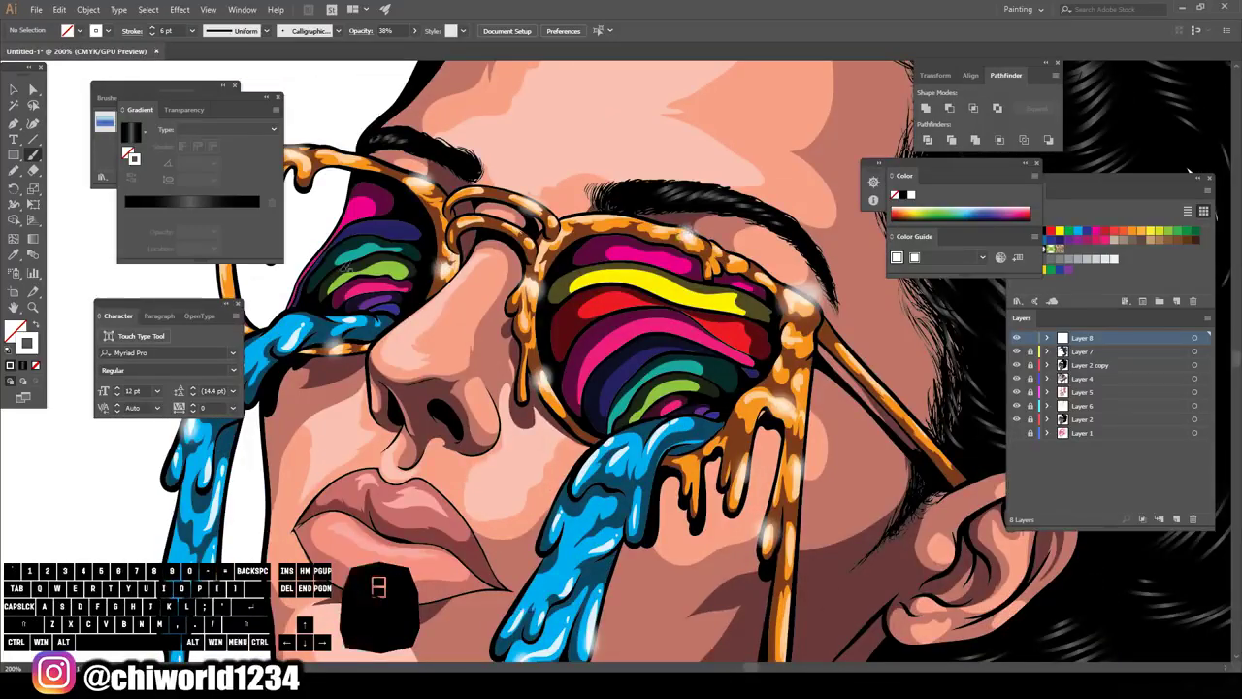
- Lock the glow layer and create a new layer above it
key(ctrl+minus)
key(ctrl+minus)
key(ctrl+minus)
key(ctrl+equal)
key(ctrl+equal)
click(1031, 338)
click(1177, 519)
- Draw a thin white four-pointed star without a stroke using the Star tool
drag(13, 155, 64, 217)
click(36, 325)
mouse_move(621, 189)
mouse_down()
mouse_move(708, 183)
mouse_move(623, 190)
mouse_move(785, 312)
mouse_move(645, 262)
mouse_move(784, 445)
mouse_up()
key(Down)
- Place copies of the sparkle star on the frame's golden drips and on the far upper corner of the frame
click(14, 89)
scroll(784, 437, down, 1)
click(784, 398)
drag(786, 398, 403, 154)
drag(404, 154, 761, 448)
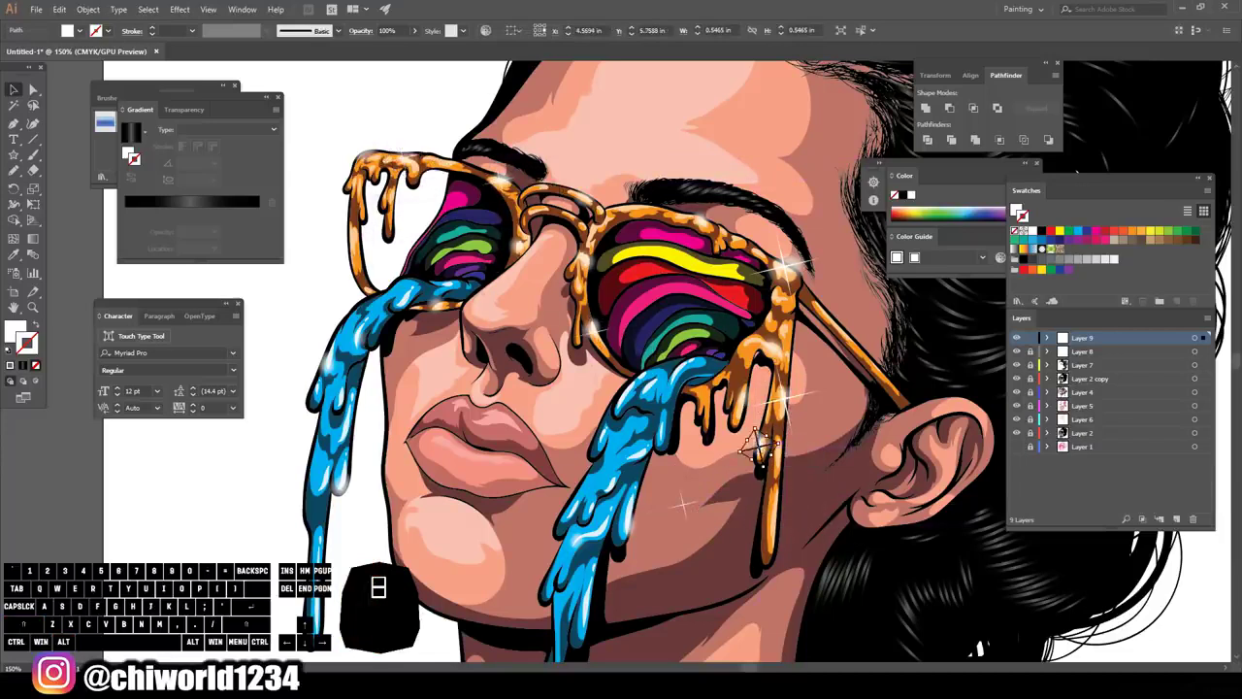
- Delete the leftover sparkle star on the cheek and check the whole portrait
click(684, 505)
key(Delete)
key(ctrl+minus)
key(ctrl+minus)
scroll(891, 537, up, 1)
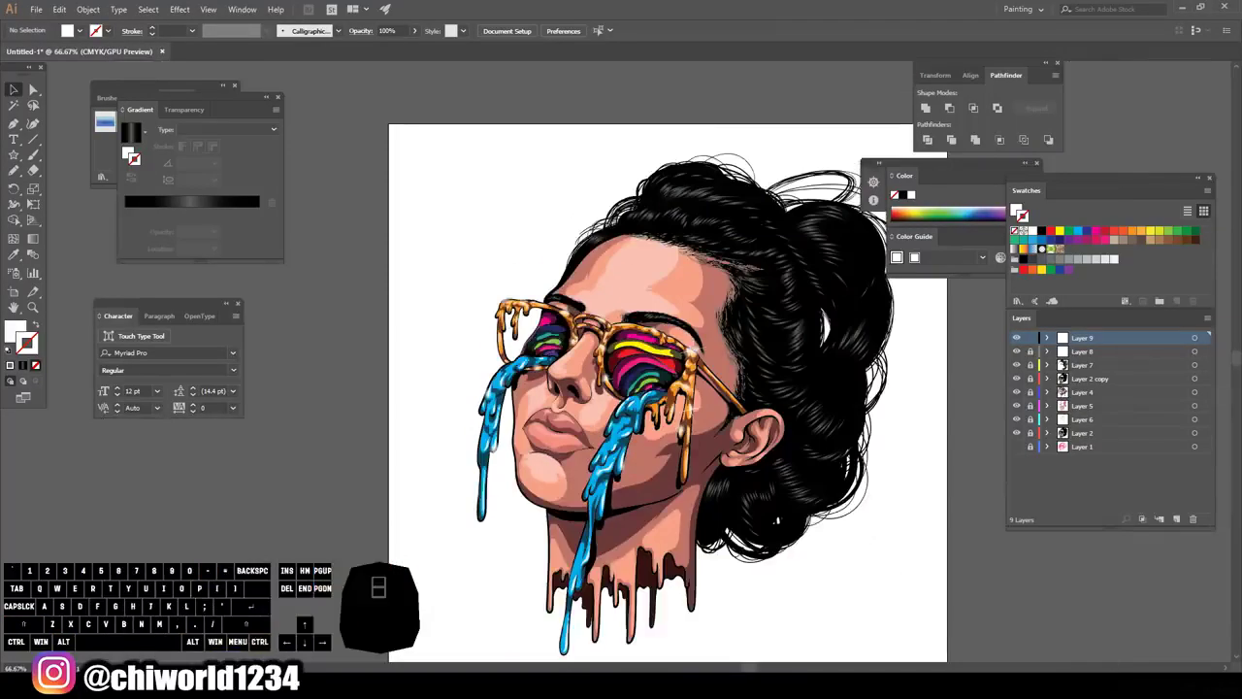